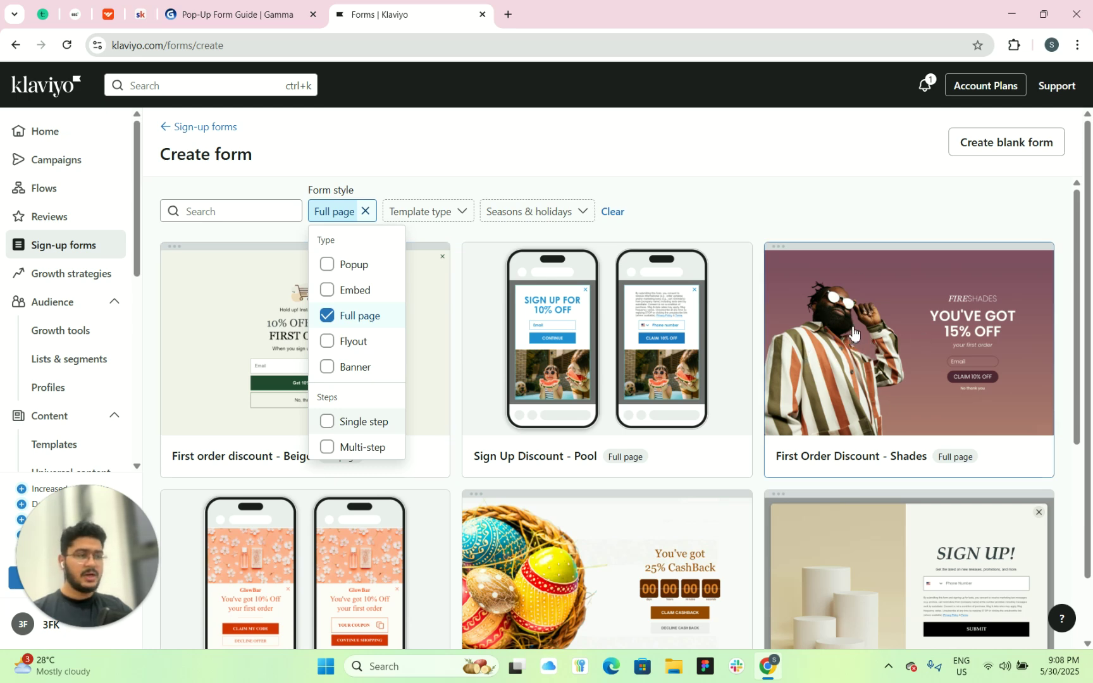
Choose the "First Order Discount - Shades" full page template and name the form "Desktop Full Page Form"
left_click(854, 212)
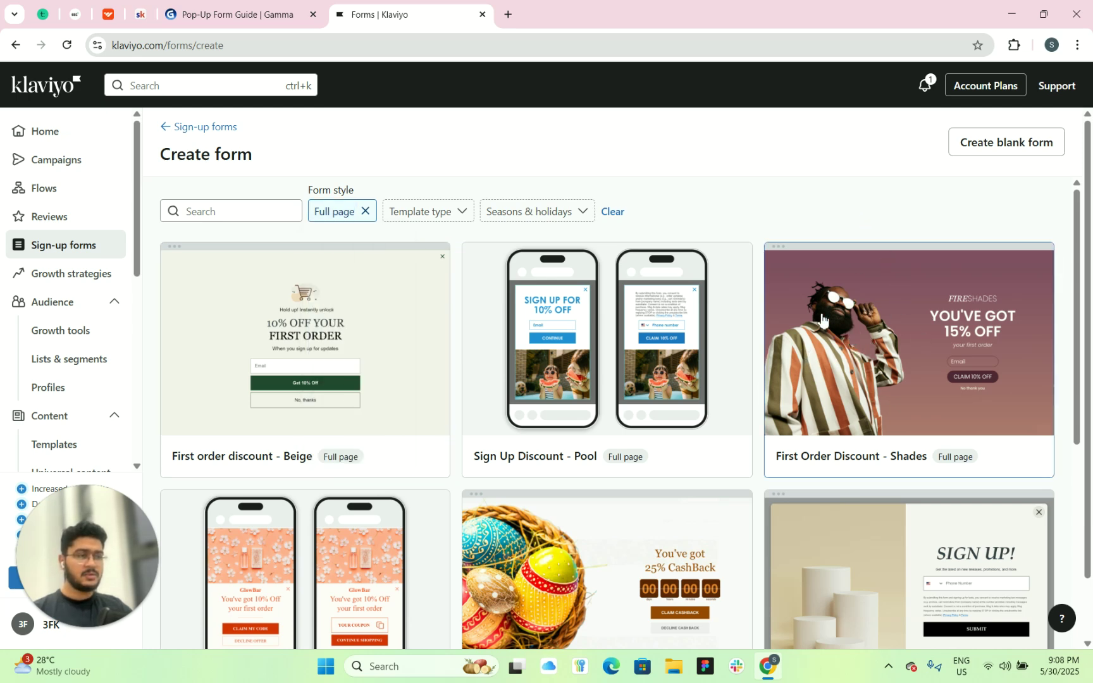
left_click(859, 336)
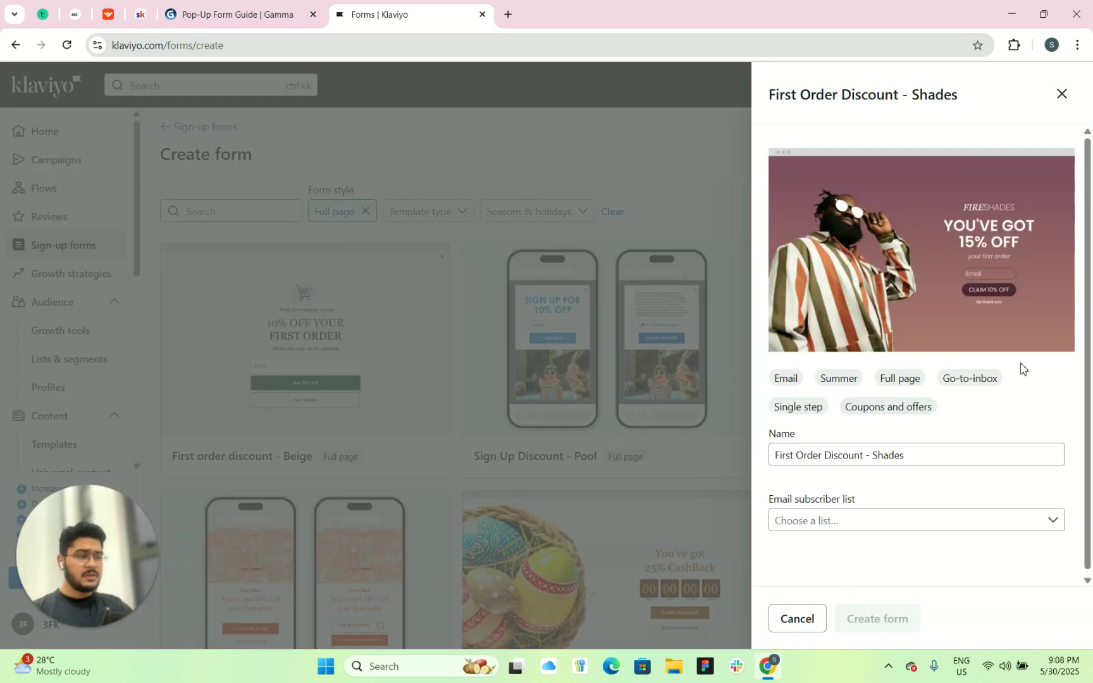
scroll(917, 424, "down", 1)
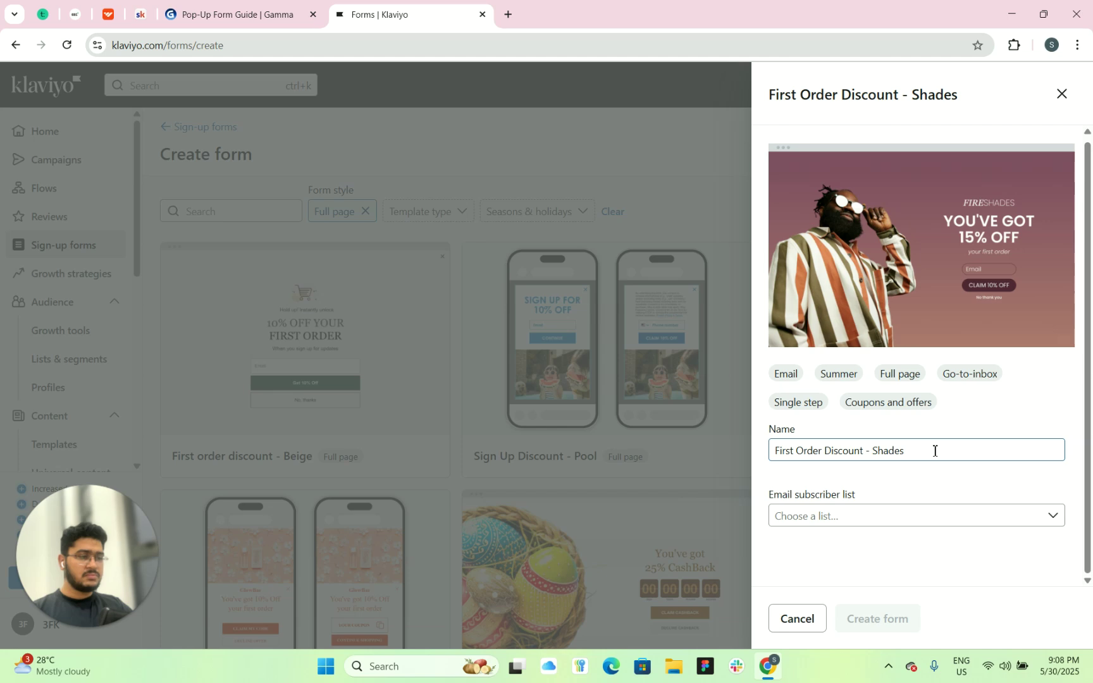
left_click_drag(935, 451, 680, 487)
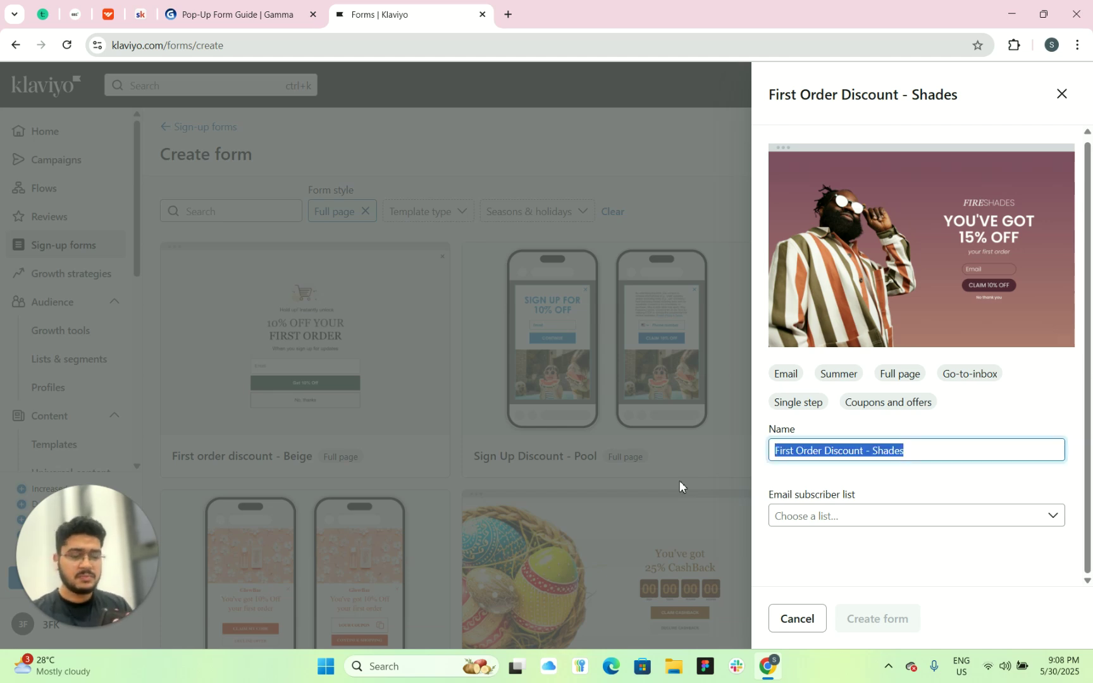
type("Deskt")
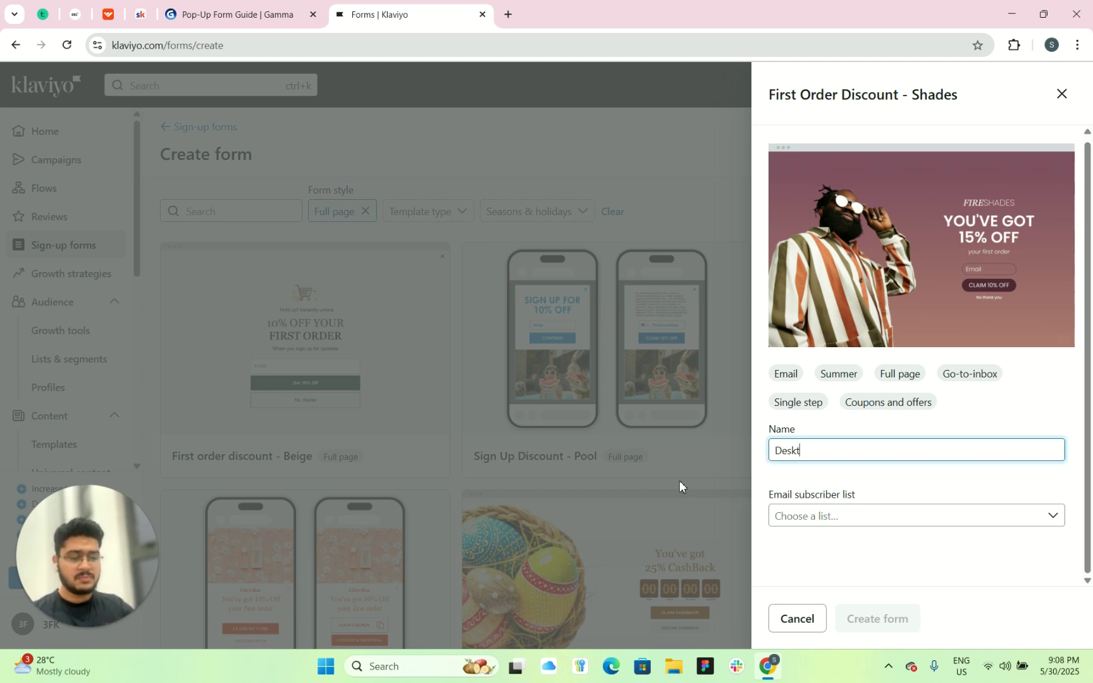
type("op Full Page Form")
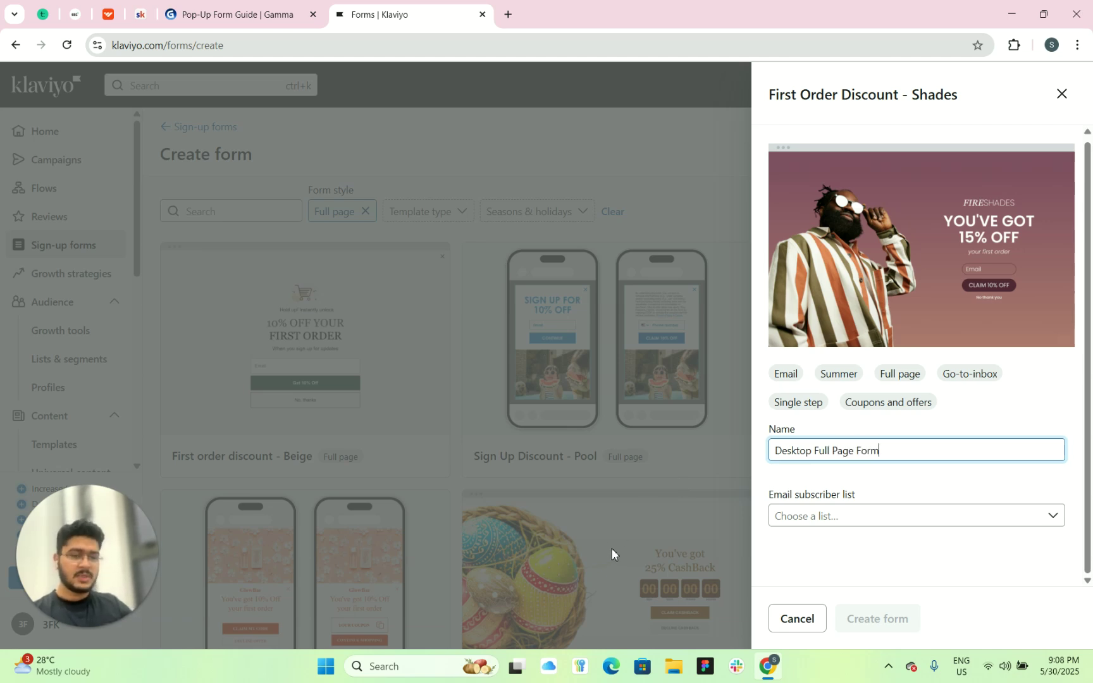
Assign the Newsletter list as the email subscriber list and create the form
left_click(834, 517)
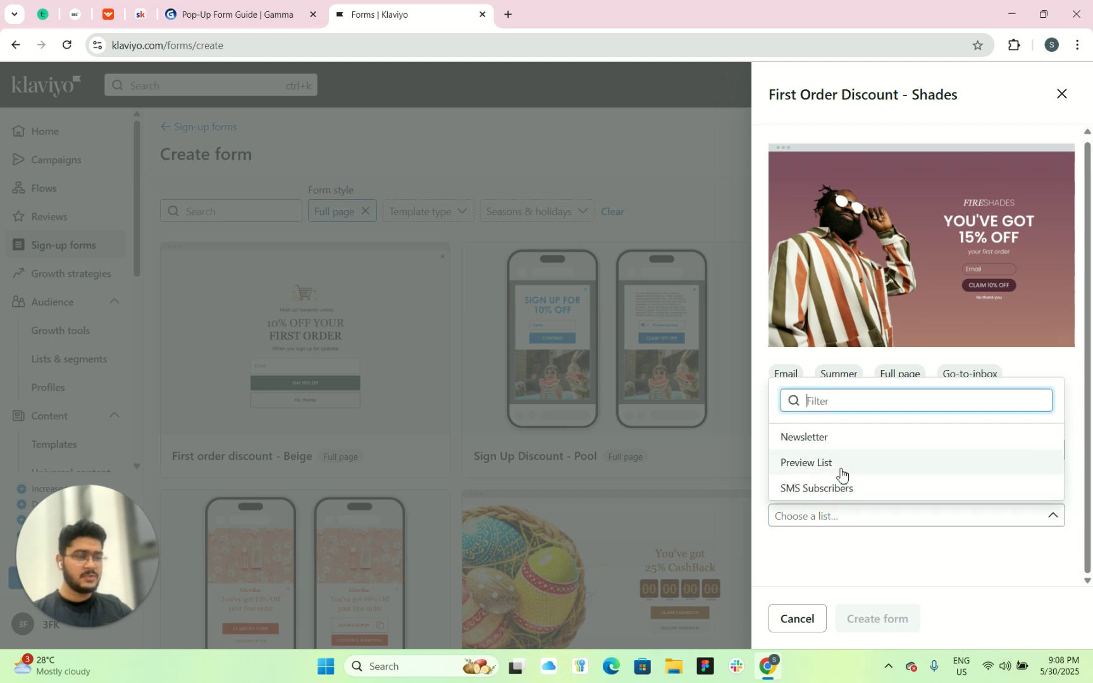
left_click(823, 437)
left_click(879, 621)
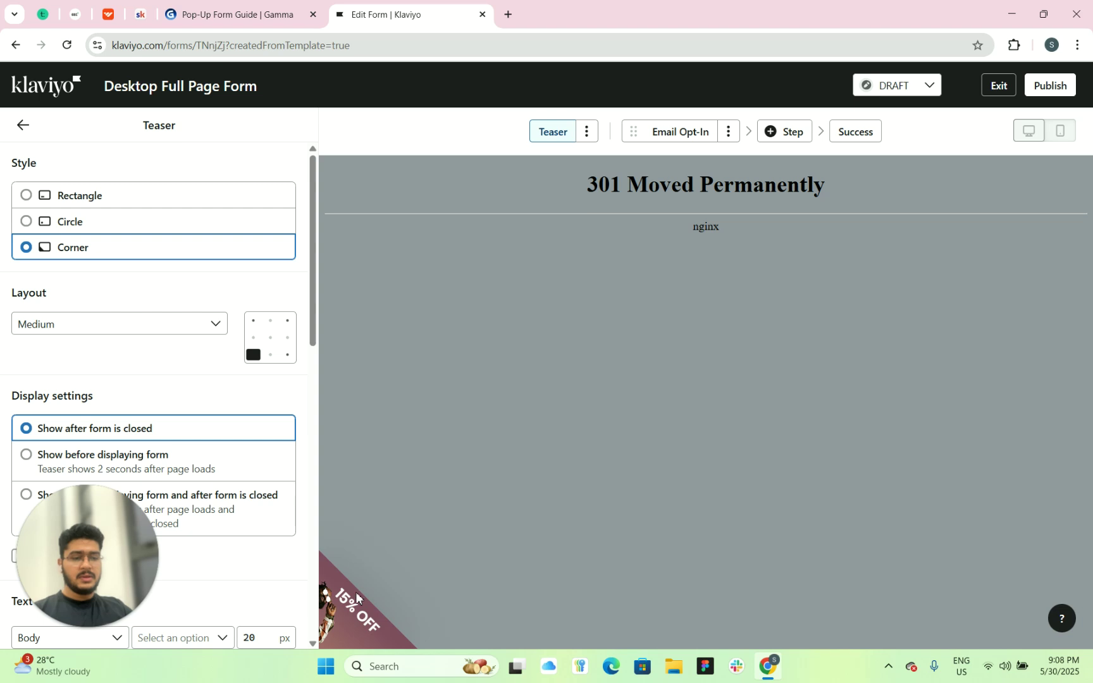
Set the teaser to show before displaying the form and after the form is closed
left_click_drag(138, 559, 1038, 86)
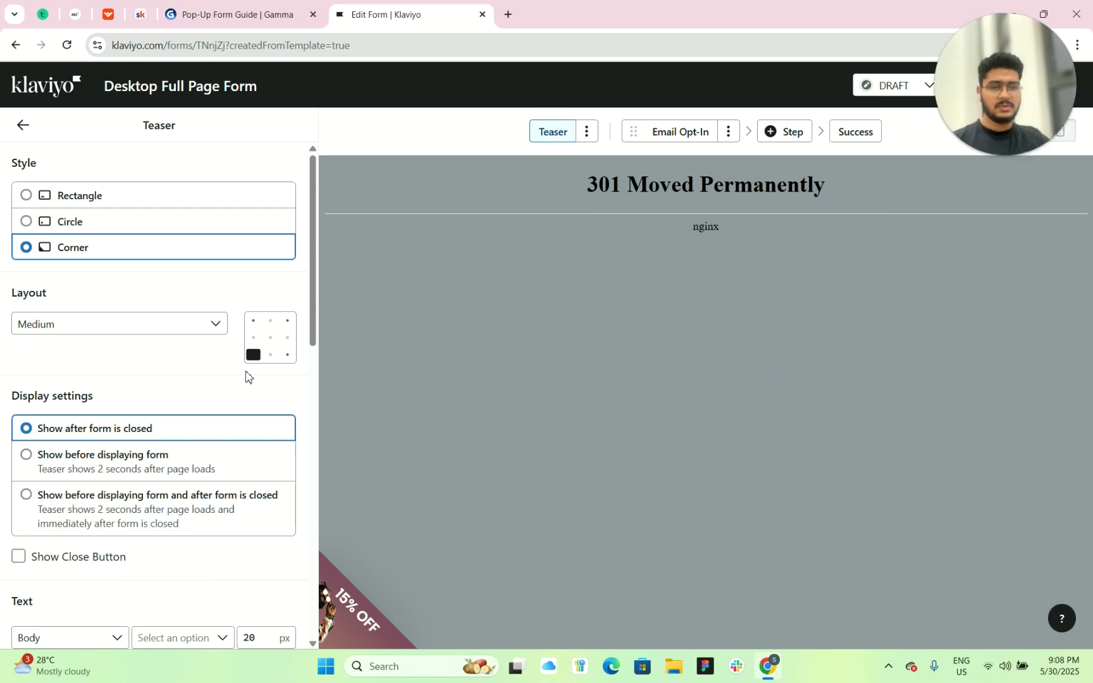
scroll(231, 388, "down", 3)
left_click(45, 317)
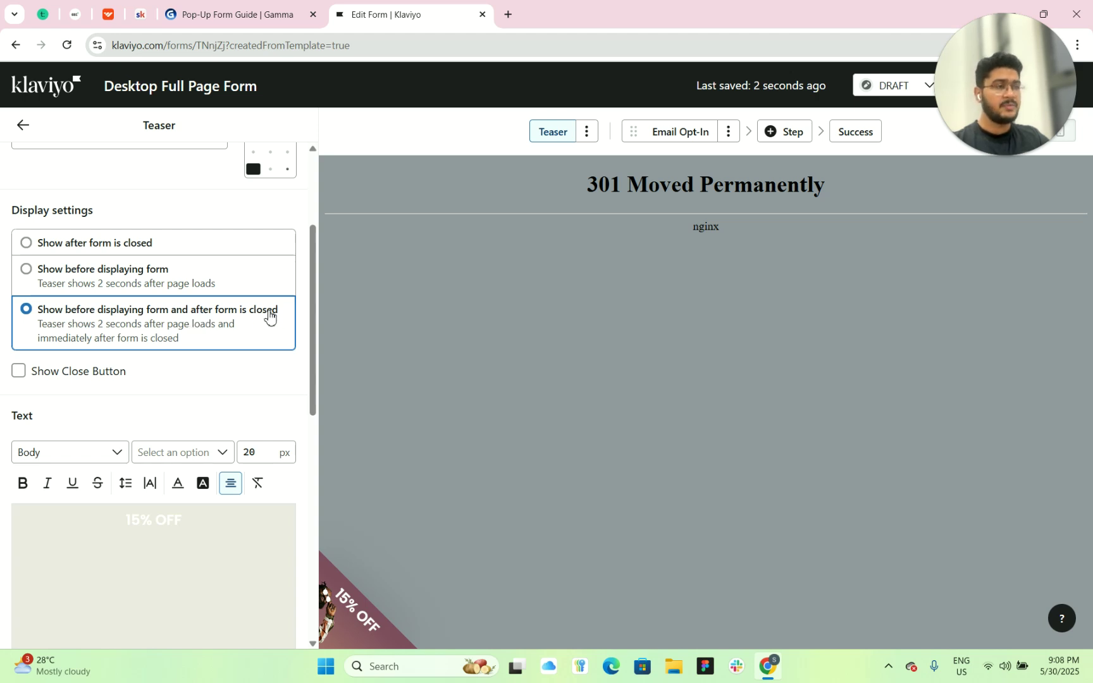
Turn on the teaser's close button and turn it off again
left_click_drag(332, 588, 394, 639)
left_click(480, 494)
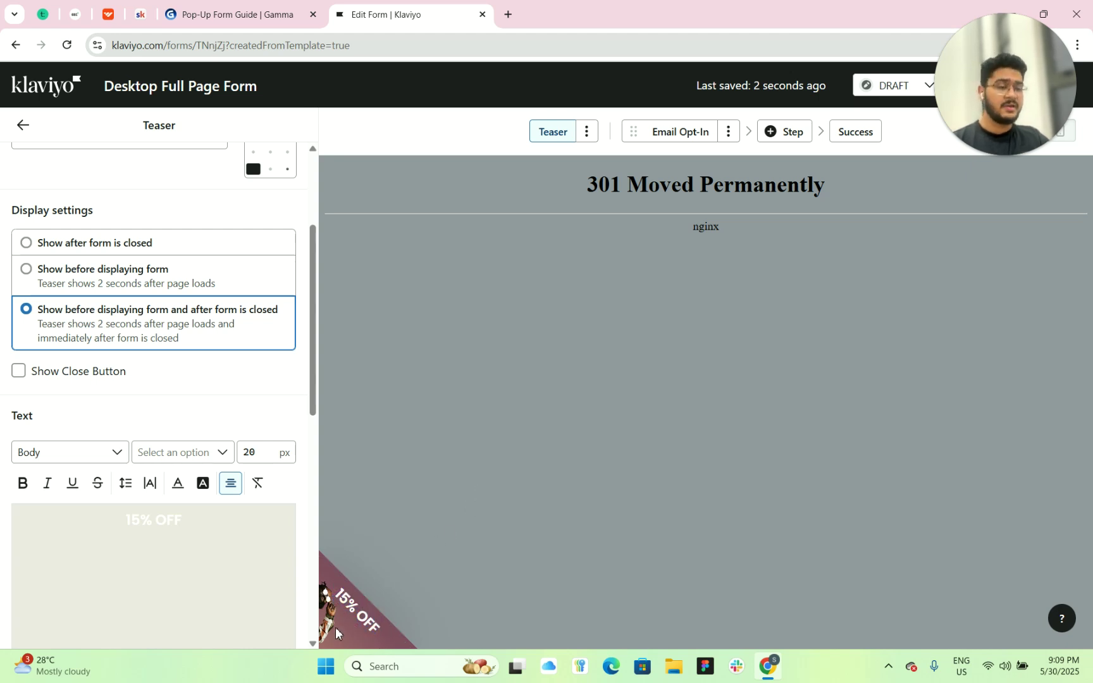
left_click(19, 374)
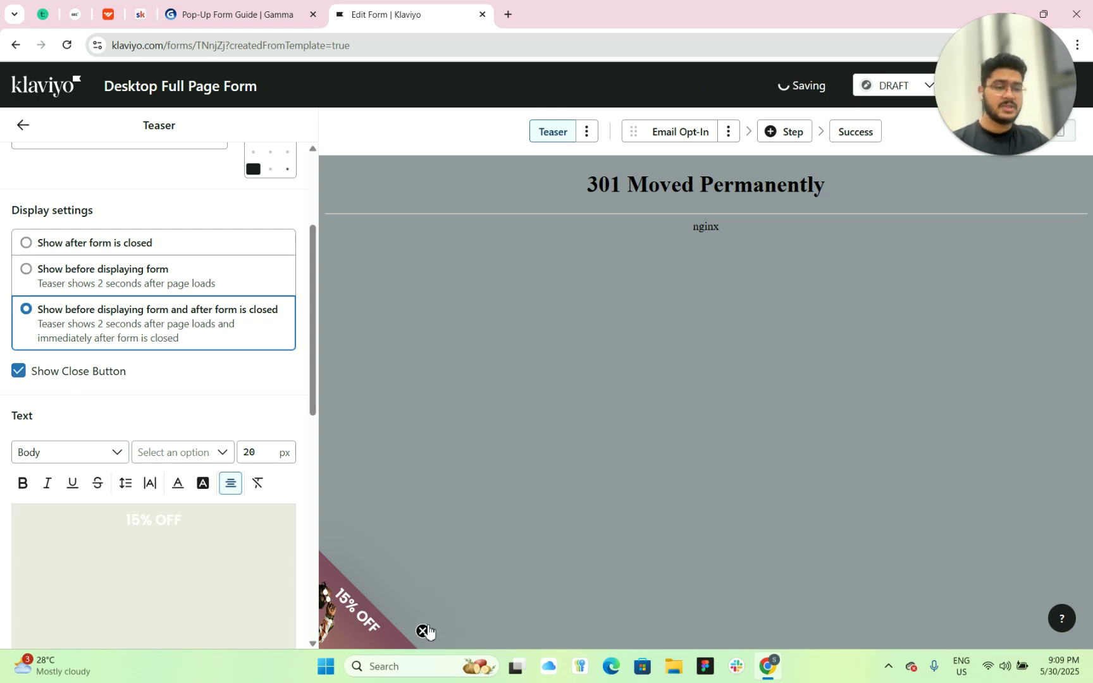
left_click(17, 374)
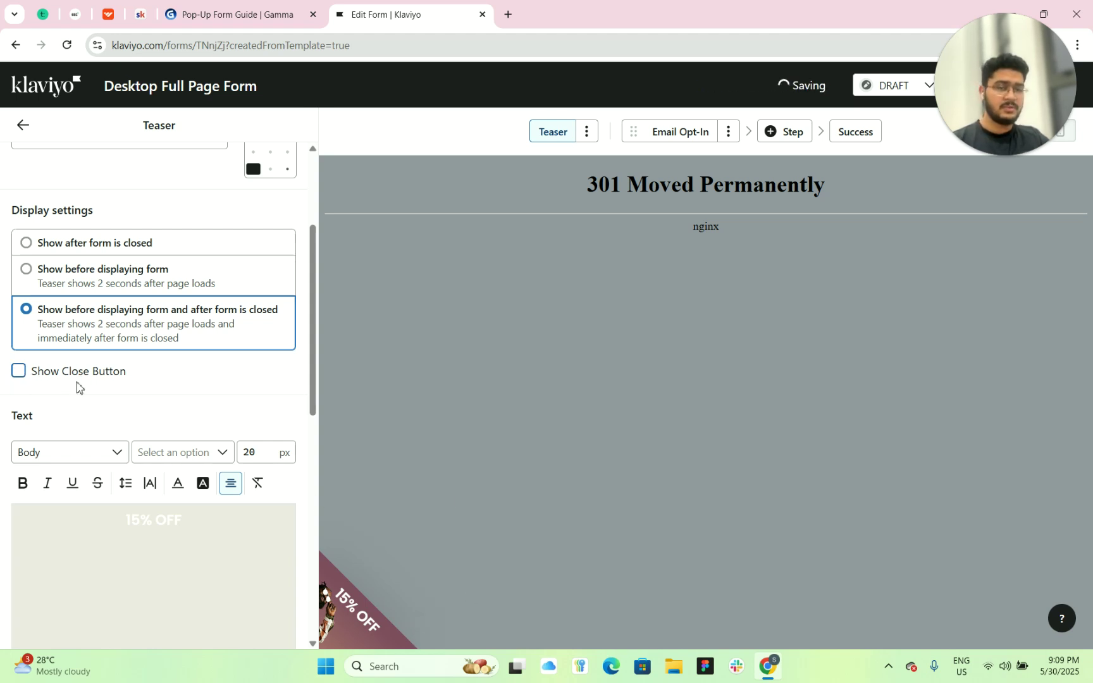
Remove the teaser's background image and change its "15% OFF" text color to black (000000)
scroll(152, 408, "down", 7)
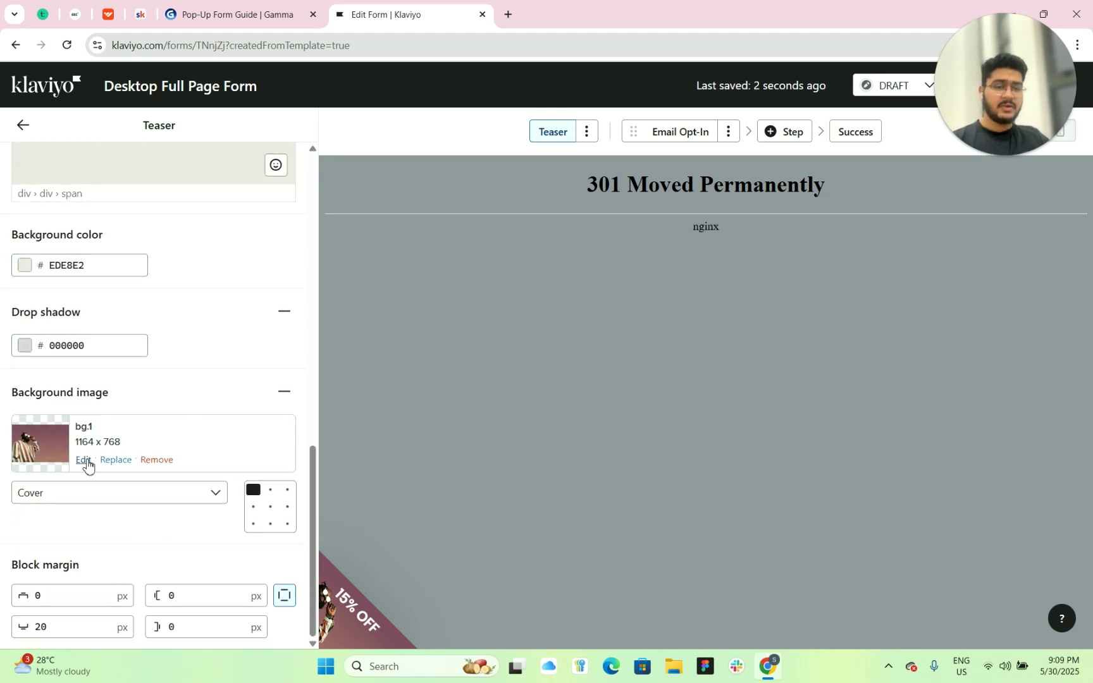
left_click(162, 462)
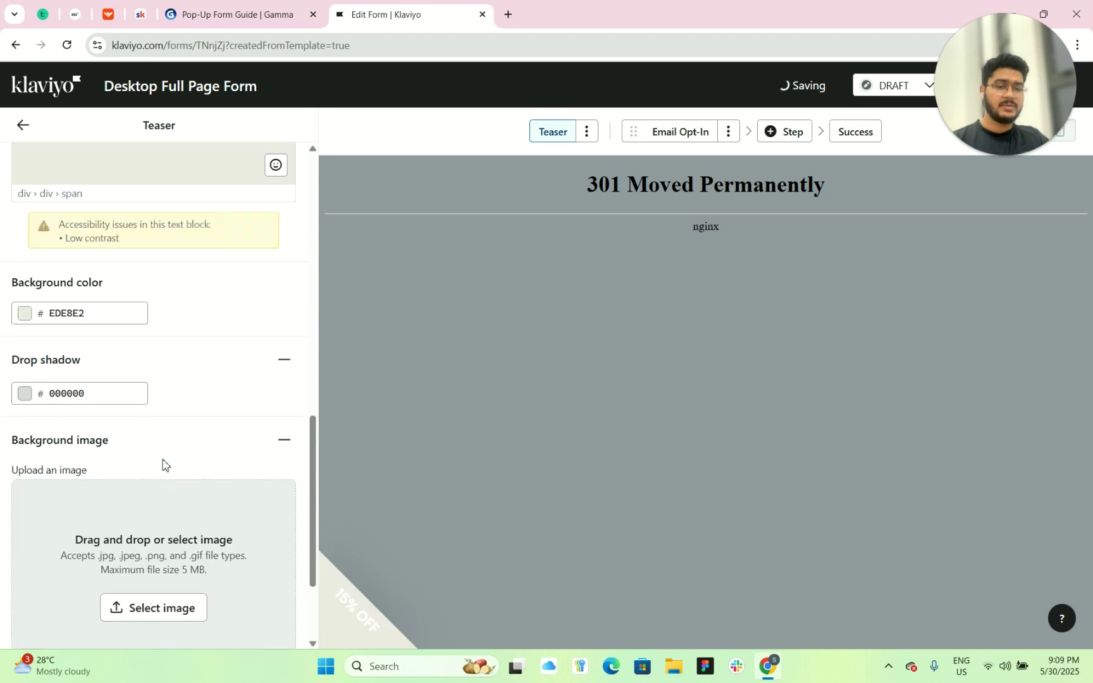
scroll(183, 418, "up", 3)
scroll(214, 350, "up", 3)
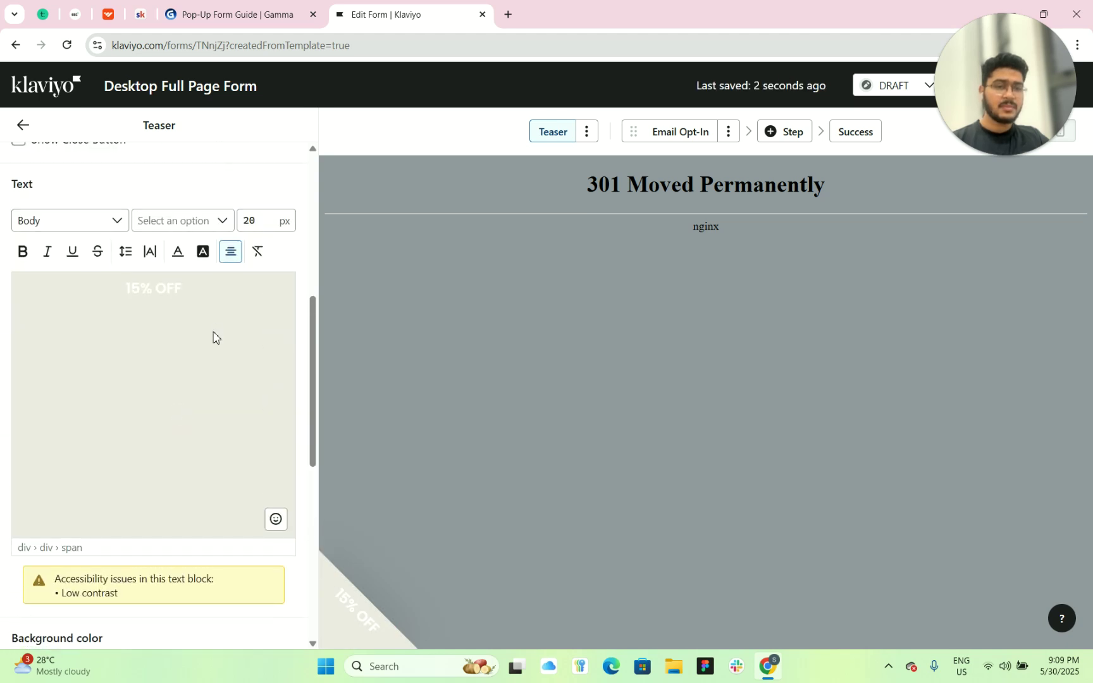
left_click_drag(203, 294, 100, 315)
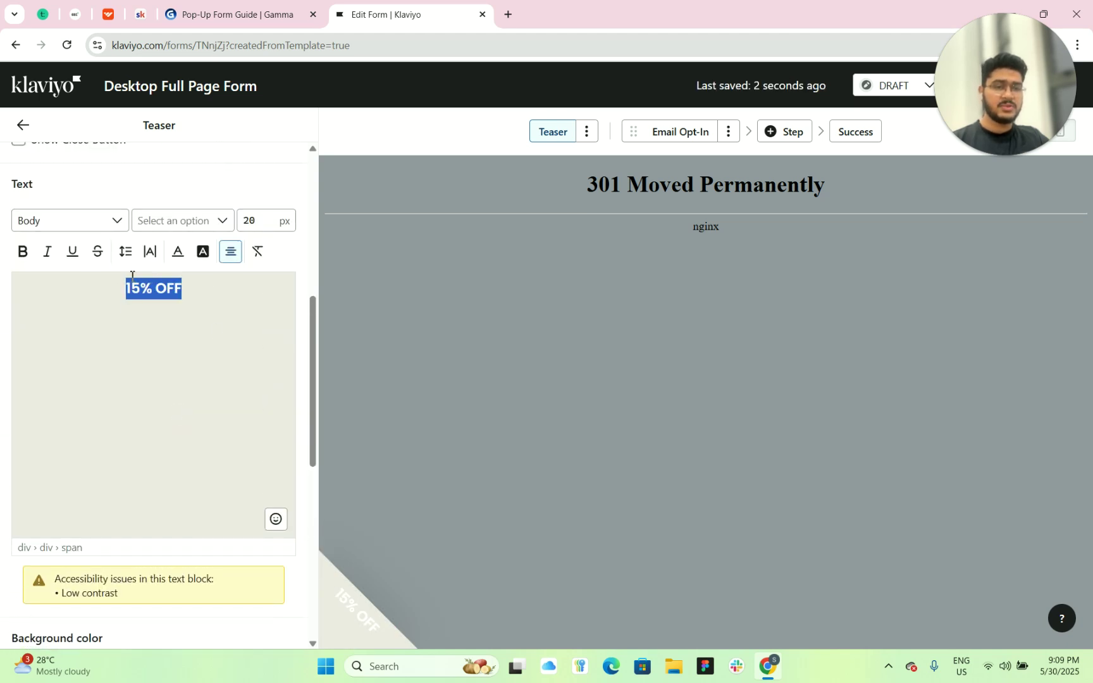
left_click(178, 251)
left_click_drag(244, 342, 166, 427)
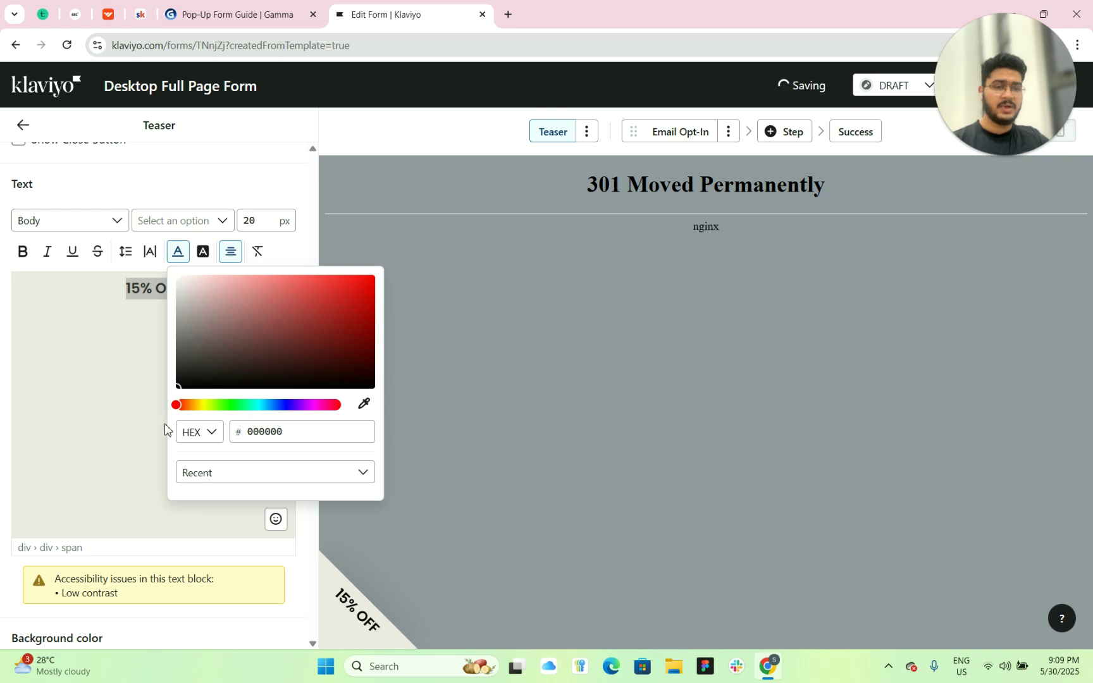
left_click(90, 483)
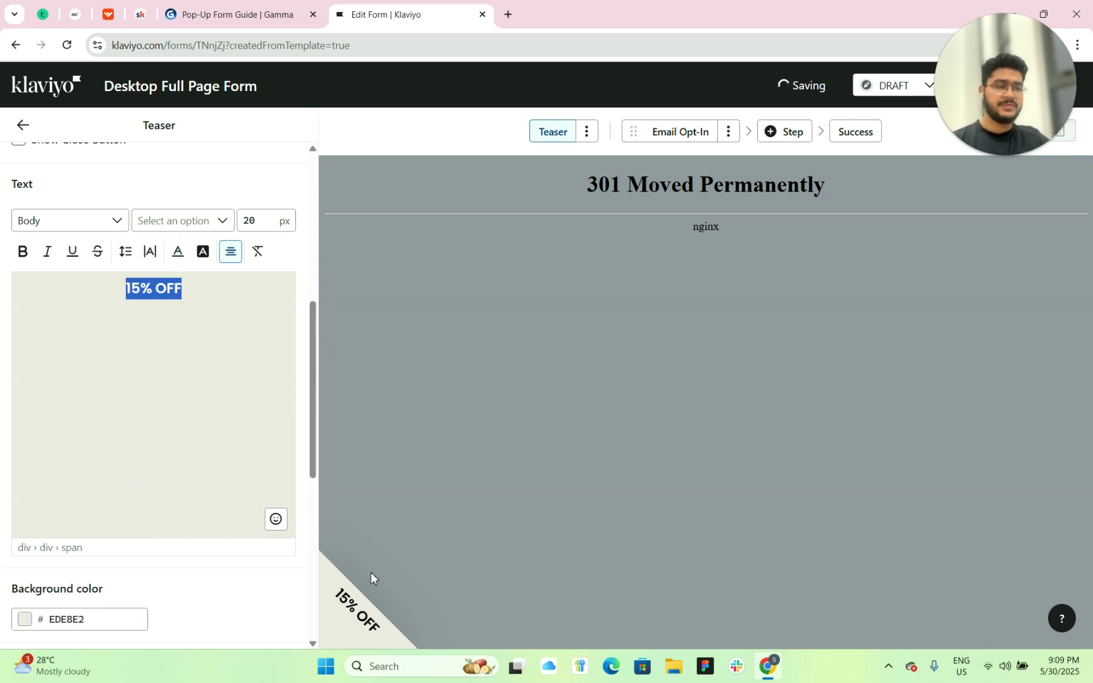
Examine the background image's dimensions in the Email Opt-In step's form styles
left_click(671, 131)
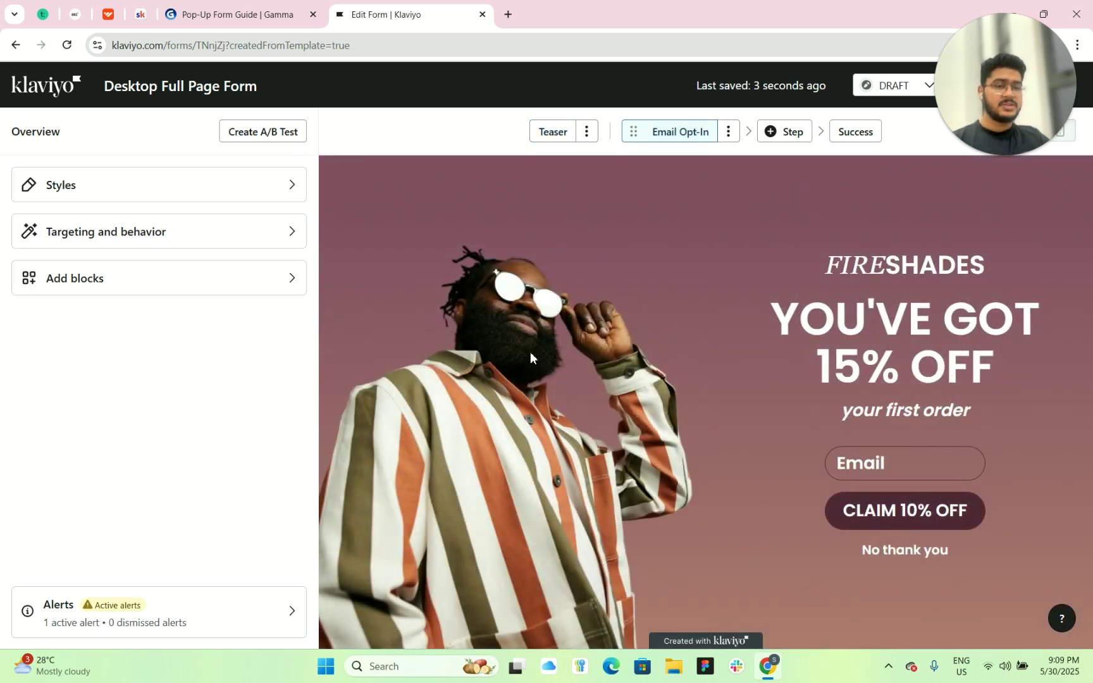
left_click(158, 186)
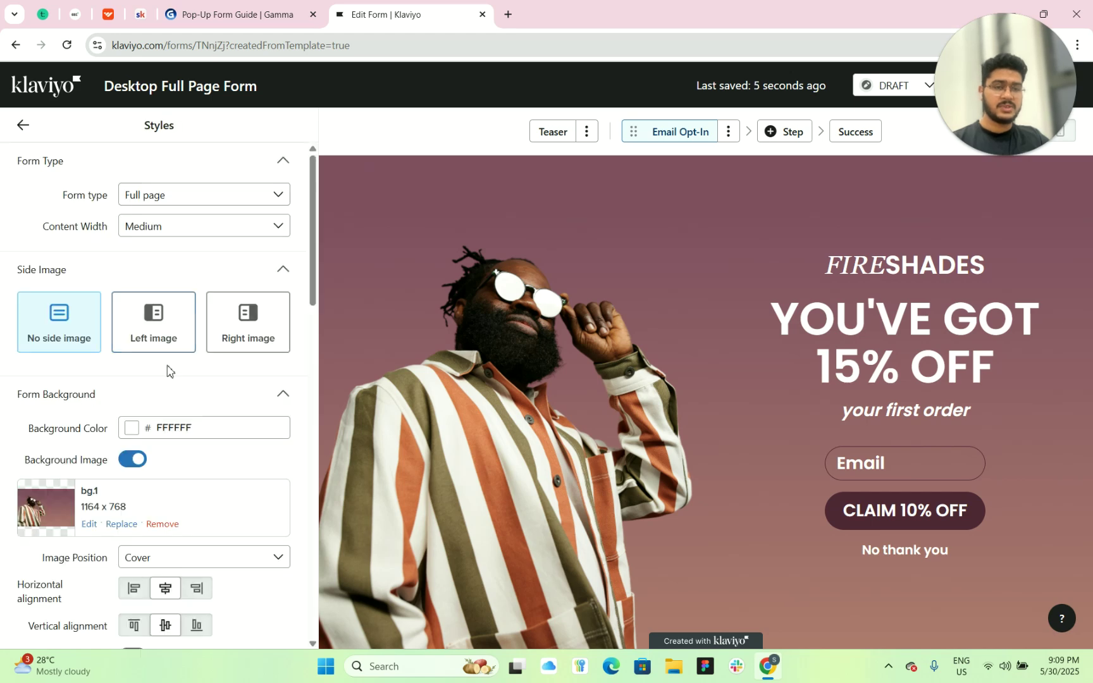
scroll(169, 355, "down", 2)
left_click_drag(80, 375, 140, 375)
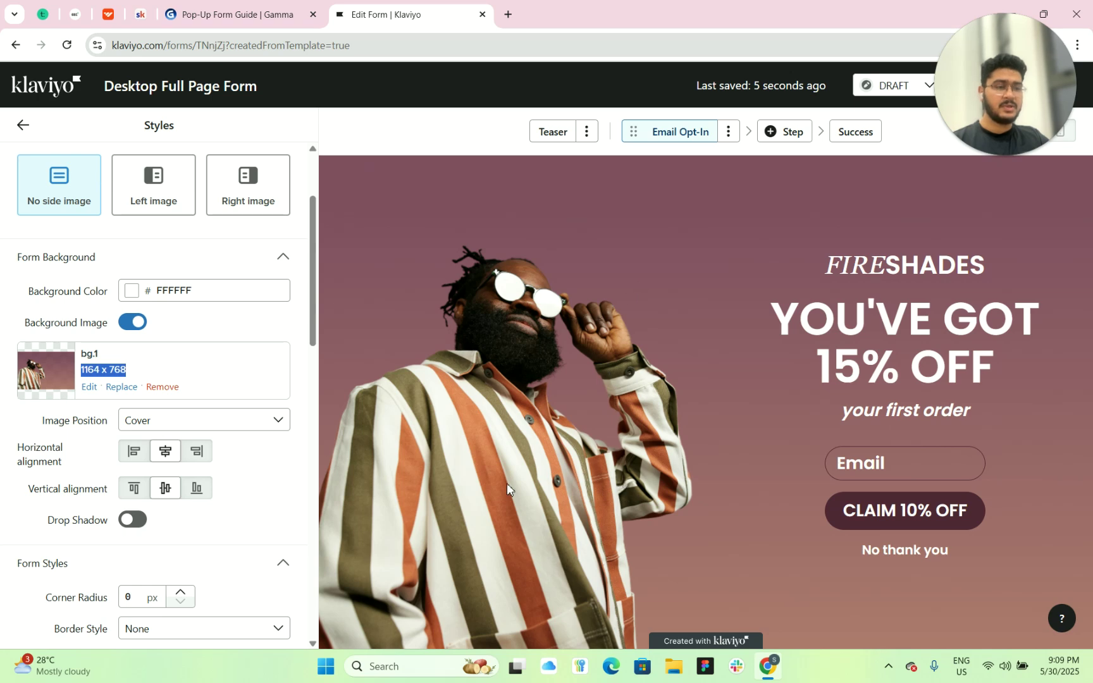
left_click(137, 373)
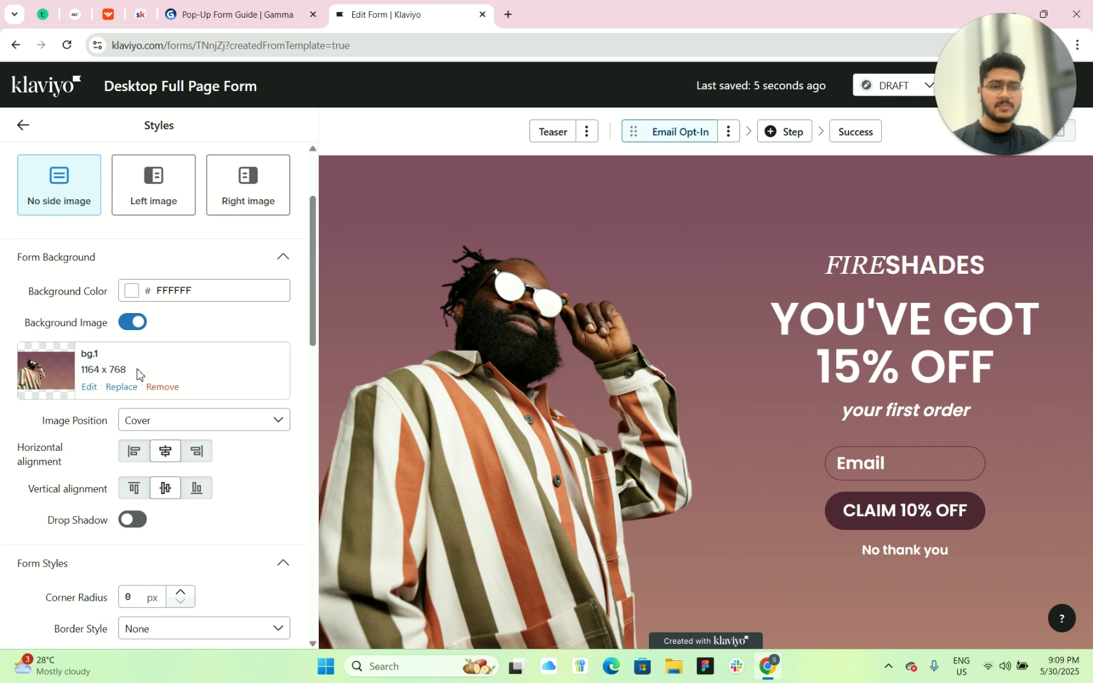
left_click_drag(138, 374, 76, 379)
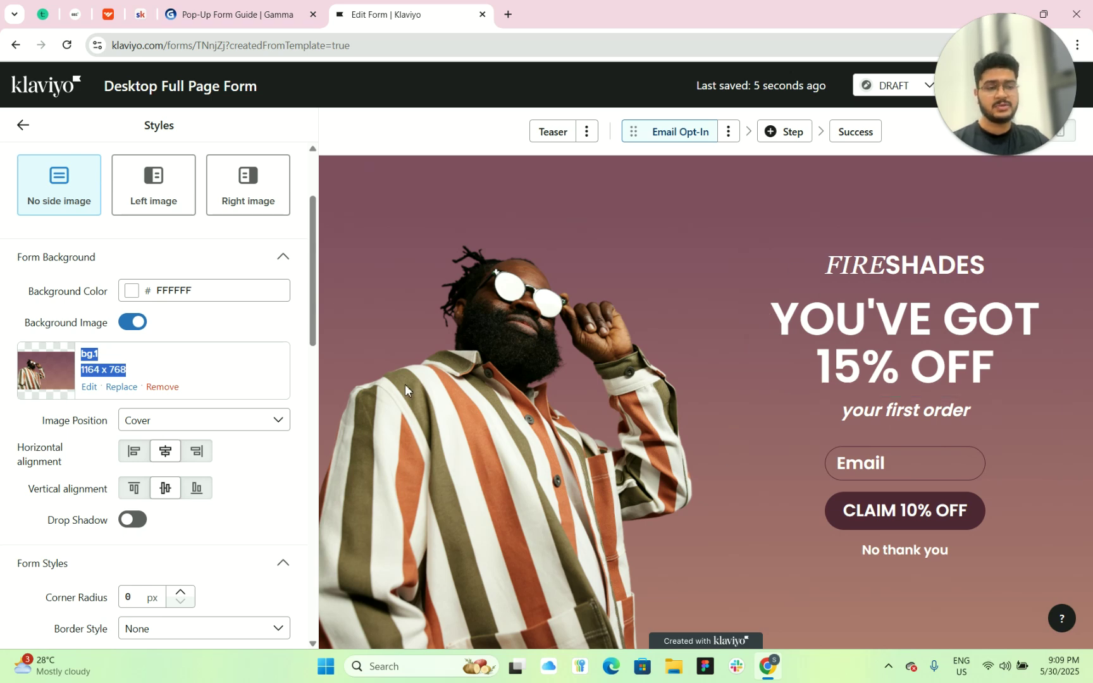
Delete the "FIRESHADES" text block from the Email Opt-In step
left_click(884, 278)
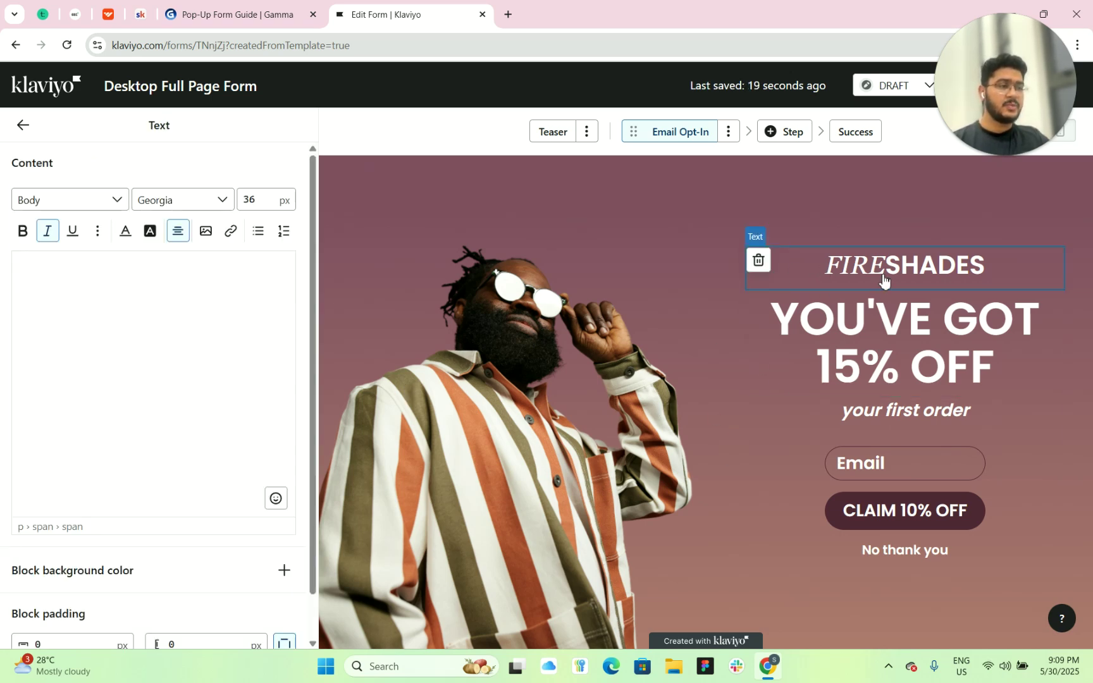
left_click(758, 260)
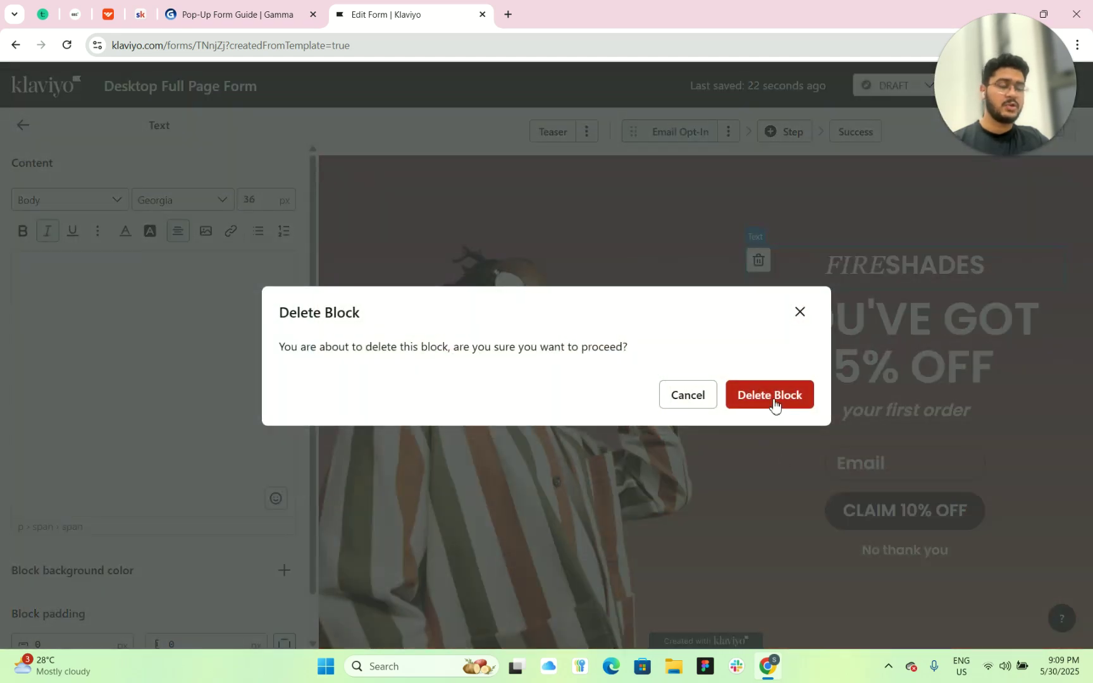
left_click(774, 410)
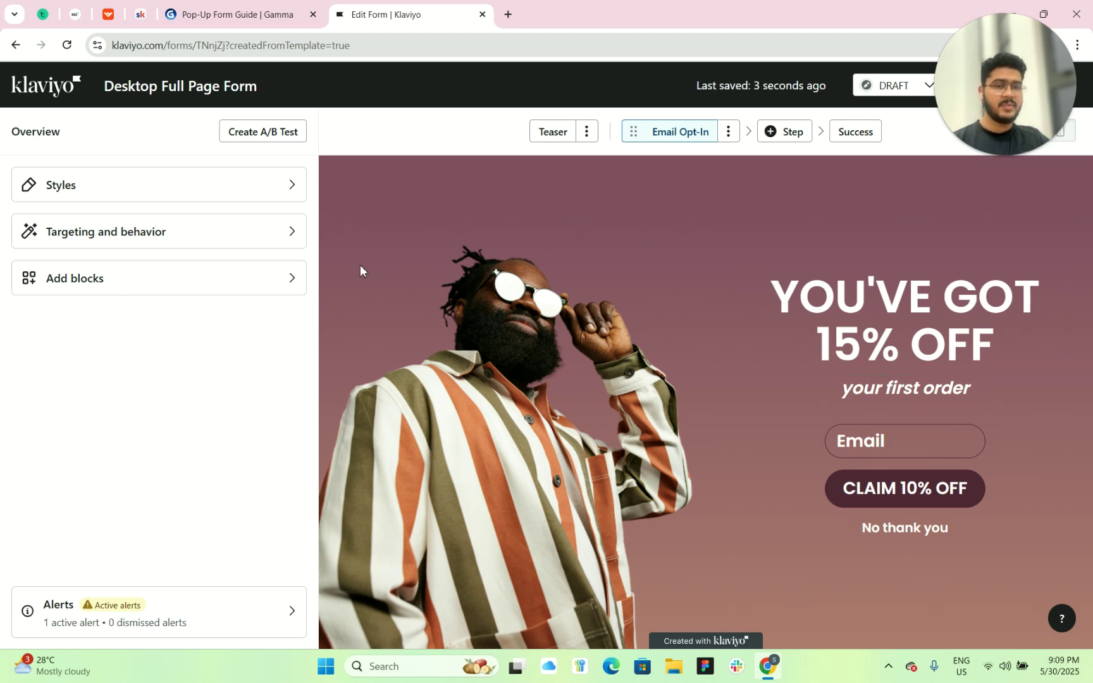
Try an image block above the "YOU'VE GOT 15% OFF" heading and delete the block again
left_click(180, 286)
left_click_drag(251, 251, 905, 274)
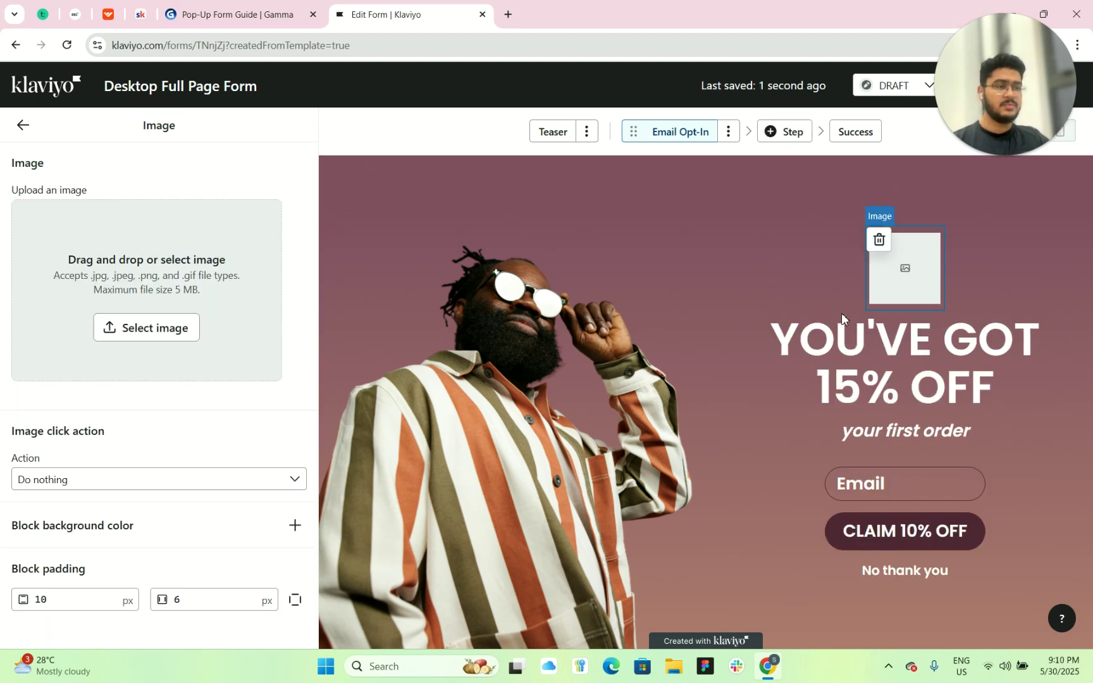
left_click(880, 241)
left_click(763, 395)
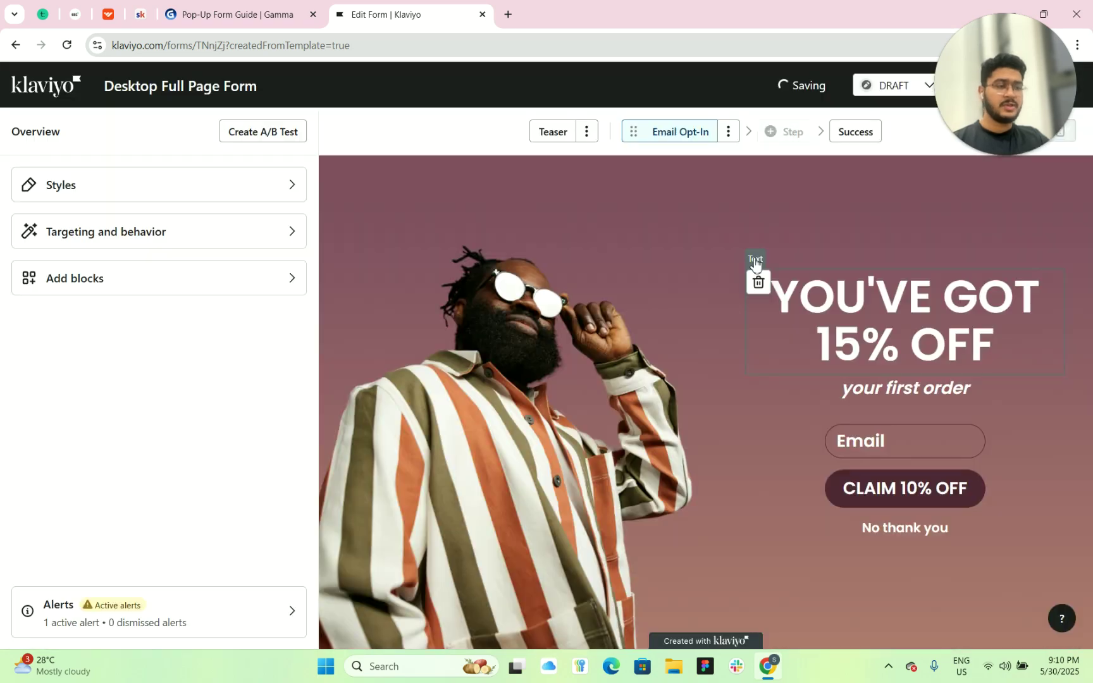
Open the "YOU'VE GOT 15% OFF" text block for editing, delete its text and undo the deletion
left_click(757, 263)
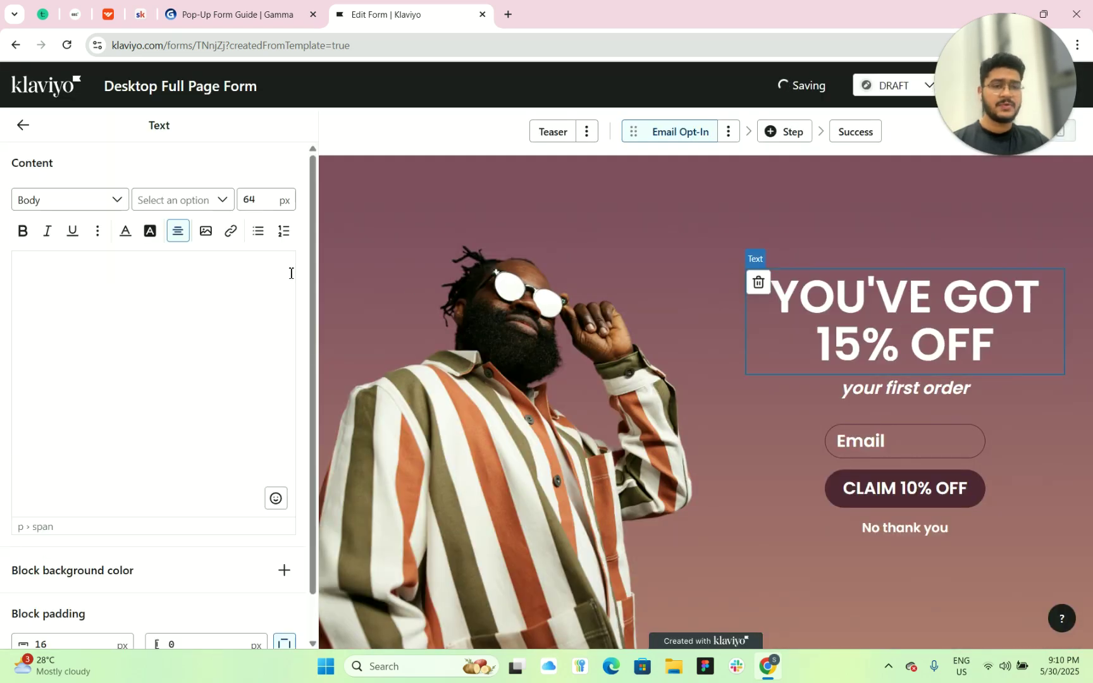
left_click_drag(219, 352, 48, 293)
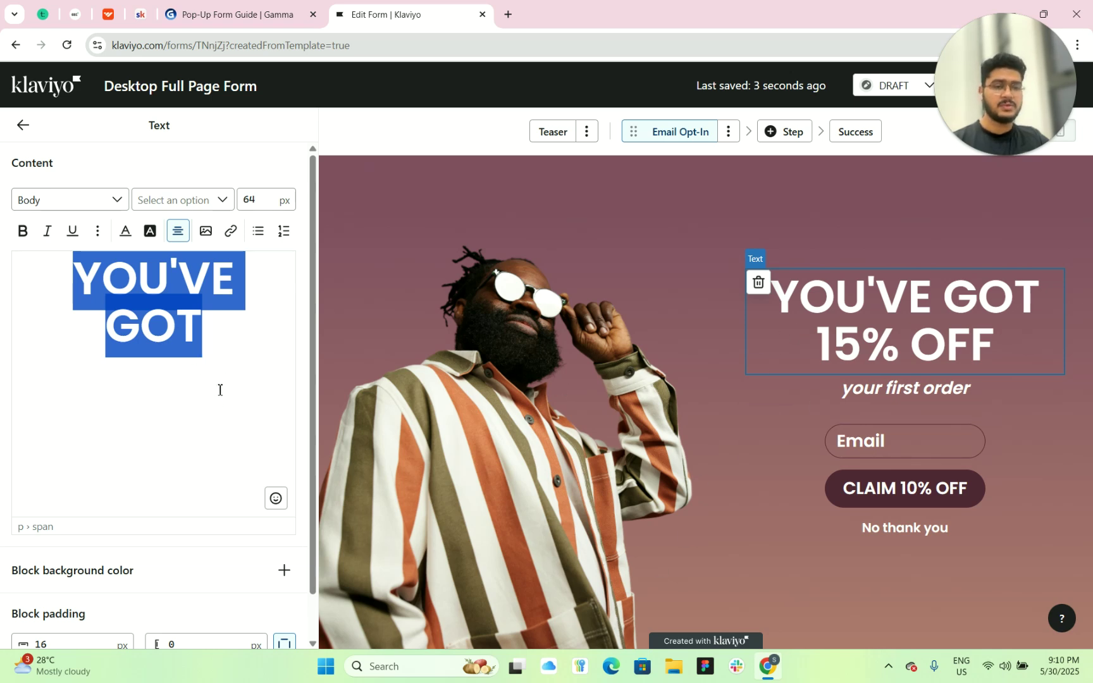
key("BackSpace")
key("ctrl+z")
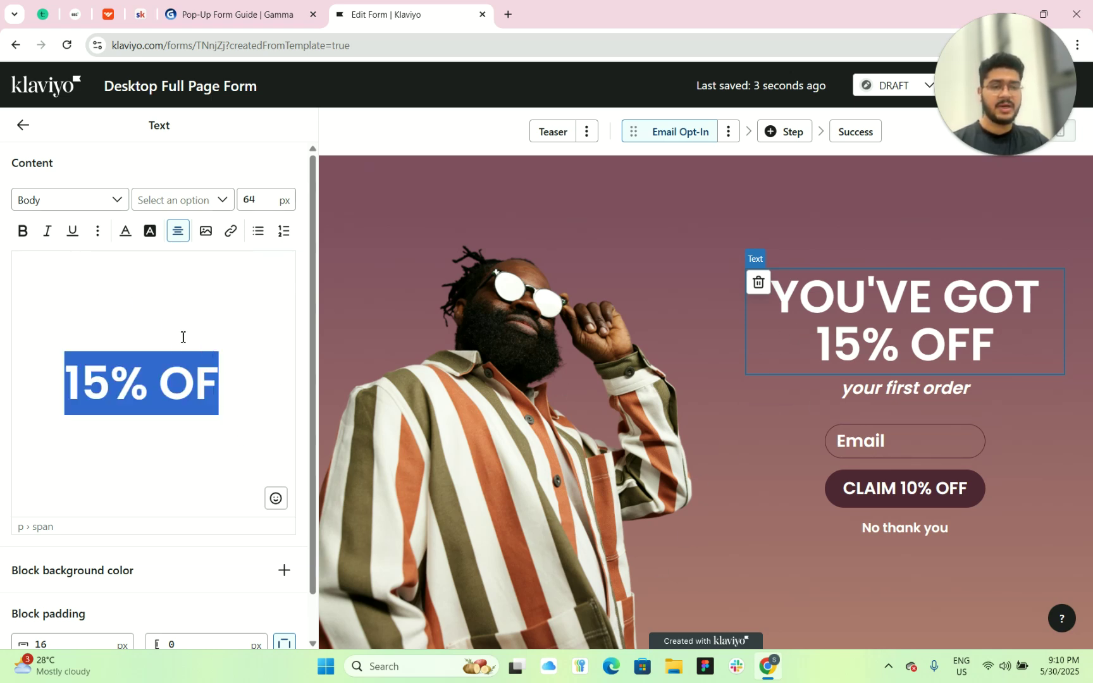
key("ctrl+z")
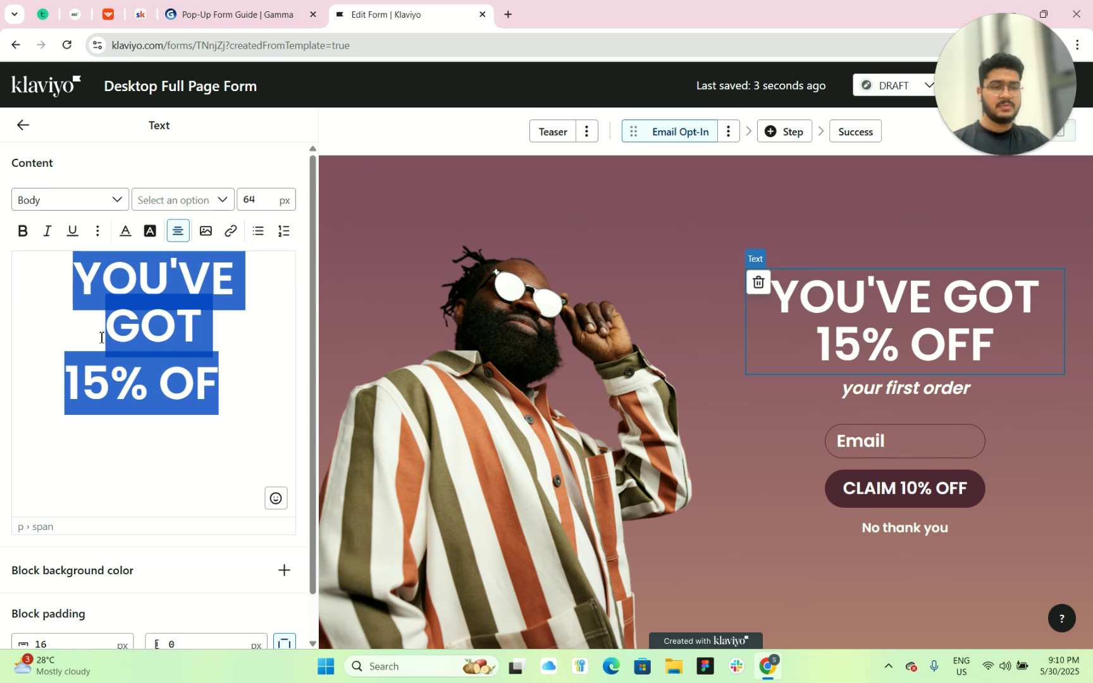
Set the "YOU'VE GOT" line of the heading to 40 px in Arial
left_click_drag(80, 276, 198, 339)
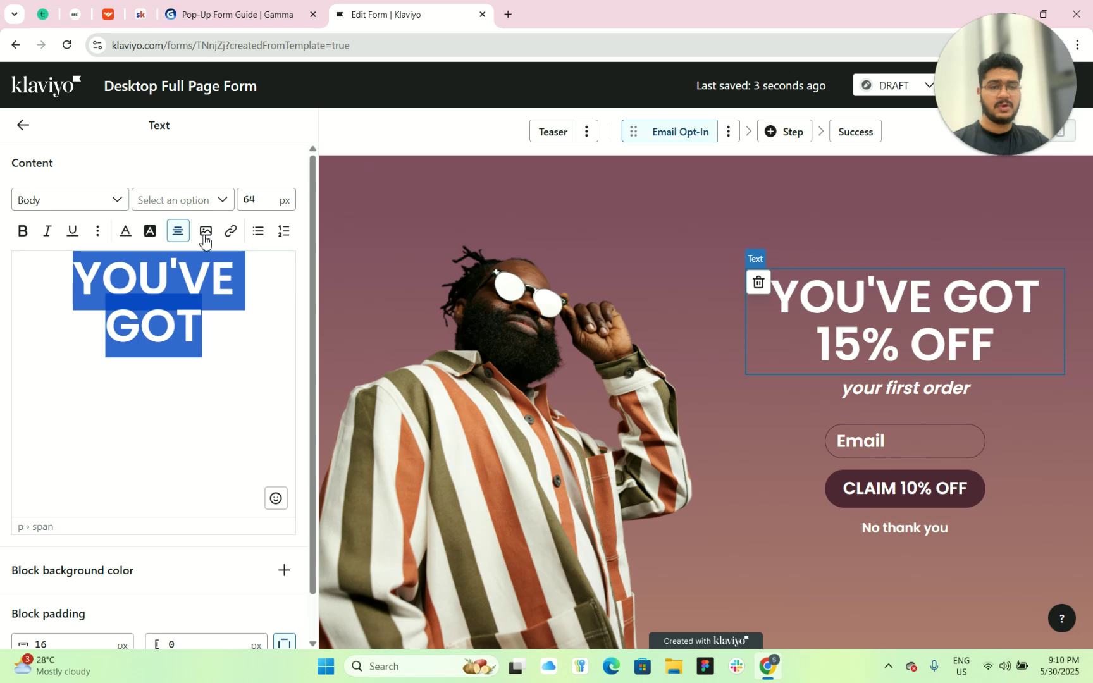
left_click(250, 201)
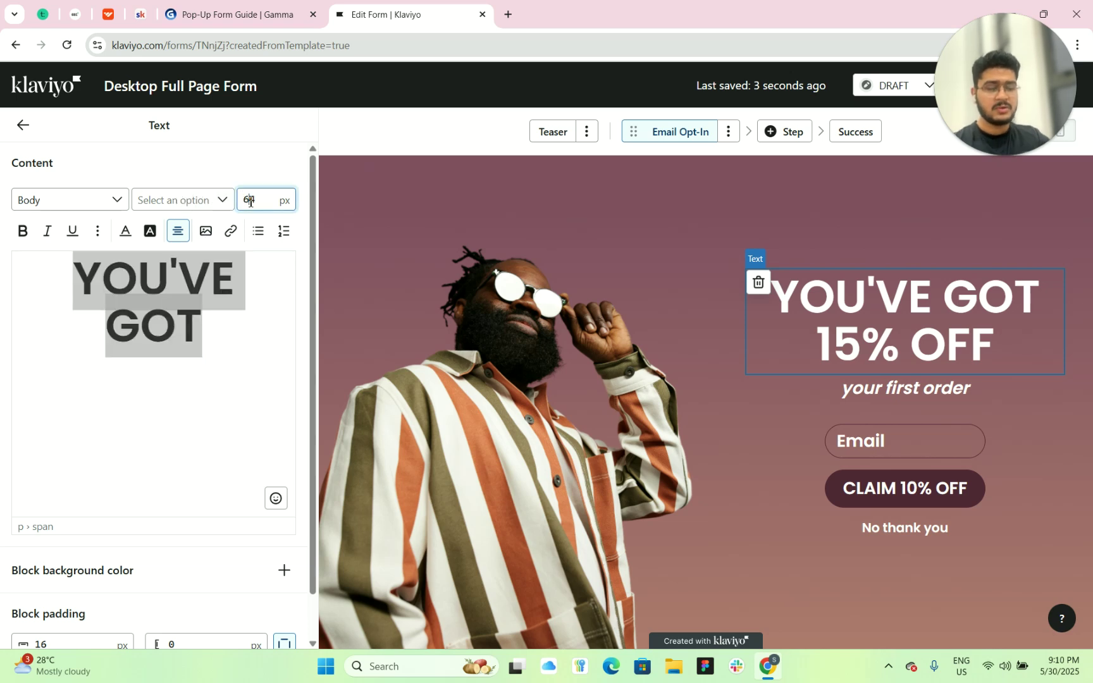
key("BackSpace")
type("4")
key("BackSpace")
type("0")
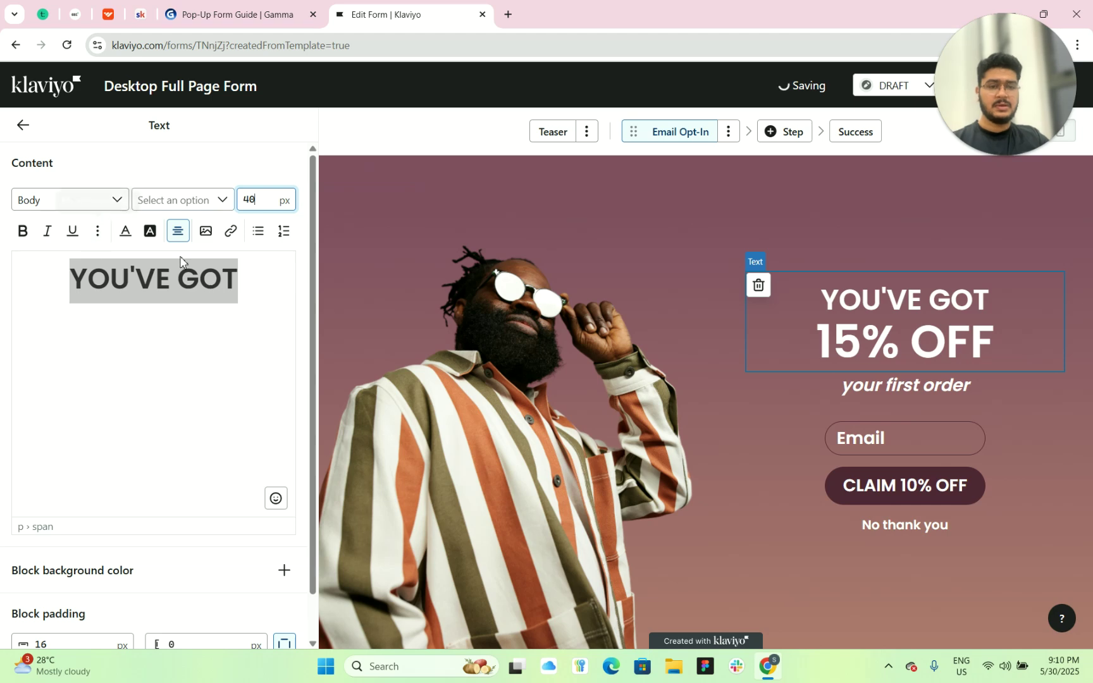
left_click(23, 232)
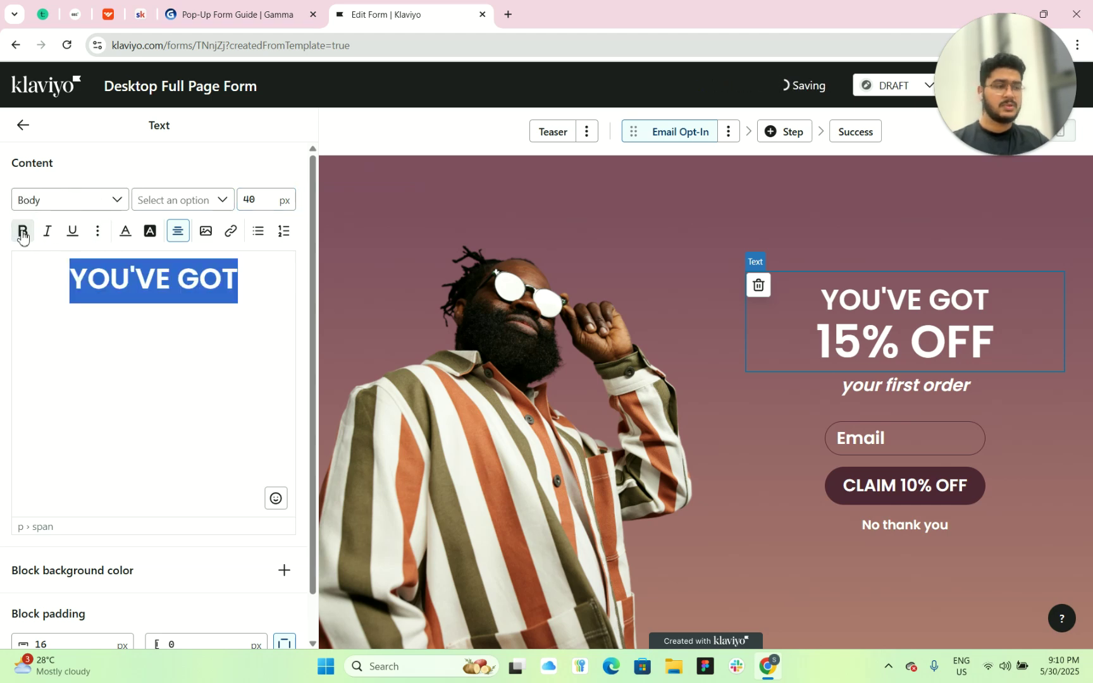
left_click(223, 200)
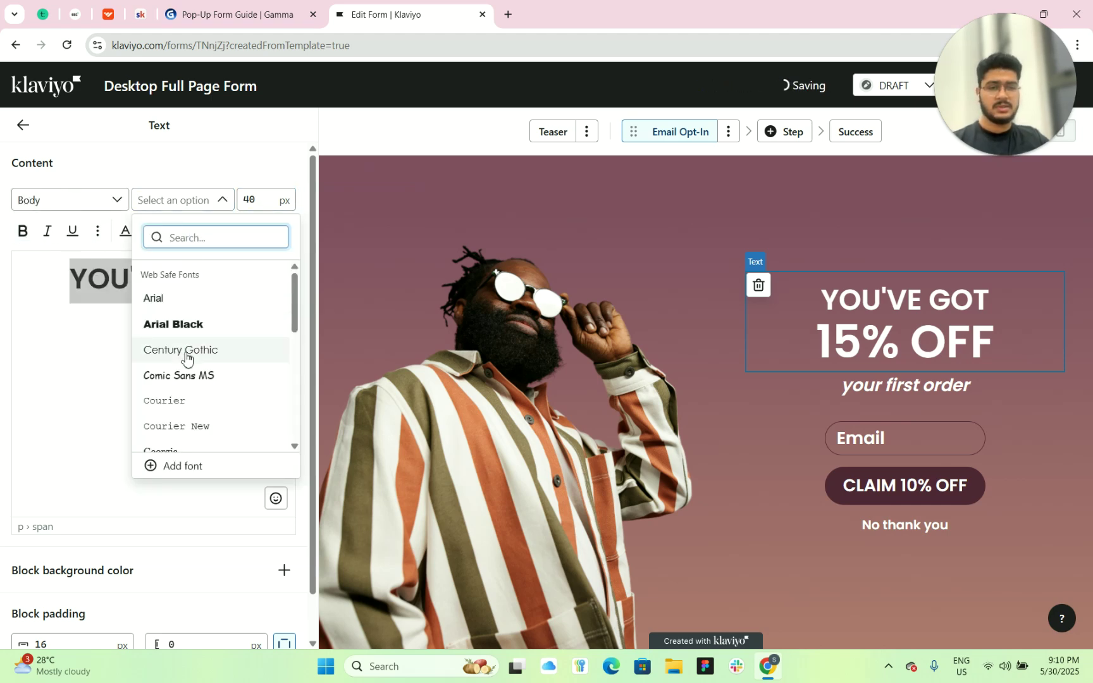
left_click(184, 303)
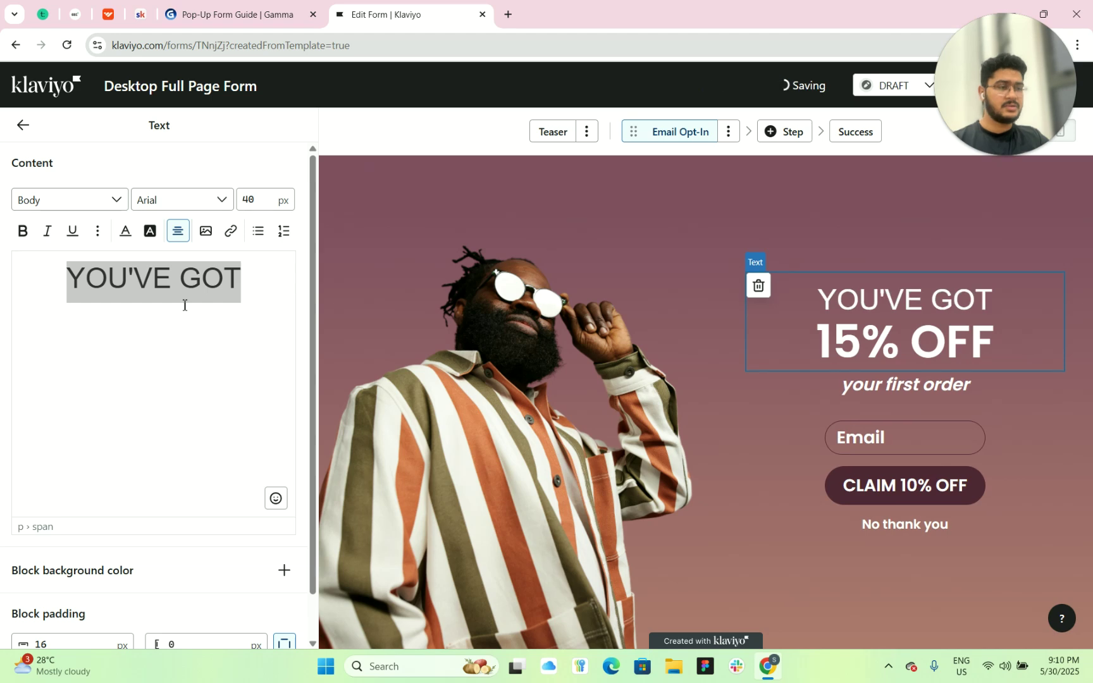
Set the font size of the heading's "15% OFF" line to 112 px
left_click(193, 372)
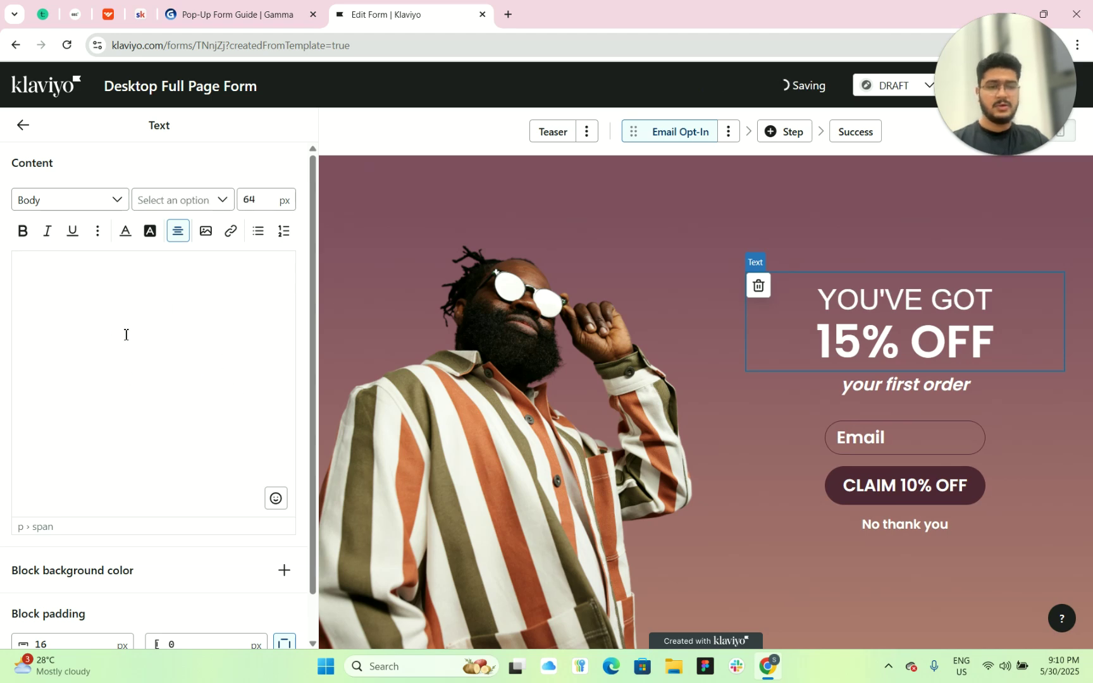
left_click_drag(77, 293, 54, 342)
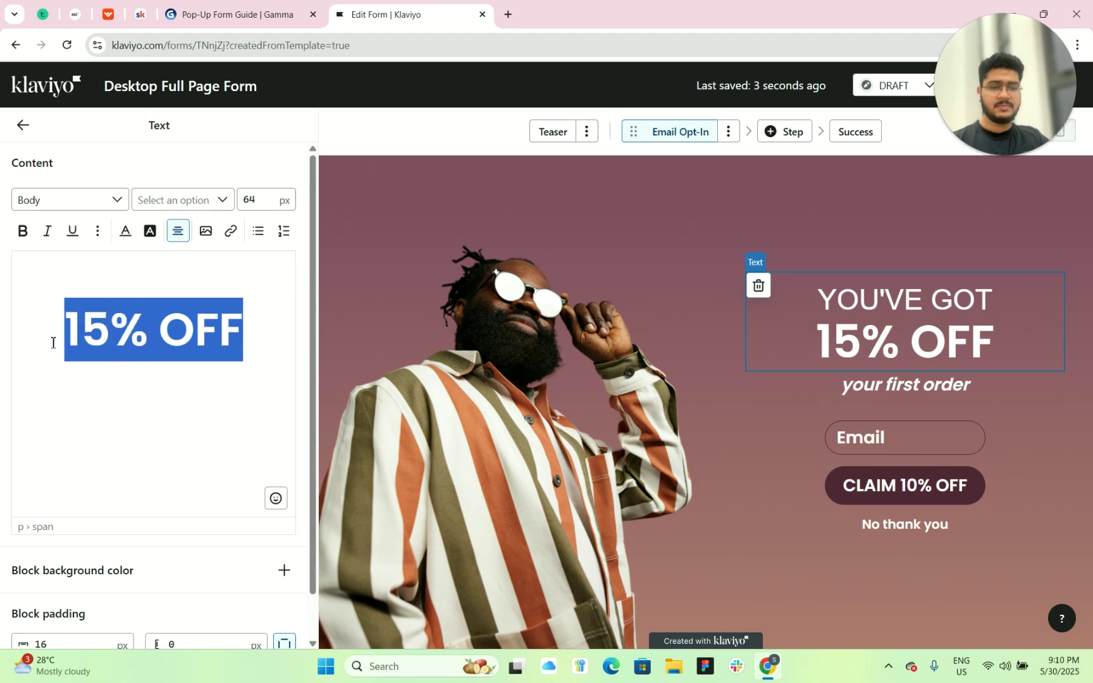
left_click(267, 203)
key("BackSpace")
key("BackSpace")
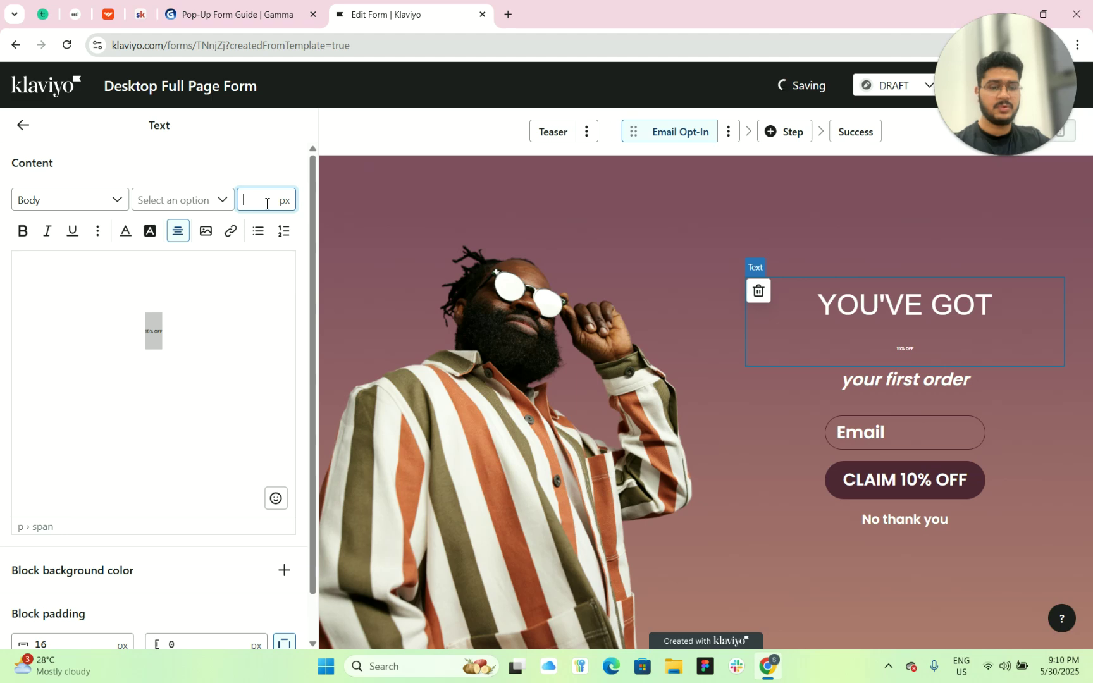
type("90")
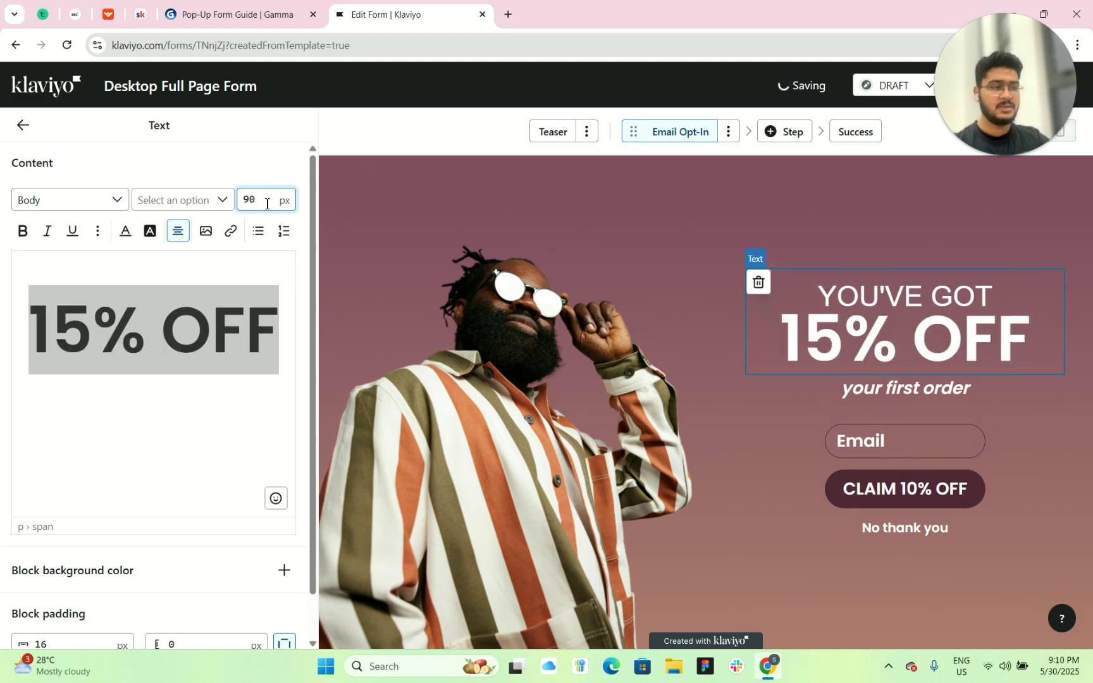
key("BackSpace")
type("8")
key("Up")
key("Up")
key("Up")
key("Up")
key("Up")
key("Up")
key("Up")
key("Up")
key("Up")
key("Up")
key("Up")
key("Up")
key("Up")
key("Up")
key("Up")
key("Up")
key("Up")
key("Up")
key("Up")
key("Down")
key("Down")
key("Down")
key("Down")
key("Down")
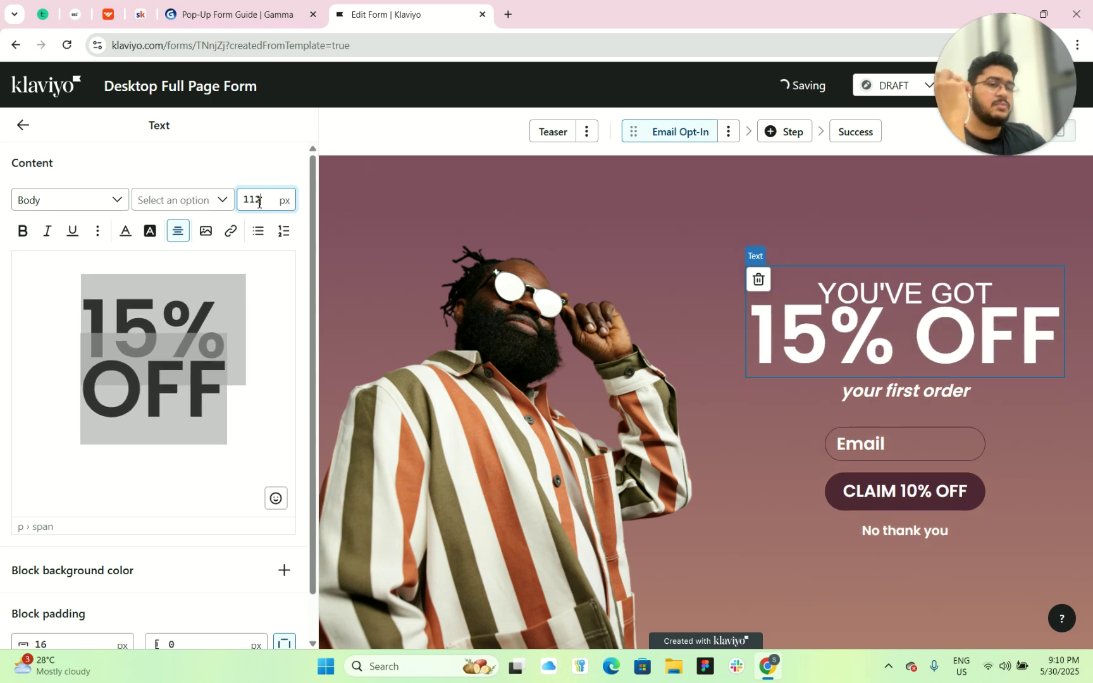
Insert an empty line between "YOU'VE GOT" and "15% OFF" in the heading text block
left_click_drag(81, 288, 235, 268)
left_click(246, 269)
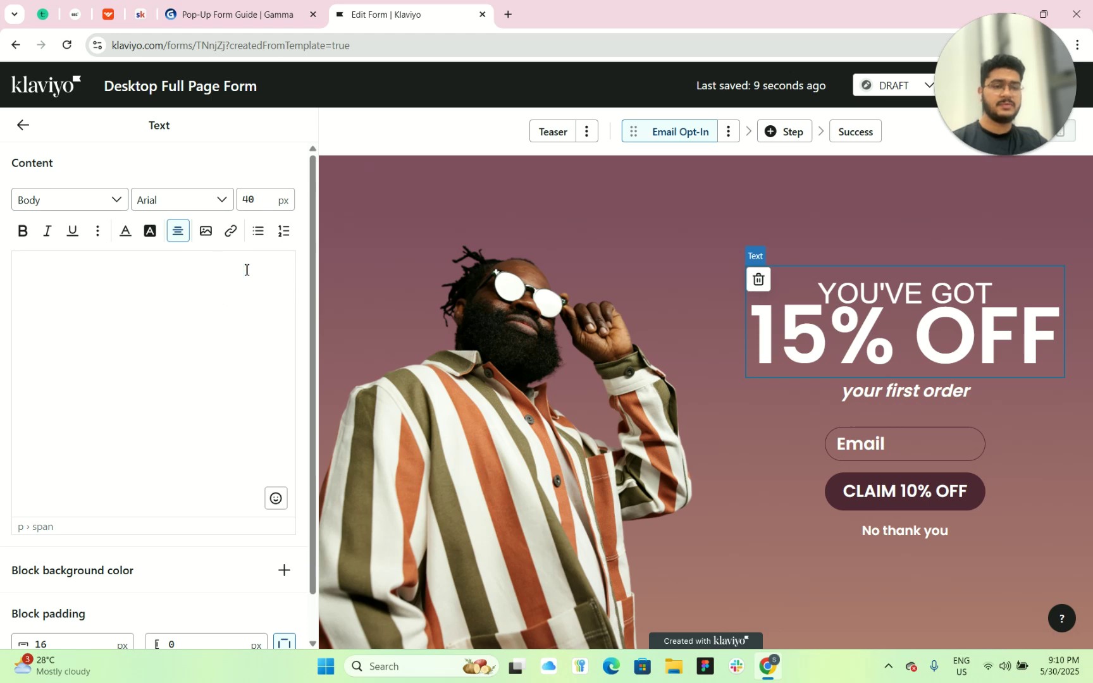
key("Return")
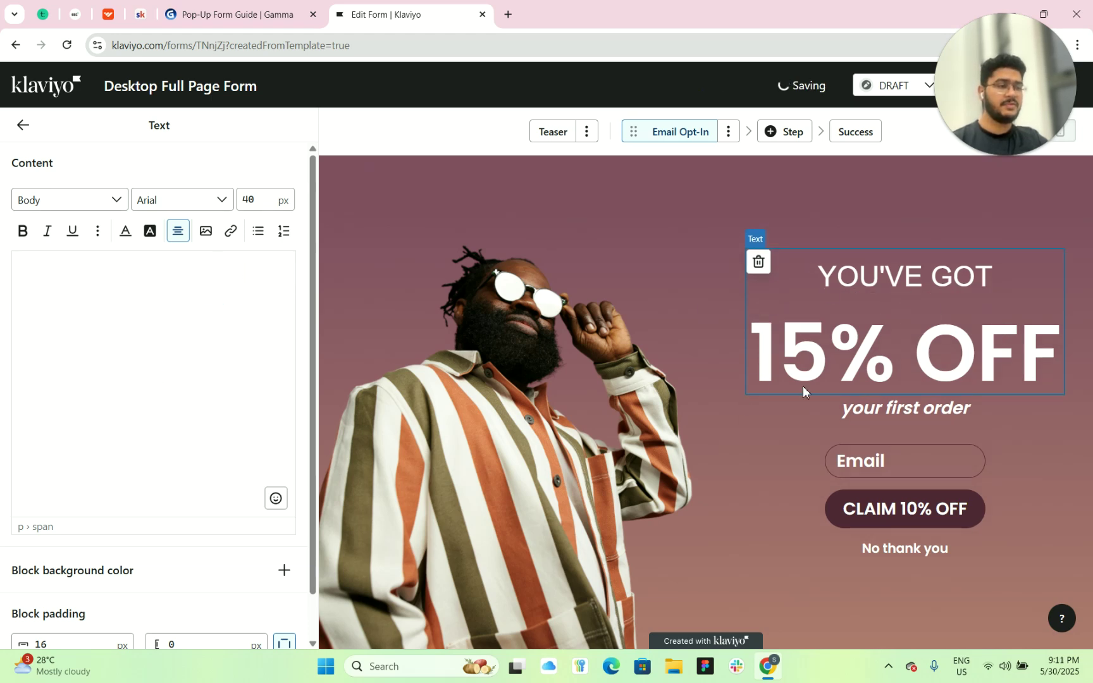
Change the font of the "your first order" text to Arial
left_click(903, 413)
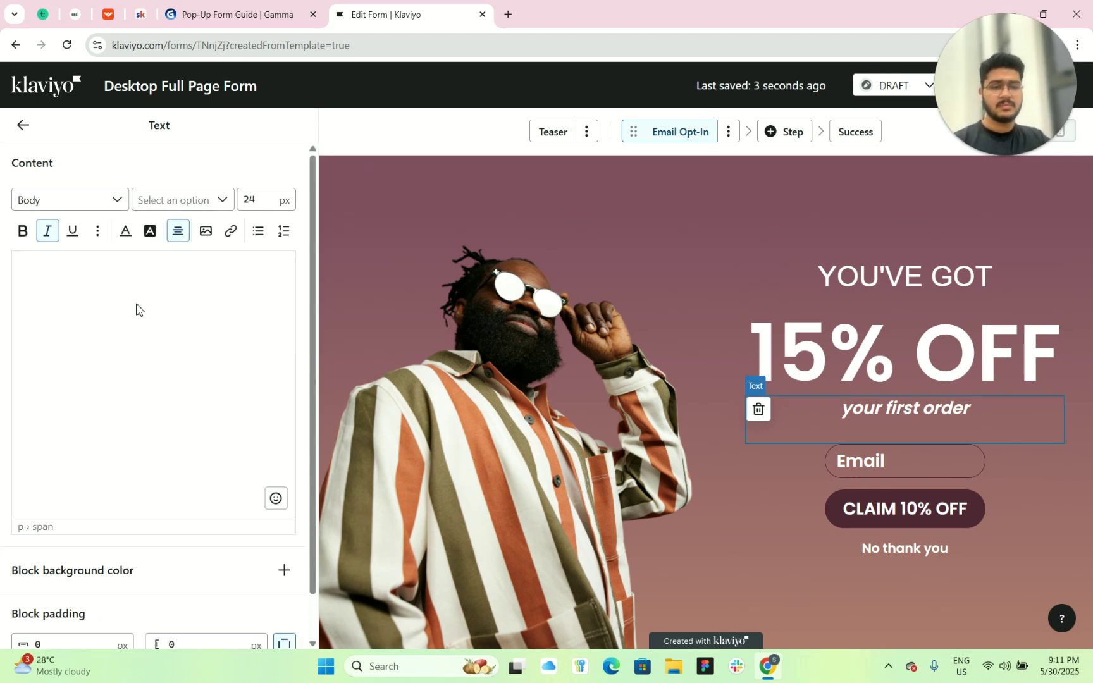
left_click_drag(246, 276, 62, 310)
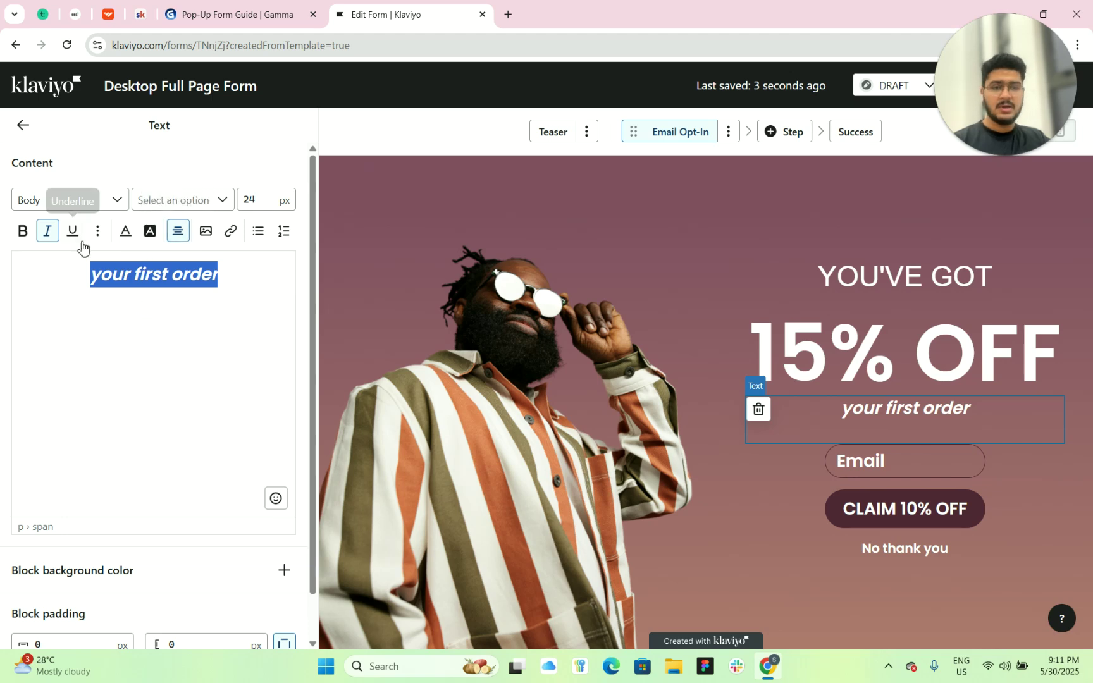
left_click(224, 201)
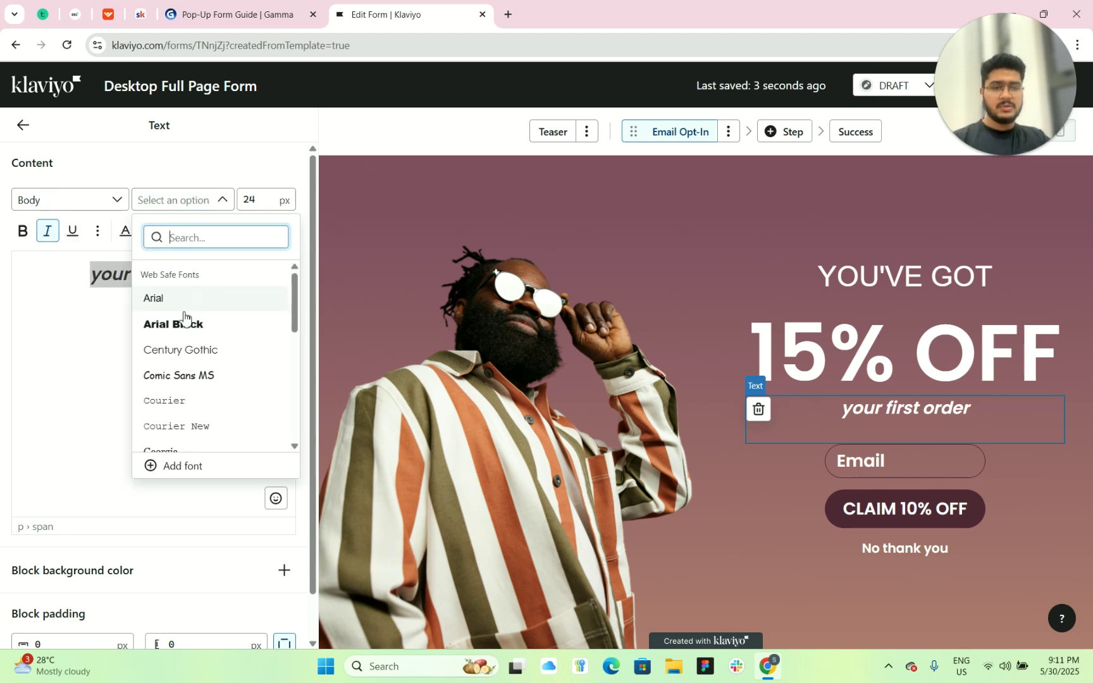
left_click(173, 298)
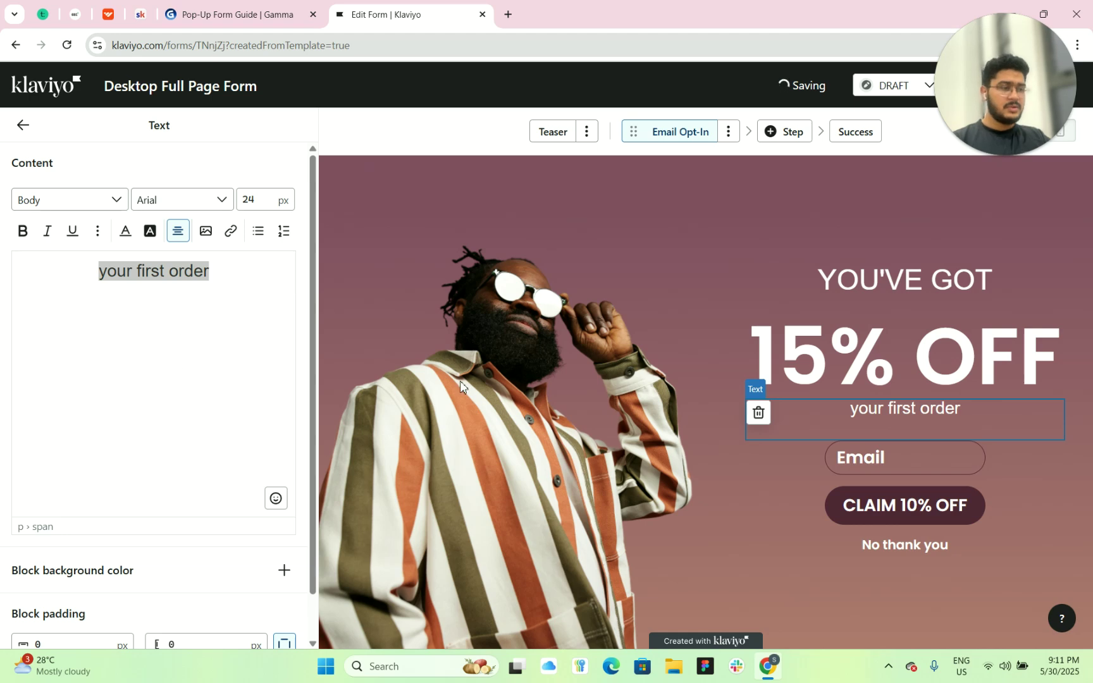
Change the text of the Email Opt-In step's claim button to "CLAIM 15% OFF"
left_click(905, 505)
scroll(140, 513, "down", 2)
left_click(63, 428)
key("BackSpace")
type("5")
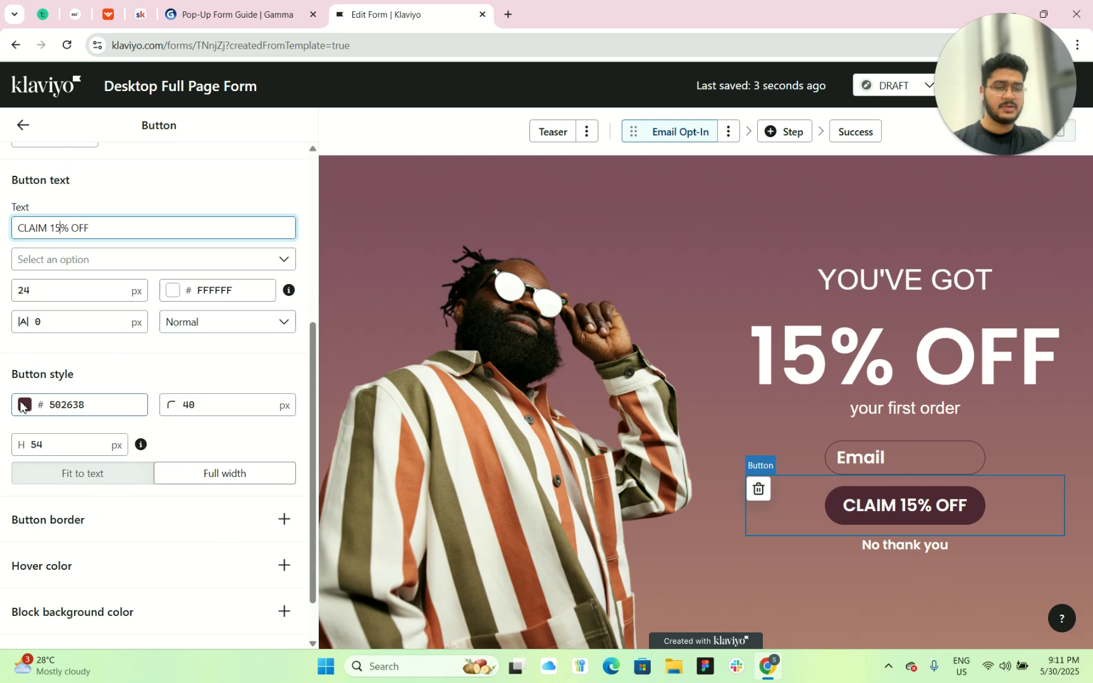
Try other fill colors on the "CLAIM 15% OFF" button and set it to black, 000000
left_click(24, 405)
left_click_drag(62, 164, 166, 194)
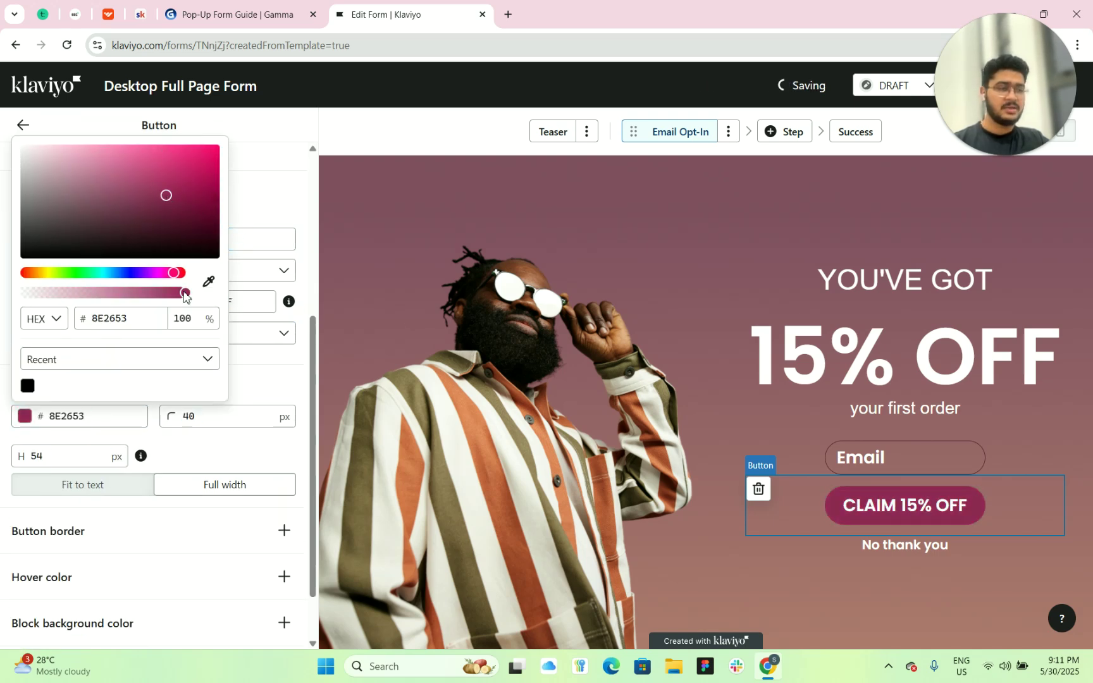
left_click(186, 255)
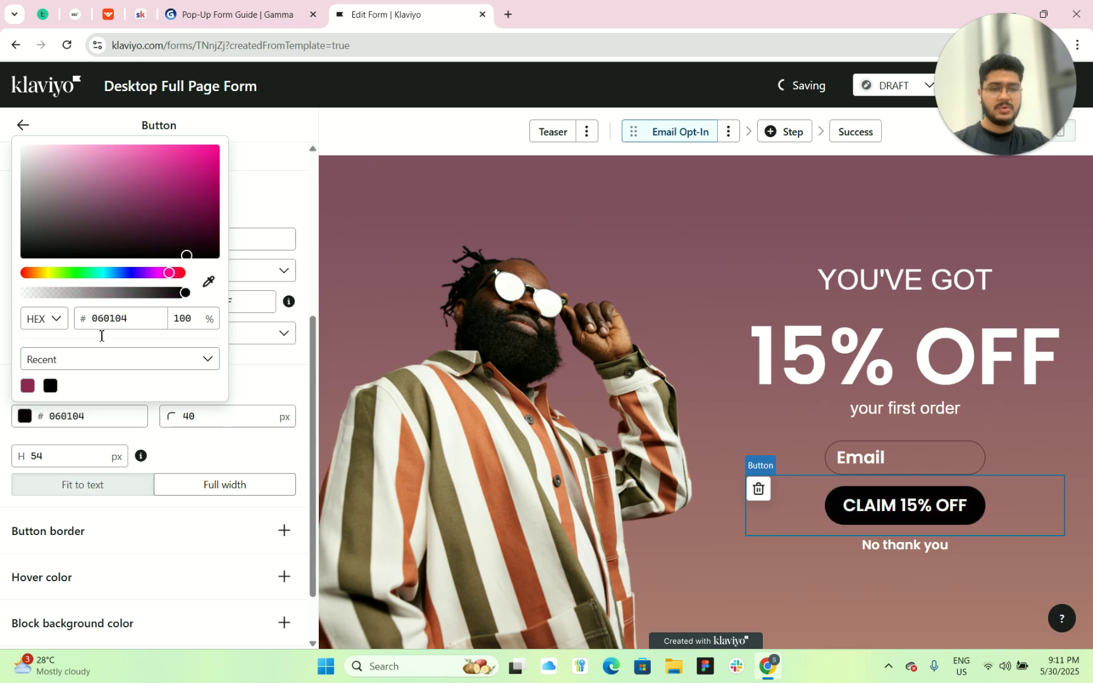
left_click(50, 385)
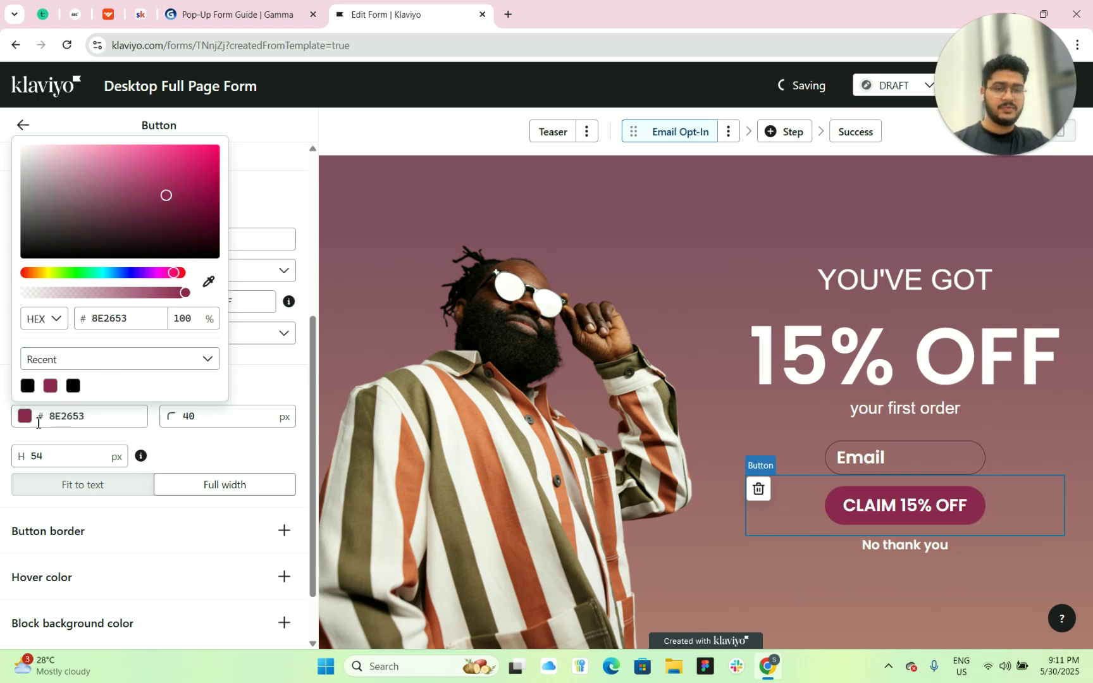
left_click(27, 387)
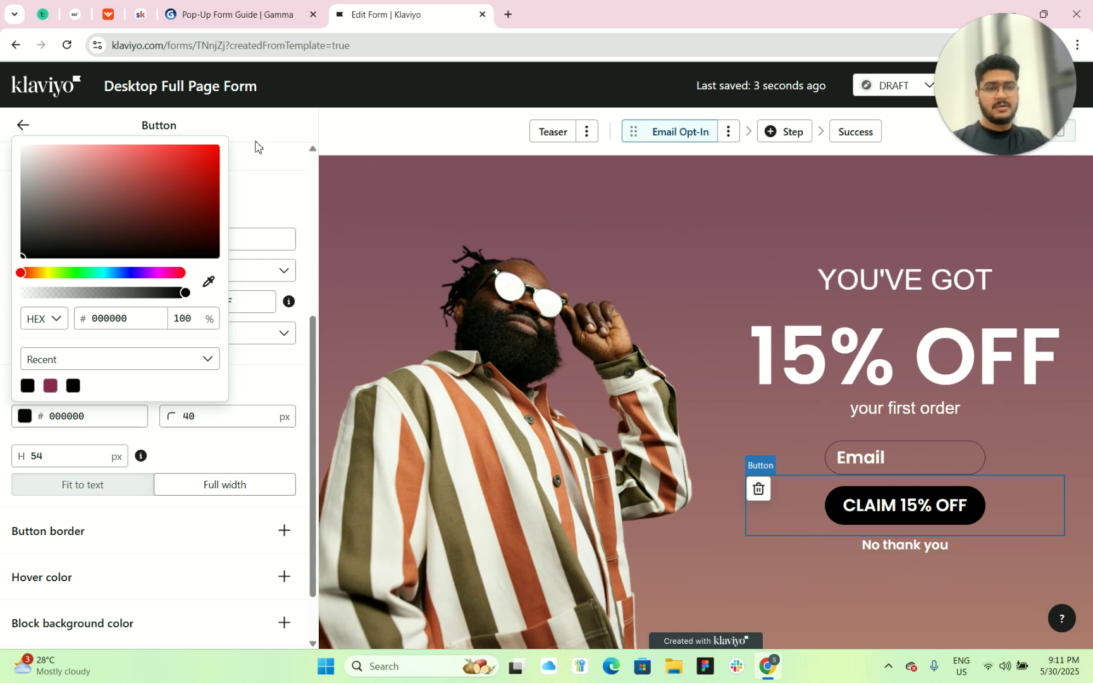
left_click(255, 179)
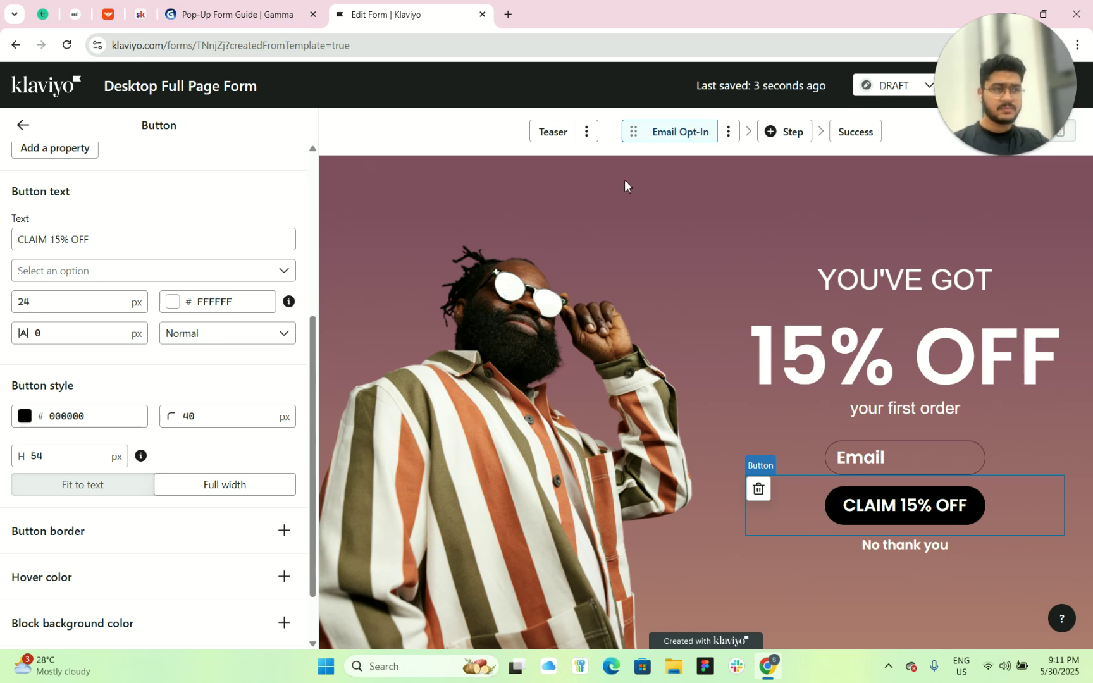
Clone the Email Opt-In step under the name "Micro Commit" and place the clone before the Email Opt-In step
left_click(729, 133)
left_click(690, 179)
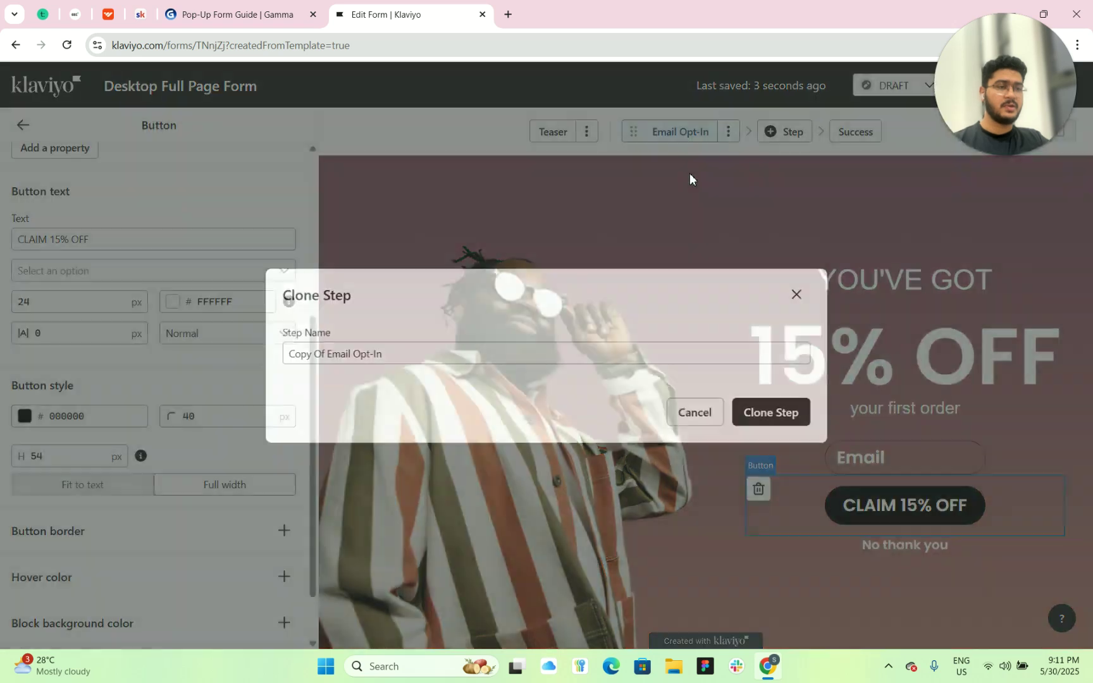
left_click(505, 354)
key("ctrl+a")
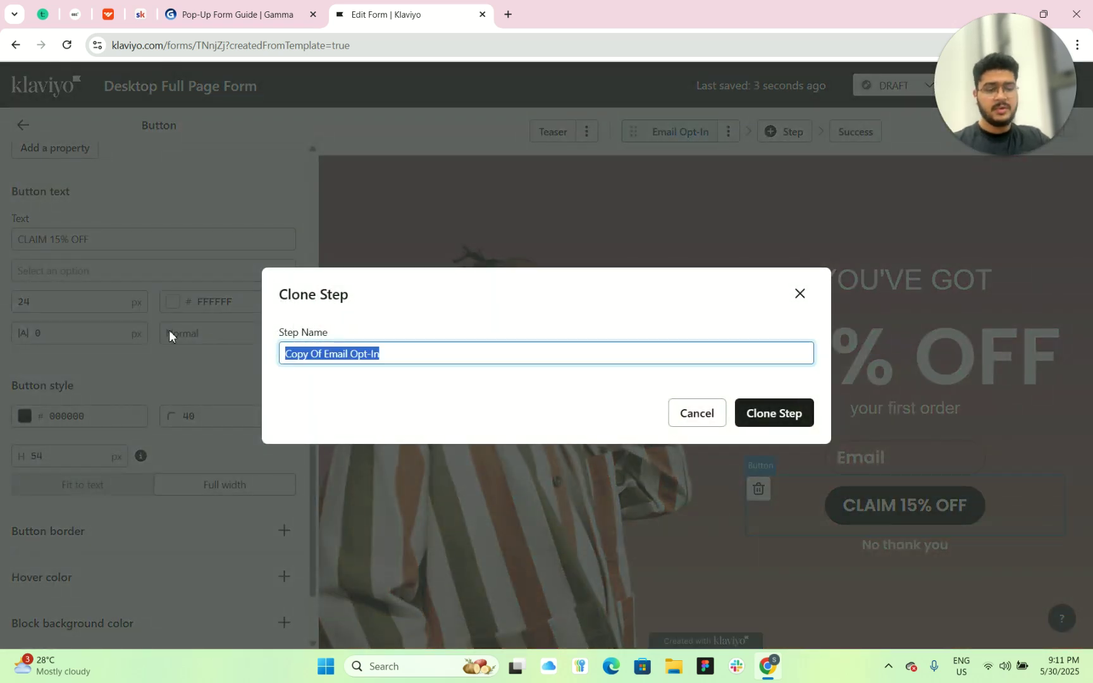
type("Micro Commit")
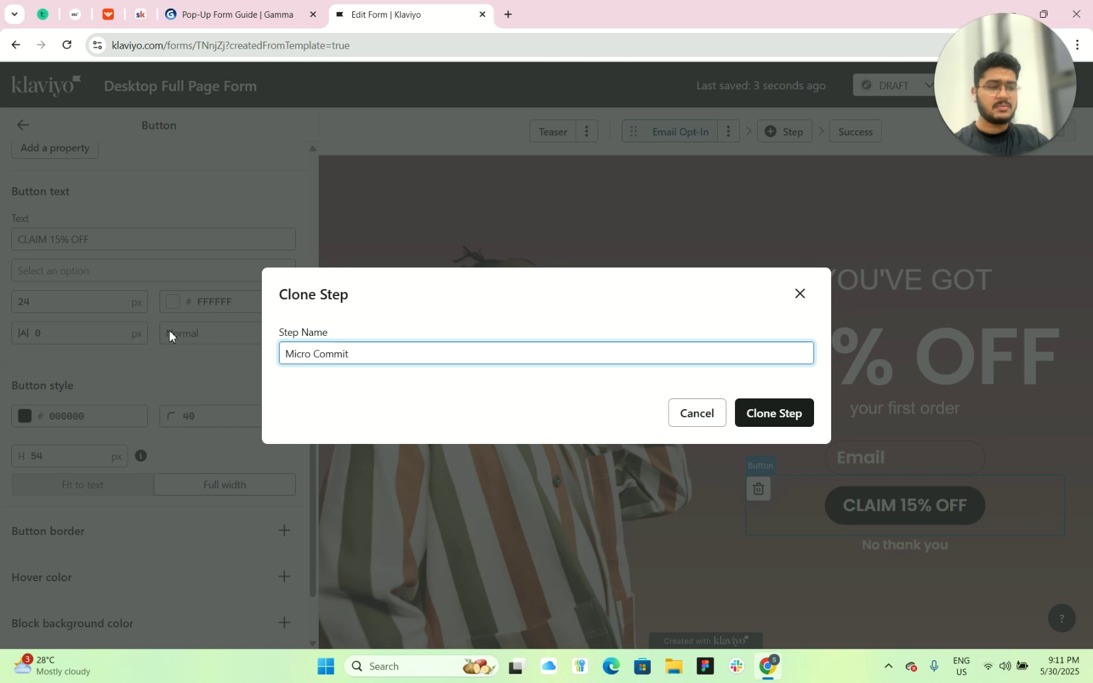
left_click(786, 416)
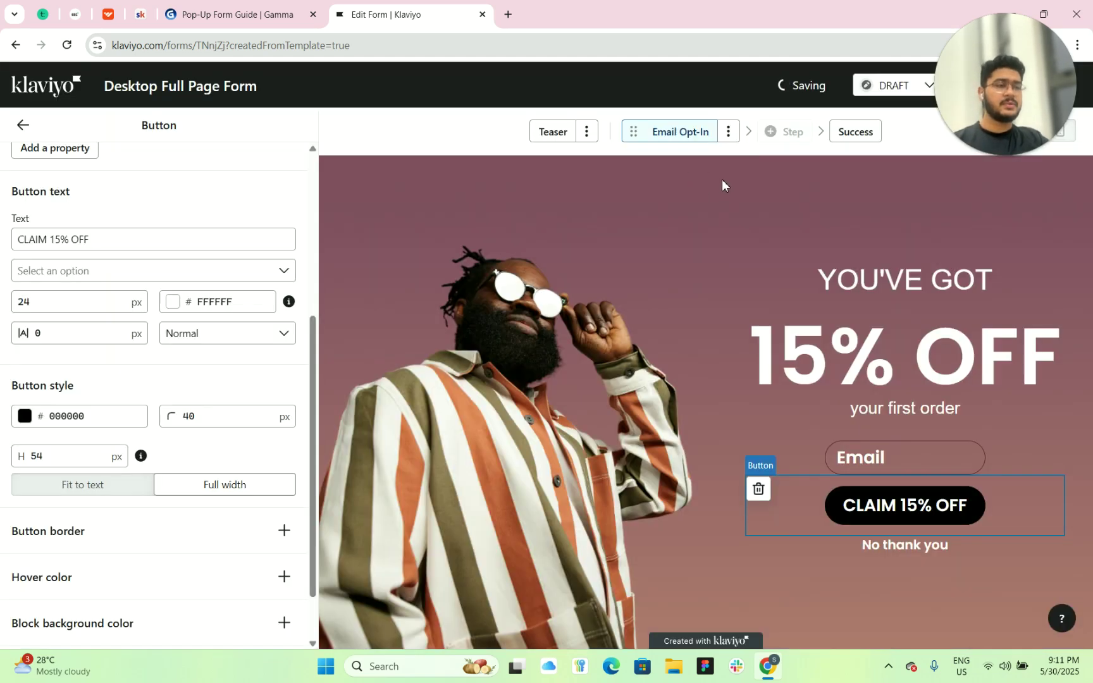
left_click_drag(697, 132, 543, 133)
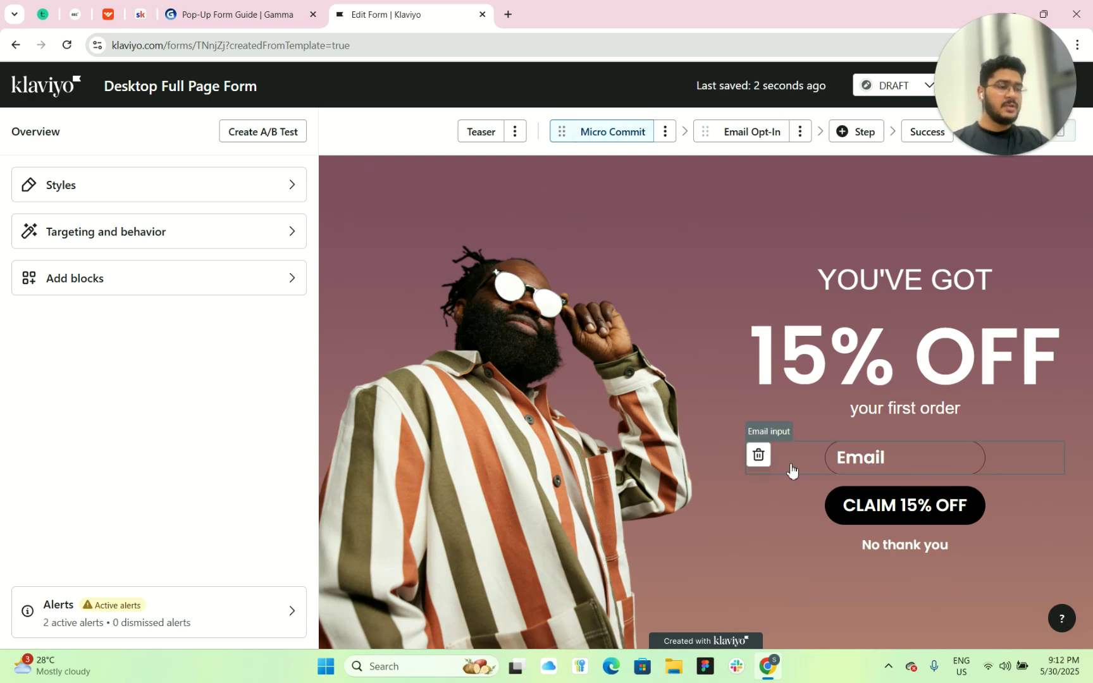
Delete the email input from the Micro Commit step and open the "CLAIM 15% OFF" button's settings
left_click(761, 464)
left_click(776, 404)
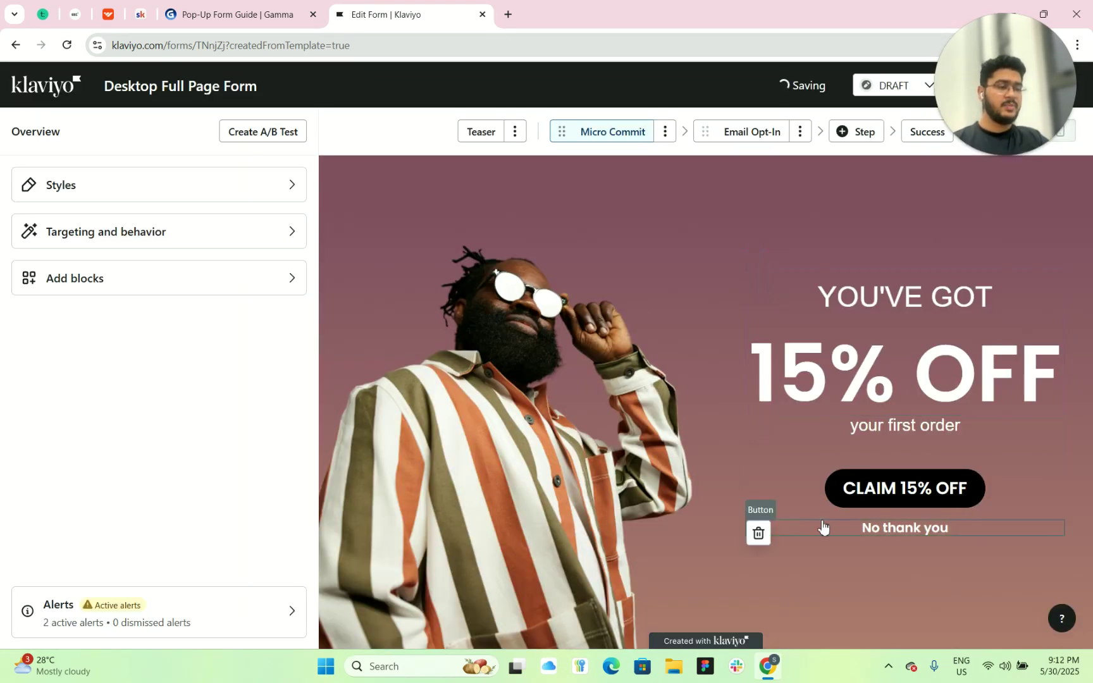
left_click(888, 490)
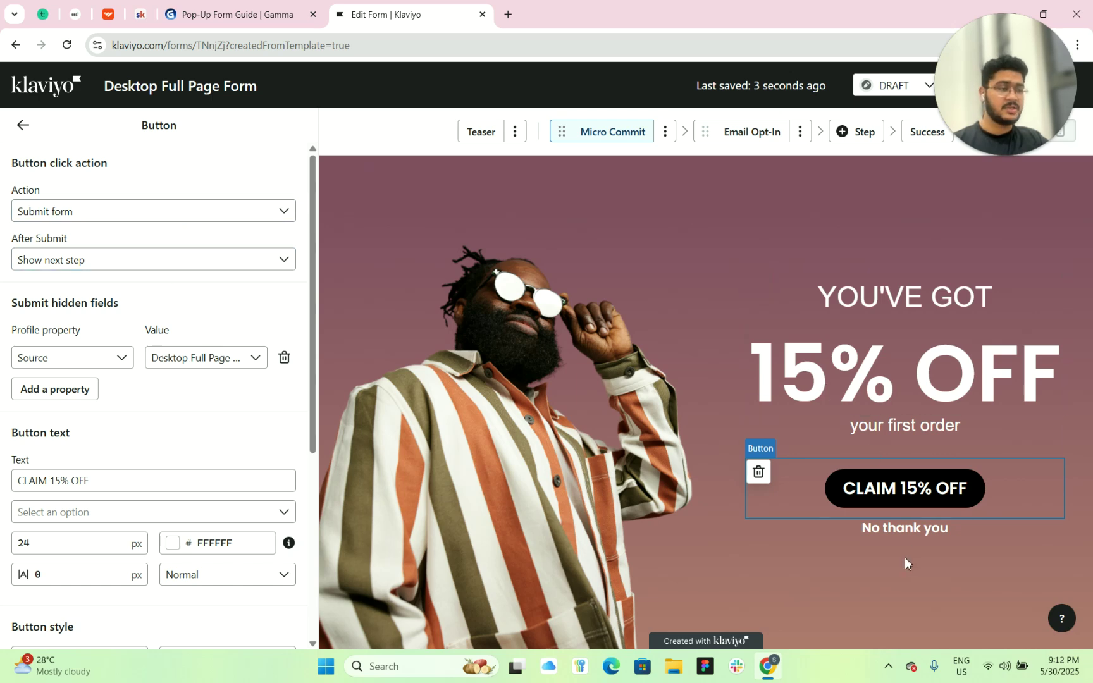
Replace "YOU'VE GOT" with "Want?" in the Micro Commit step's heading
left_click(923, 342)
left_click_drag(261, 272, 38, 288)
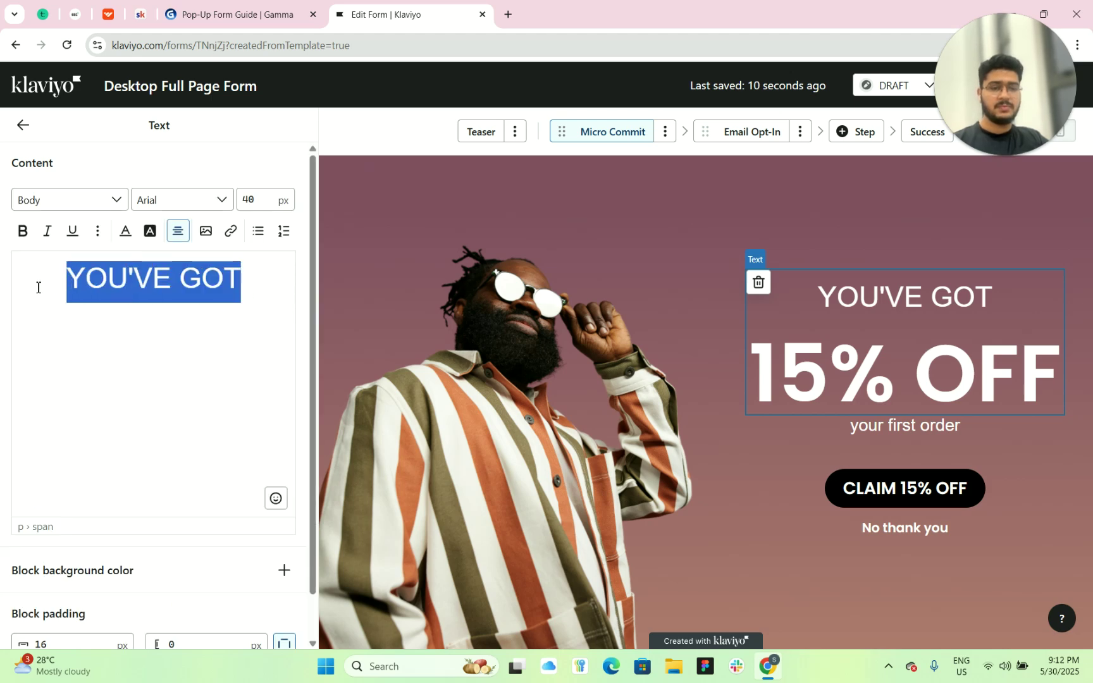
type("Want")
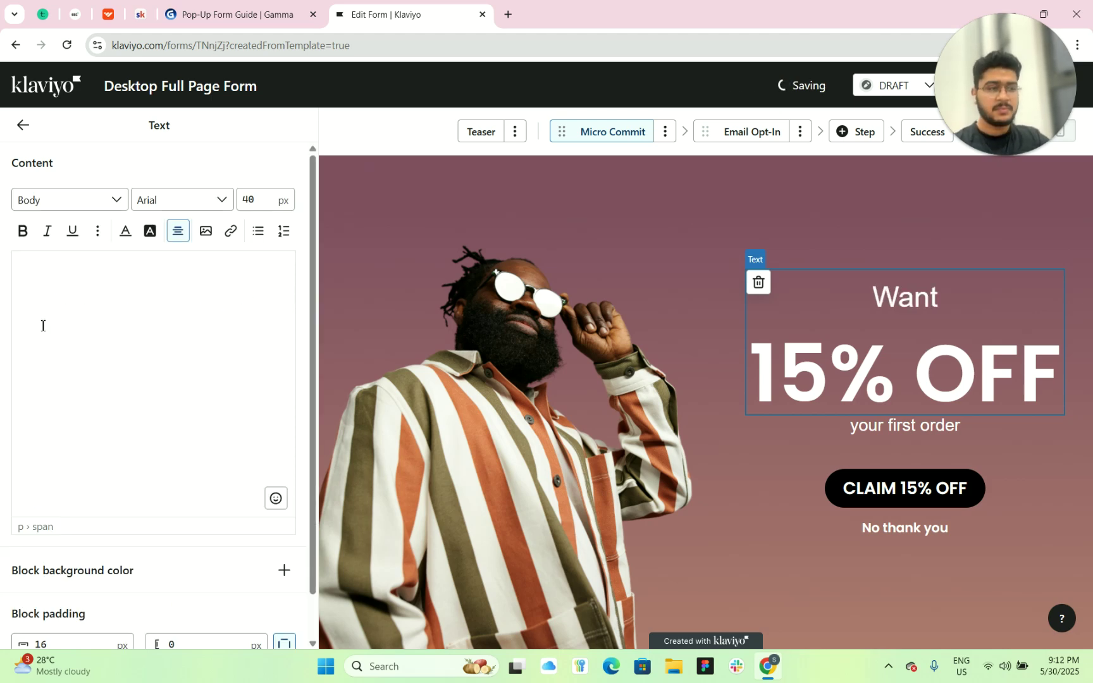
type("?")
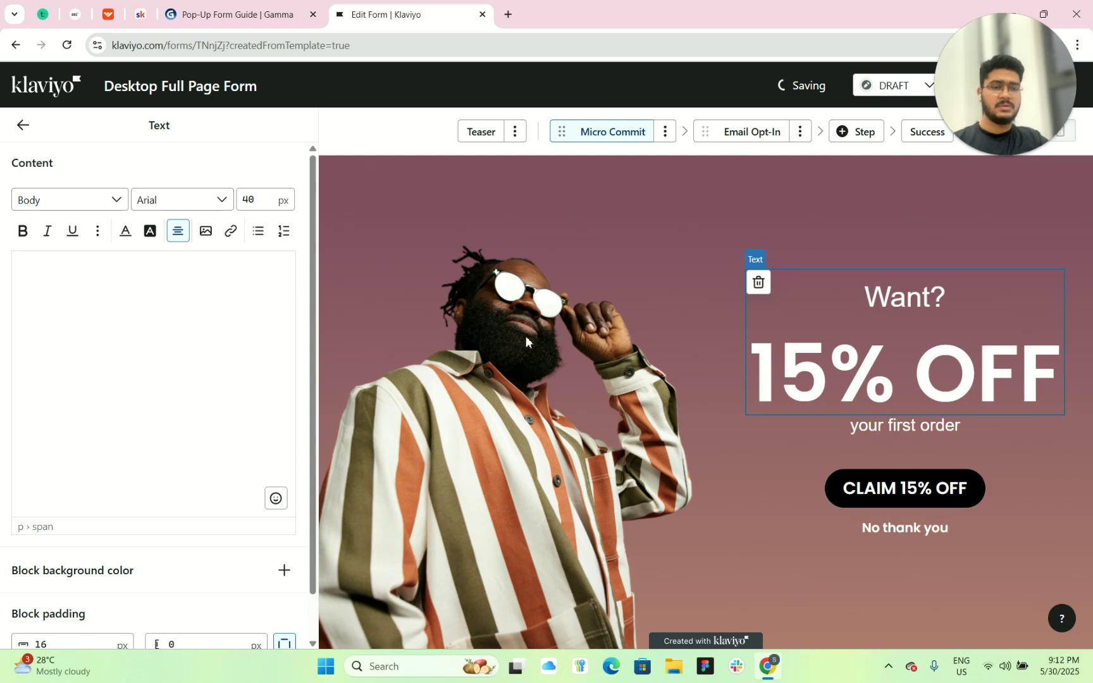
Delete the "your first order" text block from the Micro Commit step
left_click(791, 440)
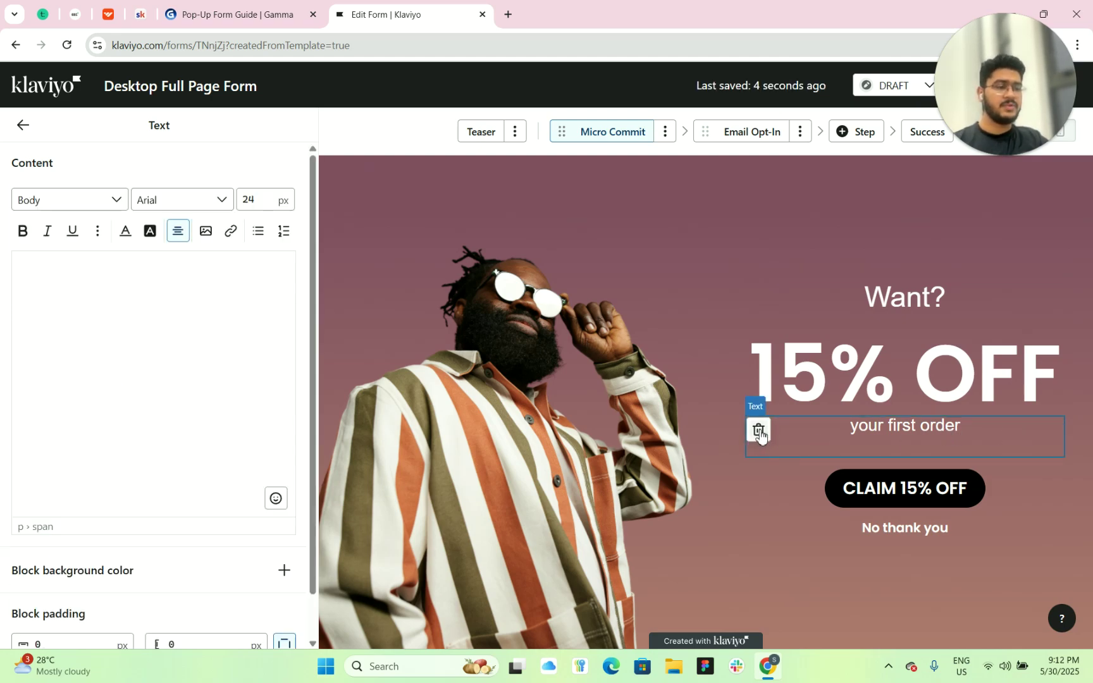
left_click(759, 431)
left_click(765, 405)
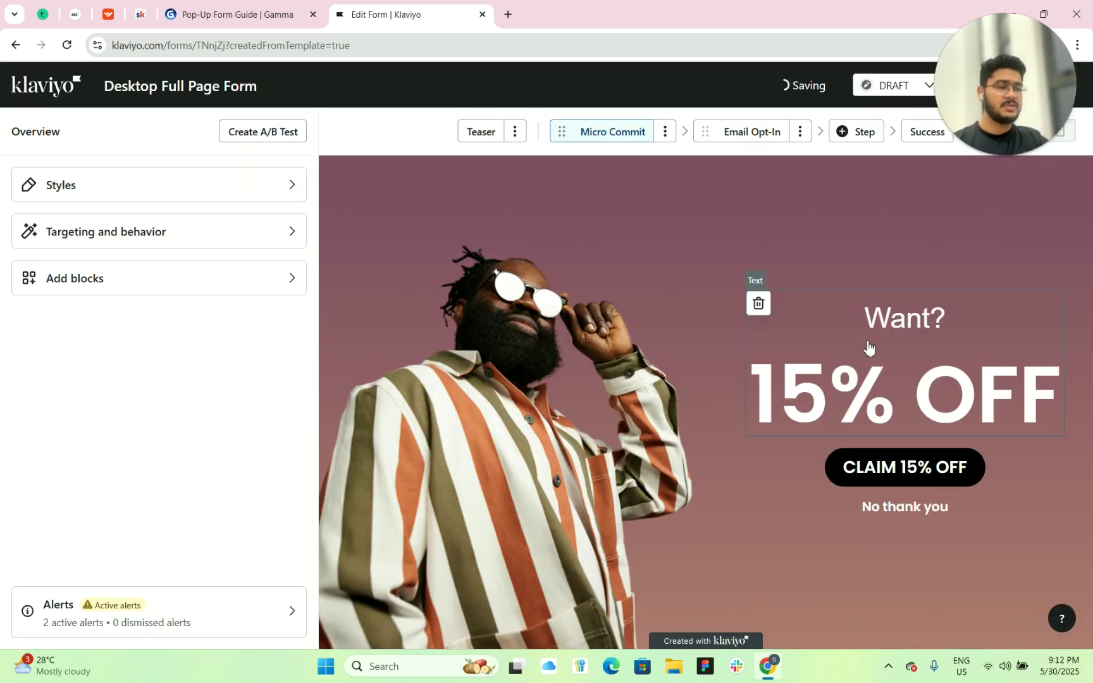
Change the "CLAIM 15% OFF" button's text to "Yes, Of Course" in the Micro Commit step
left_click(961, 393)
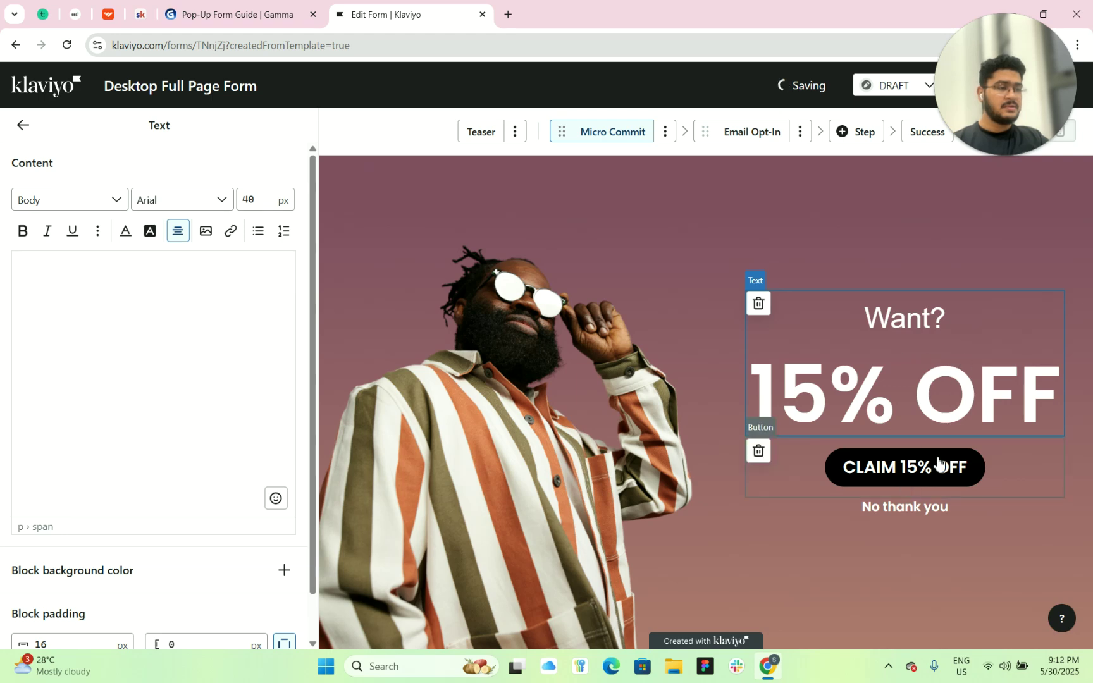
left_click(922, 468)
scroll(150, 453, "down", 1)
left_click_drag(152, 451, 0, 468)
type("Yes")
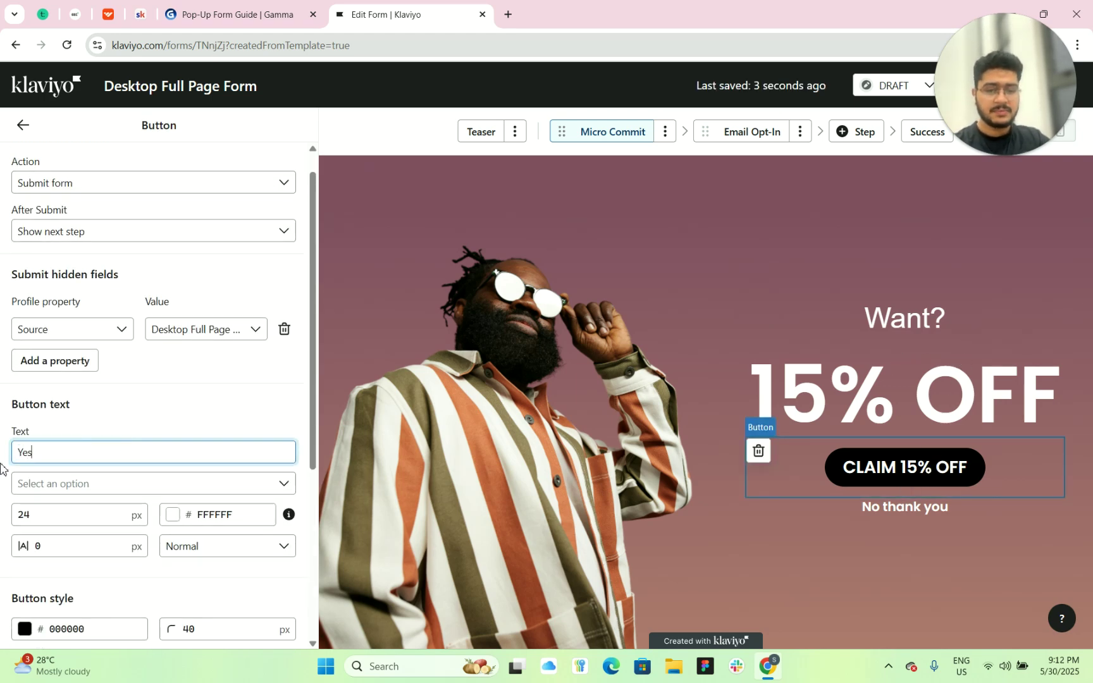
type(", Of Co")
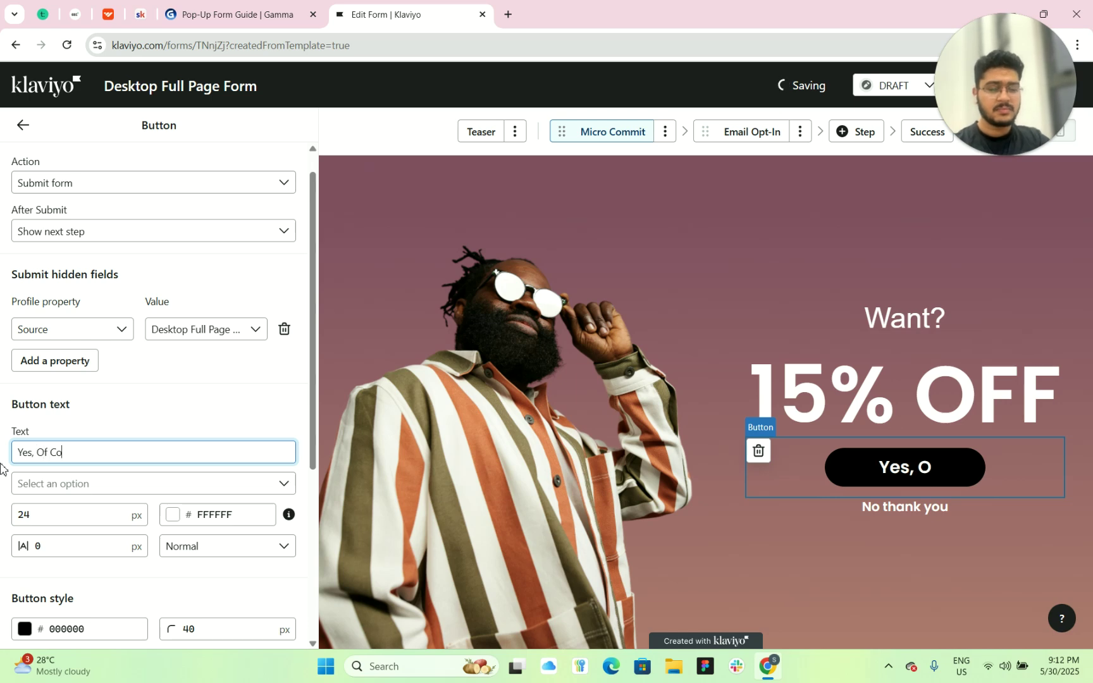
type("urse")
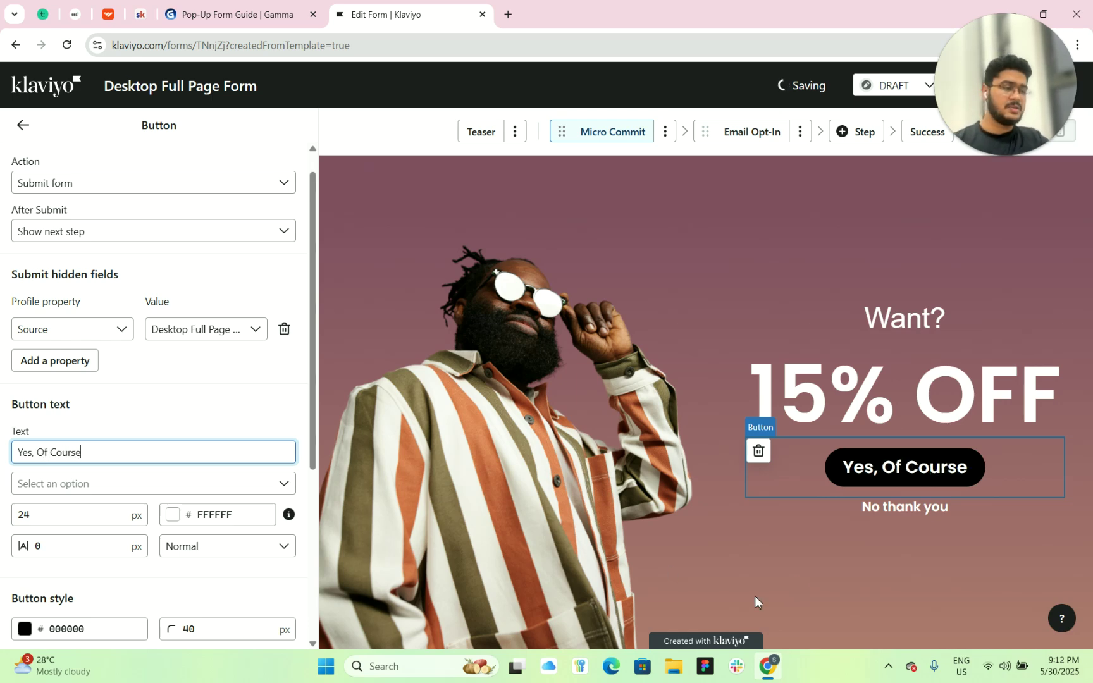
Change the "No thank you" button's text to "No, I don't like saving money"
left_click(889, 511)
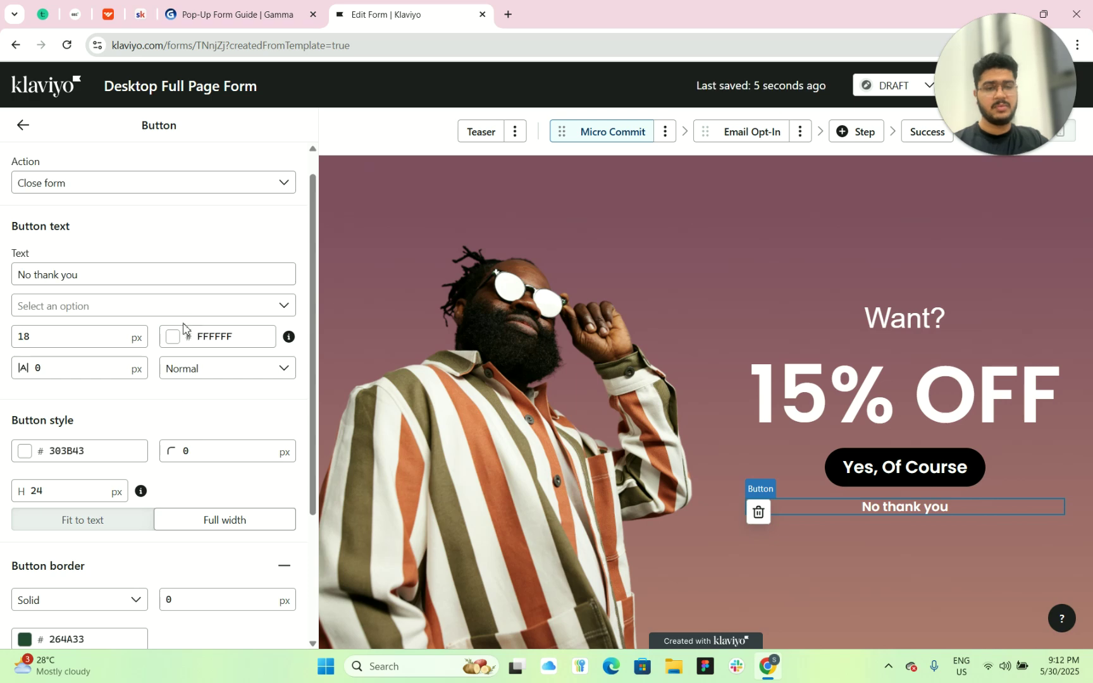
left_click_drag(102, 279, 47, 282)
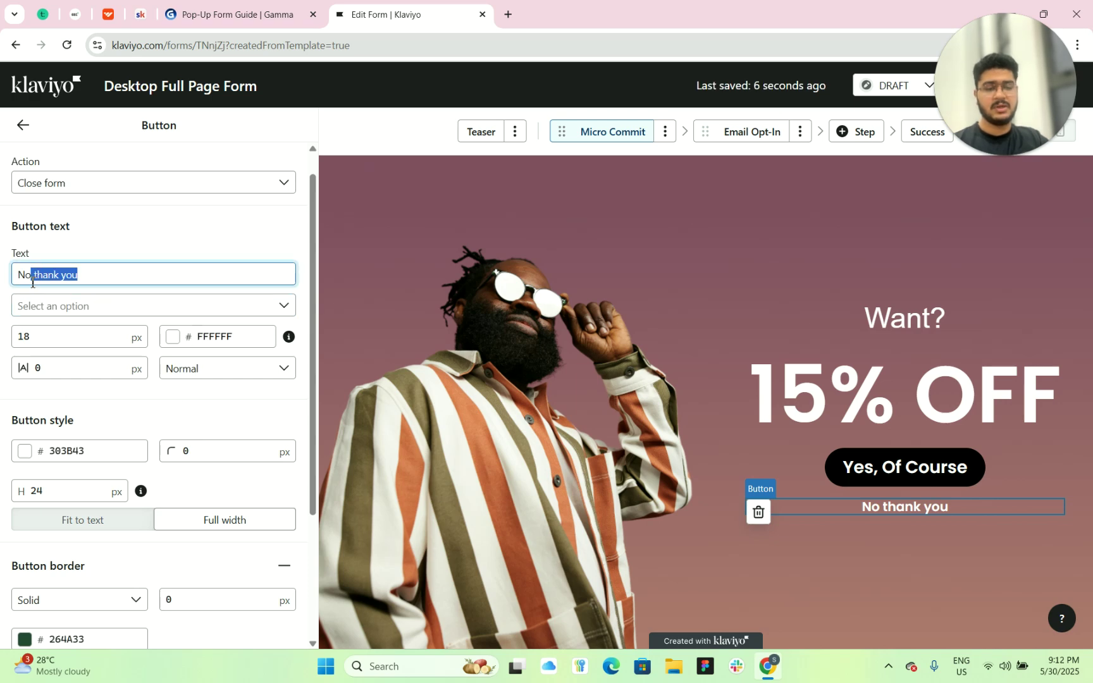
type(", I don")
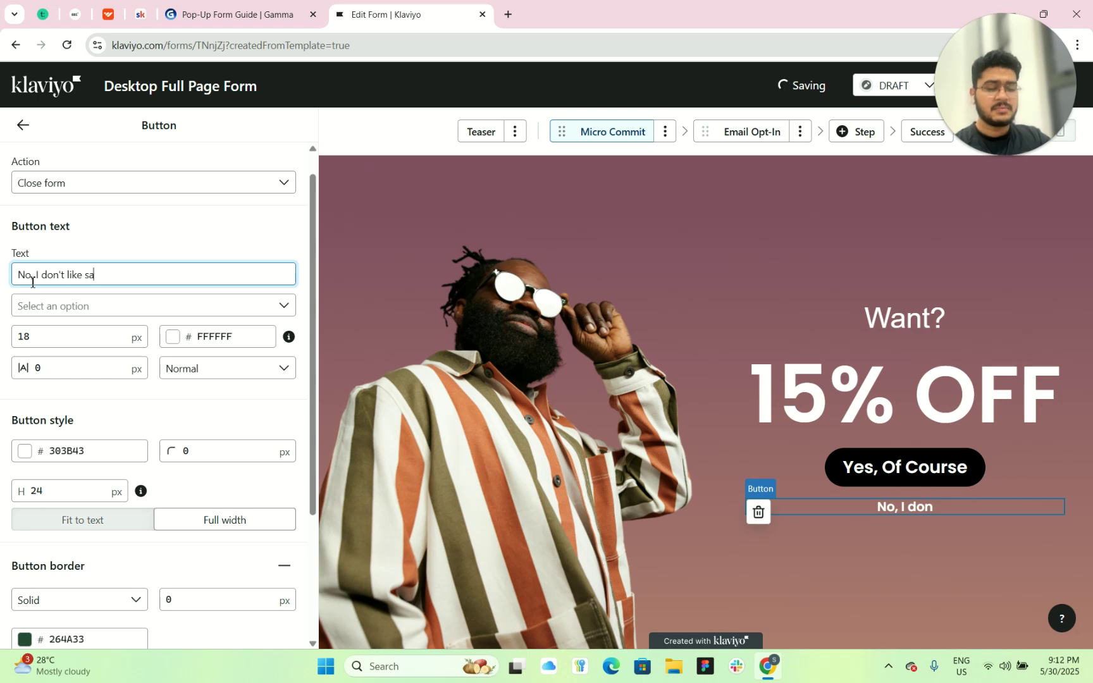
type("'t like sav")
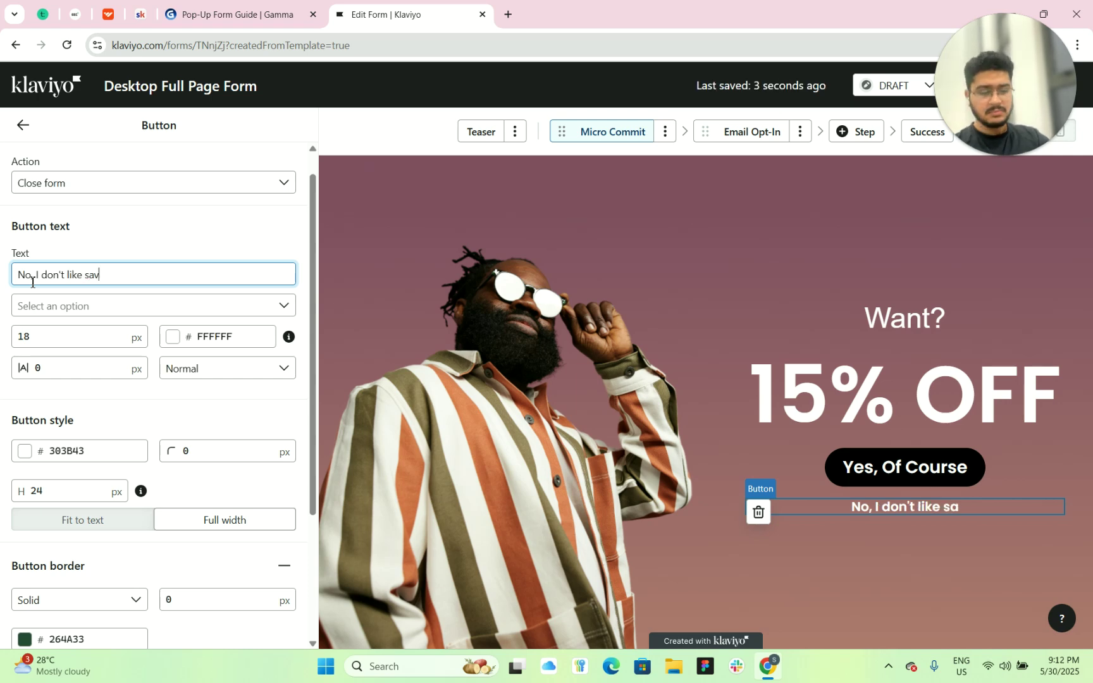
type("ing money")
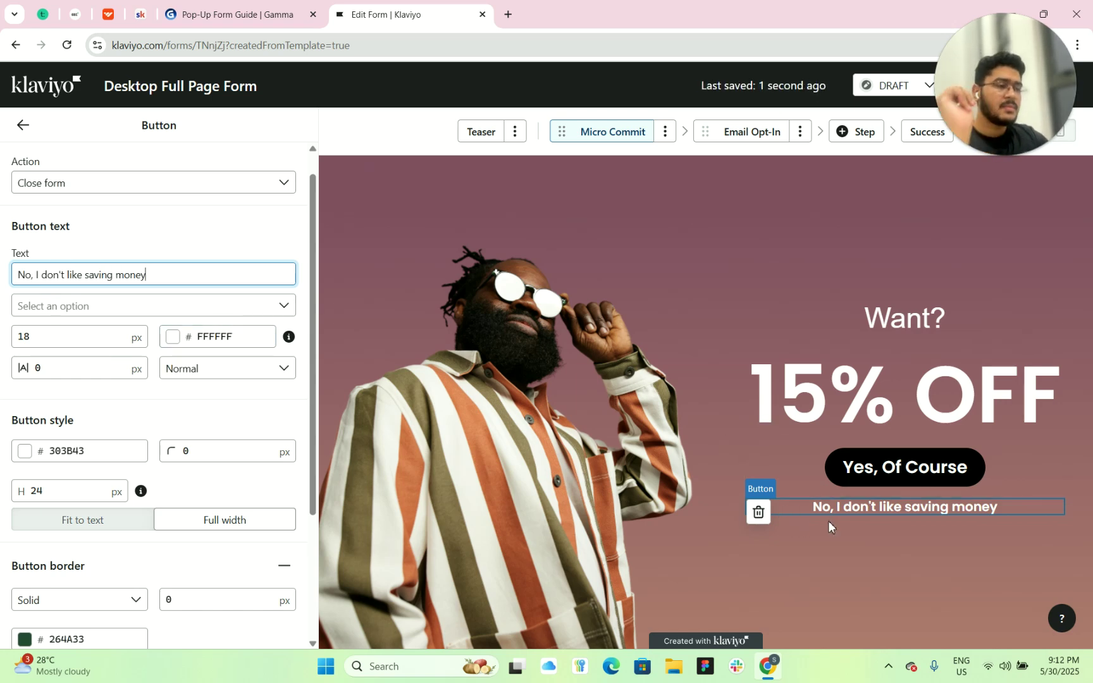
Set the "No, I don't like saving money" button's text to Arial with Extra-light weight
left_click(220, 369)
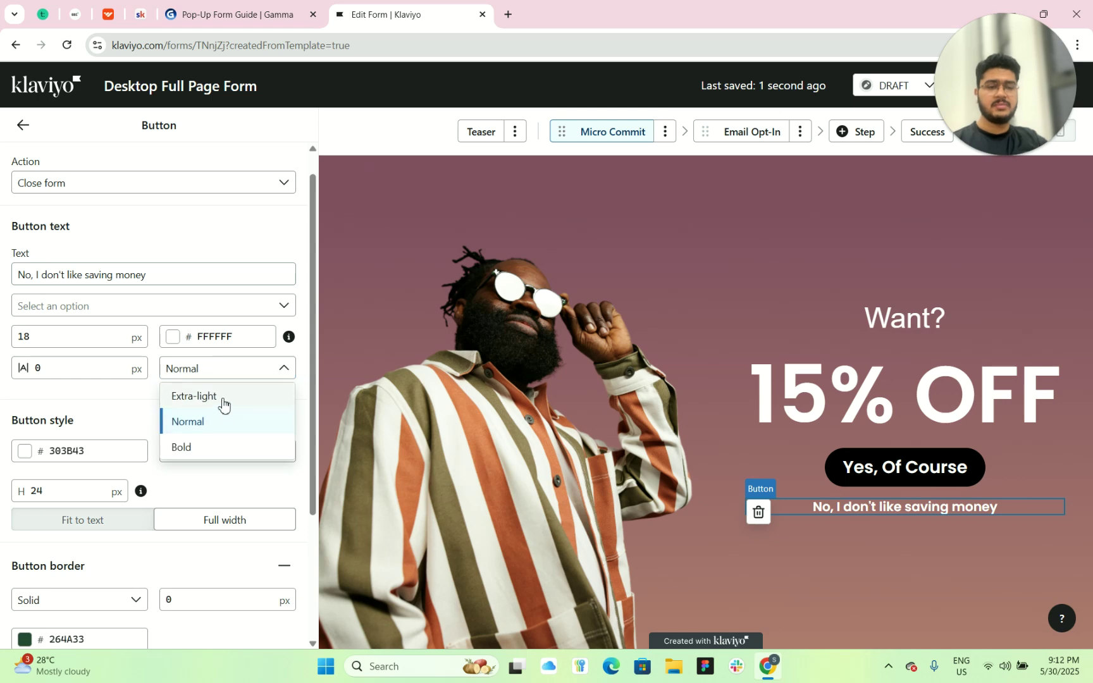
left_click(222, 403)
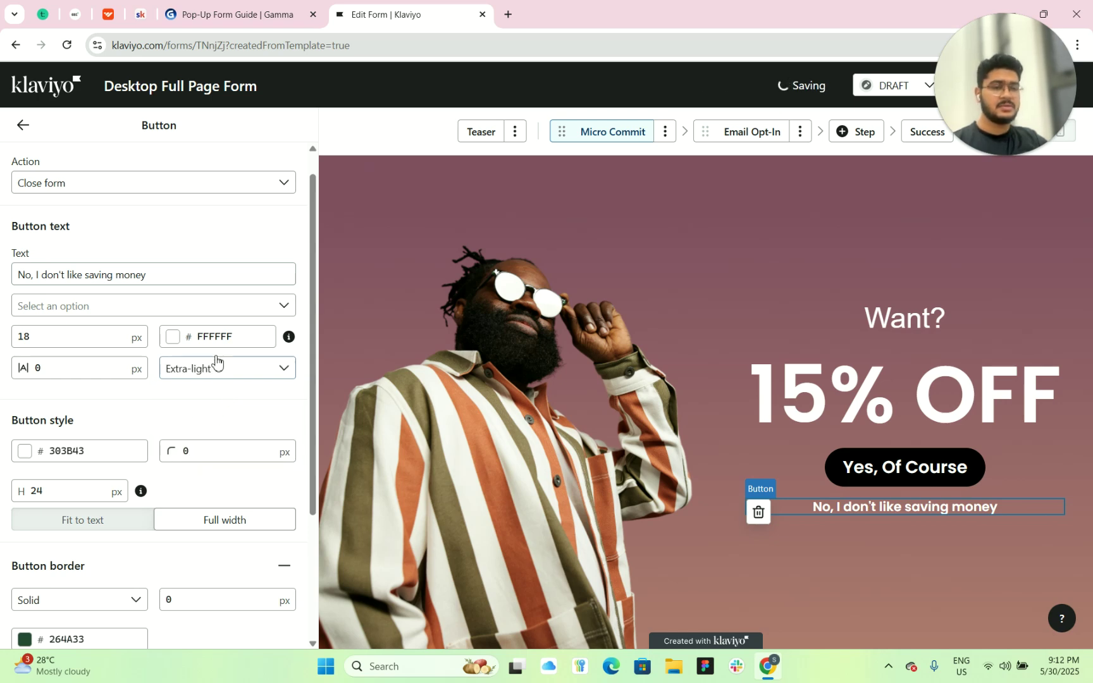
left_click(103, 315)
left_click(92, 505)
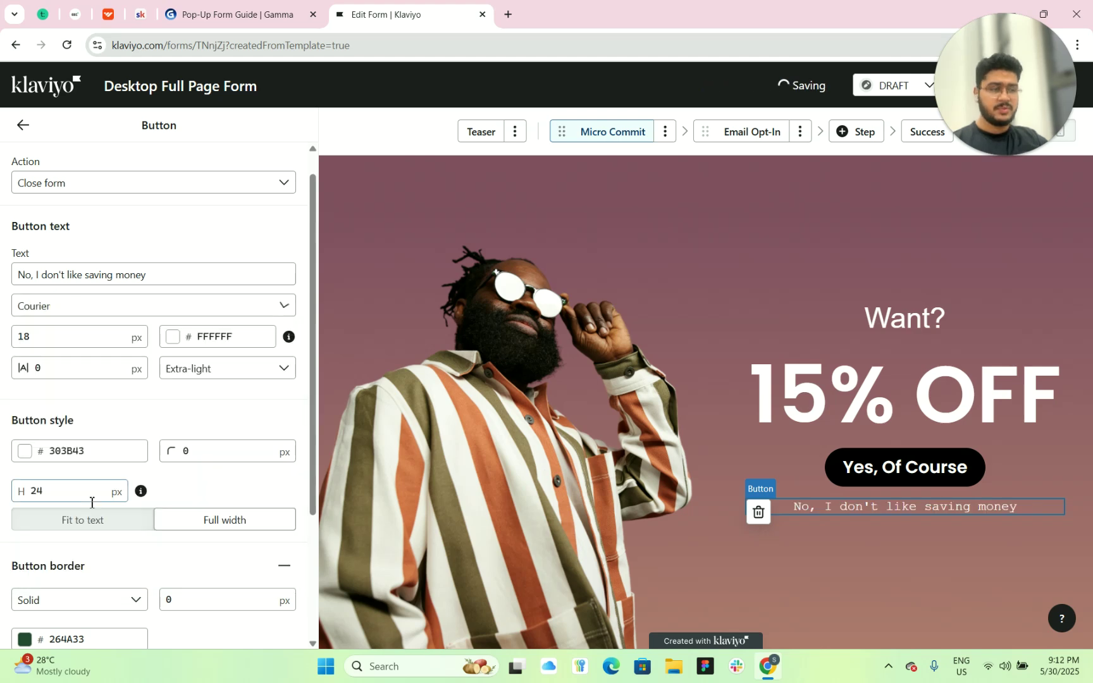
left_click(120, 302)
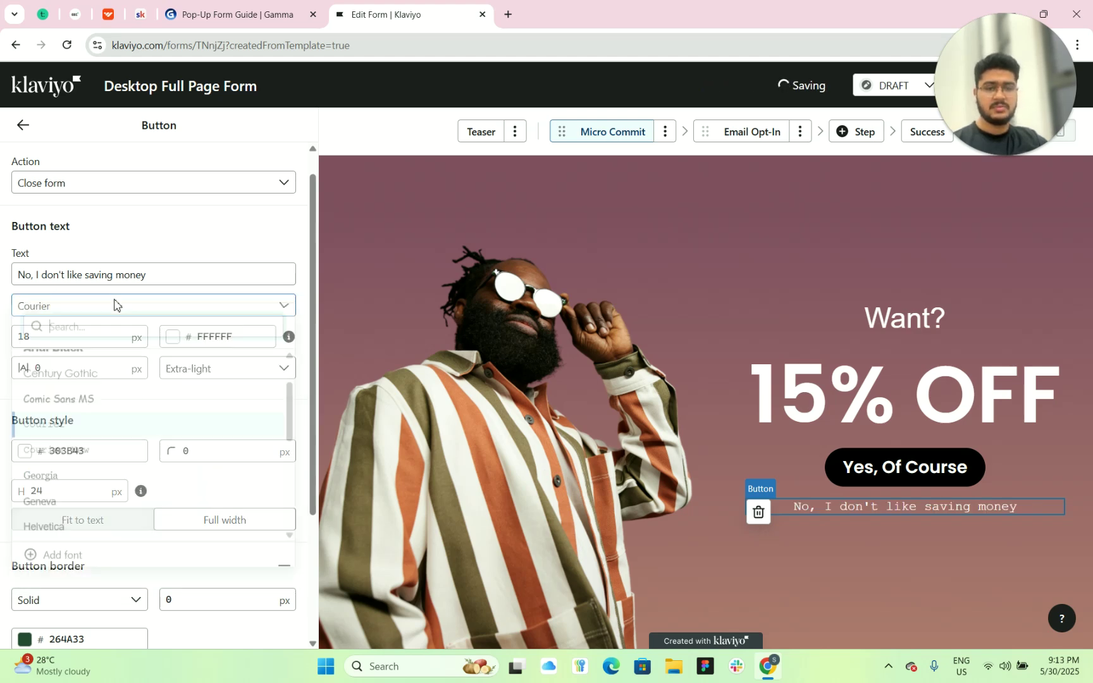
scroll(84, 443, "up", 2)
left_click(106, 410)
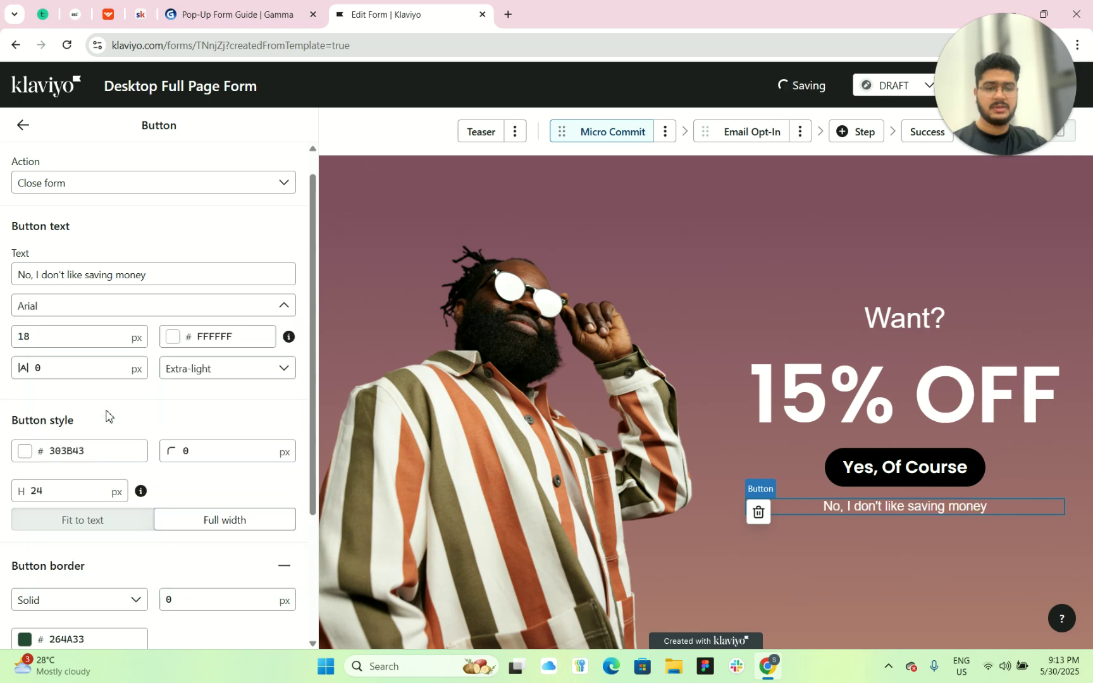
left_click(212, 369)
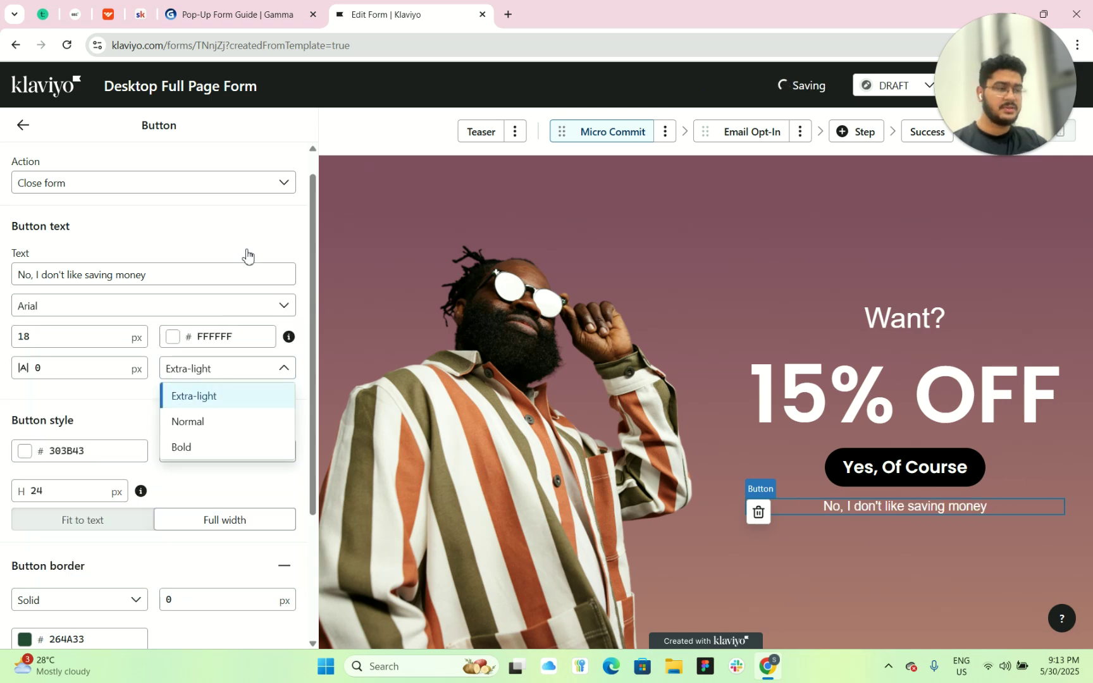
Bold the "15% OFF" heading text in the Micro Commit step and set its font to Arial Black
left_click(925, 340)
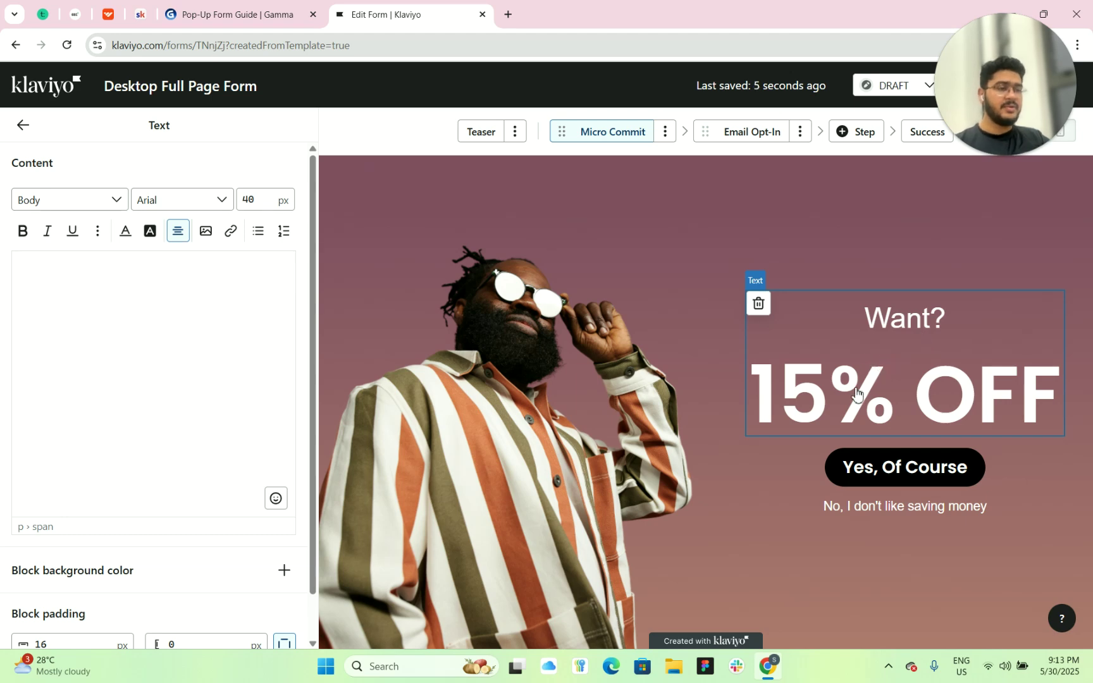
left_click_drag(232, 392, 202, 503)
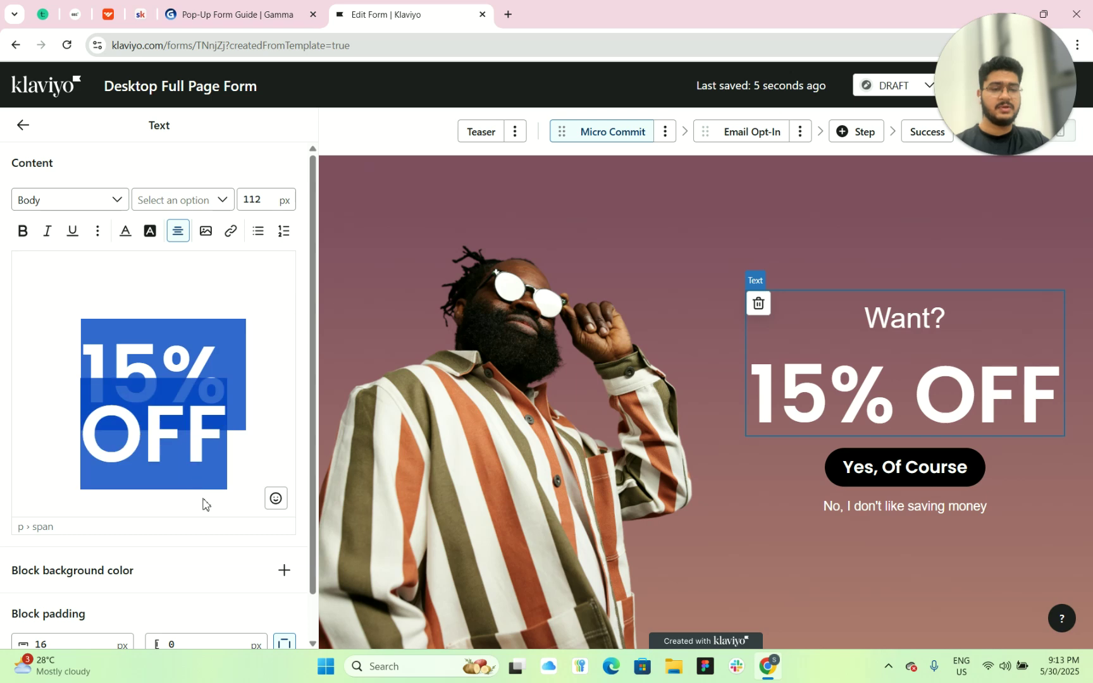
left_click(23, 232)
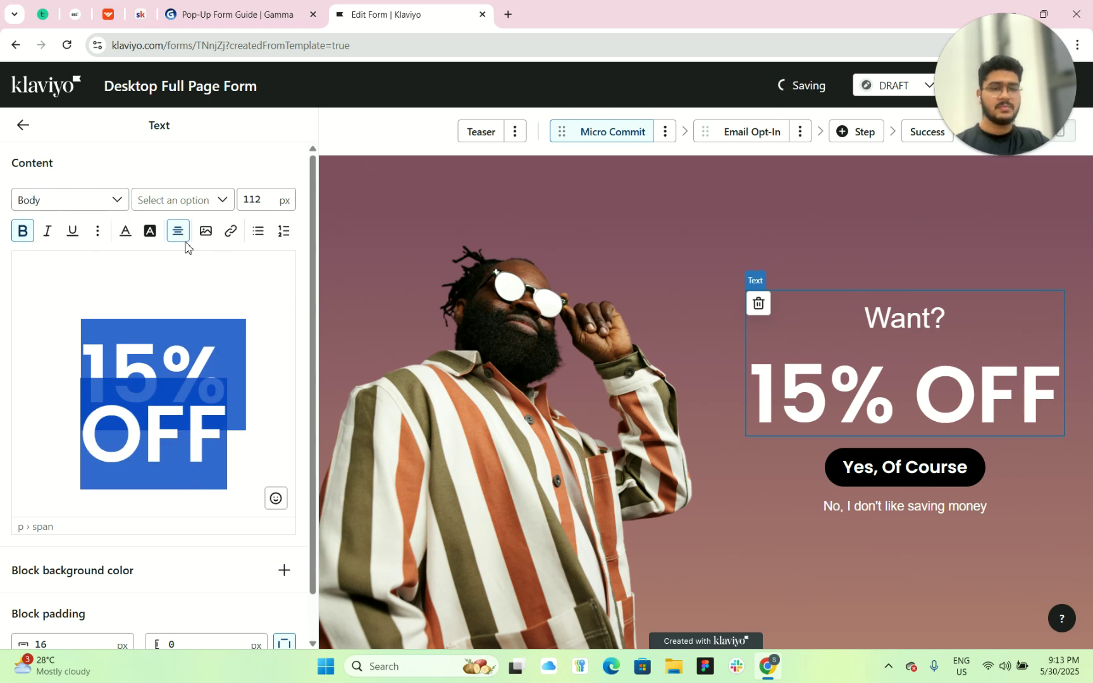
left_click(227, 201)
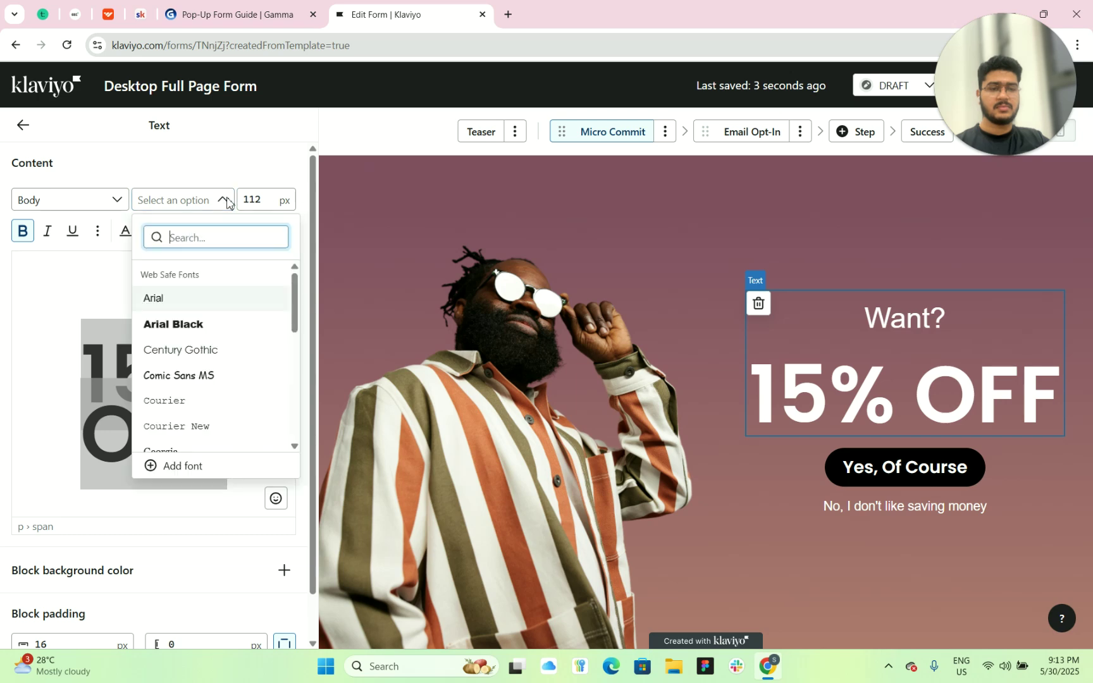
left_click(202, 324)
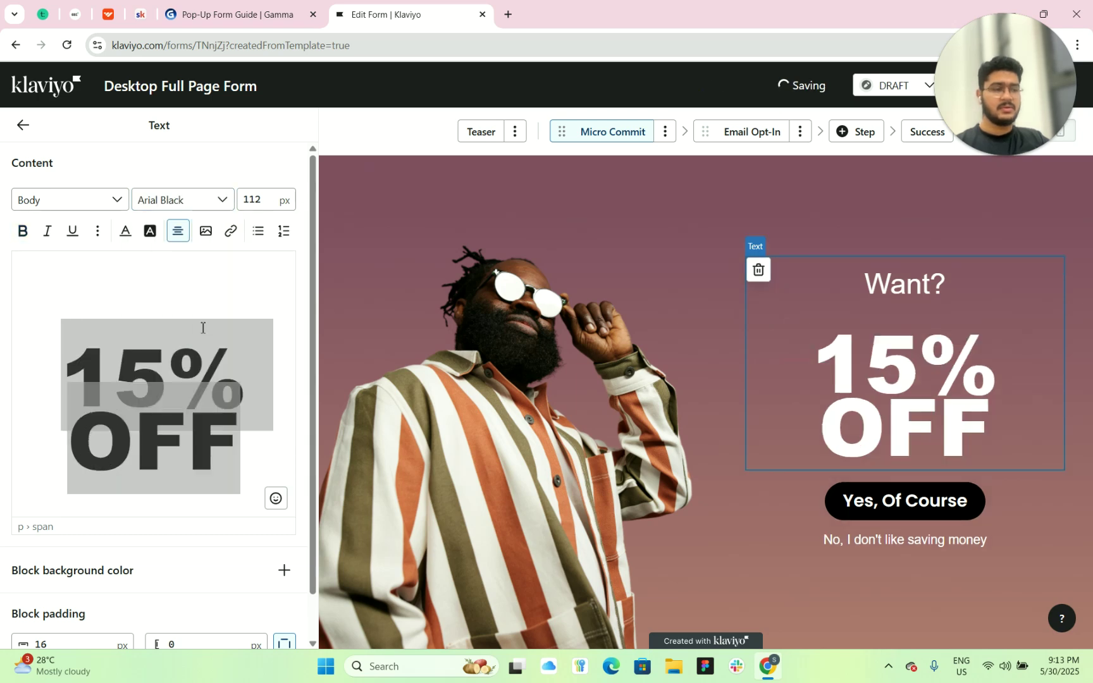
Reduce the "15% OFF" heading's font size to 93 px so that it fits on one line
left_click(223, 441)
left_click_drag(244, 447, 84, 353)
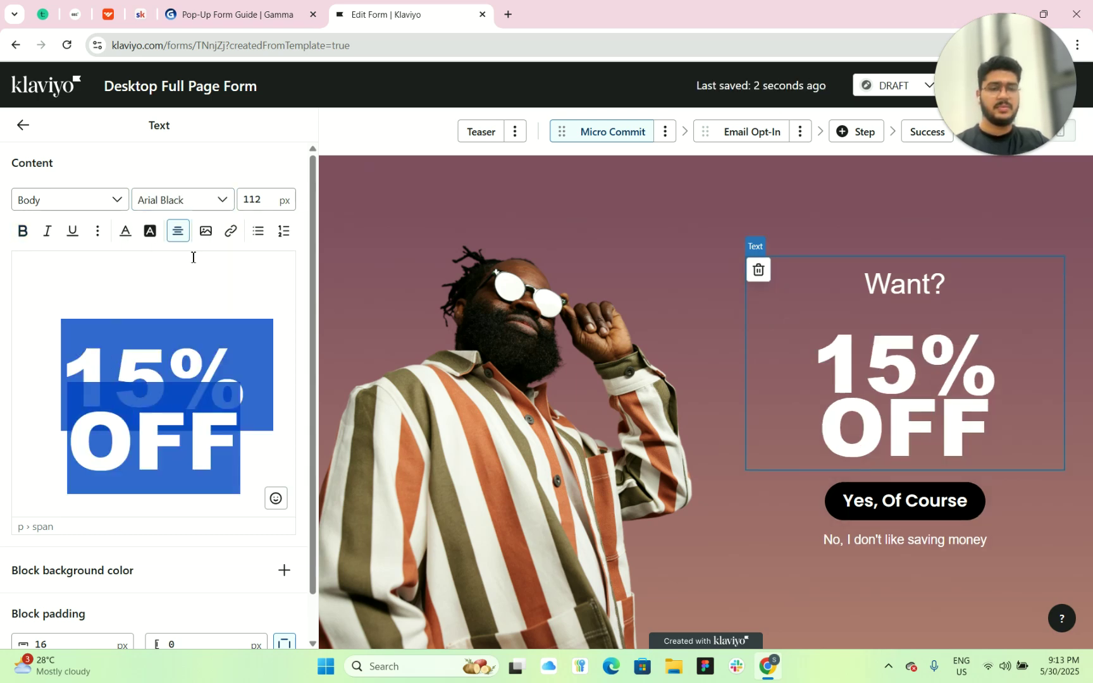
left_click(271, 197)
key("Down")
key("Down")
key("Down")
key("Down")
key("Down")
key("Down")
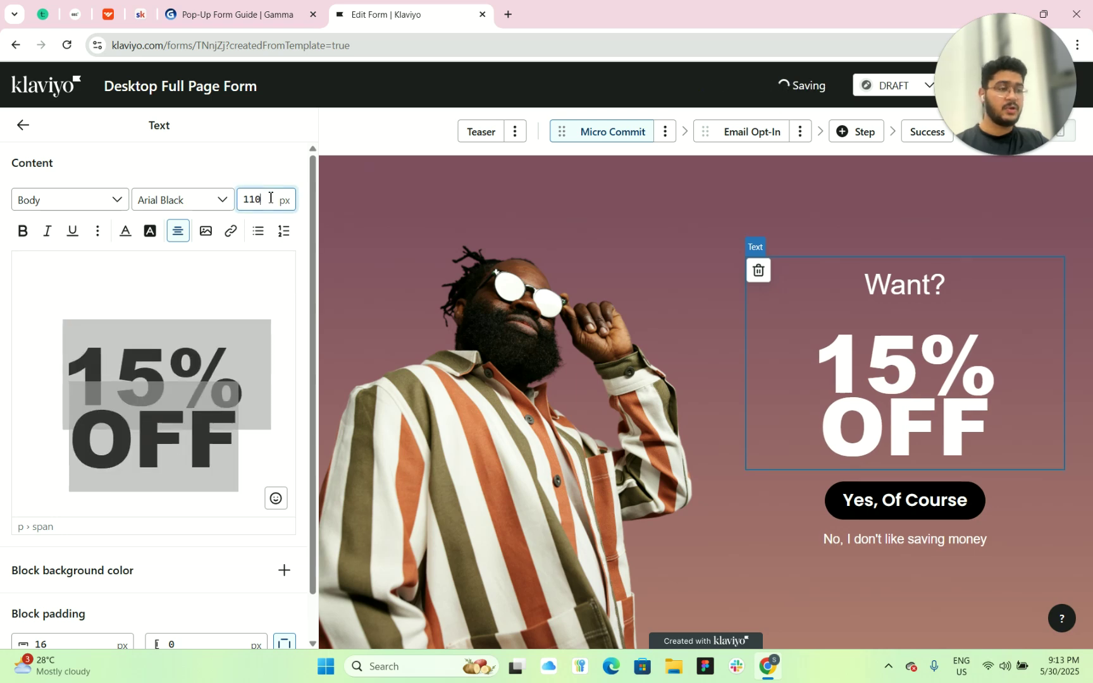
key("Down")
key("Down")
key("Down")
key("Down")
key("Down")
key("Down")
key("Down")
key("Down")
key("Down")
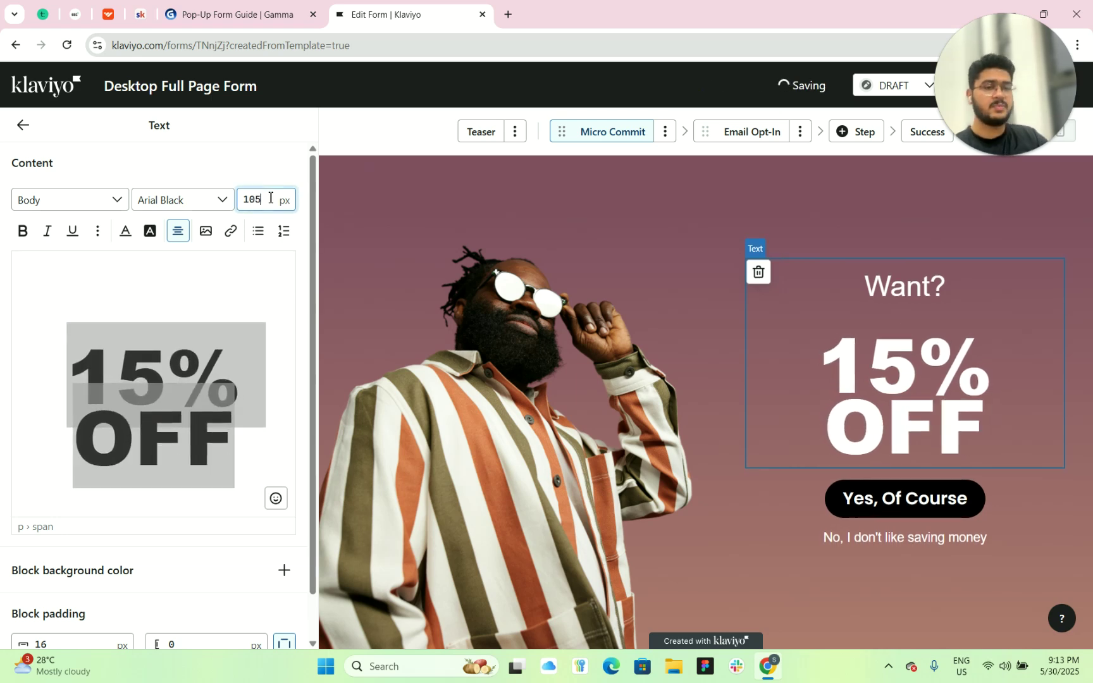
key("Down")
key("Down")
key("Down")
key("Down")
key("Down")
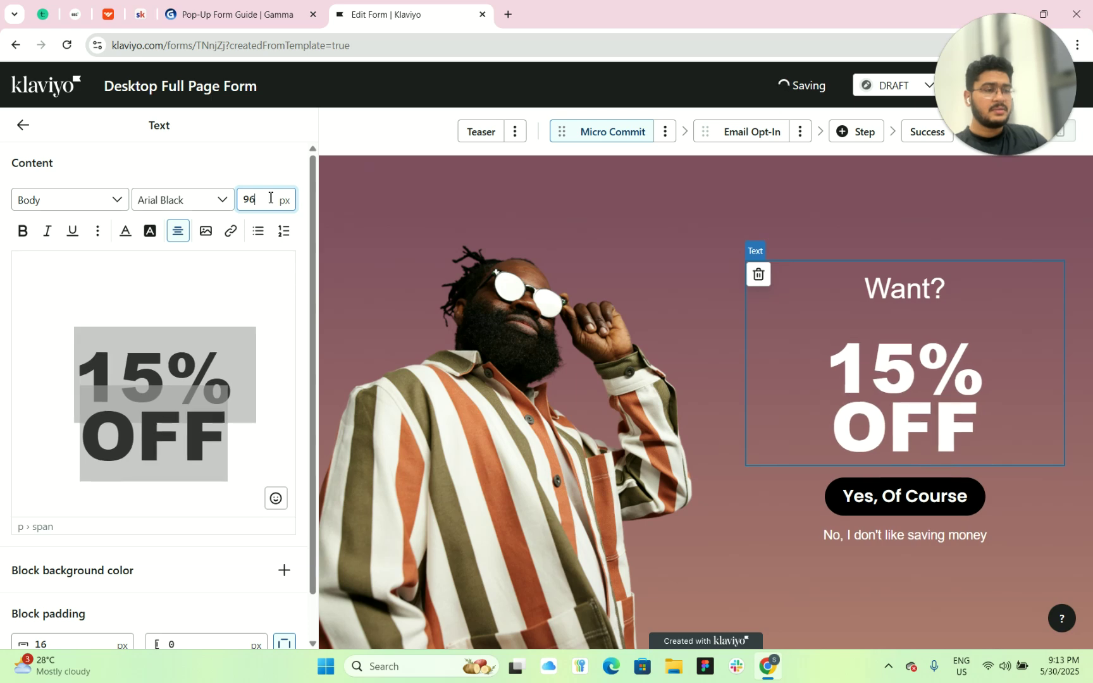
key("Down")
key("Down")
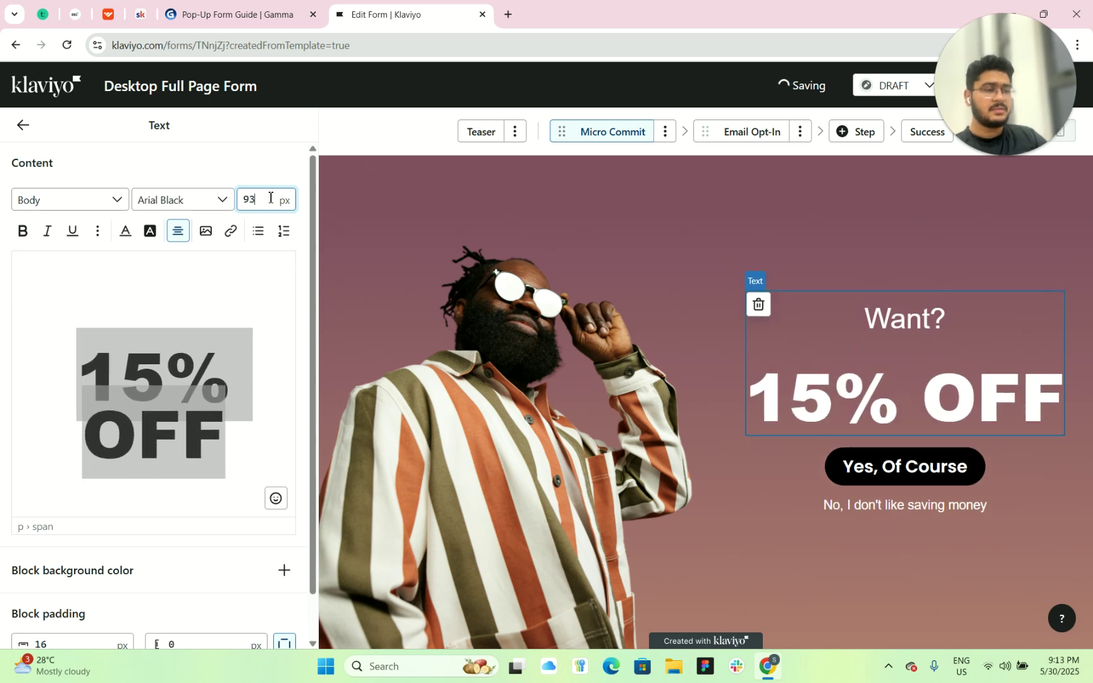
key("Up")
key("Up")
key("Up")
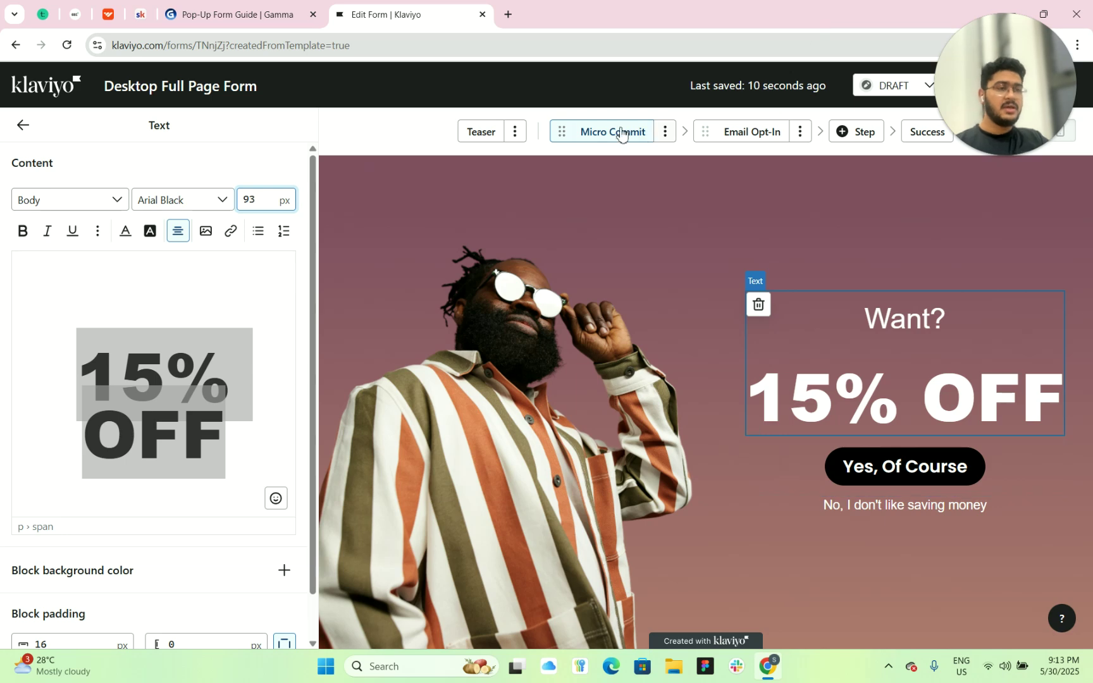
Review the form's Teaser, Micro Commit, Email Opt-In and Success steps, including the claim button's settings and the success message
left_click(485, 135)
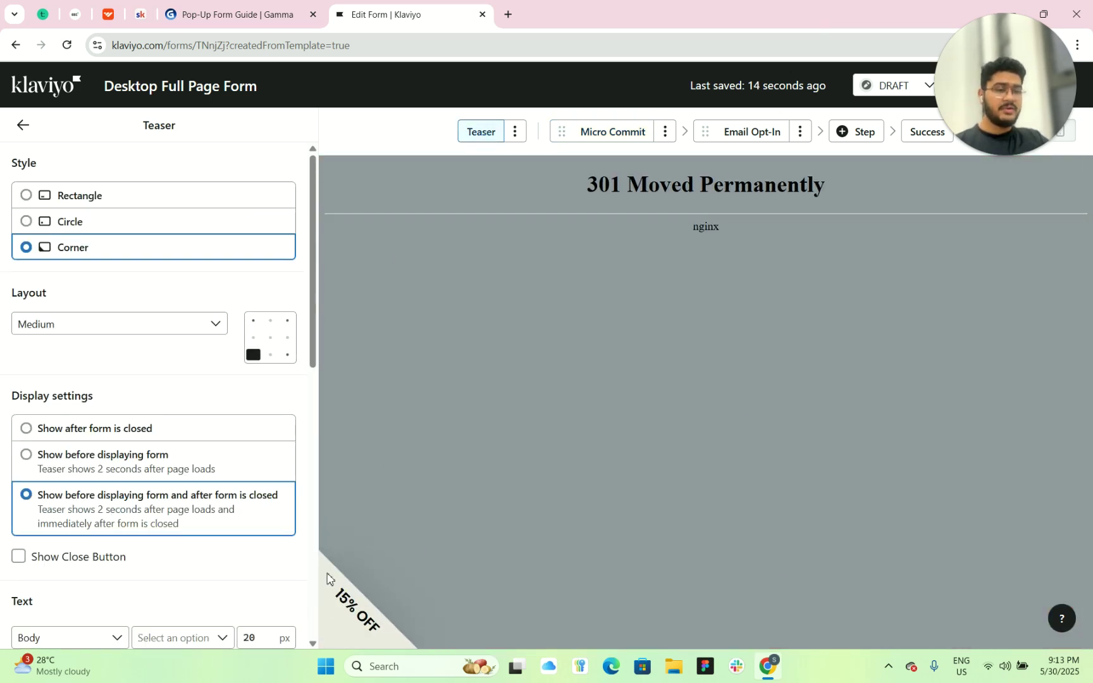
left_click_drag(333, 582, 393, 633)
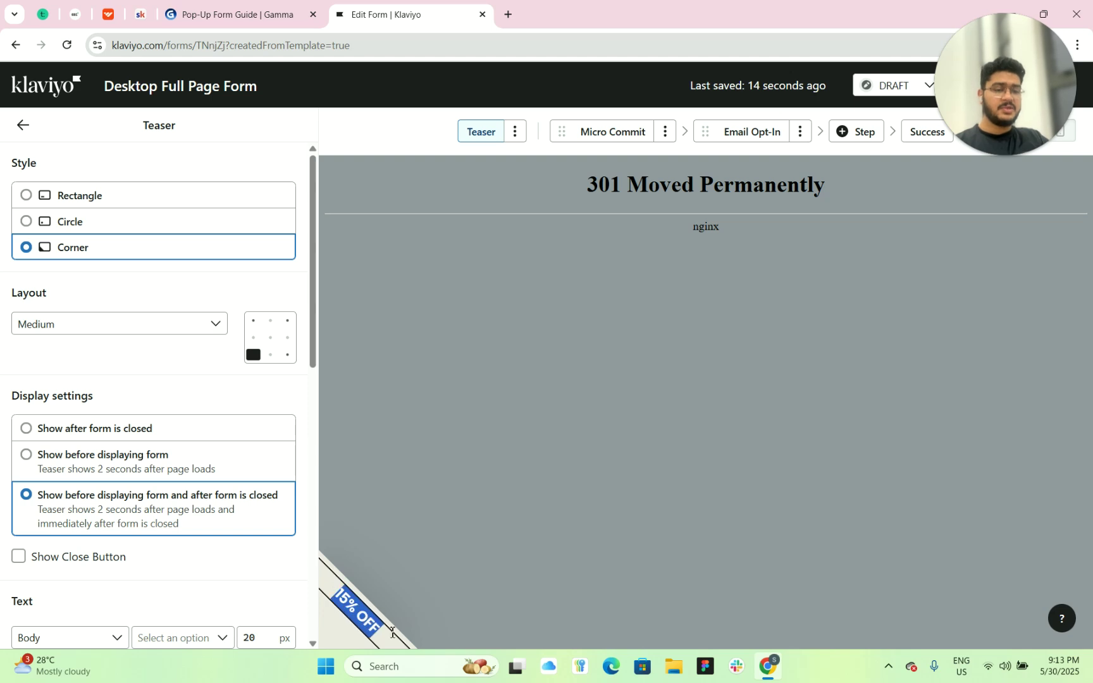
left_click(614, 132)
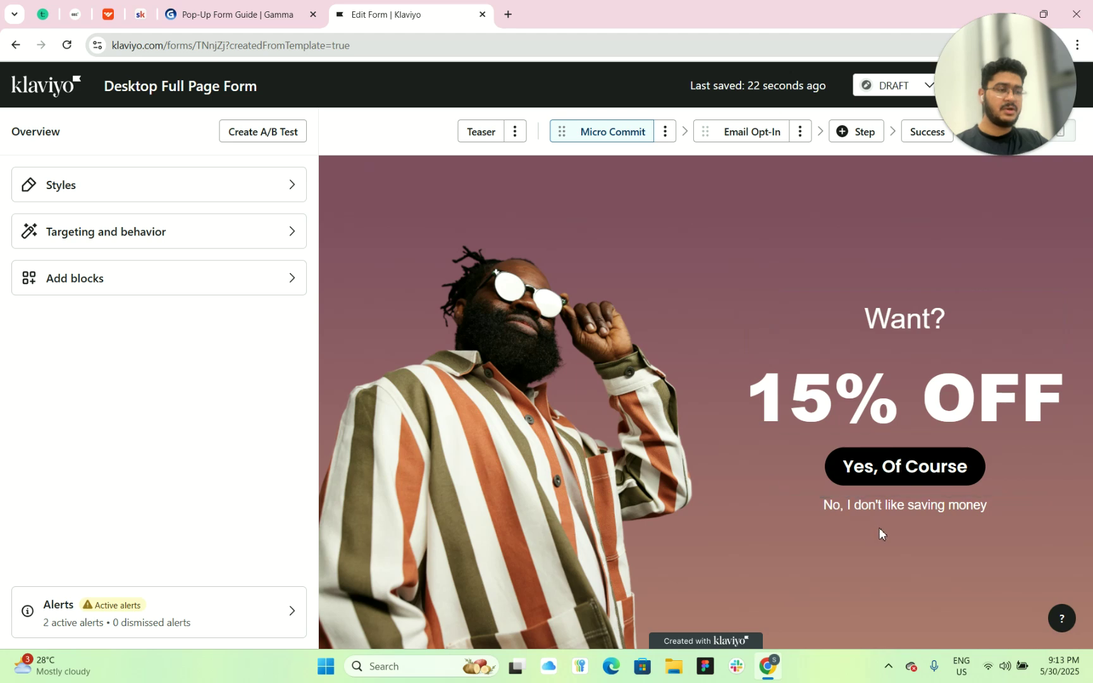
left_click(753, 133)
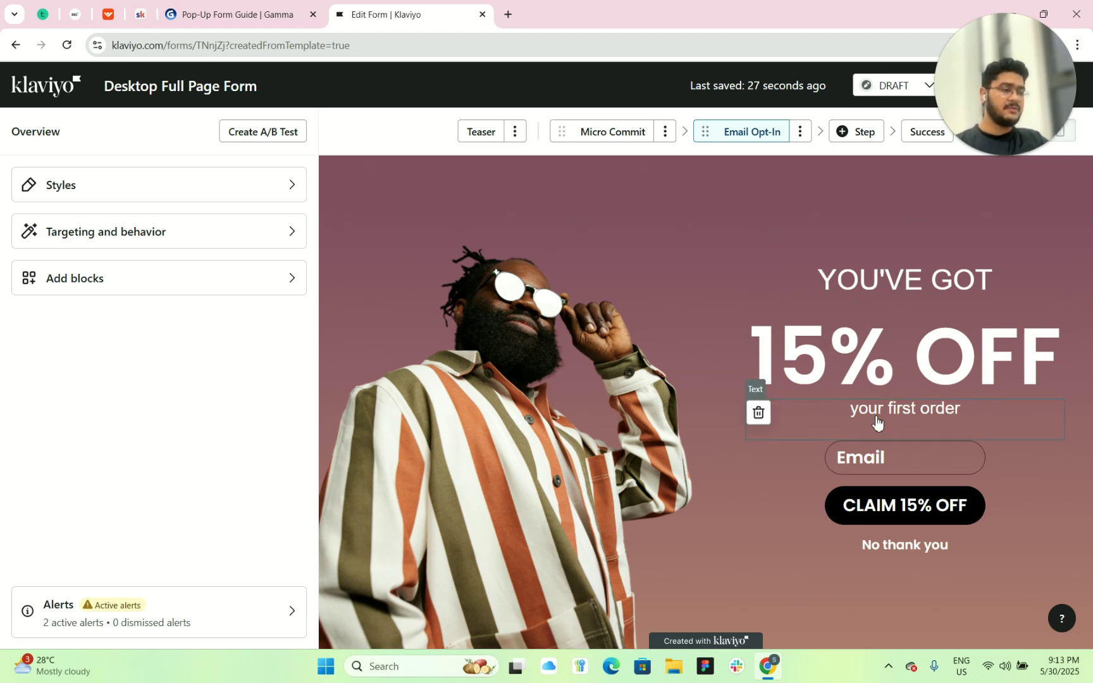
left_click(903, 503)
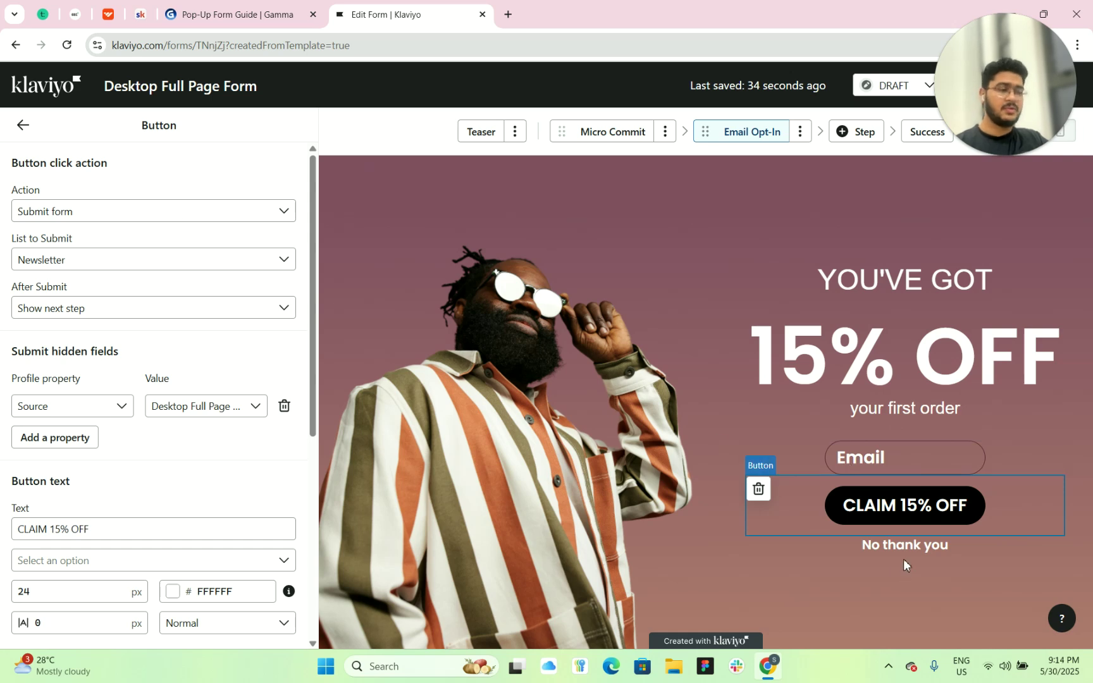
left_click(907, 133)
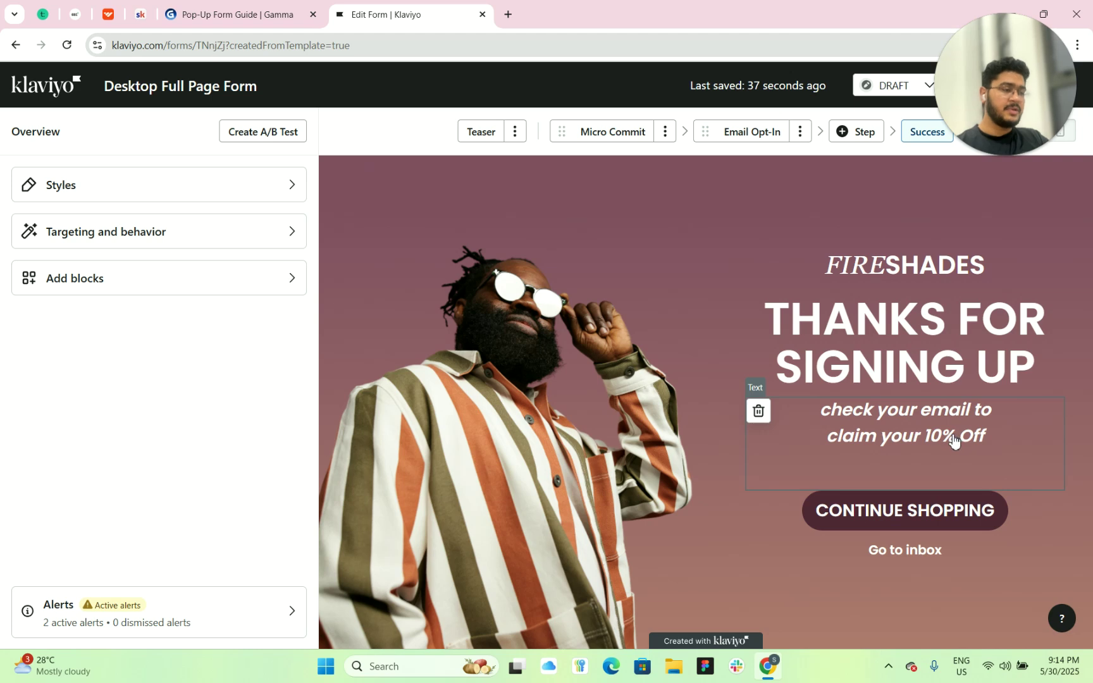
left_click(923, 428)
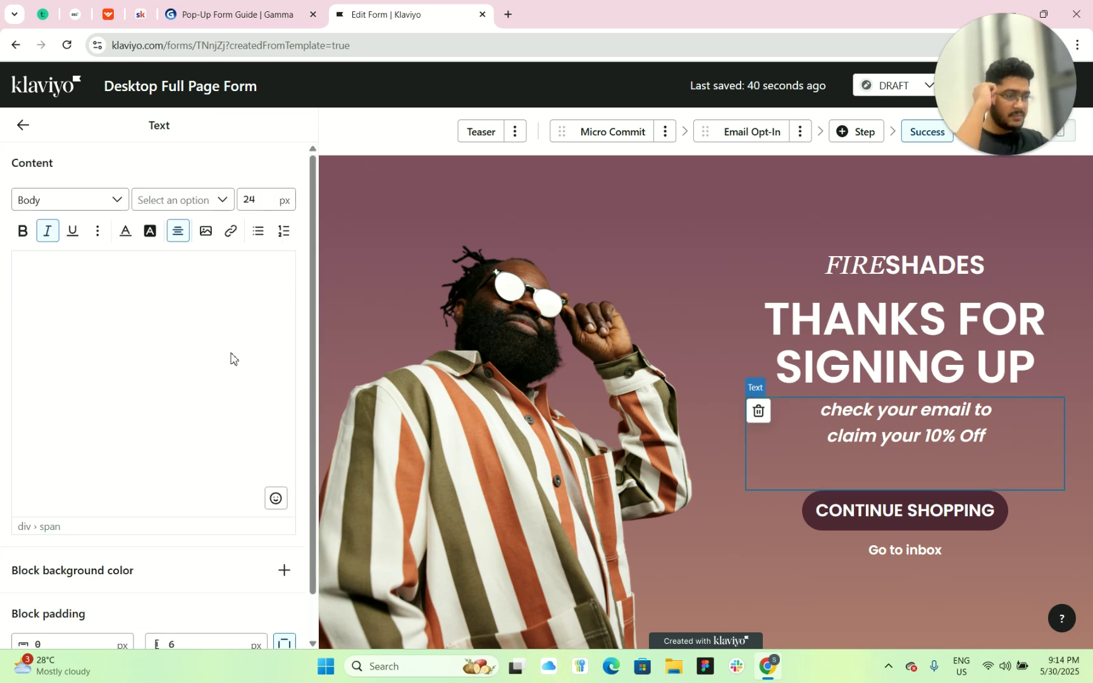
left_click_drag(1003, 90, 500, 227)
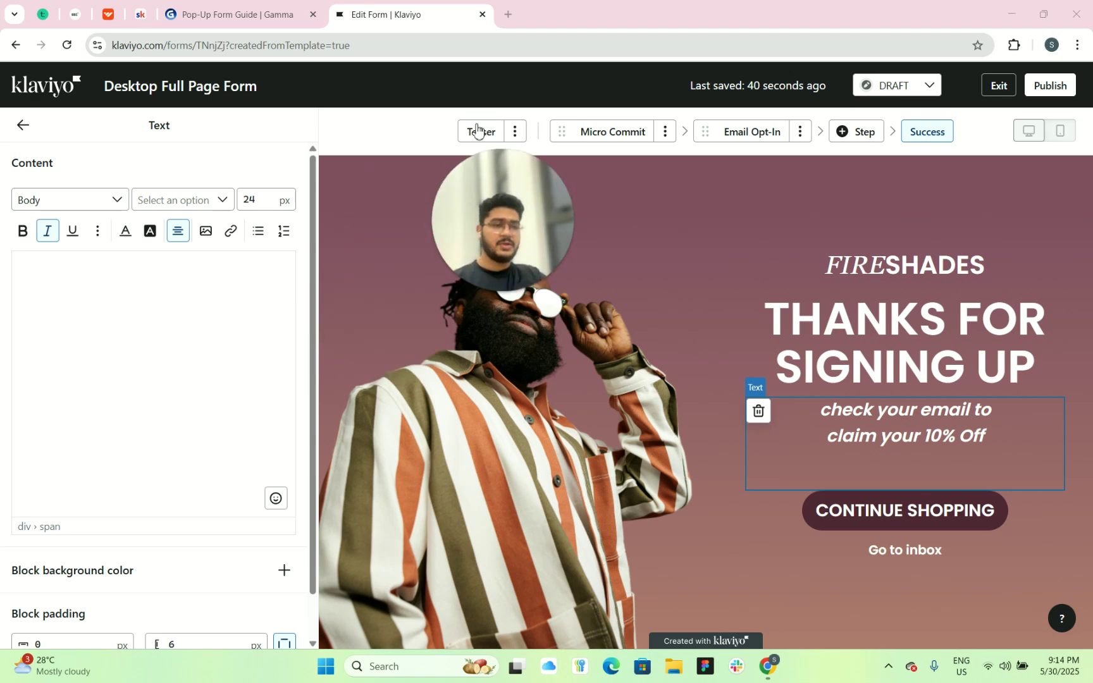
left_click(483, 144)
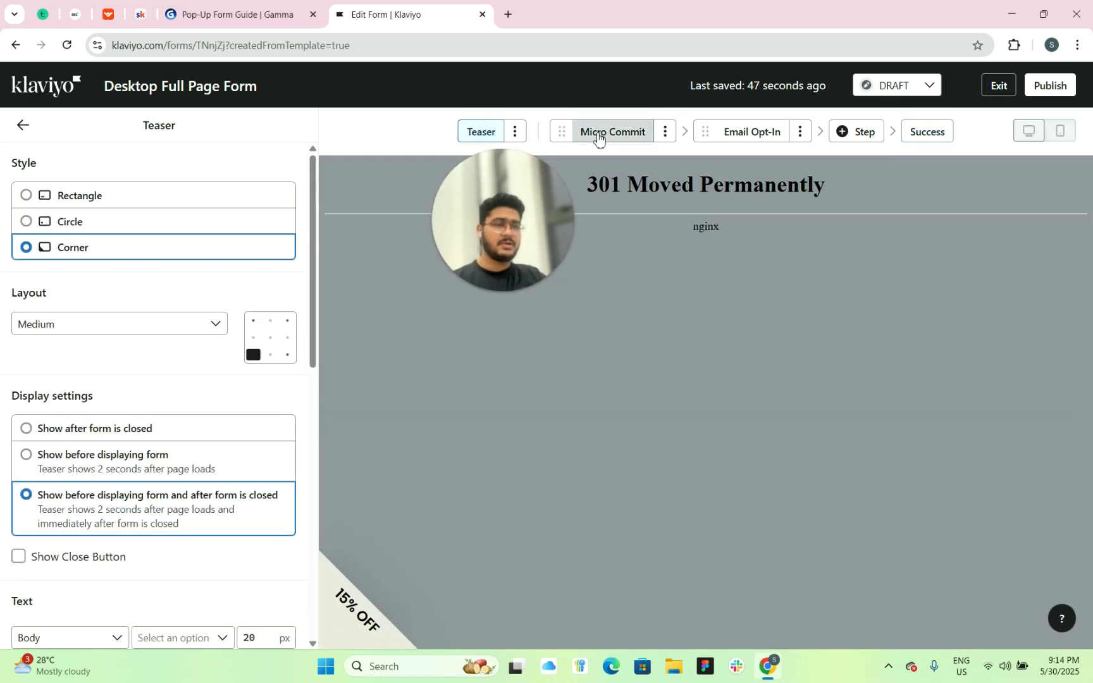
In the form's targeting and behavior settings, set the display time delay to 6 seconds
left_click(598, 138)
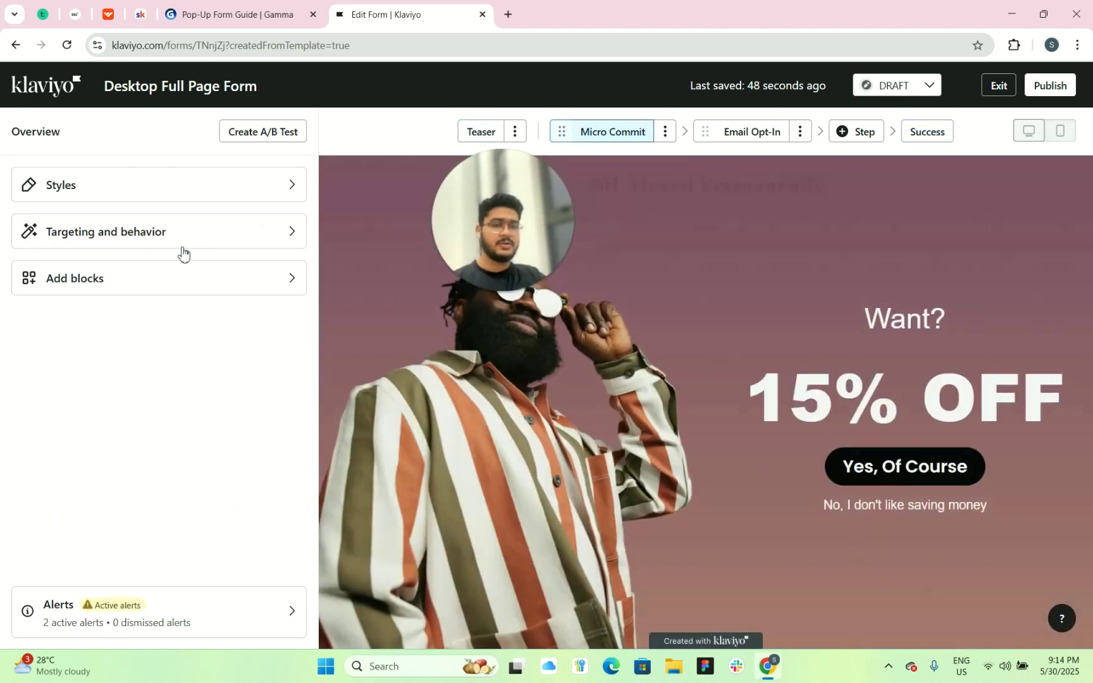
left_click(97, 237)
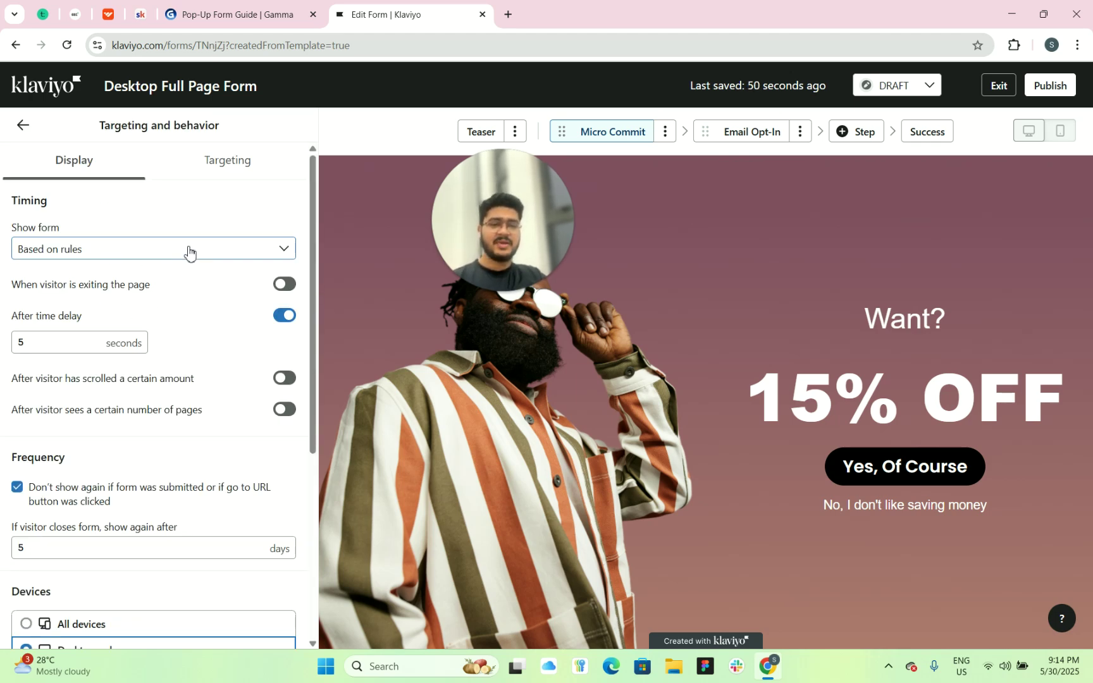
scroll(152, 308, "down", 1)
left_click(64, 281)
key("BackSpace")
type("6")
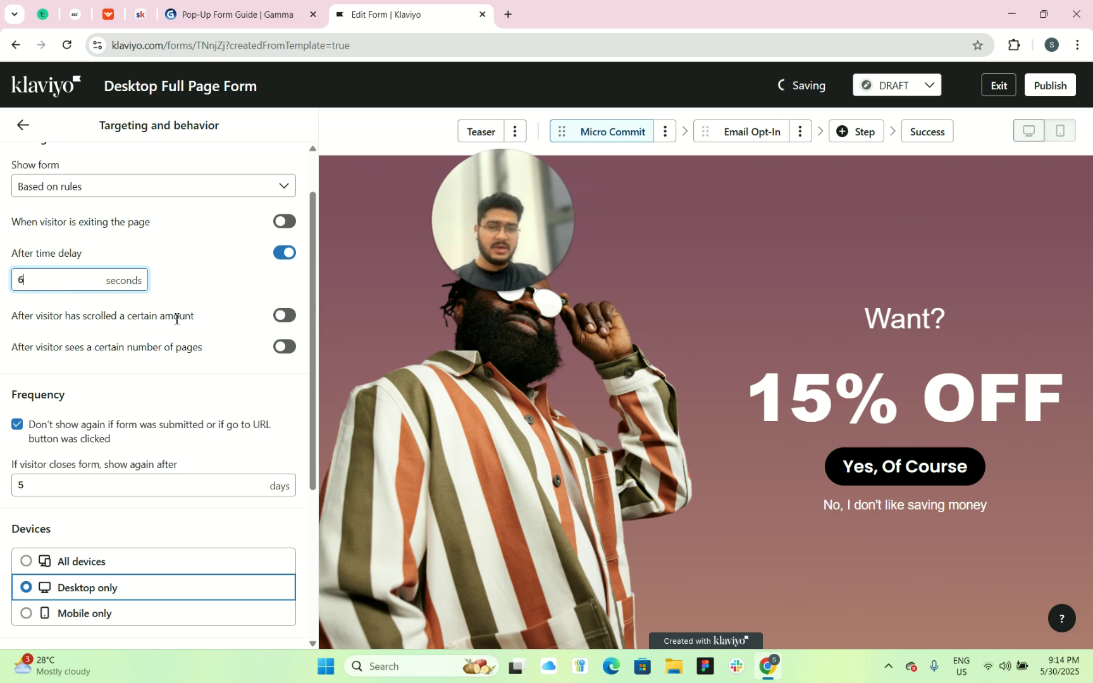
Enable showing the form after visitors scroll 40% of the page and when they are exiting the page
left_click(285, 315)
left_click(74, 348)
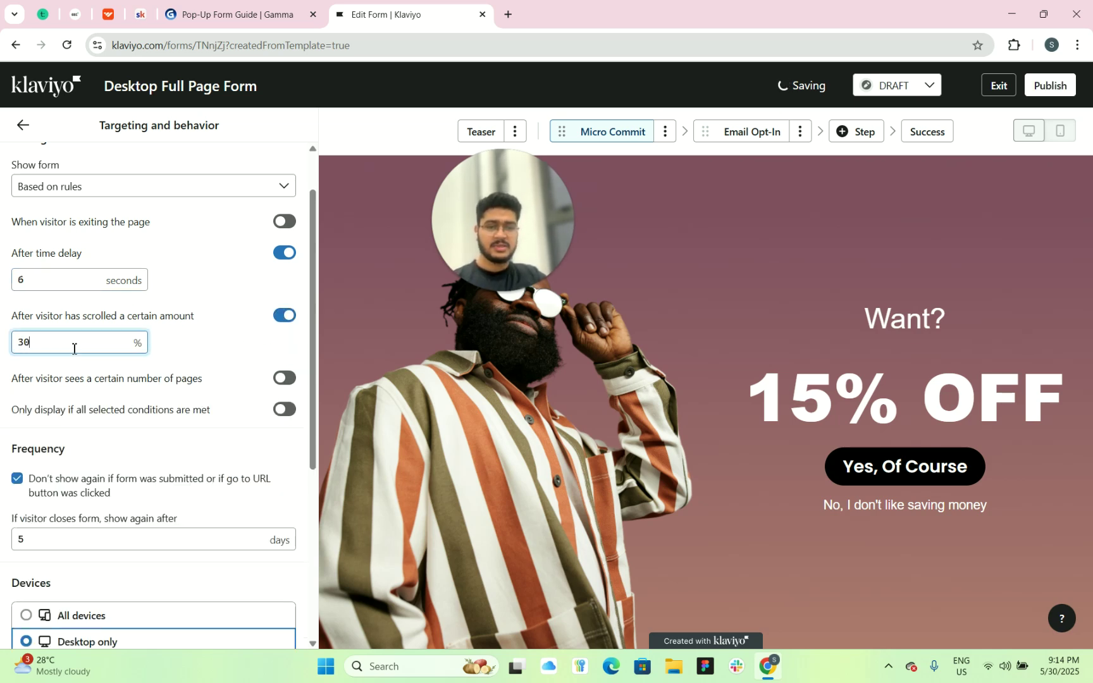
type("4")
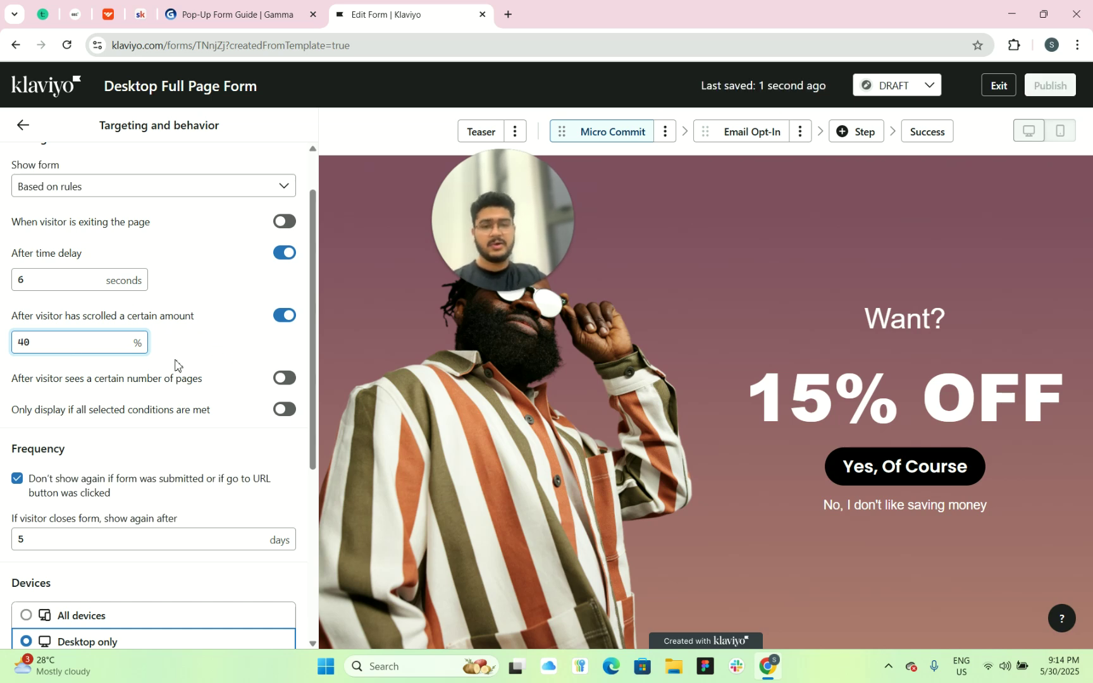
left_click(284, 222)
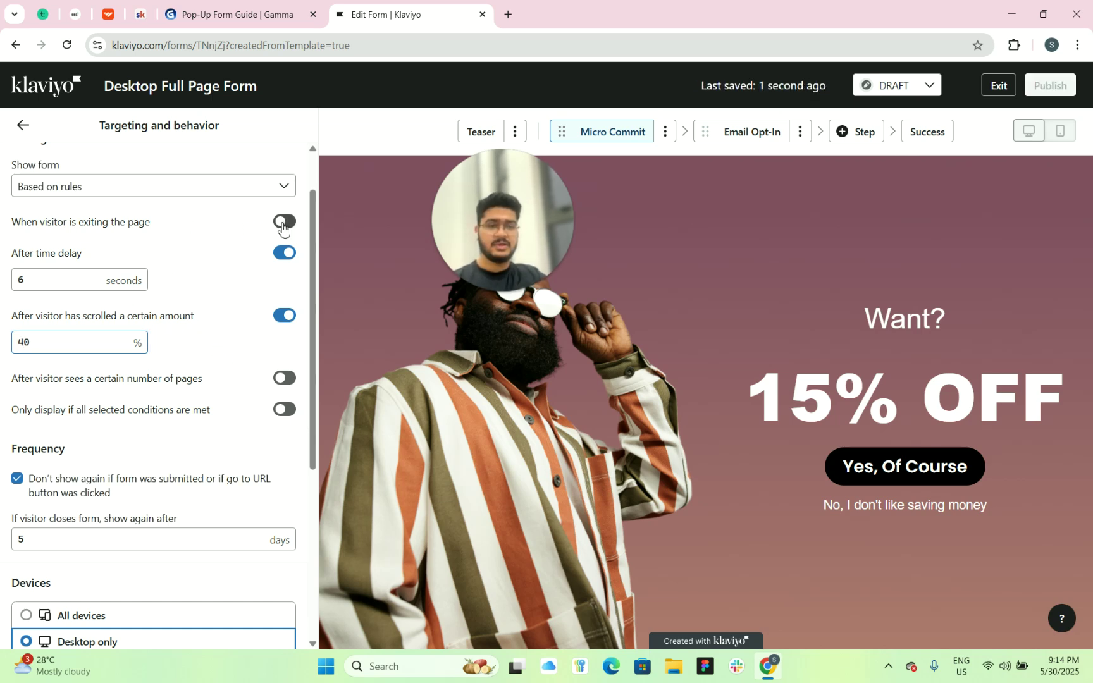
scroll(228, 285, "down", 1)
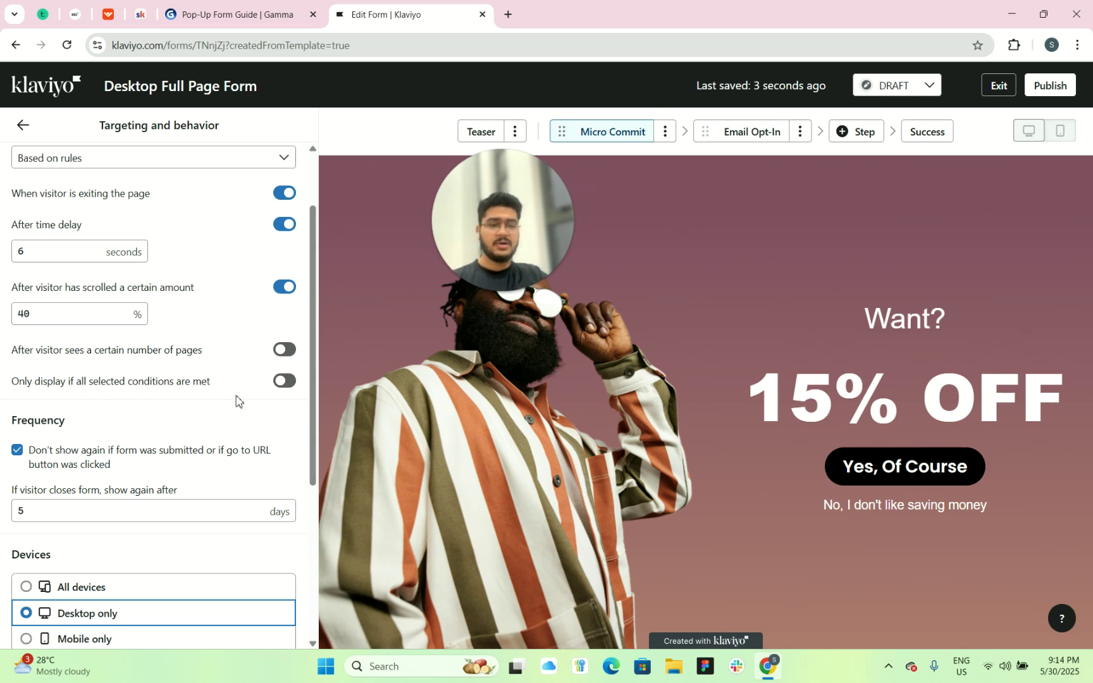
scroll(216, 328, "up", 1)
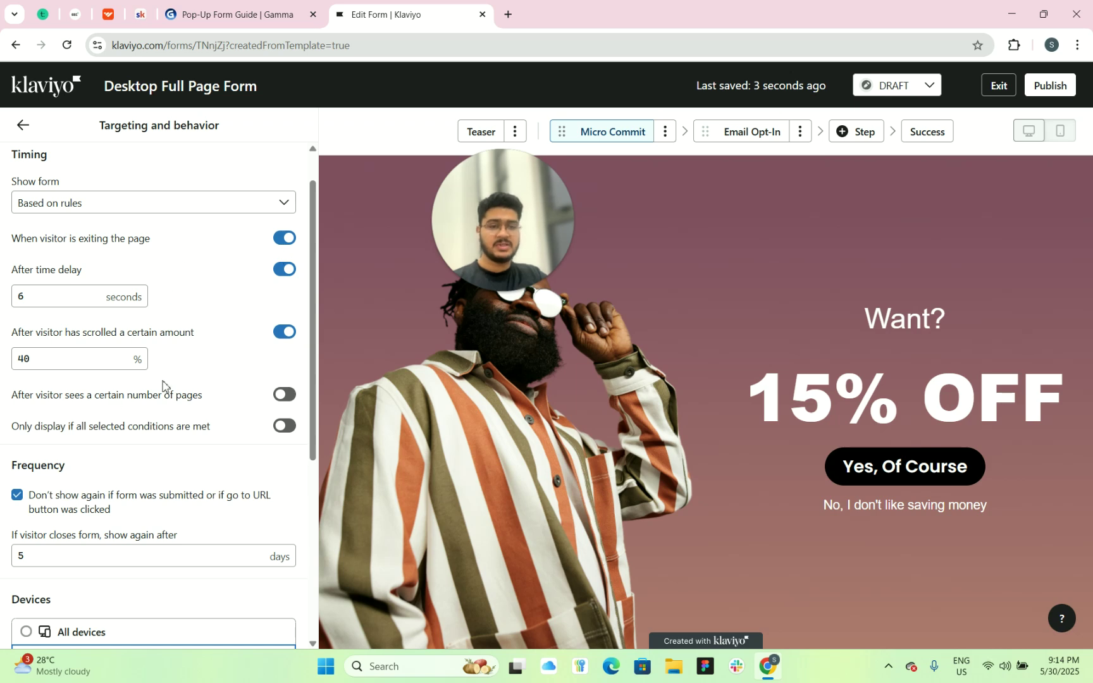
Set the form to show again 7 days after a visitor closes it
scroll(188, 382, "down", 4)
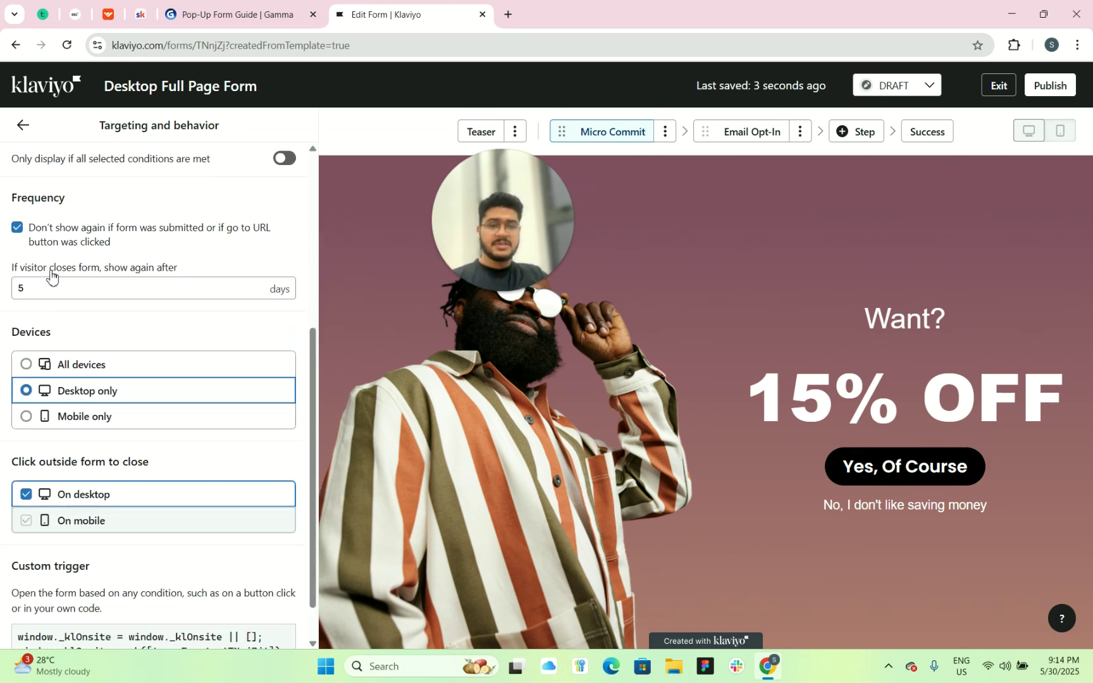
left_click(95, 289)
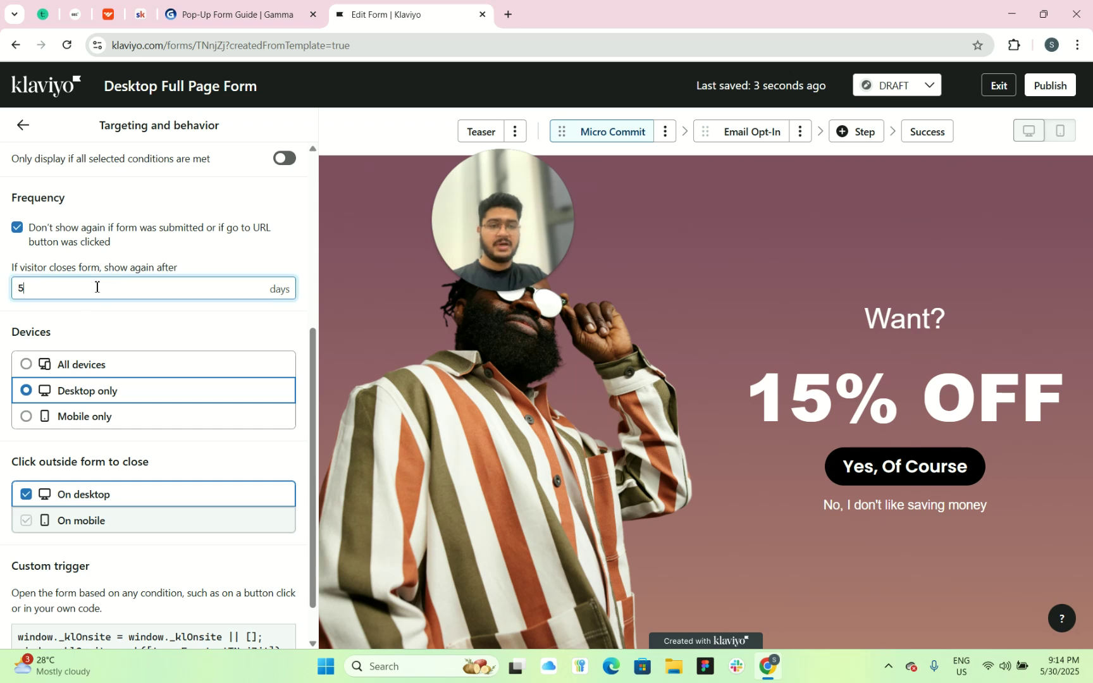
key("Up")
key("Up")
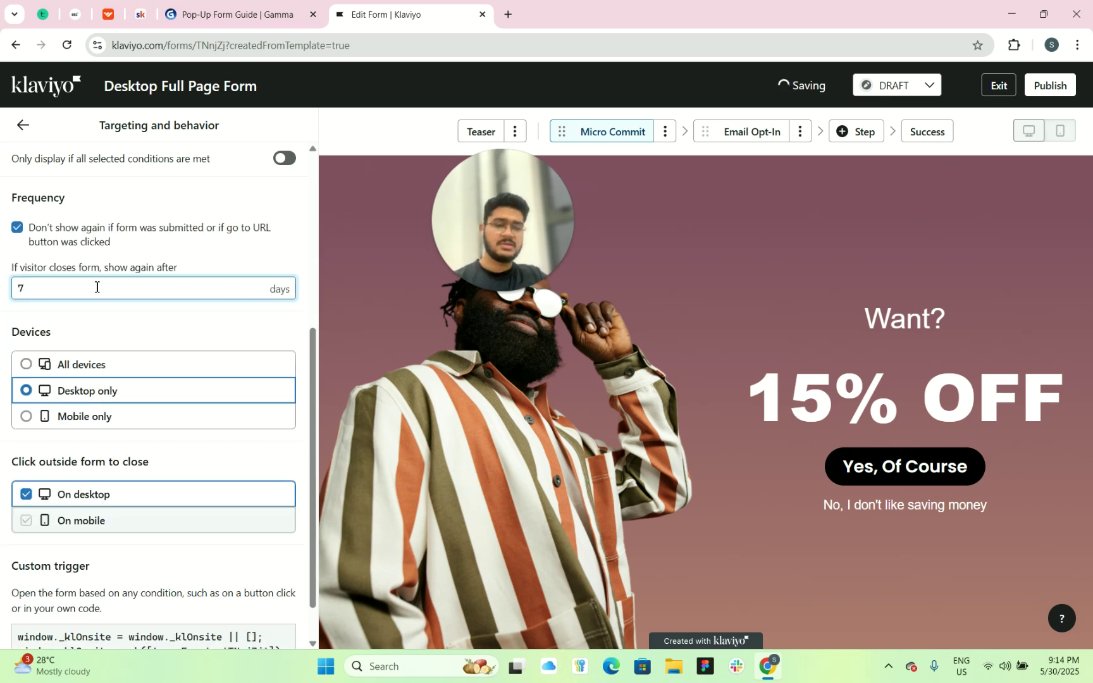
scroll(120, 304, "up", 1)
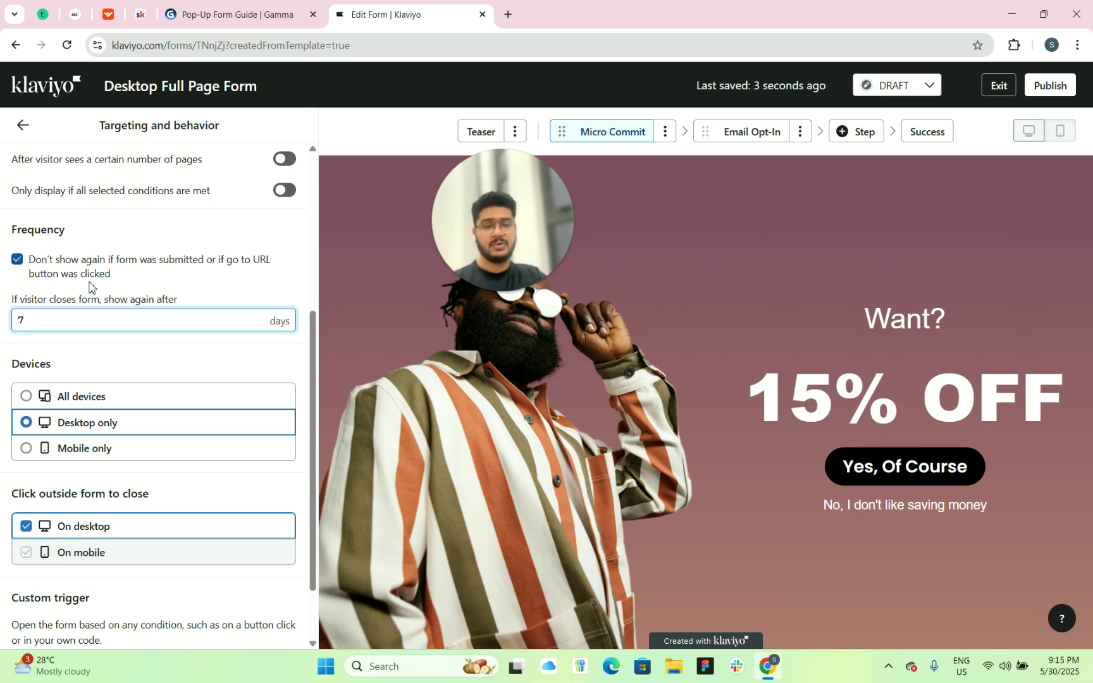
Try the All devices setting with a look at the mobile preview, and restore the Desktop only setting
scroll(133, 355, "down", 2)
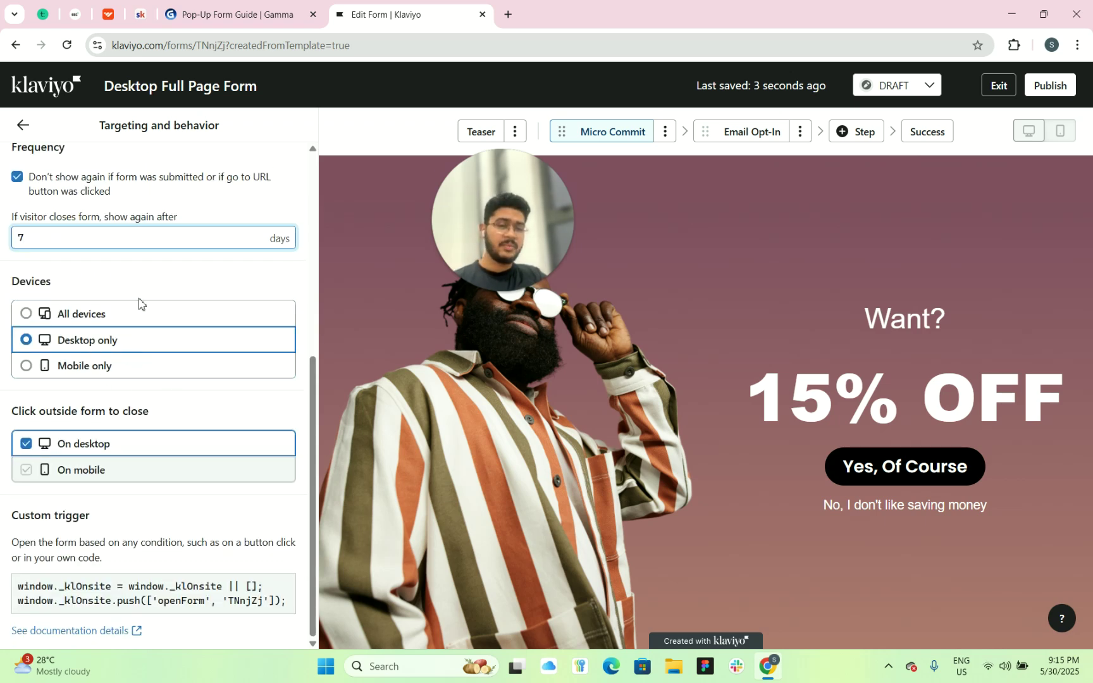
left_click(114, 315)
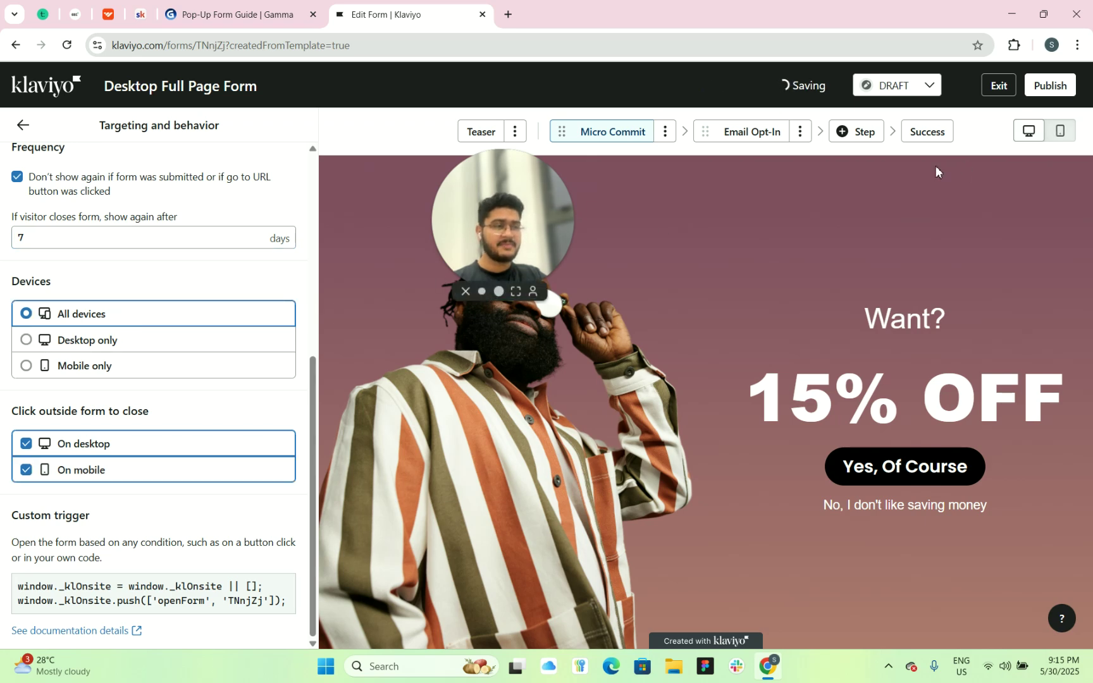
left_click(1060, 132)
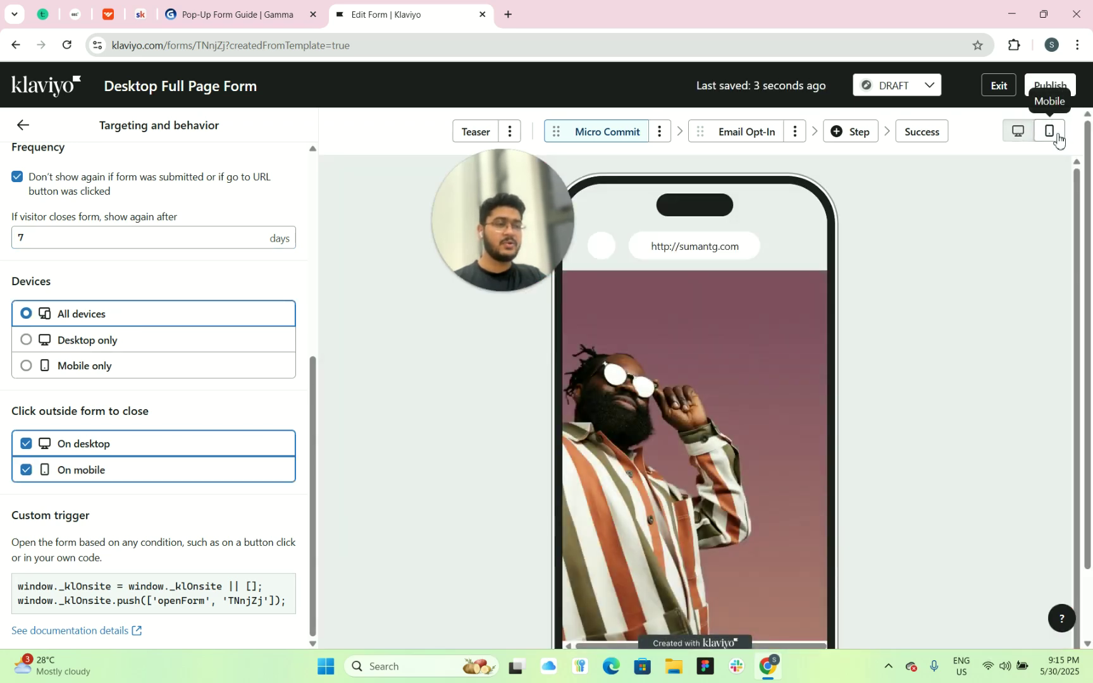
left_click(1020, 134)
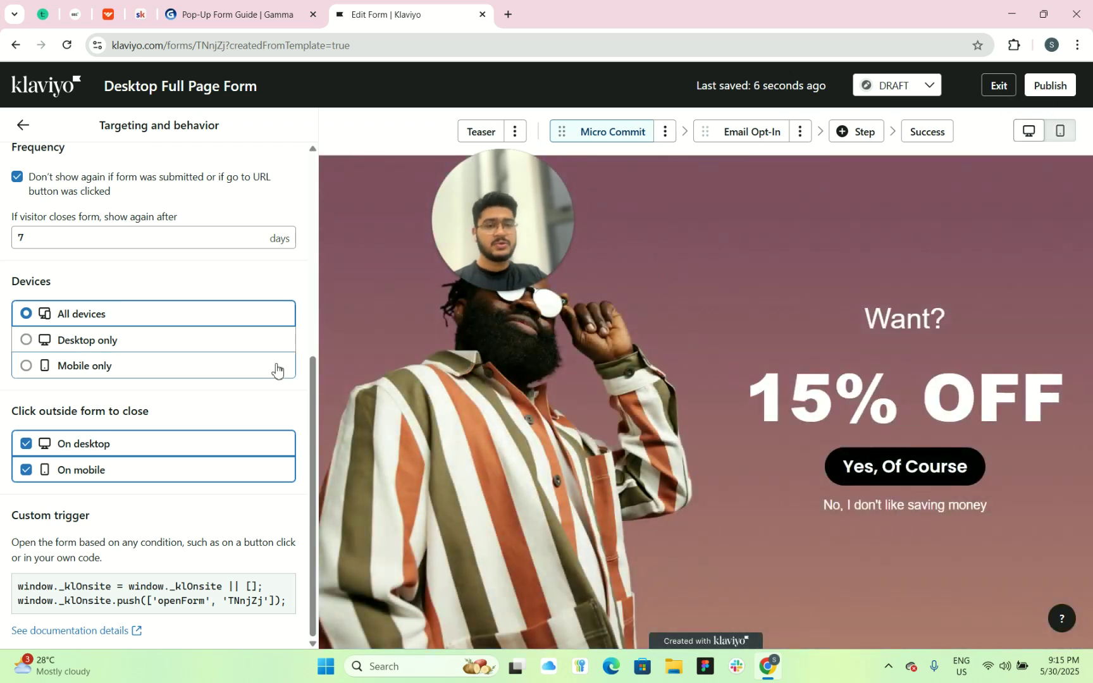
left_click(138, 347)
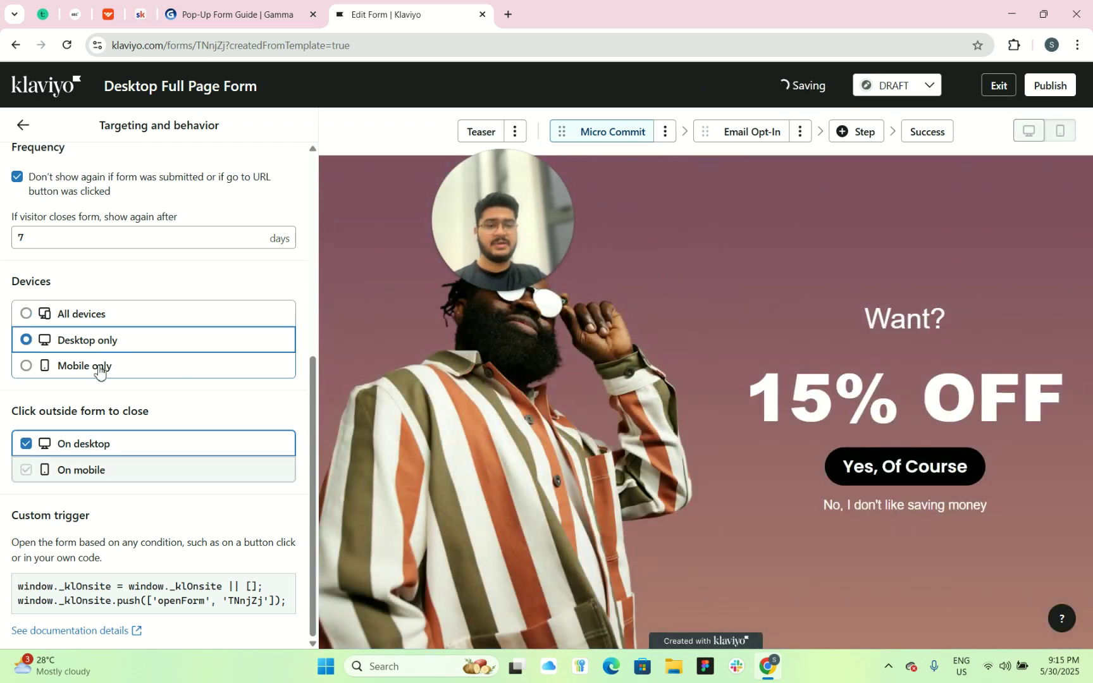
left_click_drag(556, 209, 1067, 67)
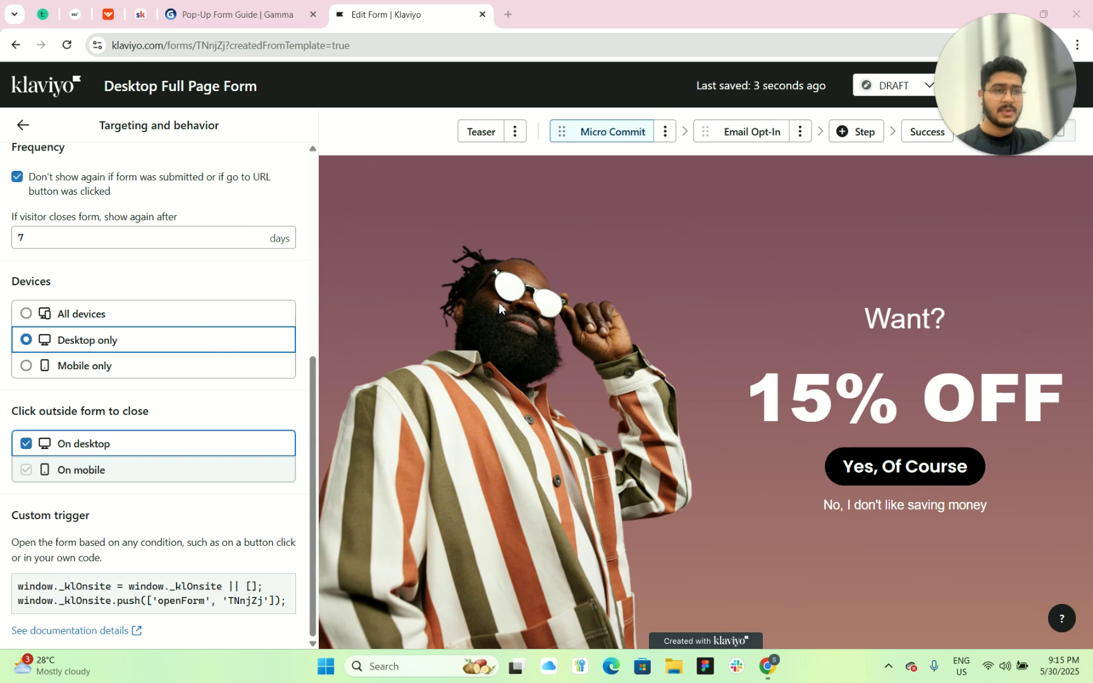
Examine the visitor options in the form's targeting settings
scroll(212, 323, "up", 6)
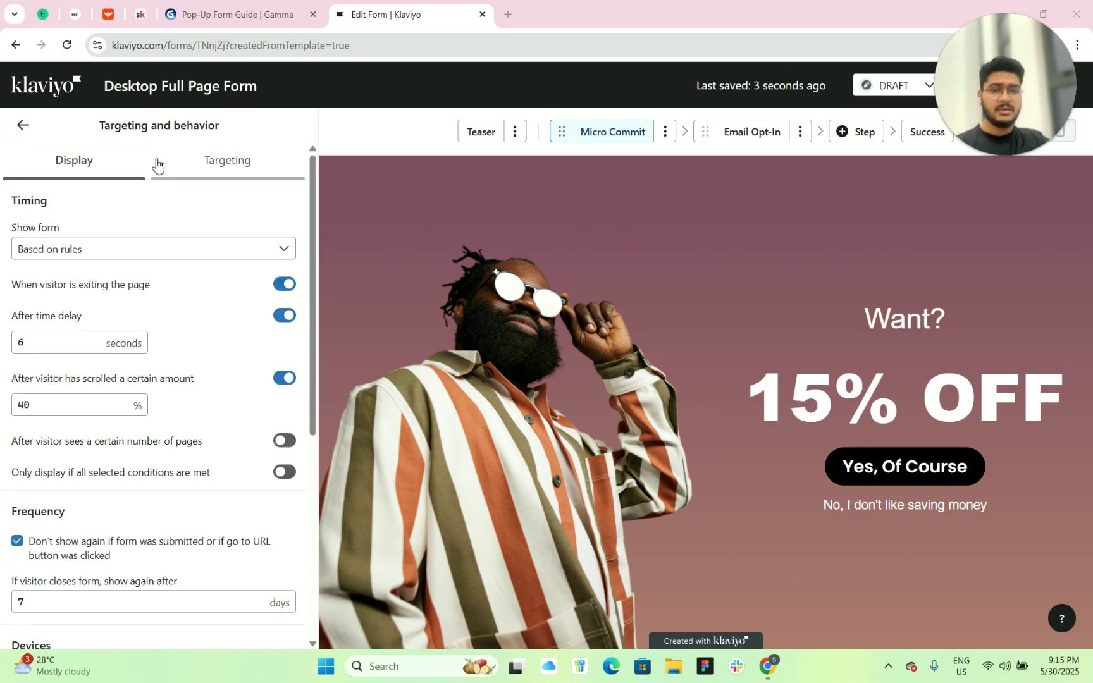
left_click(213, 162)
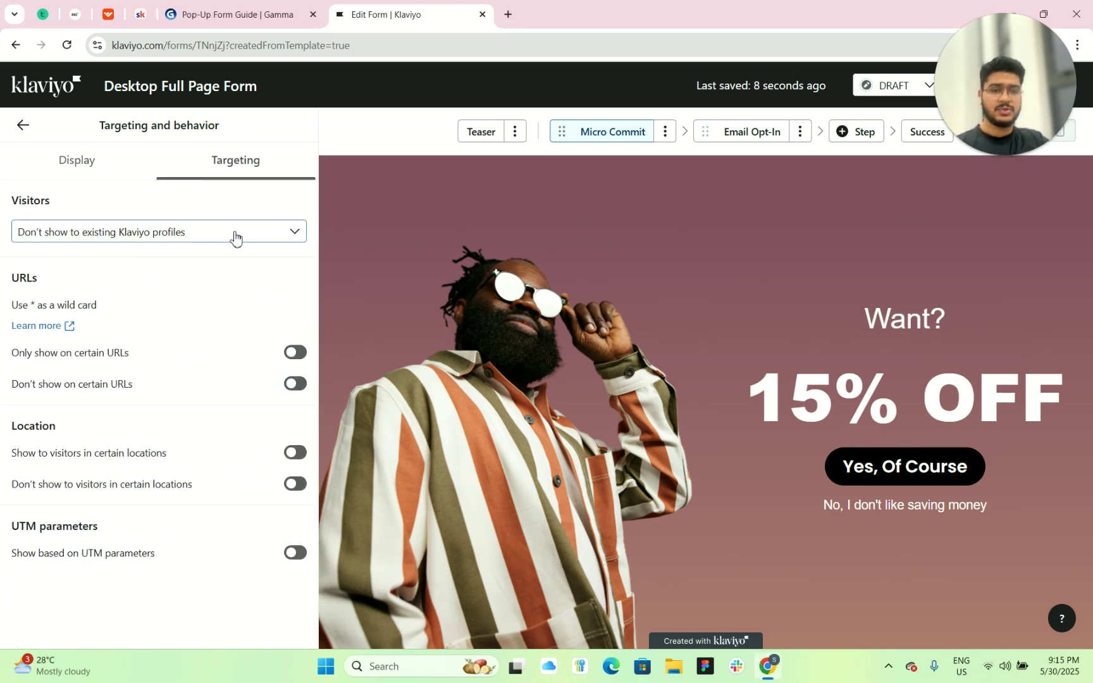
left_click(235, 238)
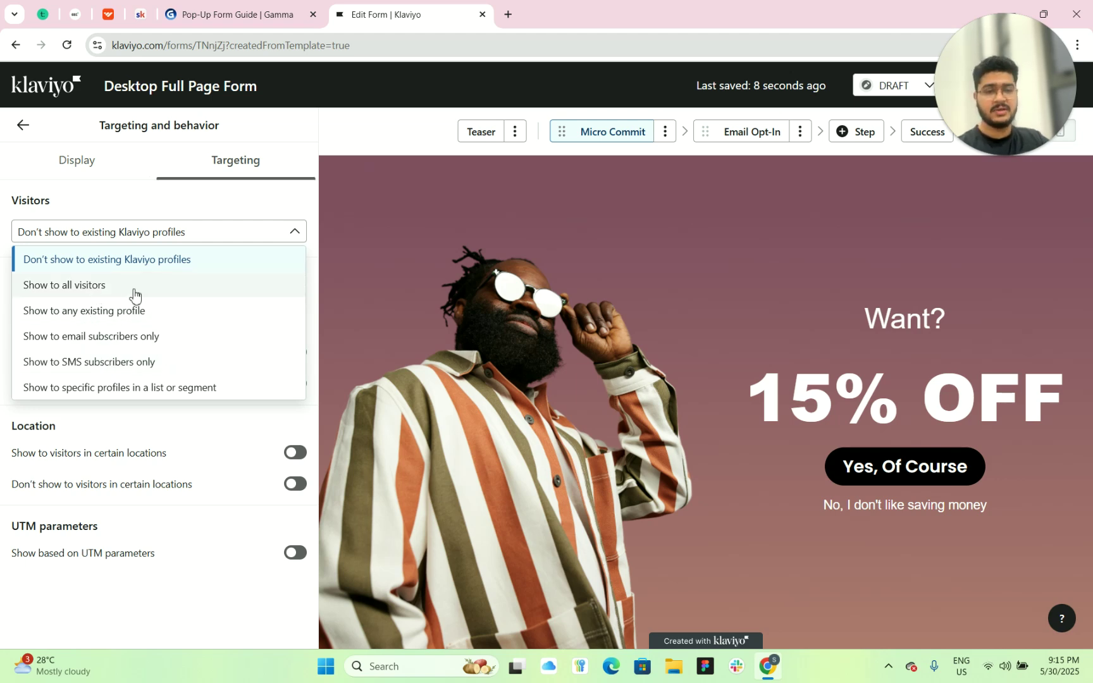
left_click(188, 200)
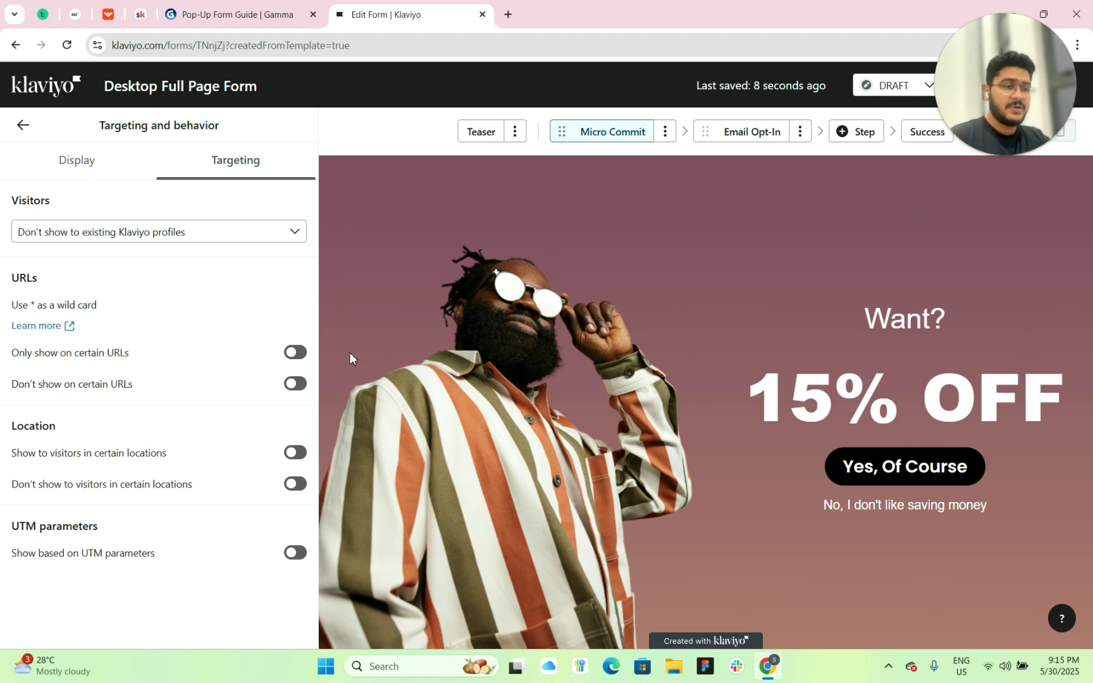
Enable both URL rules, only showing on certain URLs and not showing on certain URLs, leaving their URL values empty
left_click(293, 356)
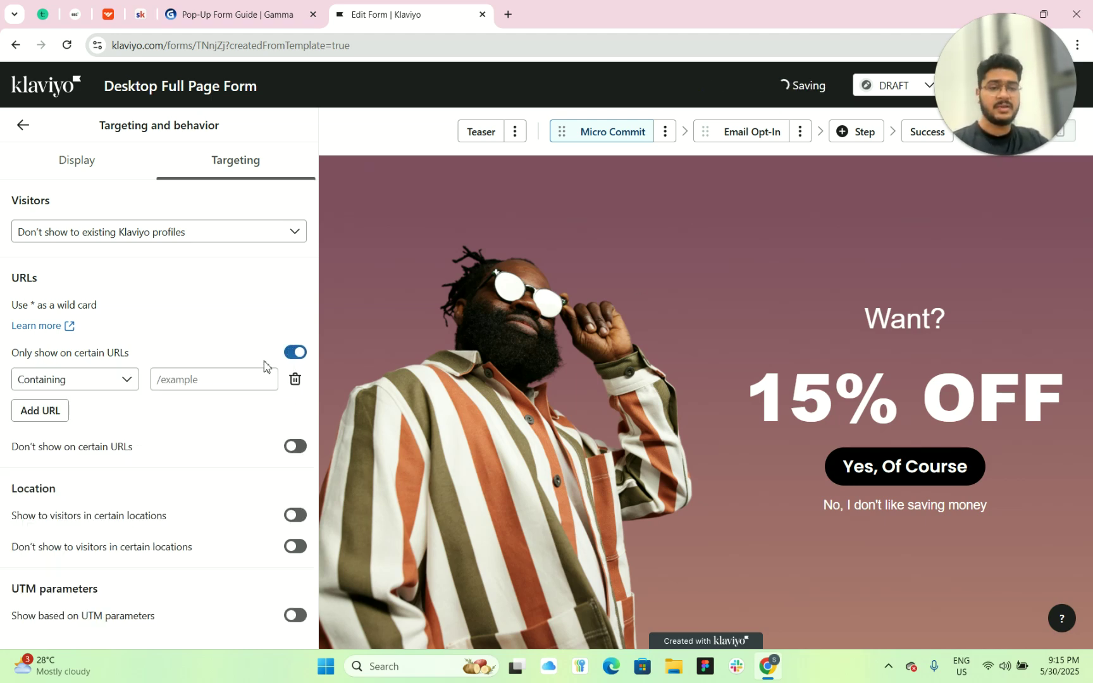
left_click(198, 379)
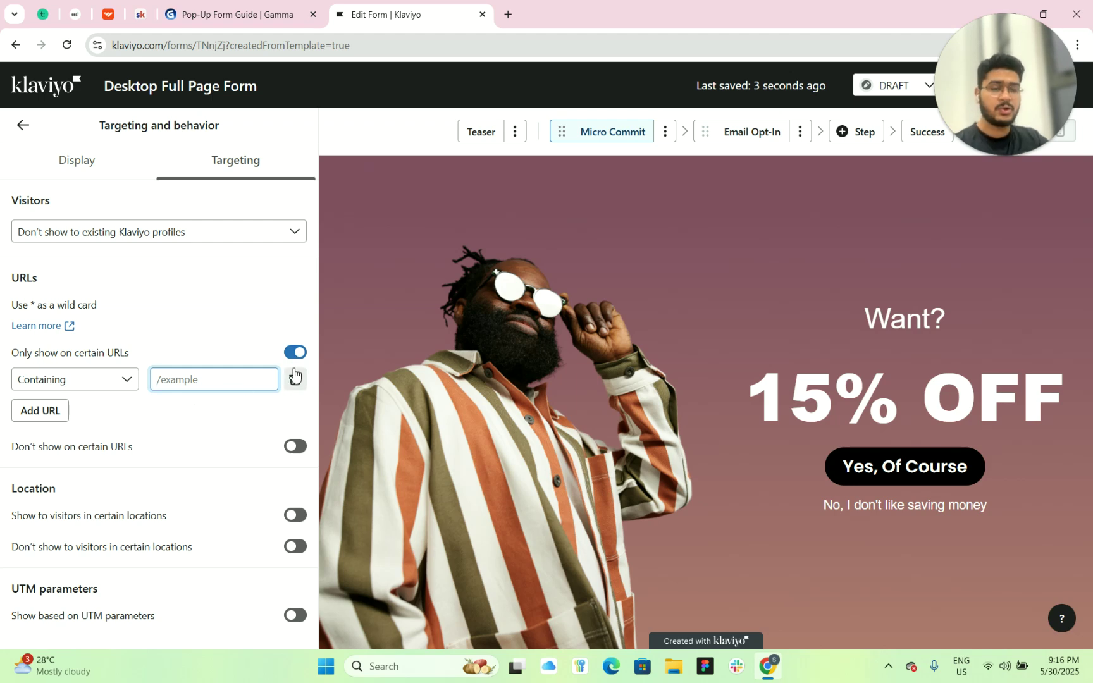
left_click(291, 451)
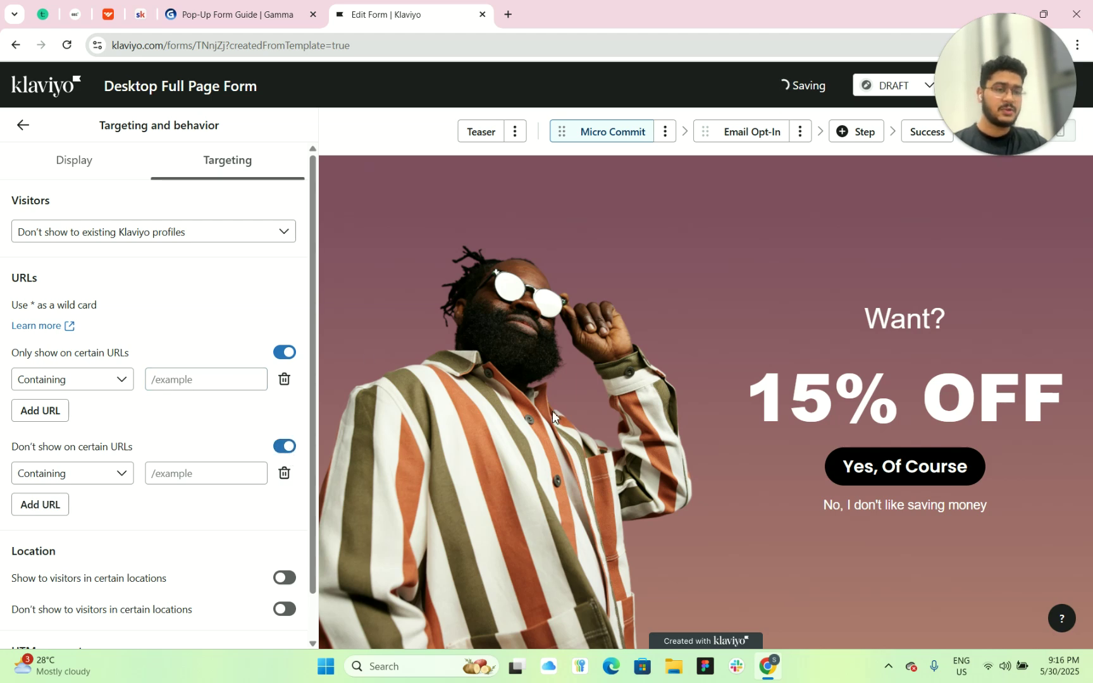
left_click(176, 475)
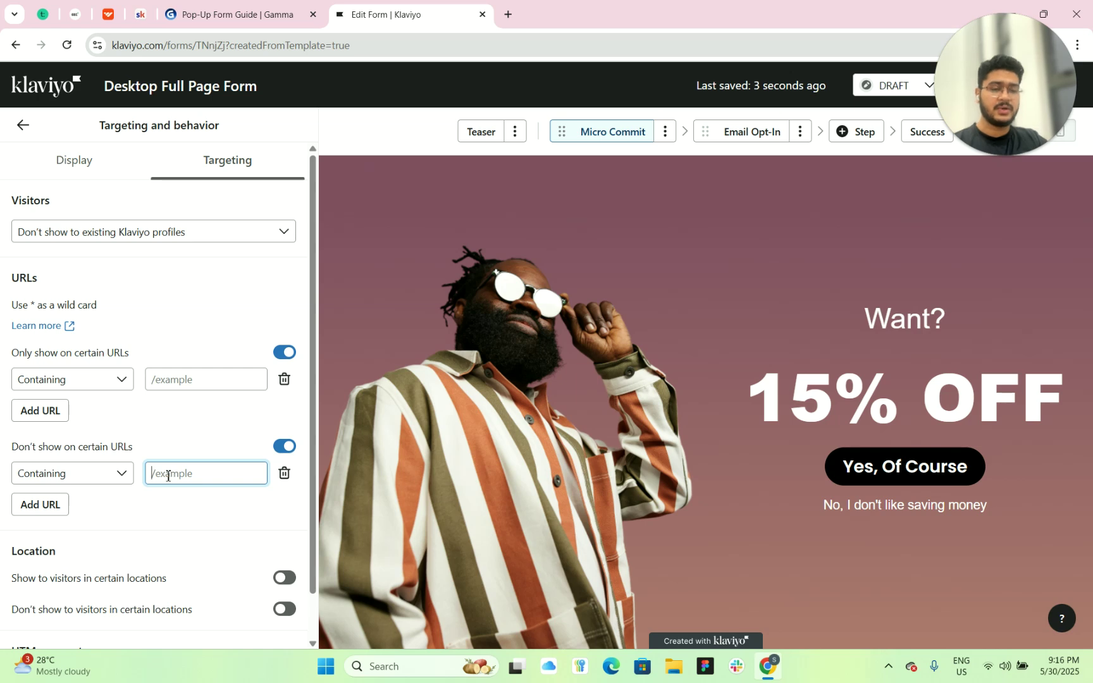
Try the rule for showing the form to visitors in certain locations, browse its country list and disable the rule again
scroll(168, 476, "down", 1)
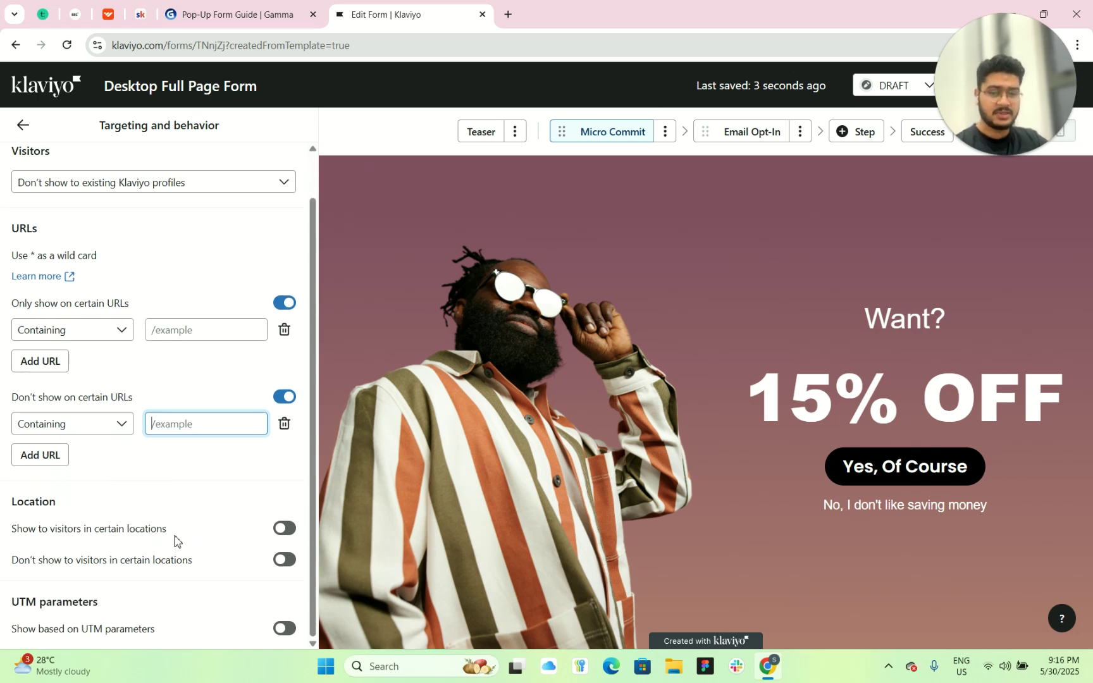
left_click(284, 529)
scroll(171, 522, "down", 1)
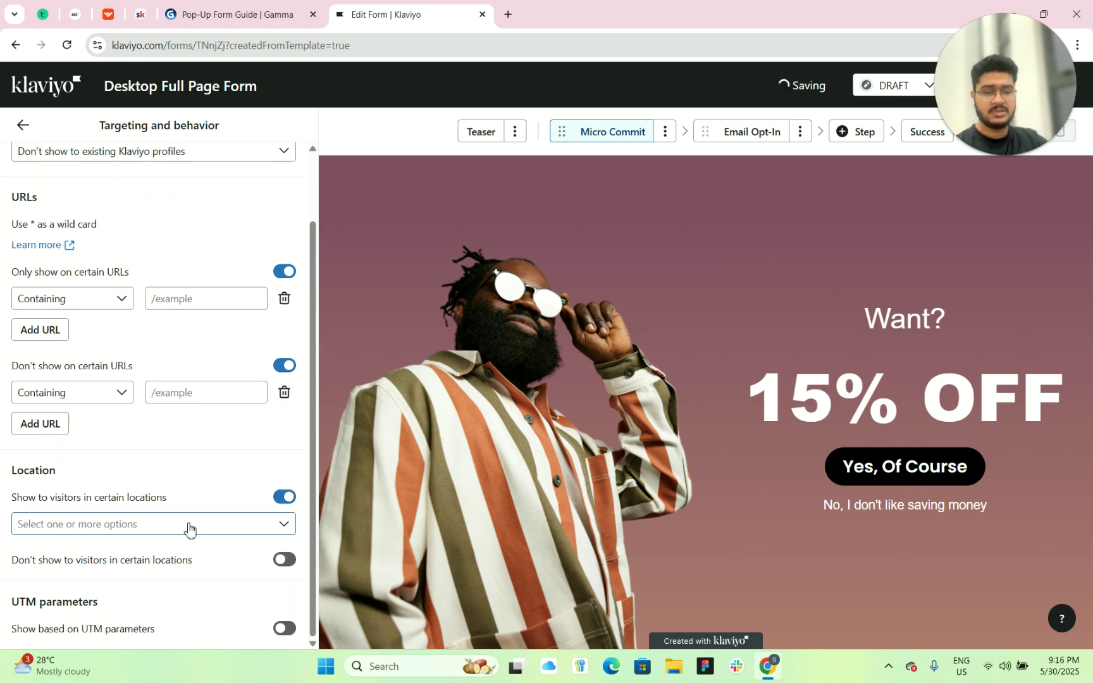
left_click(190, 525)
scroll(167, 432, "down", 6)
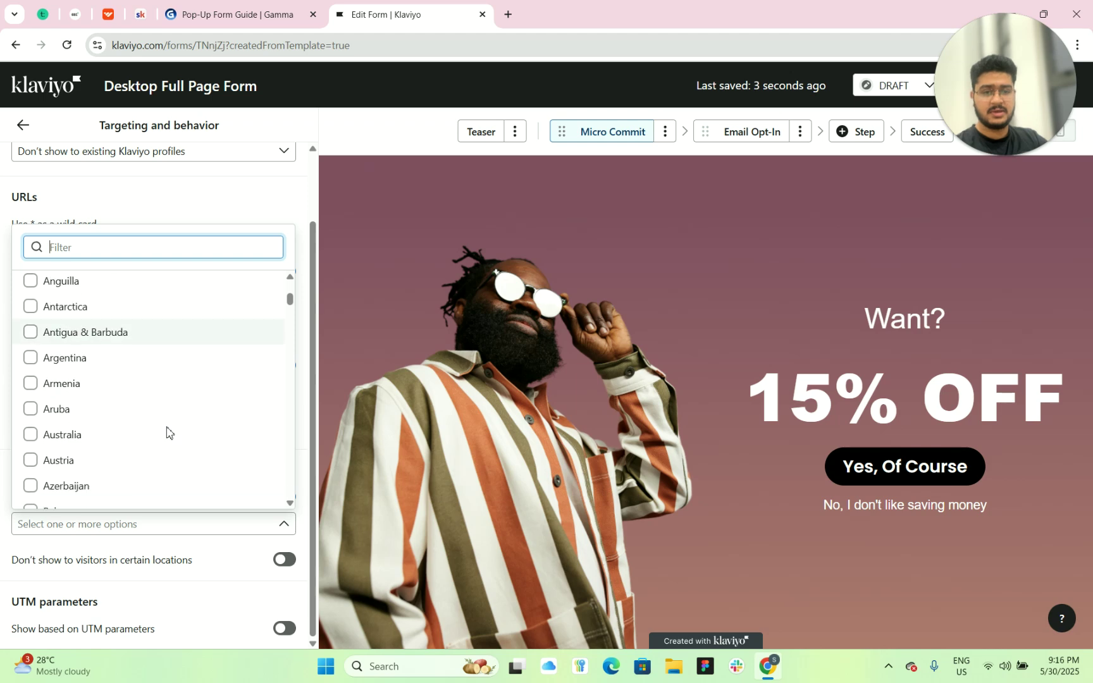
scroll(214, 391, "down", 10)
scroll(234, 436, "up", 10)
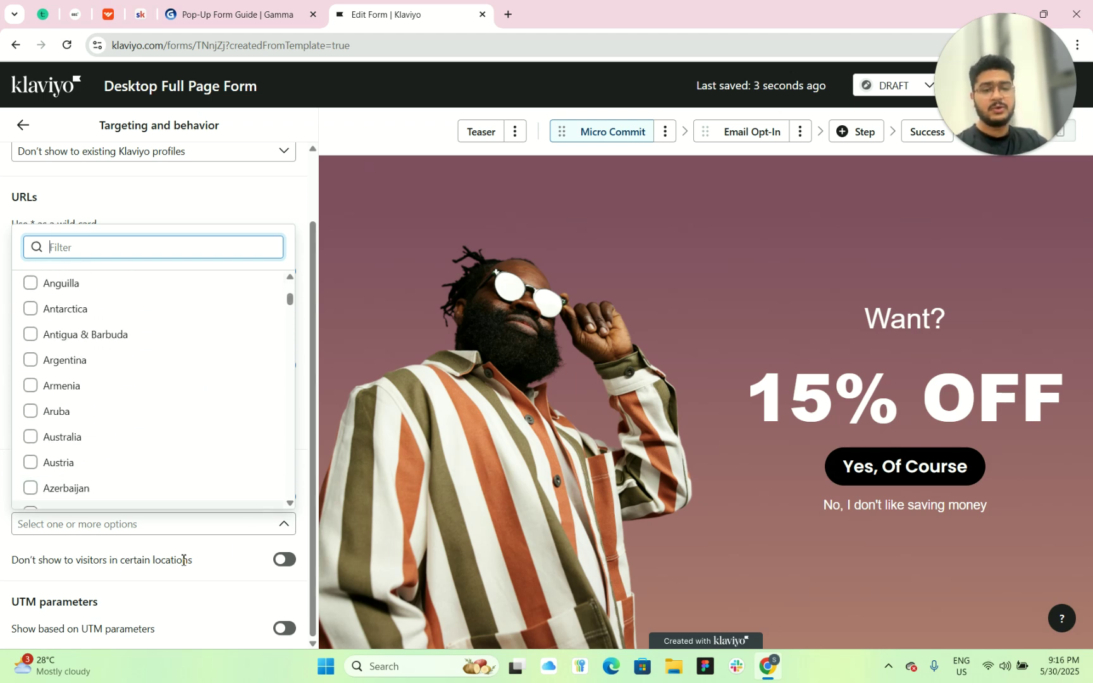
left_click(223, 547)
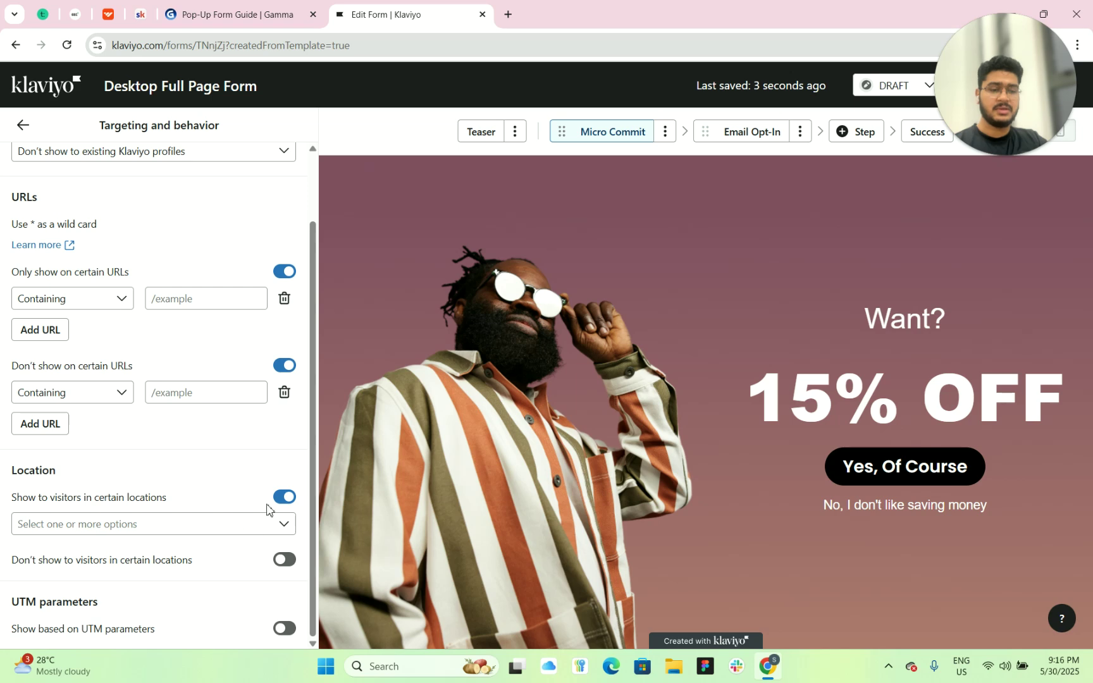
left_click(290, 499)
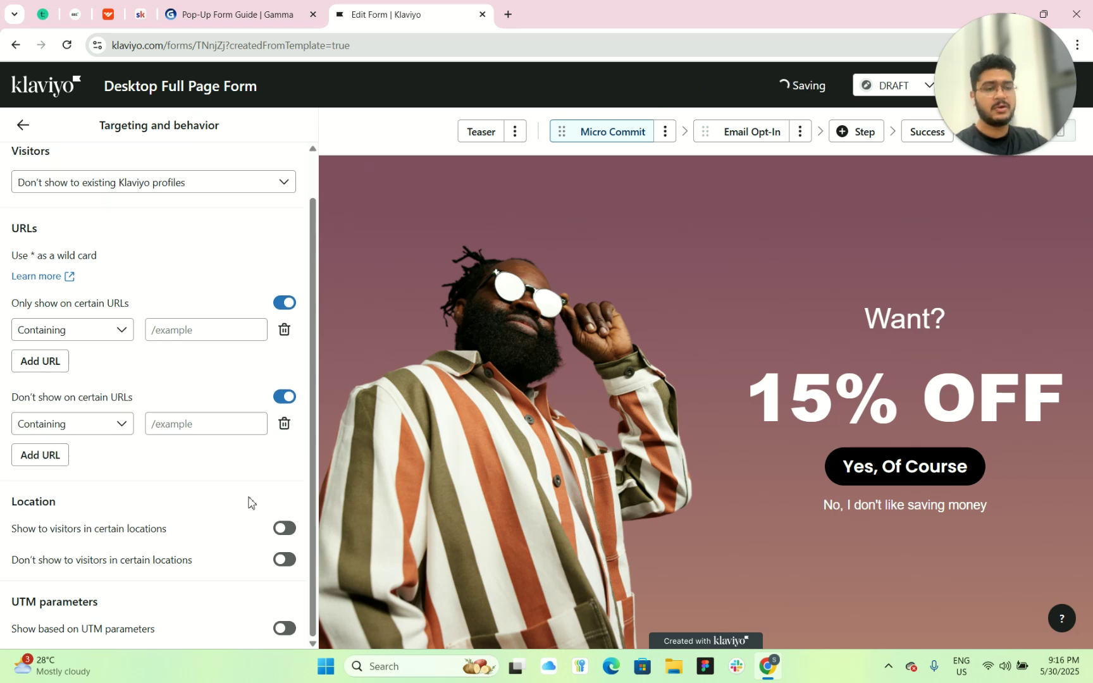
Review the form's Email Opt-In and Success steps
scroll(250, 501, "up", 1)
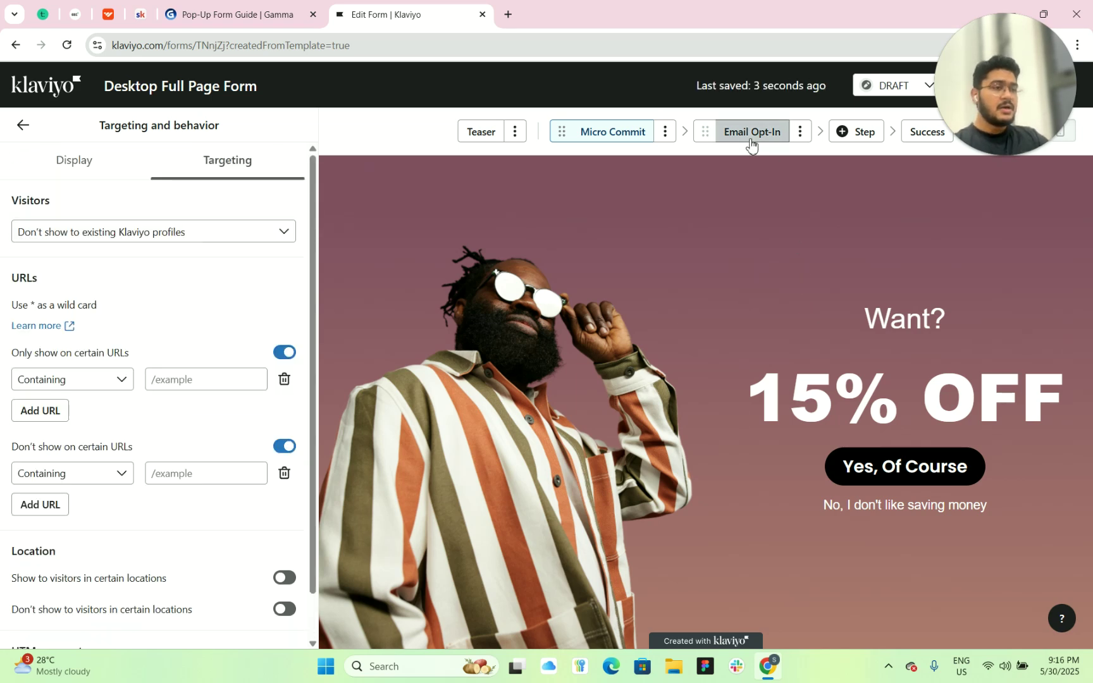
left_click(751, 136)
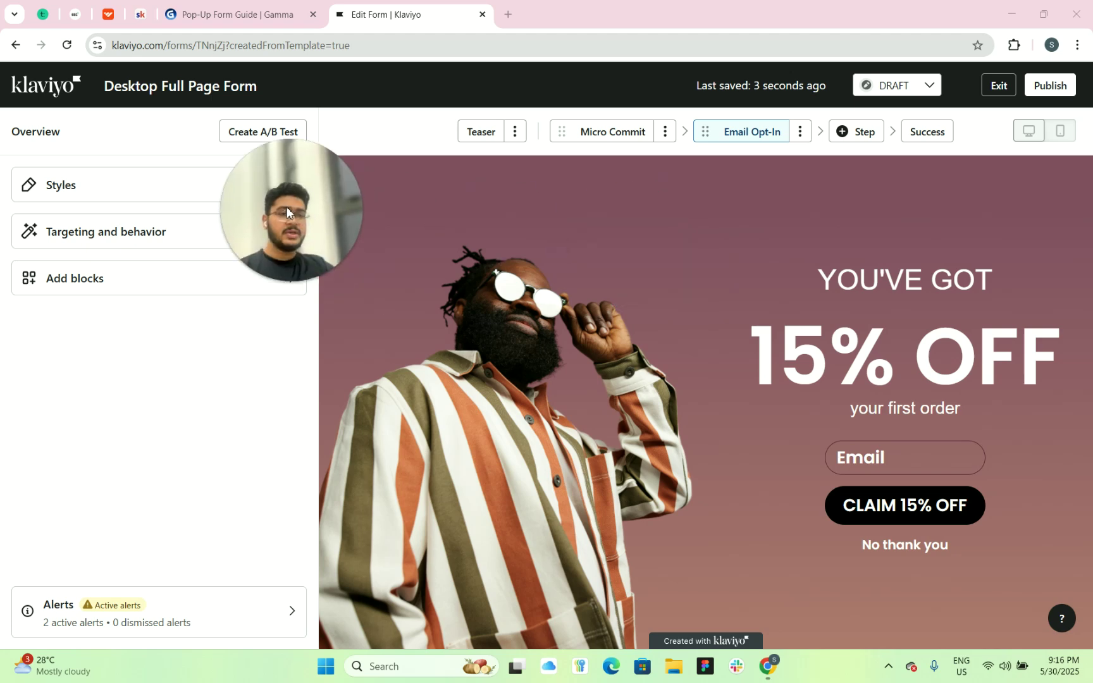
left_click(928, 133)
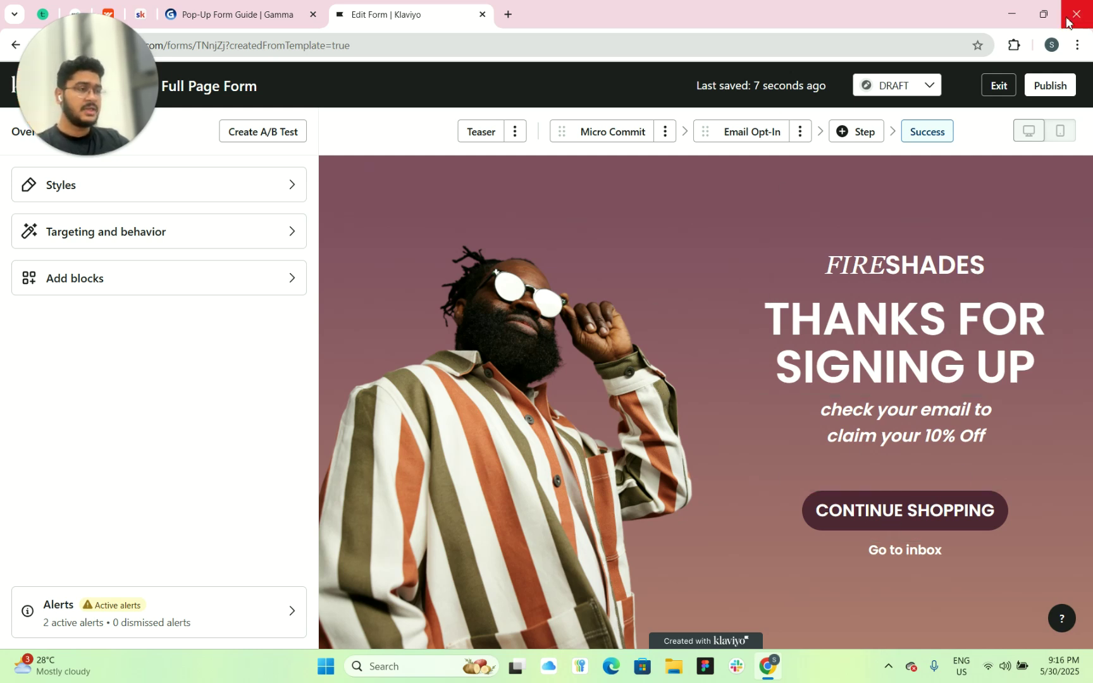
Leave the current form and start a new sign-up form from the full page template First Order Discount - Bath & Body
left_click(1000, 88)
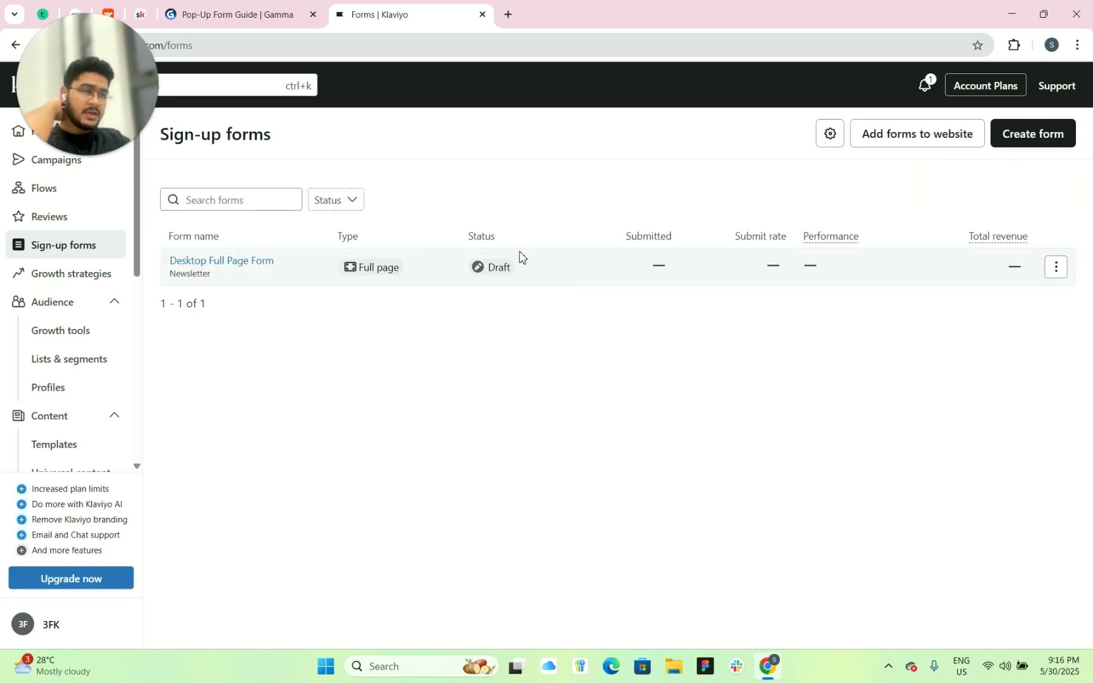
left_click(1014, 144)
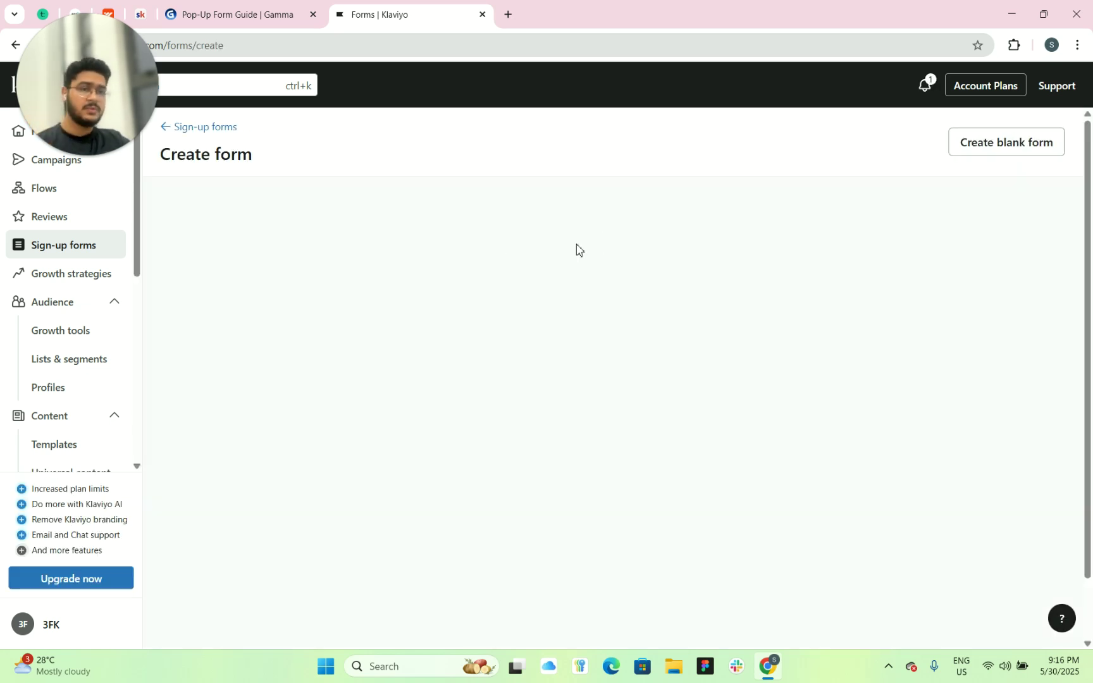
left_click(359, 223)
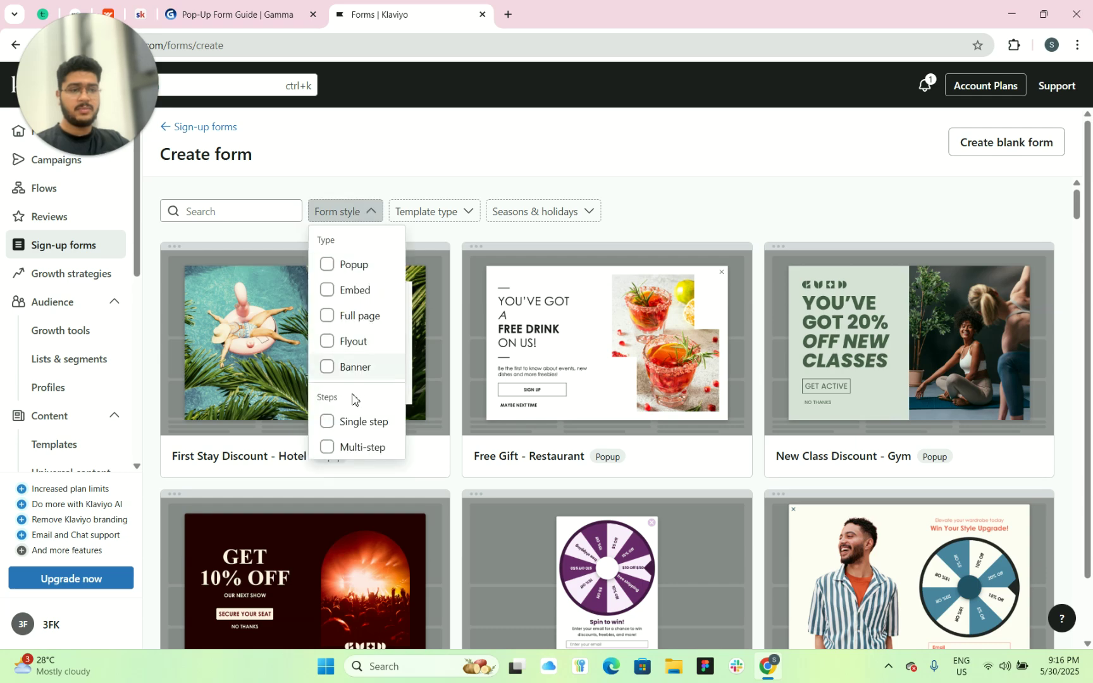
left_click(352, 326)
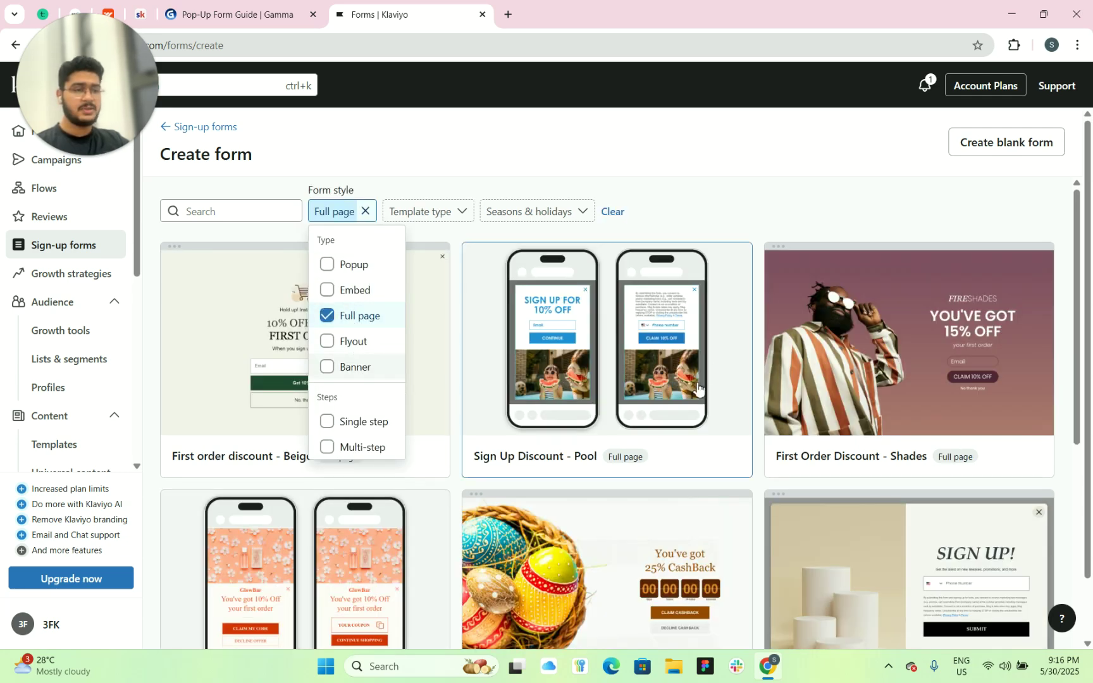
scroll(660, 373, "down", 3)
scroll(660, 374, "down", 2)
left_click(325, 276)
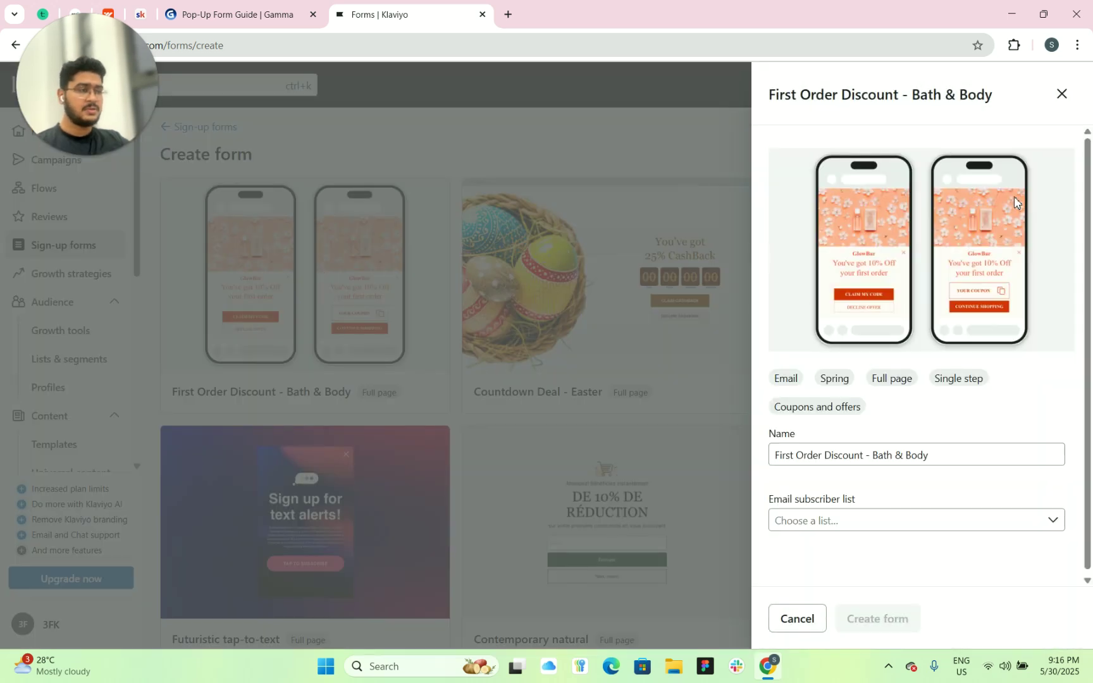
Name the new form "Mobile pop-up full page", choose its email subscriber list and create the form
left_click_drag(932, 455, 753, 470)
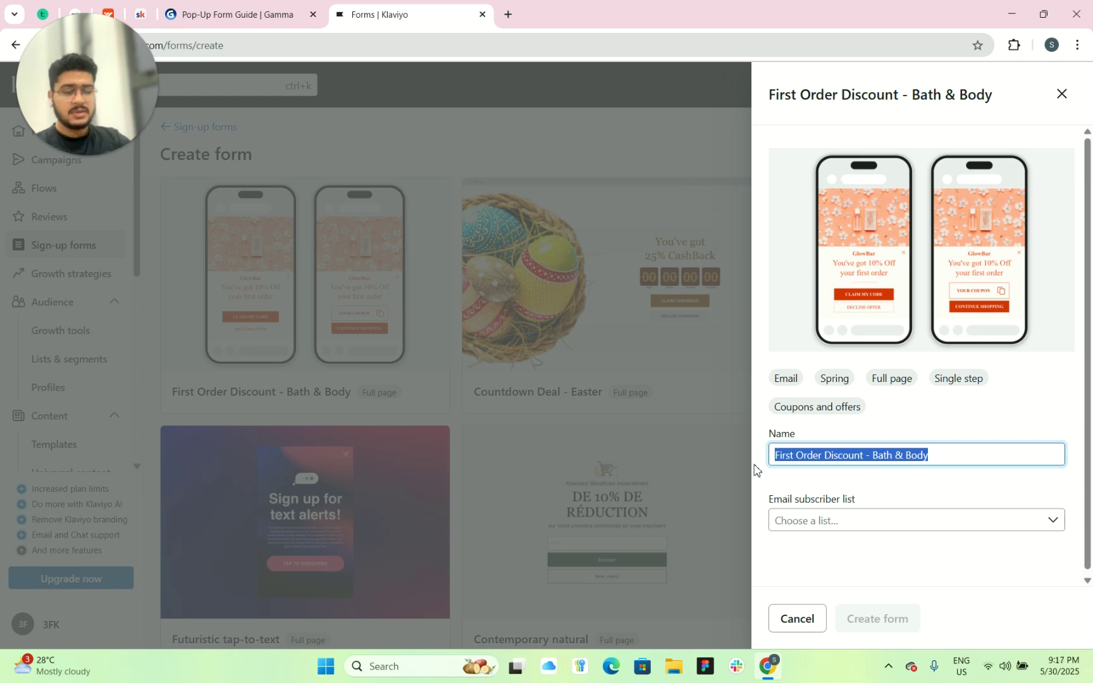
type("Mobile pop-u")
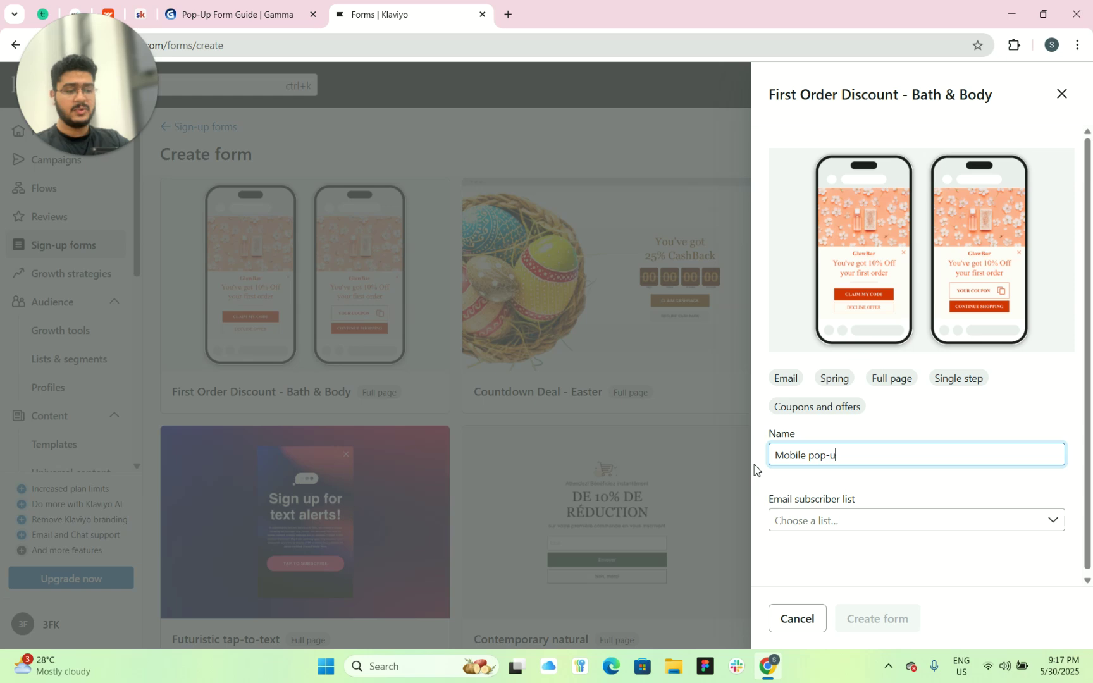
type("p full page")
left_click(911, 510)
left_click(891, 518)
left_click(891, 517)
left_click(871, 443)
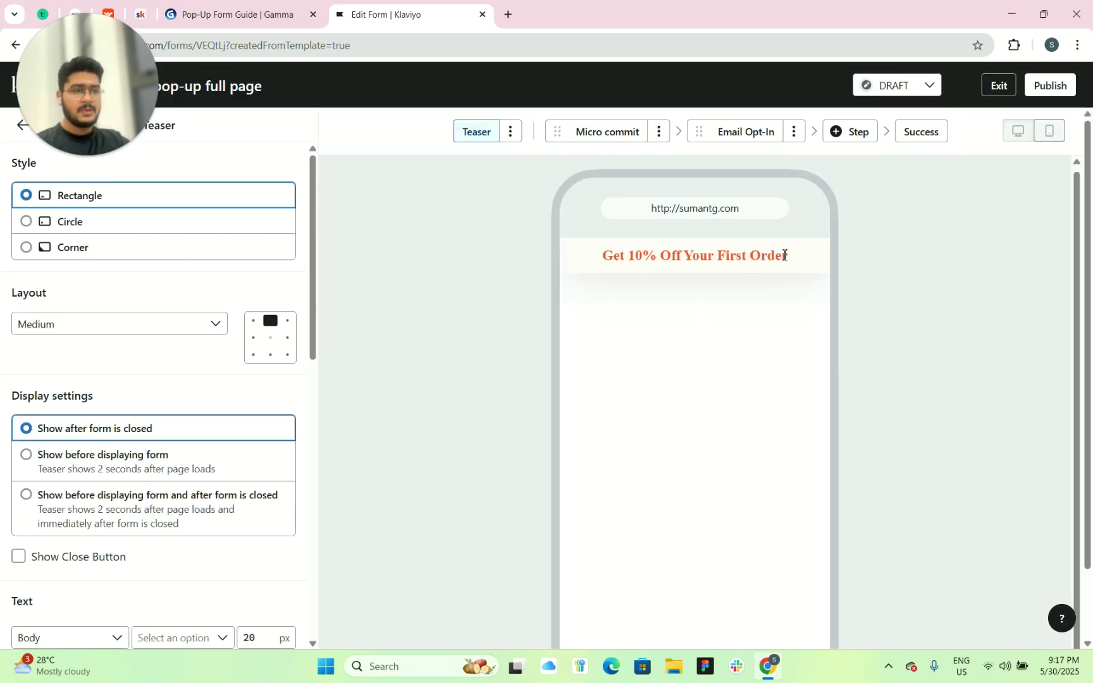
Set the teaser's style to Corner and shorten its text to "Get 10% Off"
scroll(457, 395, "down", 1)
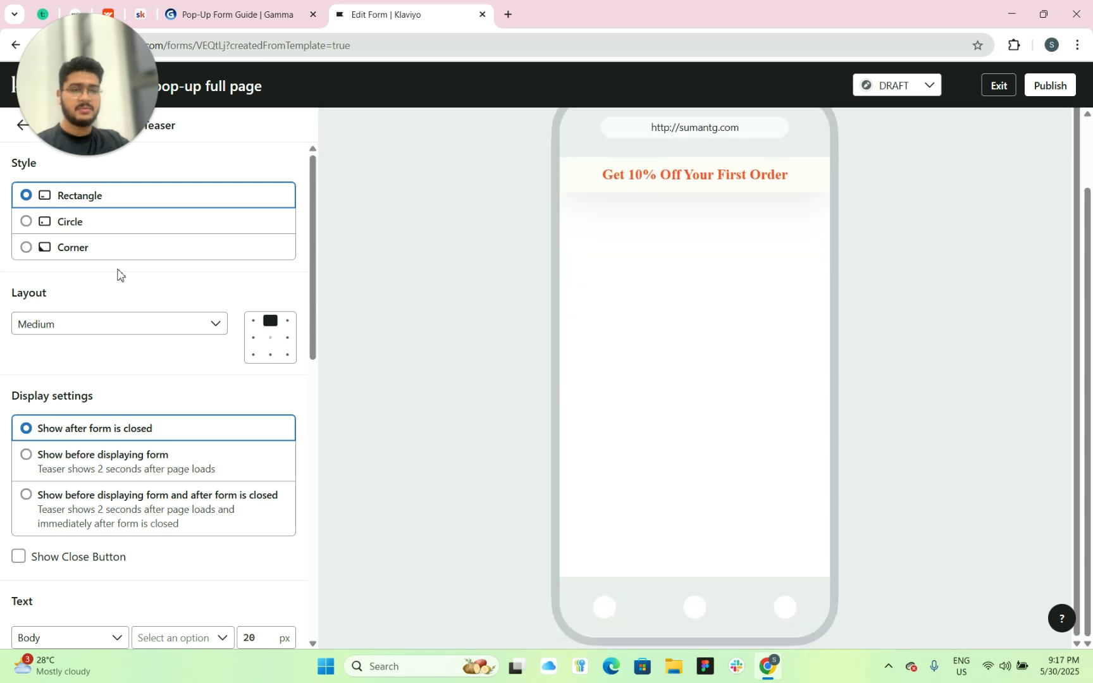
left_click(88, 251)
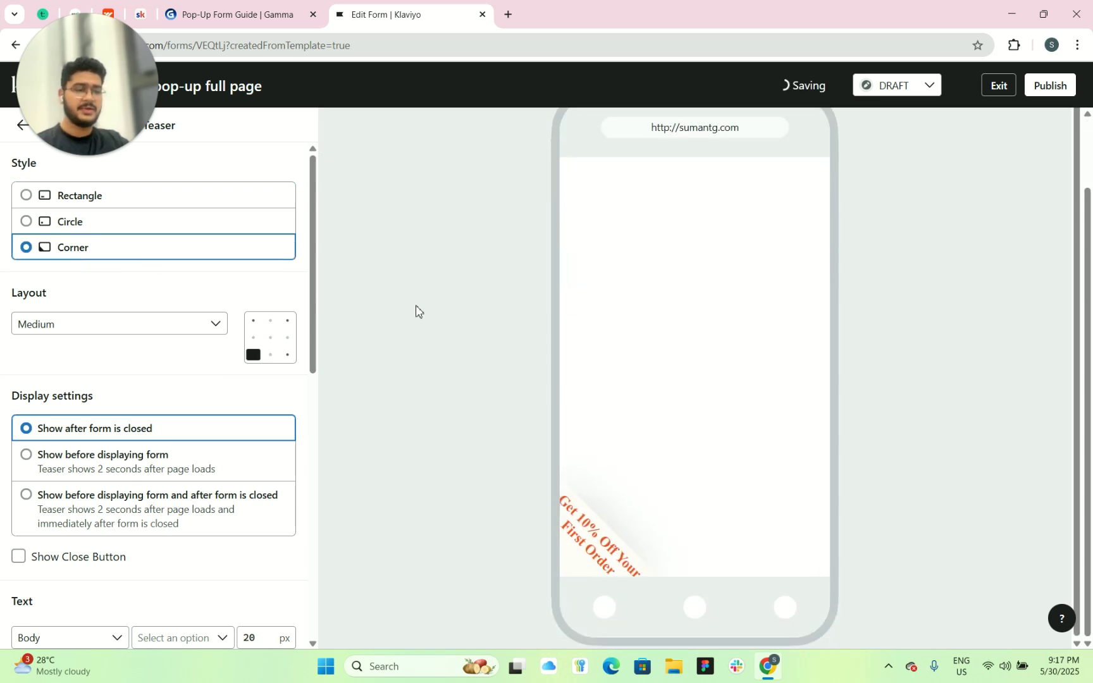
scroll(131, 487, "down", 3)
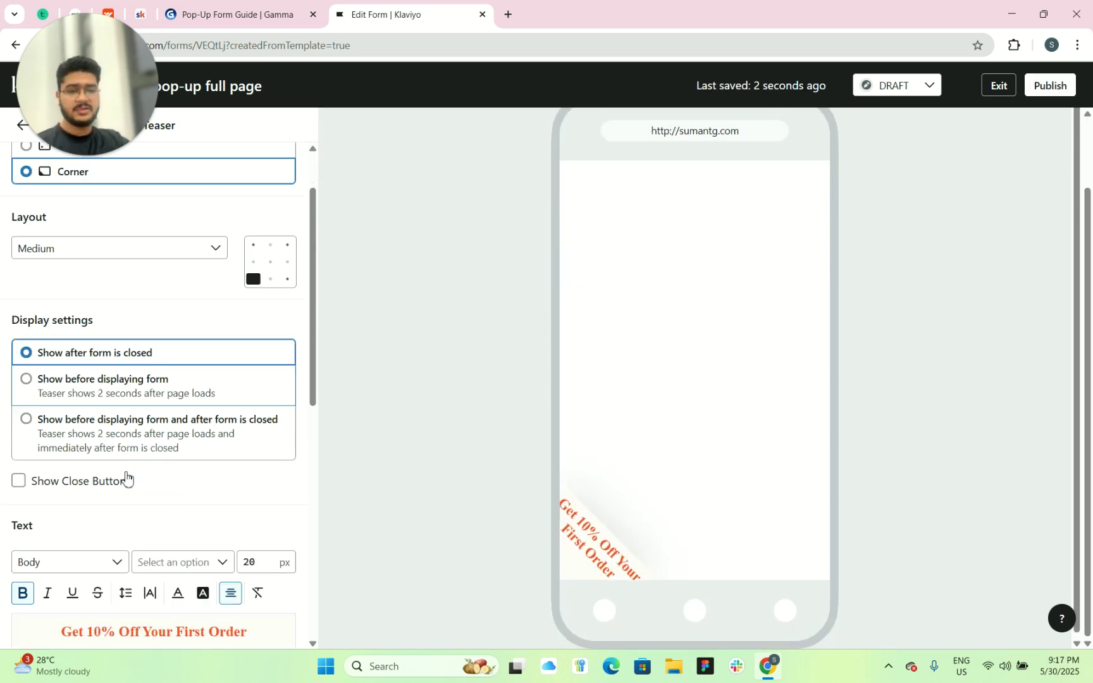
left_click_drag(253, 498, 143, 499)
key("BackSpace")
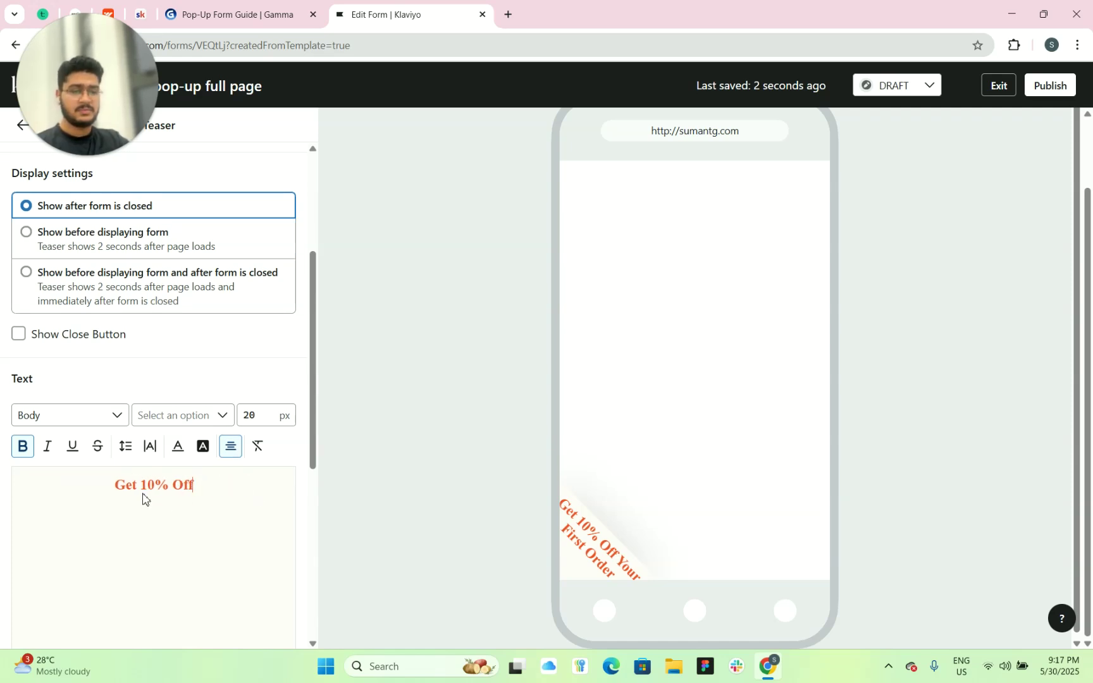
scroll(569, 455, "up", 2)
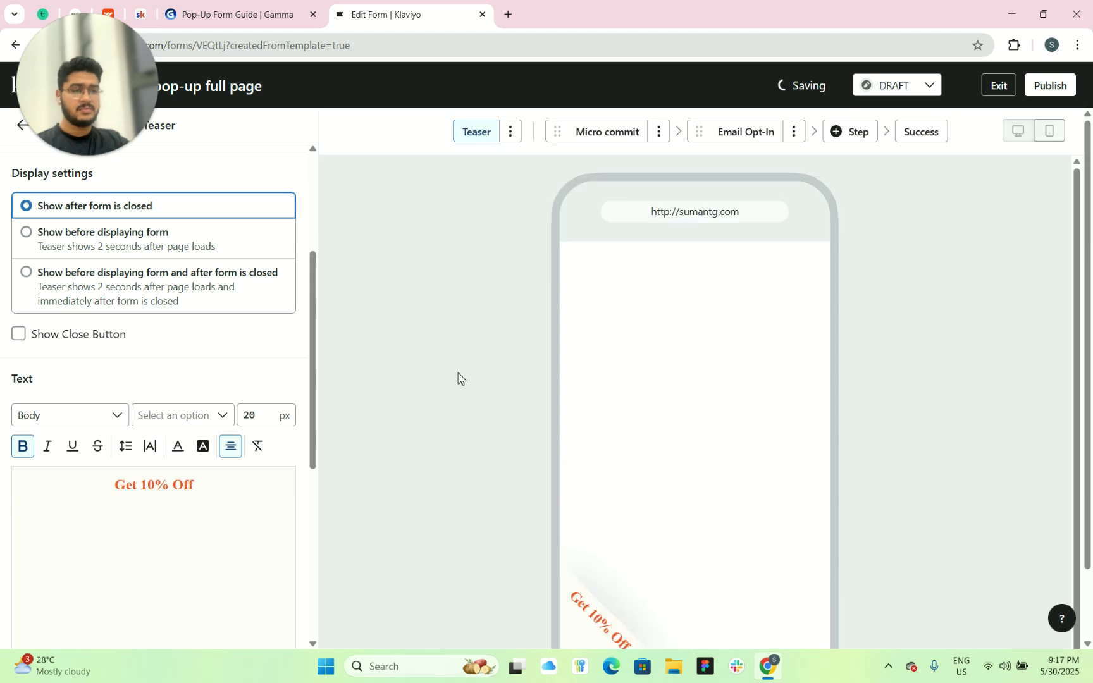
Delete the flower product image from the top of the Micro commit step
left_click(598, 135)
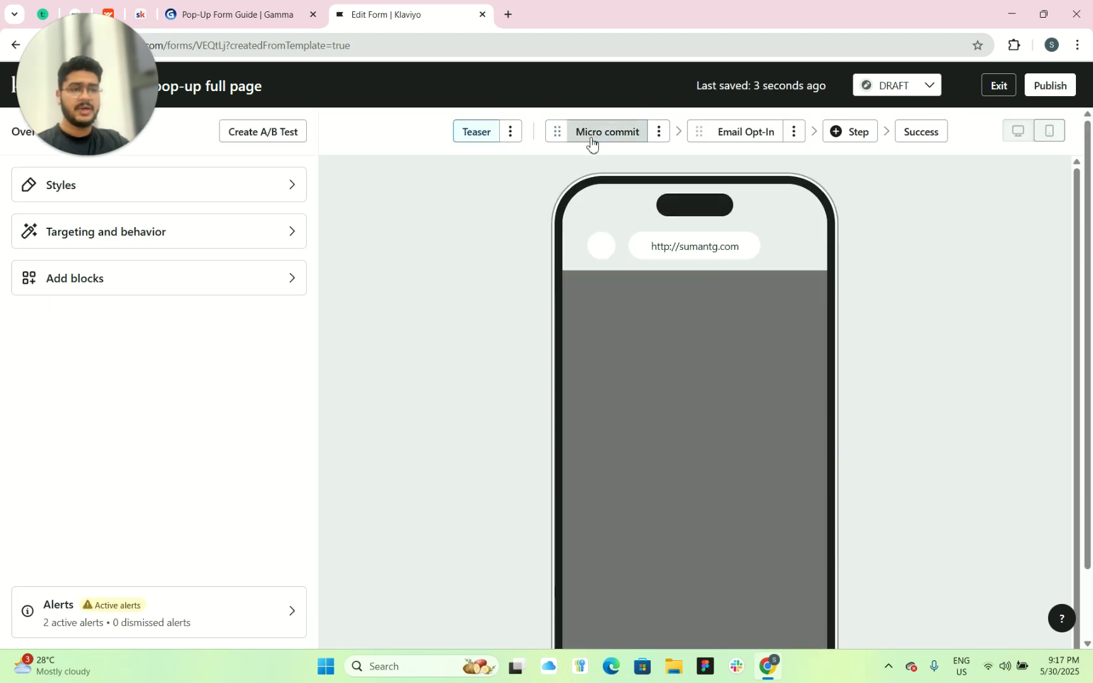
mouse_move(763, 337)
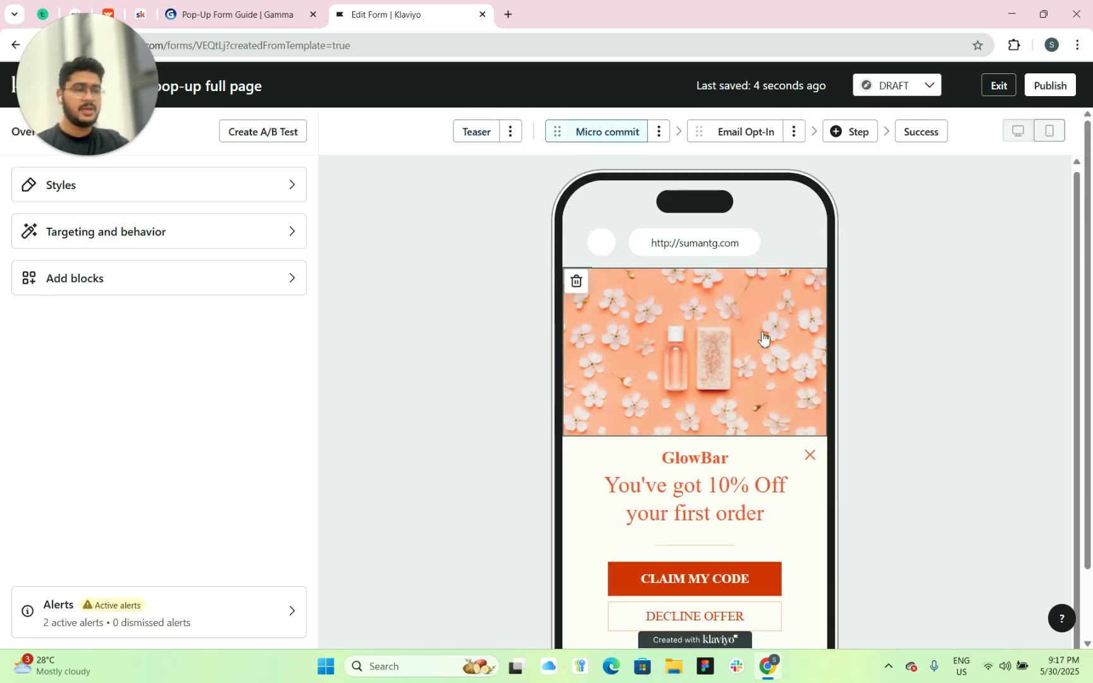
left_click(576, 281)
left_click(755, 393)
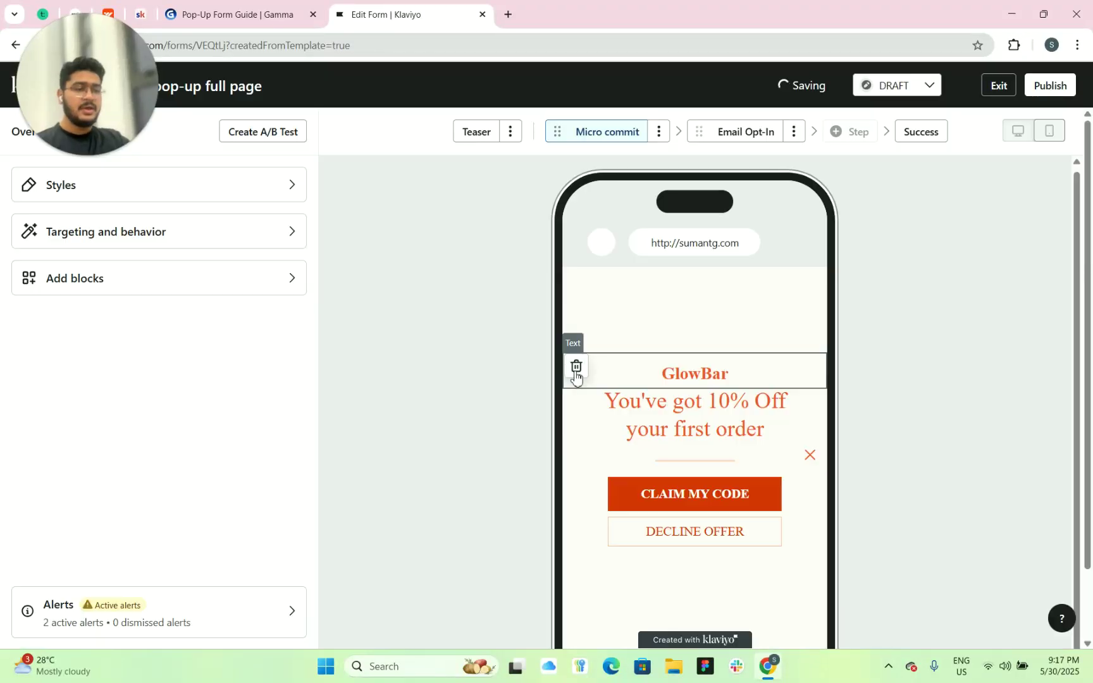
scroll(430, 481, "down", 1)
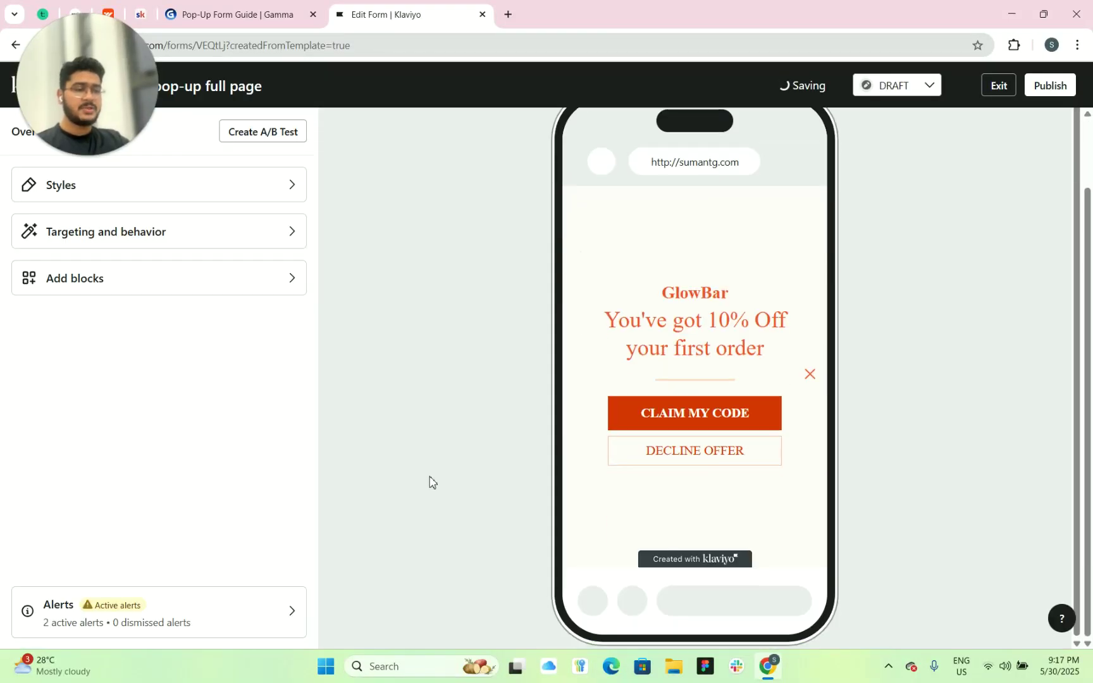
Turn on the background image option in the form's style settings
left_click(178, 233)
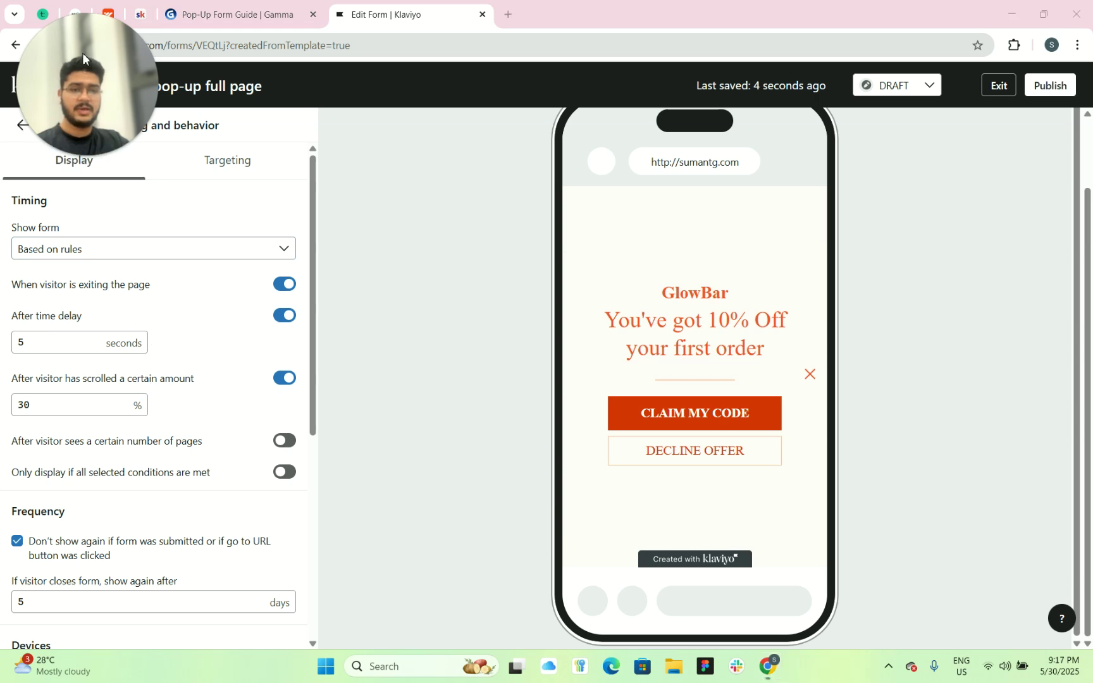
left_click_drag(83, 52, 1000, 52)
left_click(24, 126)
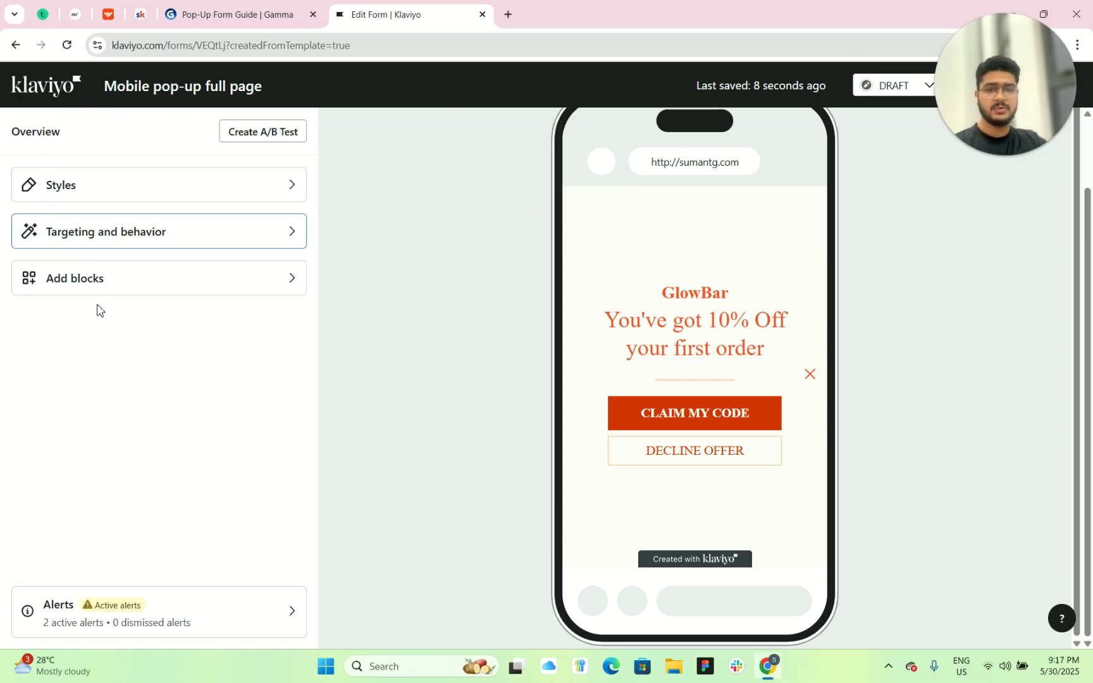
left_click(137, 182)
scroll(139, 386, "down", 3)
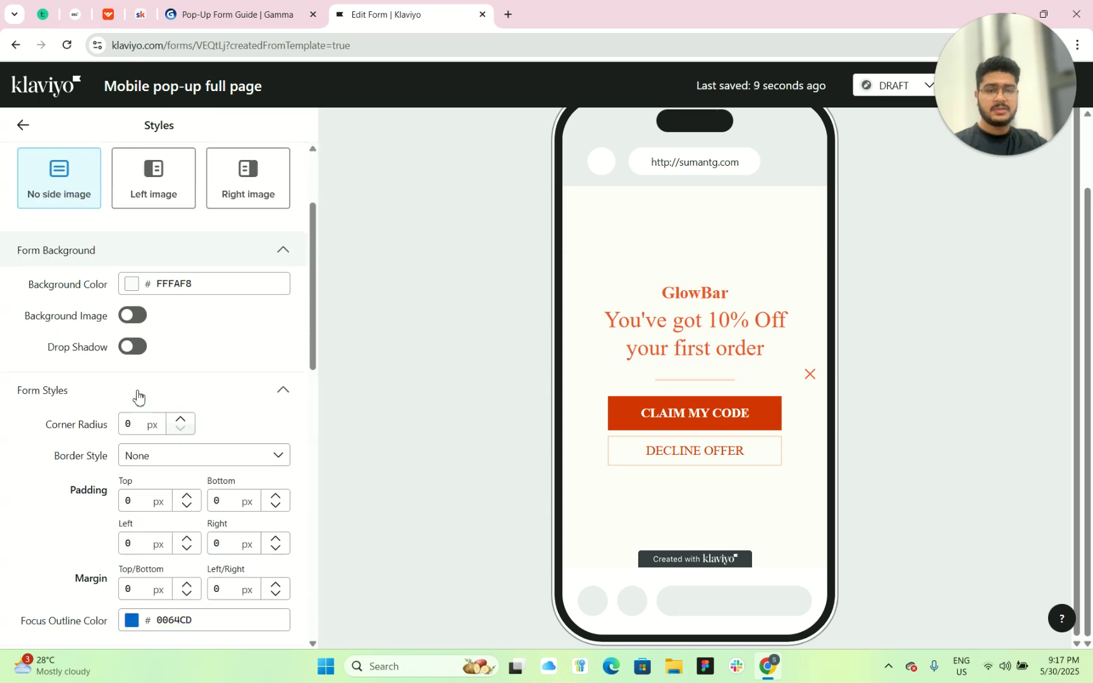
left_click(132, 287)
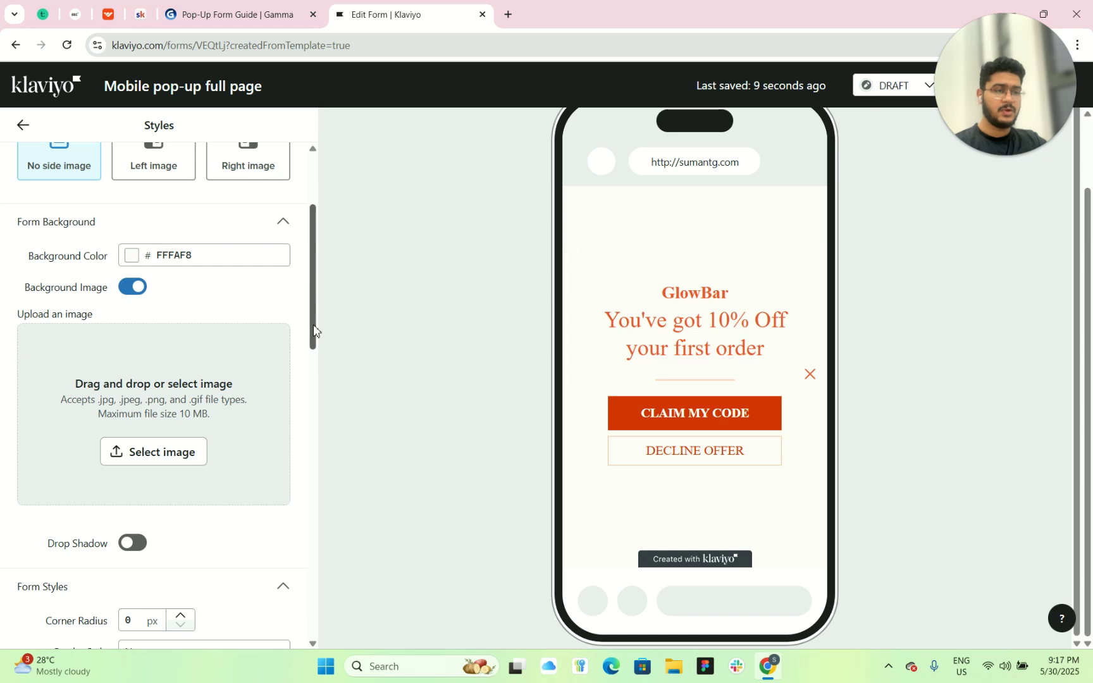
scroll(313, 329, "up", 3)
Break the Micro commit heading into three lines: "You've got", "10% Off" and "your first order"
left_click(725, 344)
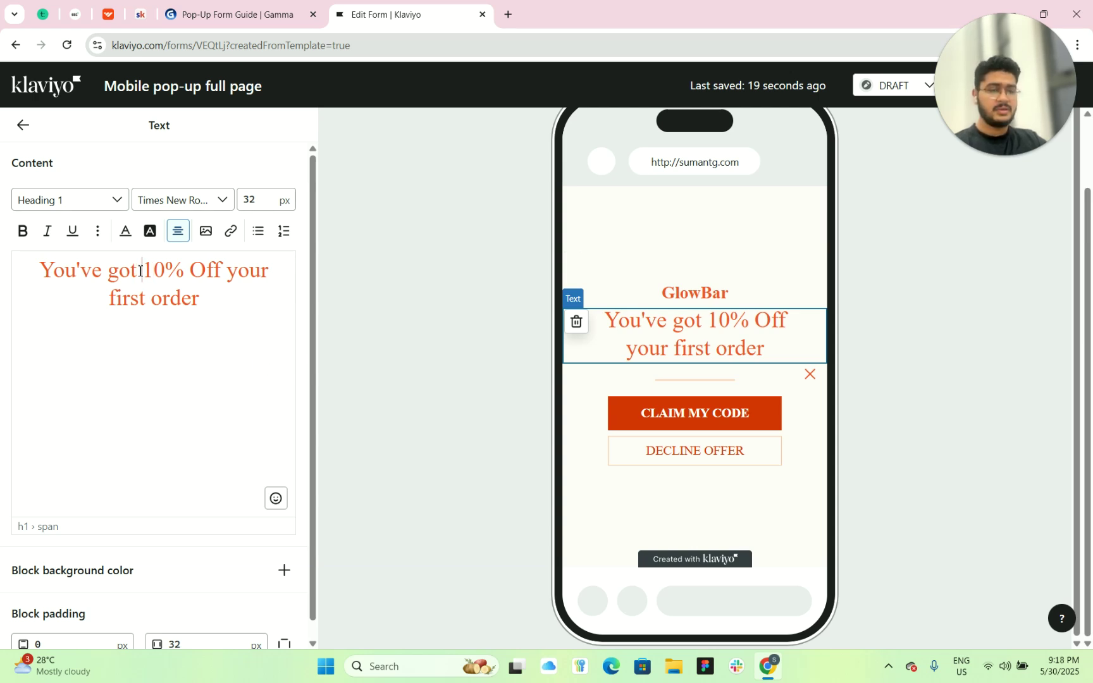
key("Return")
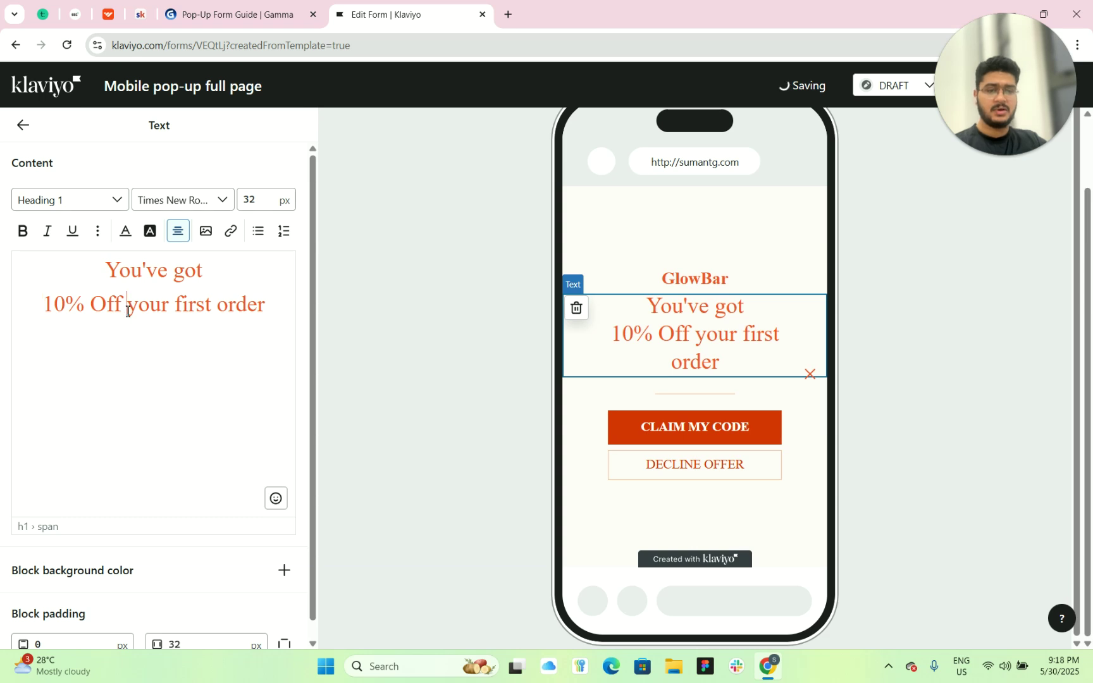
key("Return")
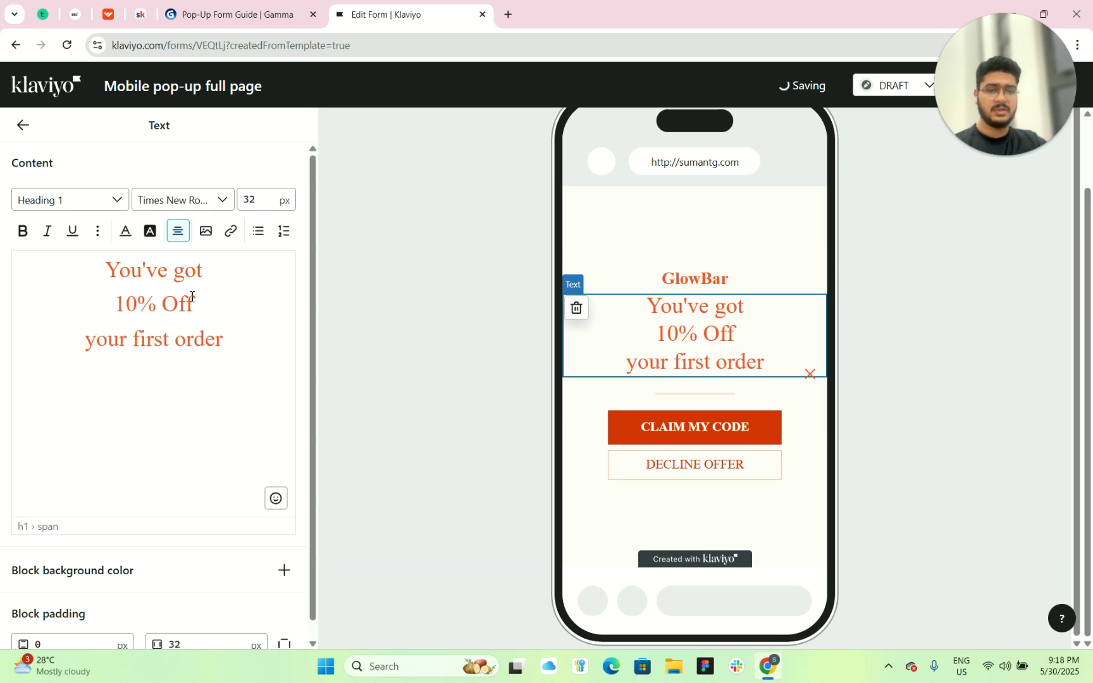
Make the "10% Off" line of the heading bold without italics
left_click_drag(177, 310, 116, 308)
key("ctrl+z")
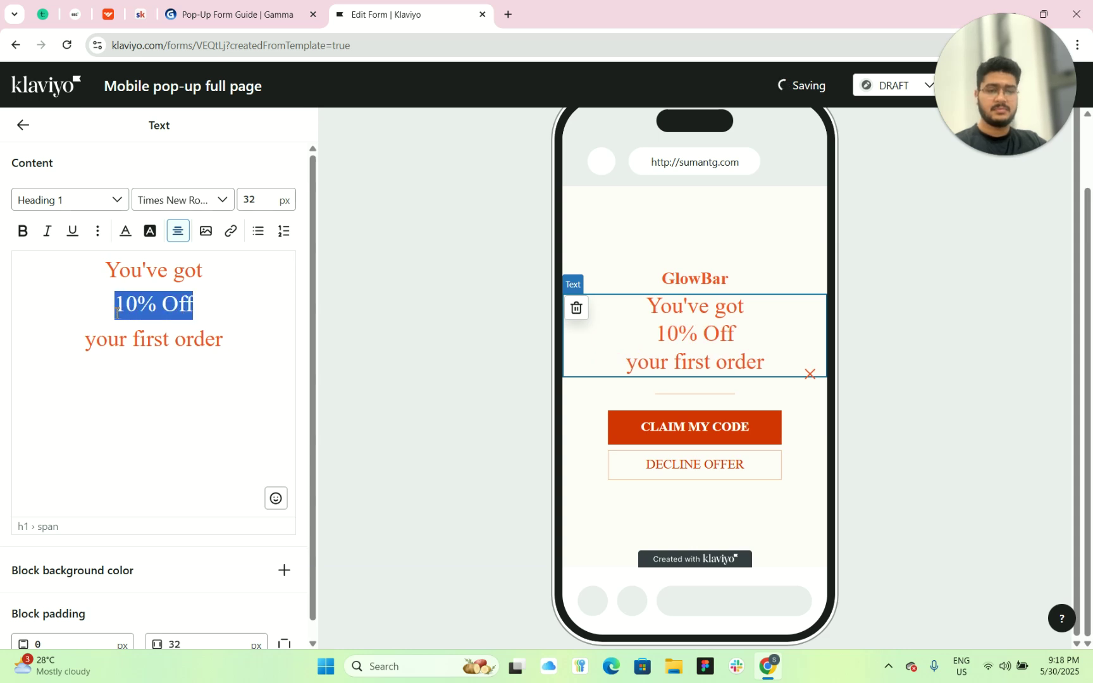
left_click(47, 231)
left_click(23, 232)
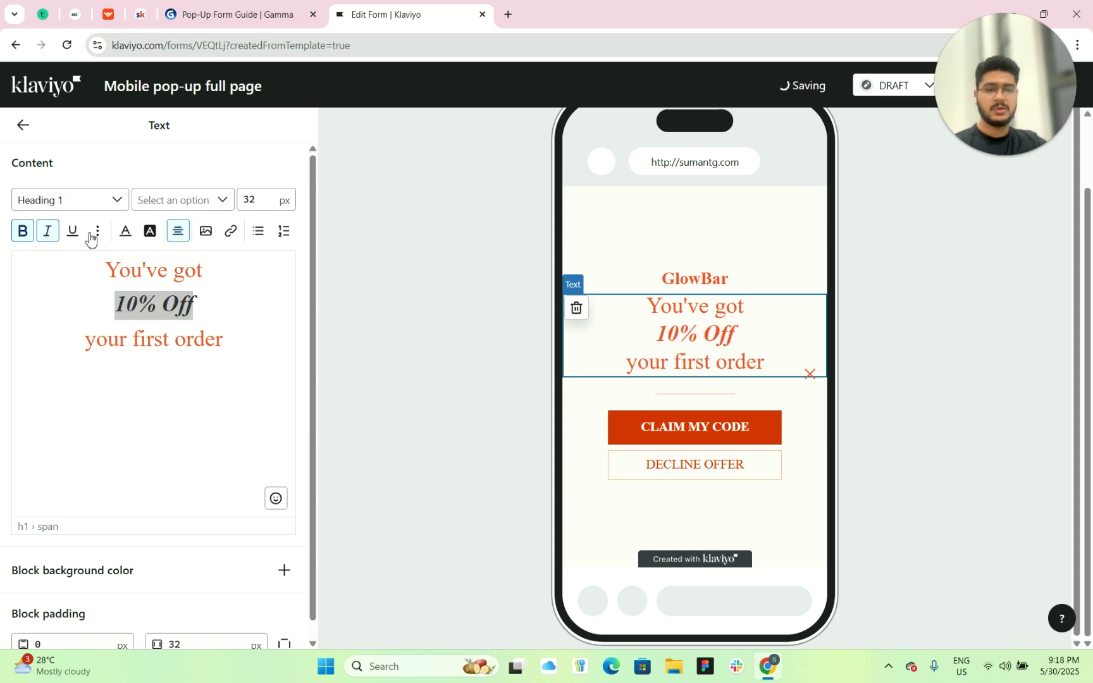
left_click(47, 231)
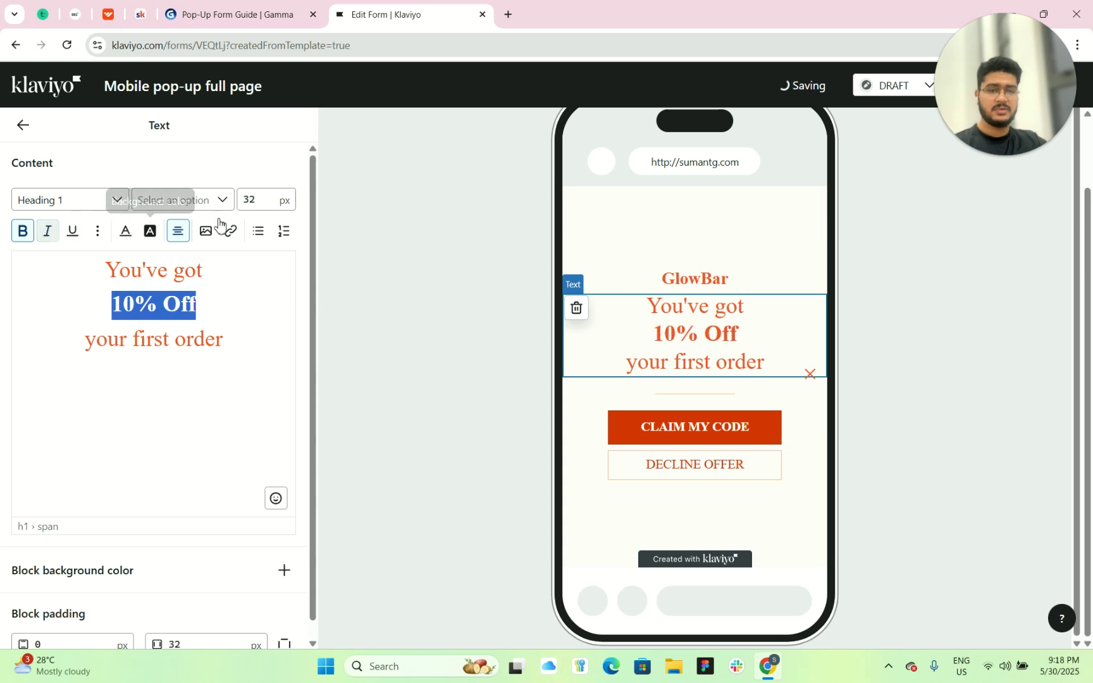
Set the font size of the "10% Off" line to 80 px
left_click(260, 201)
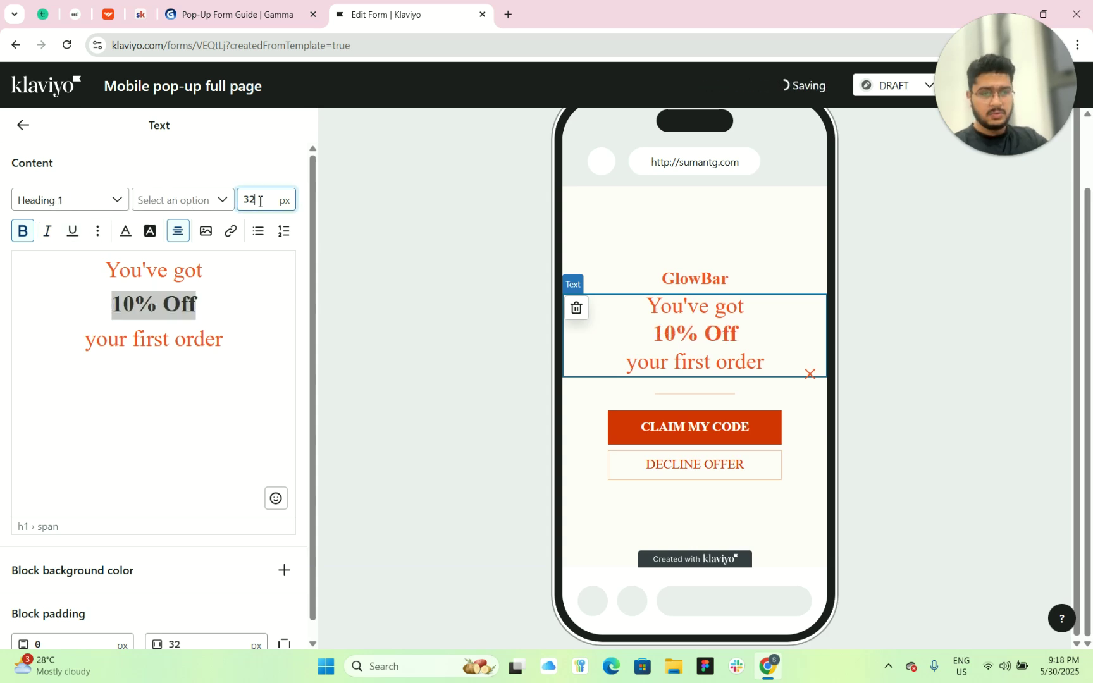
key("Left")
key("BackSpace")
type("6")
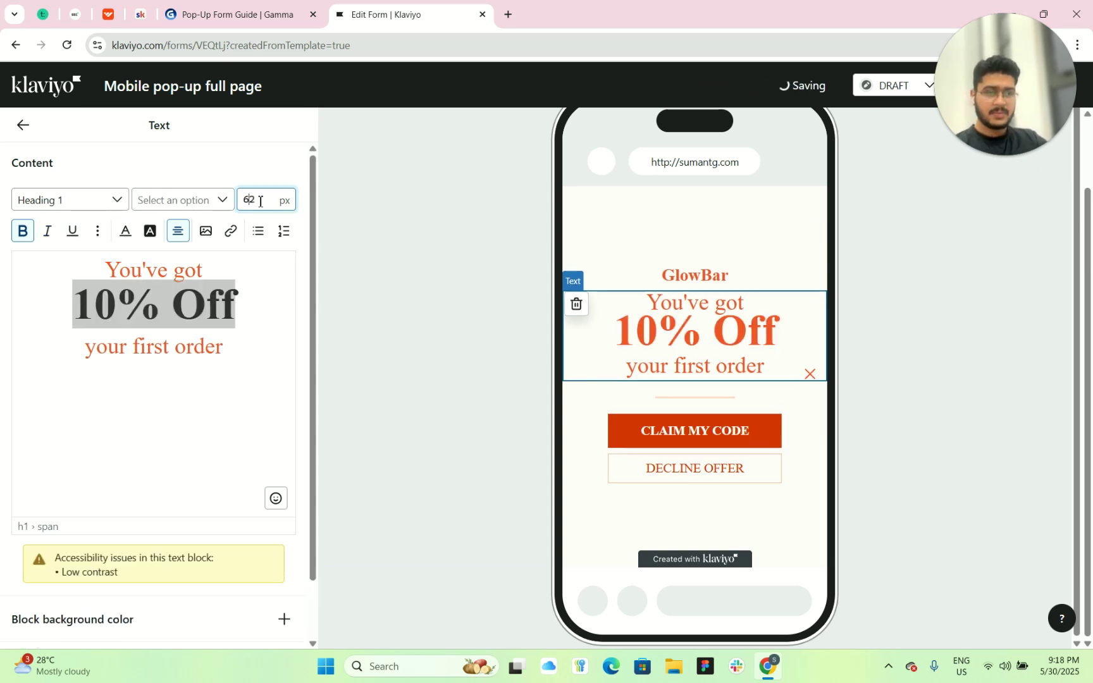
key("Up")
key("Up")
key("Up")
key("Up")
key("Up")
key("Up")
key("Up")
key("Up")
key("Up")
key("Up")
key("Up")
key("Up")
key("Up")
key("Up")
key("Up")
key("Up")
key("Up")
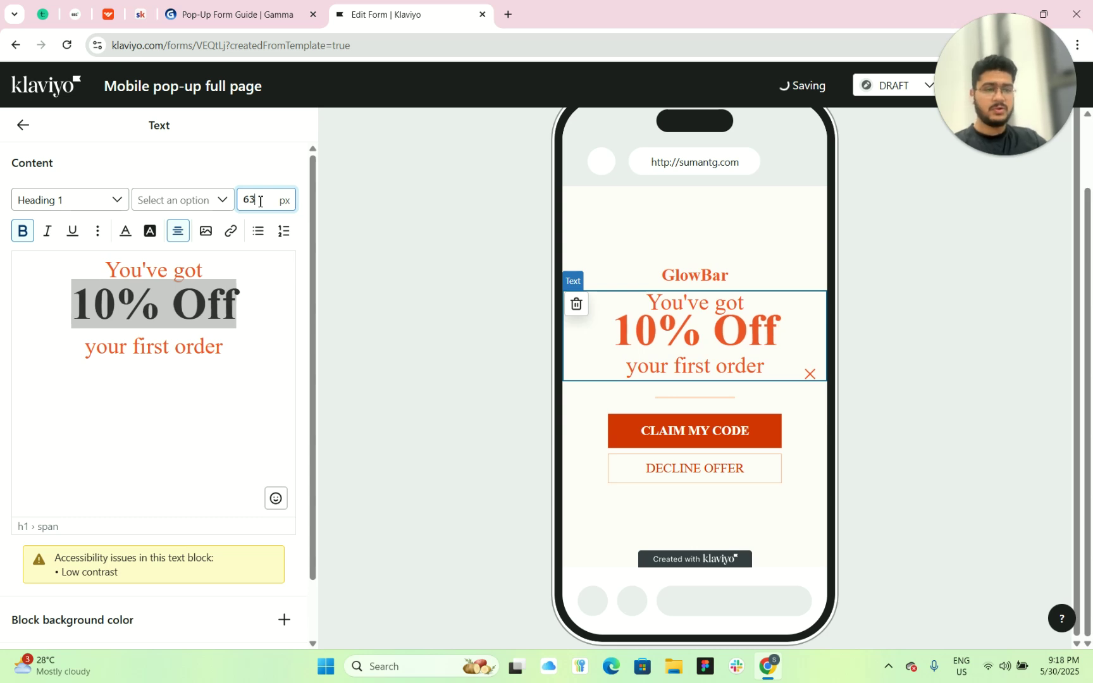
key("Up")
key("Up")
key("Up")
key("Up")
key("Up")
key("Up")
key("Up")
key("Up")
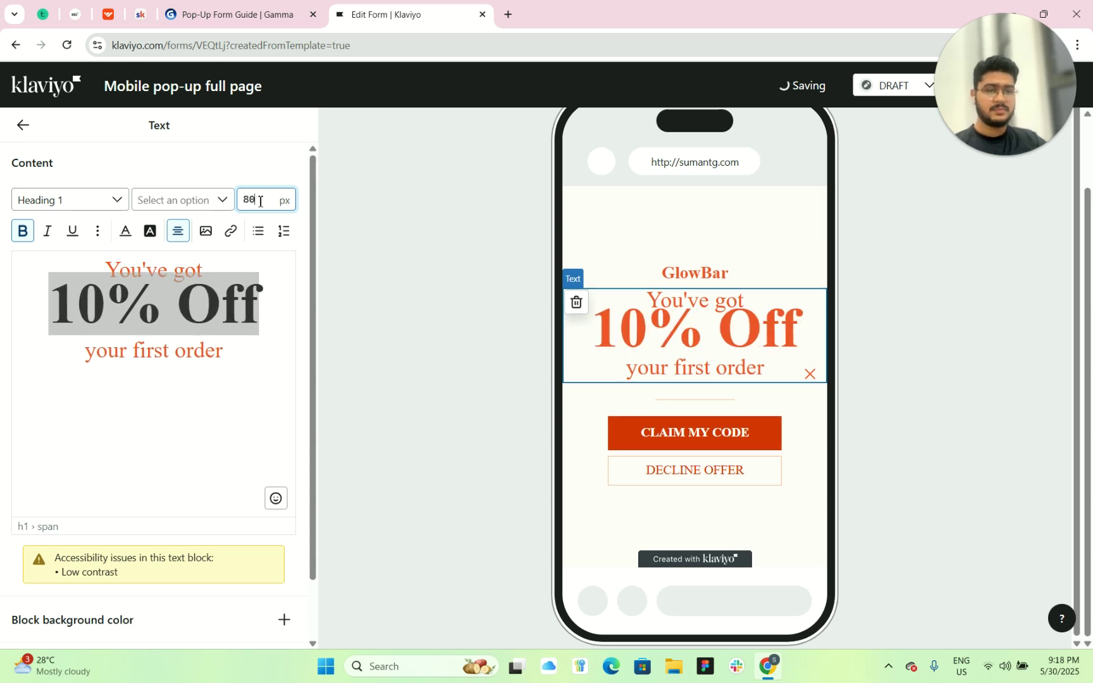
key("Down")
key("Down")
key("Down")
key("Down")
key("Down")
key("Down")
key("Down")
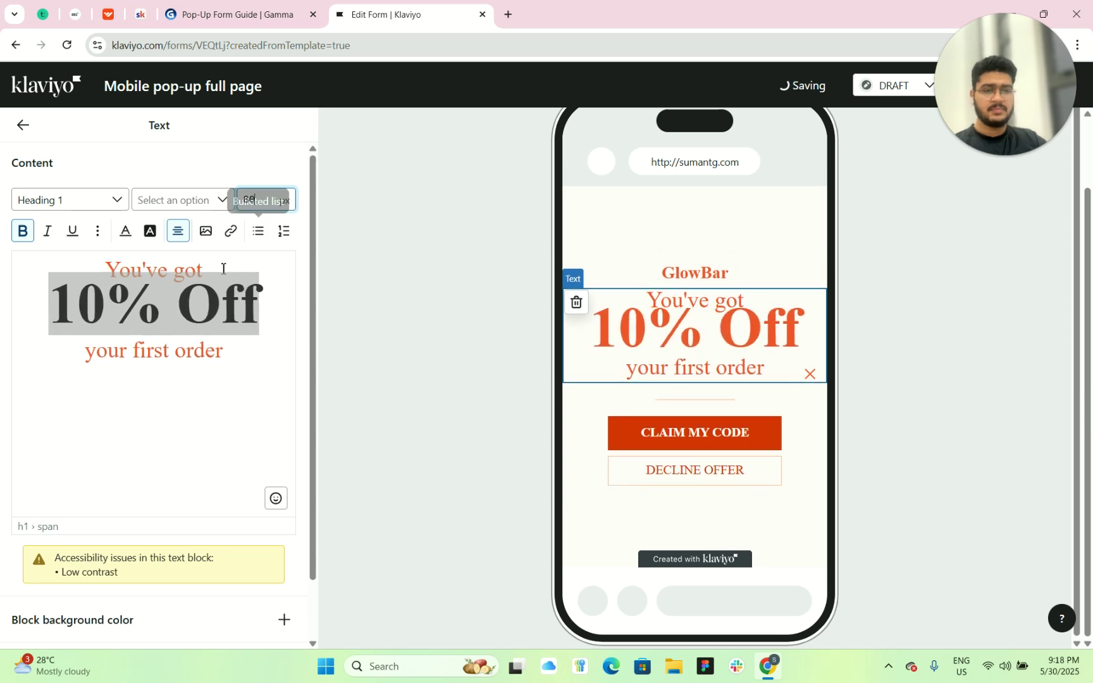
Insert an empty line between "You've got" and "10% Off" in the heading
right_click(220, 273)
left_click(113, 264)
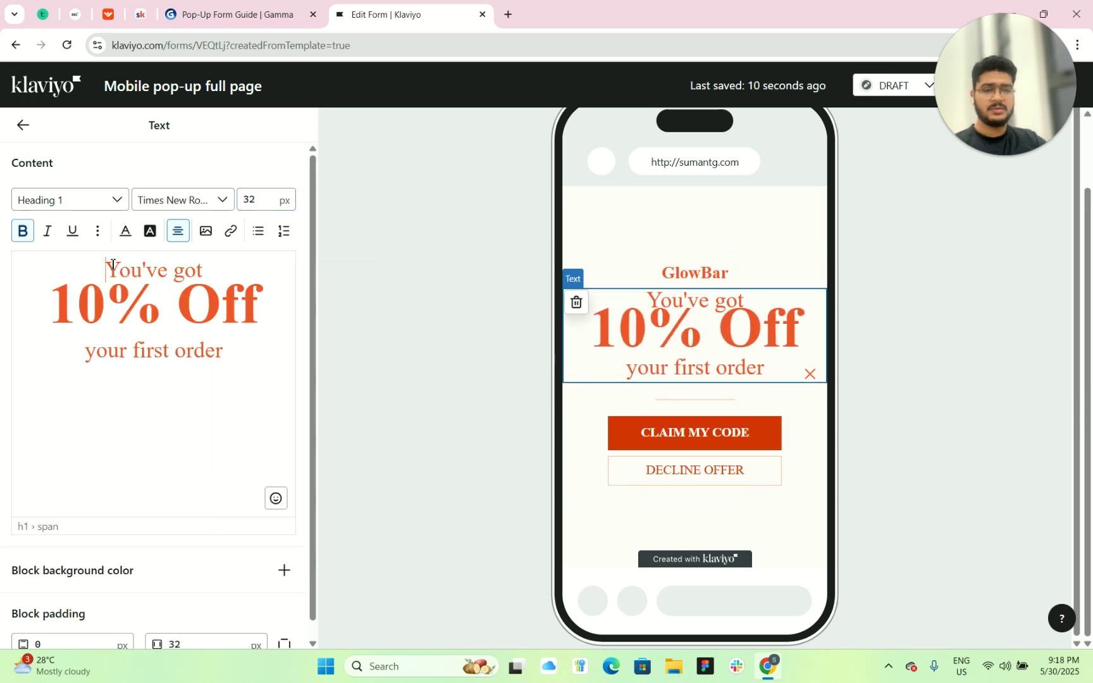
key("Return")
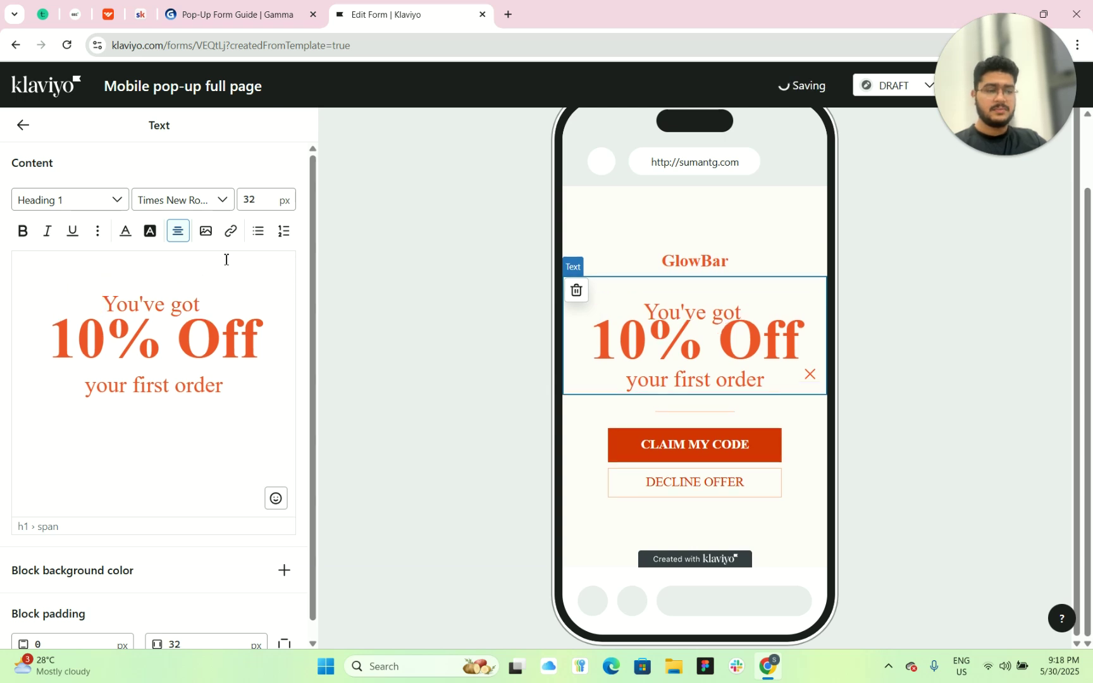
key("BackSpace")
key("Return")
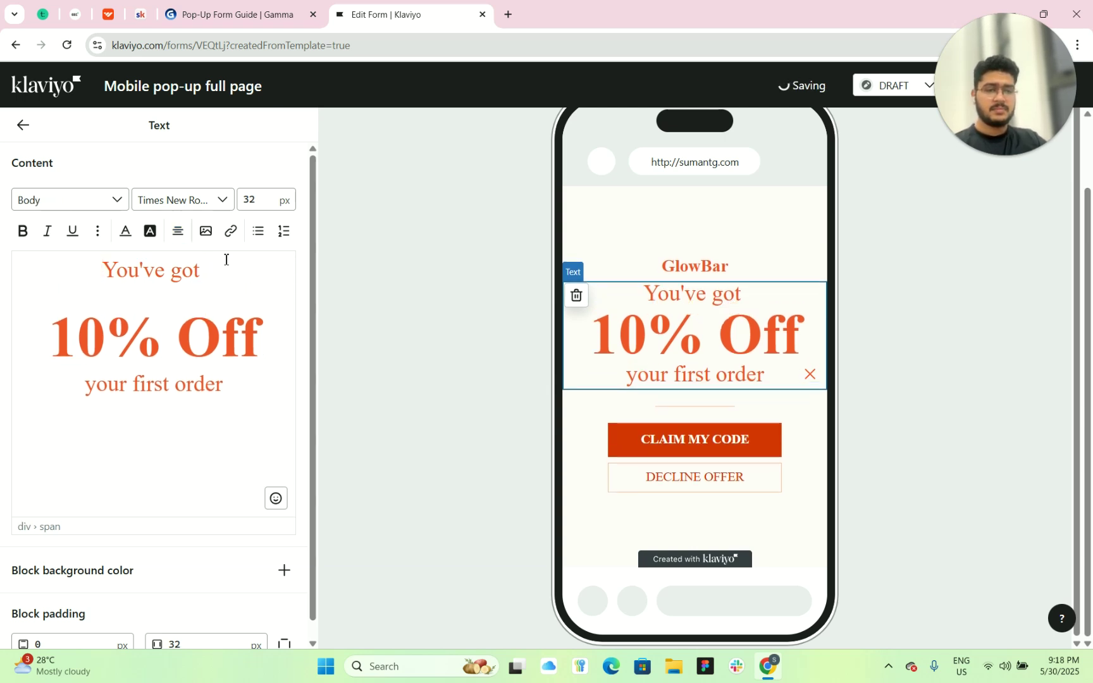
Remove the extra space after "You've got" and set the font size of the "your first order" line to 20 px
key("BackSpace")
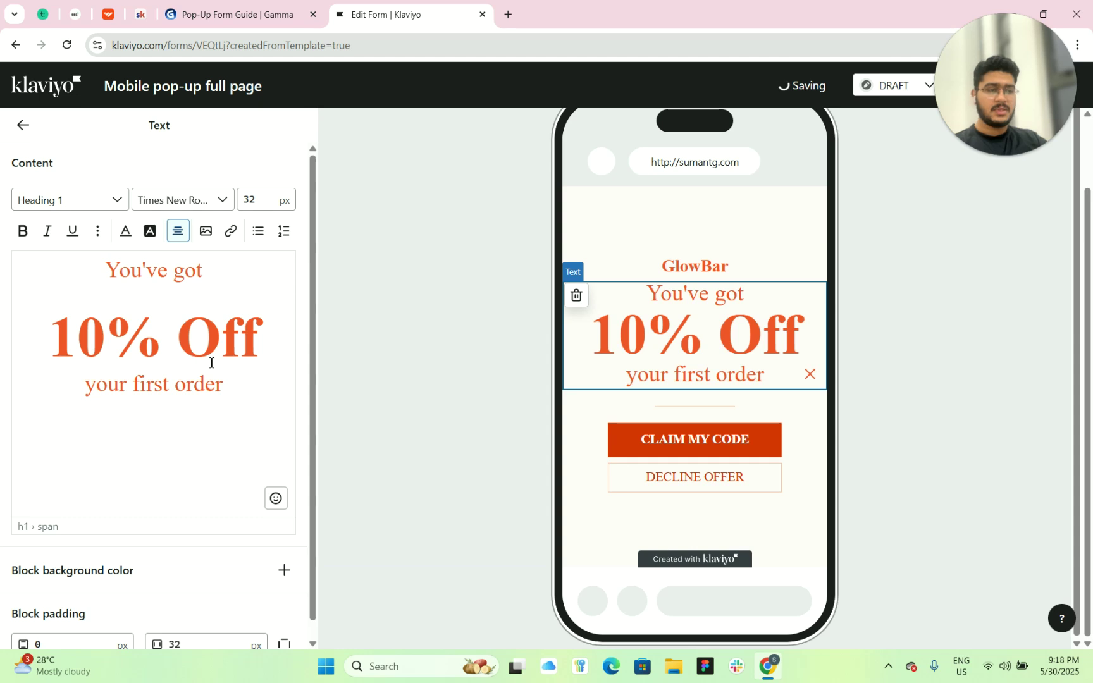
left_click_drag(85, 384, 234, 405)
left_click(258, 198)
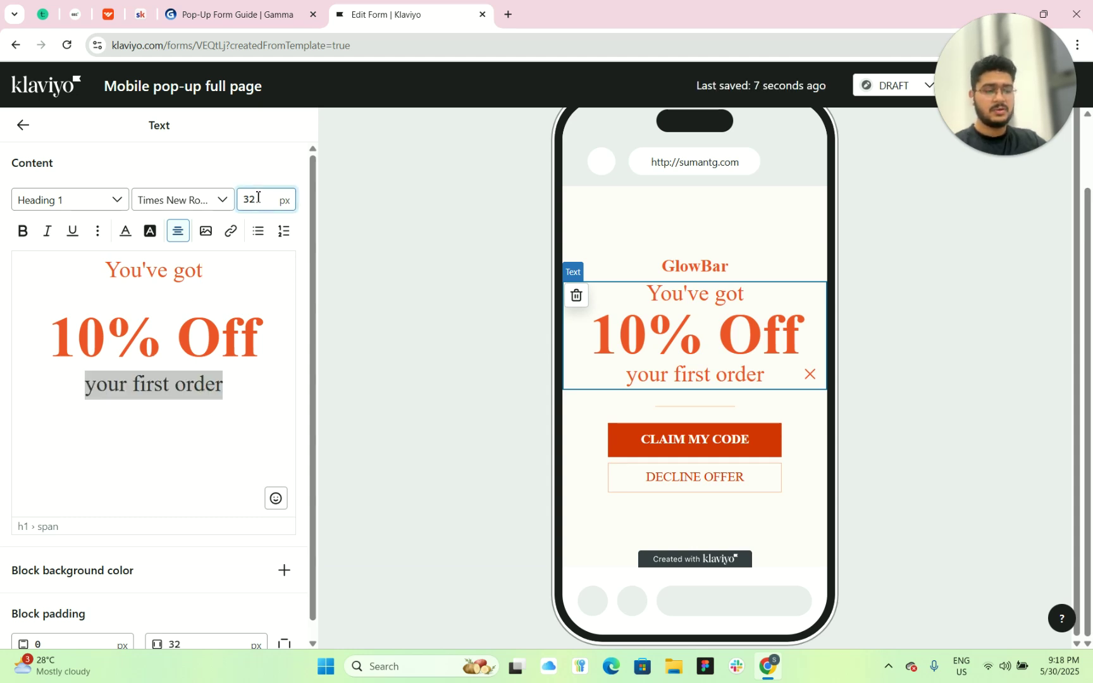
key("BackSpace")
key("BackSpace")
type("28")
key("BackSpace")
type("0")
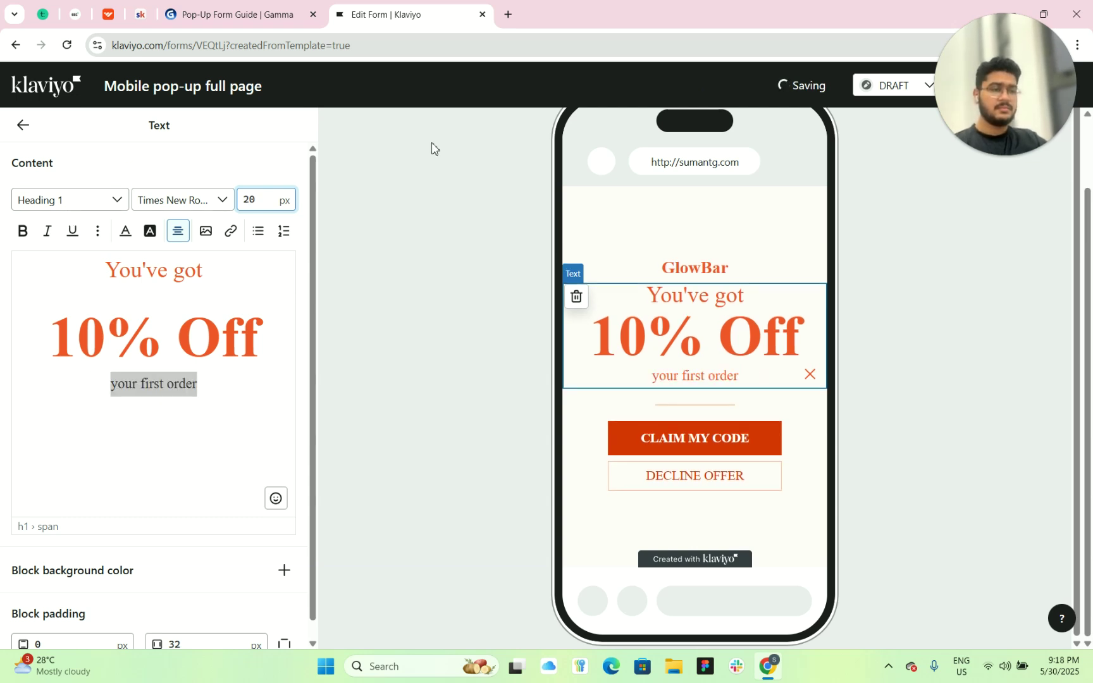
Set the bottom padding of the GlowBar text block to 30 px
left_click(706, 267)
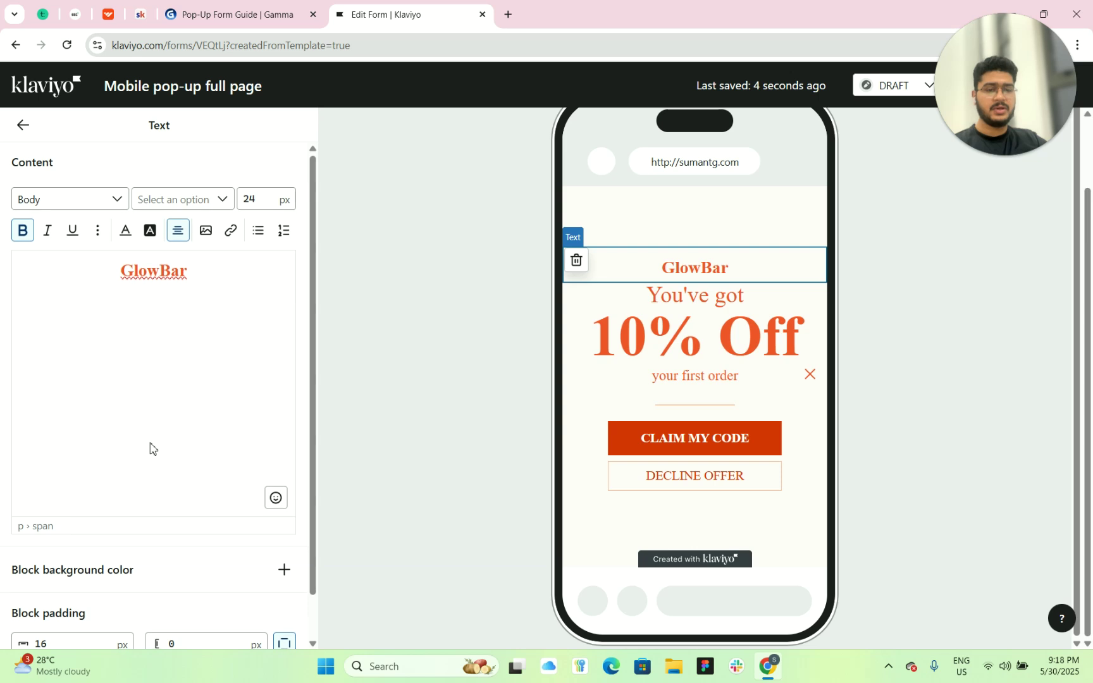
left_click(75, 631)
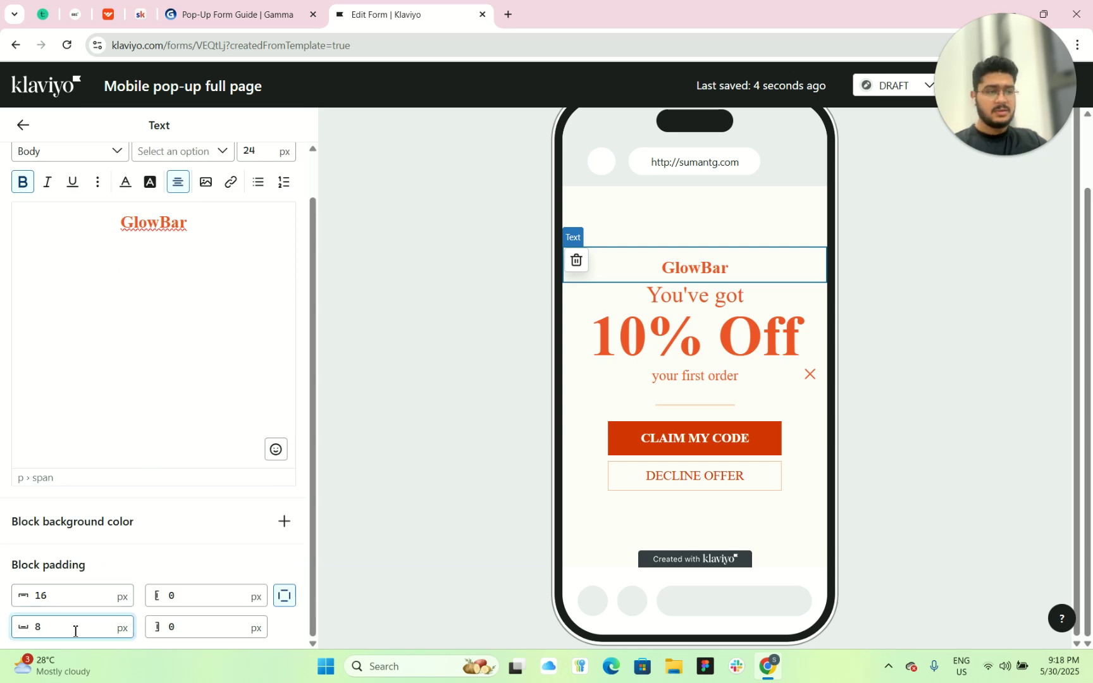
key("BackSpace")
type("12")
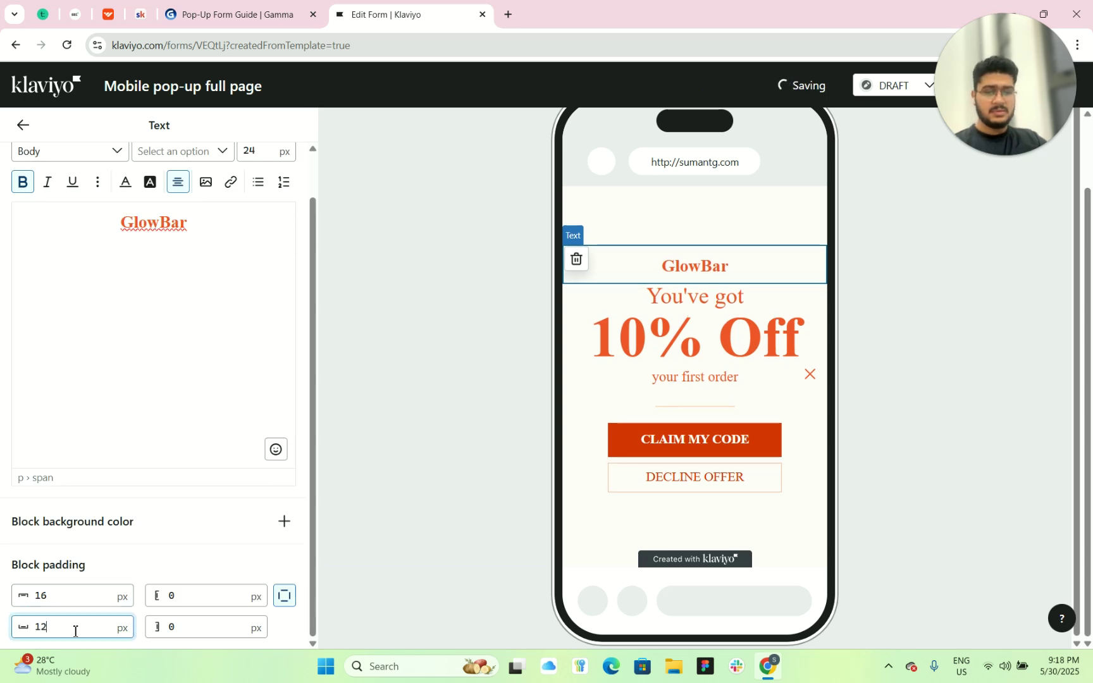
key("BackSpace")
key("BackSpace")
type("28")
key("BackSpace")
key("BackSpace")
type("30")
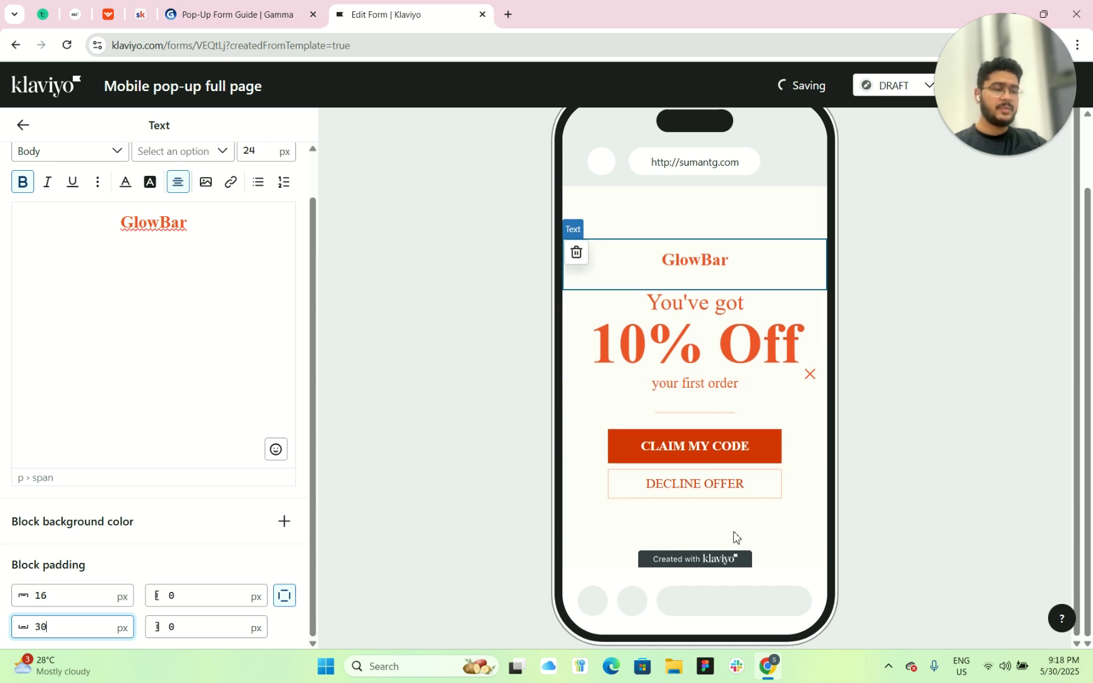
Set the bottom padding of the DECLINE OFFER button block to 54 px
left_click(705, 500)
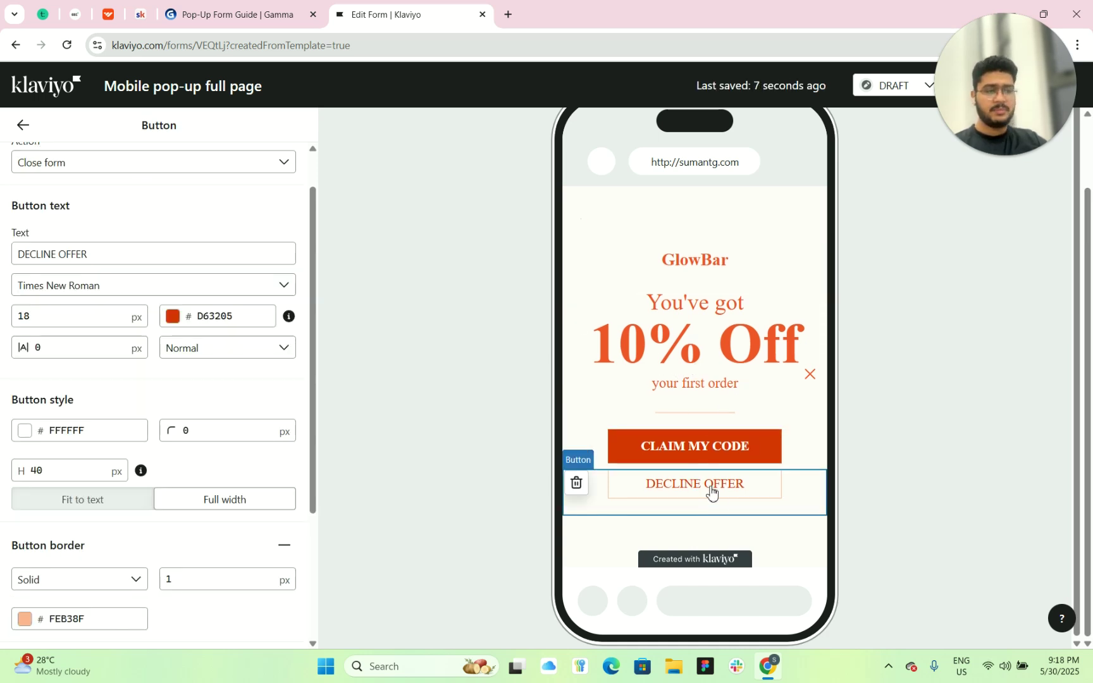
scroll(116, 553, "down", 3)
left_click(101, 628)
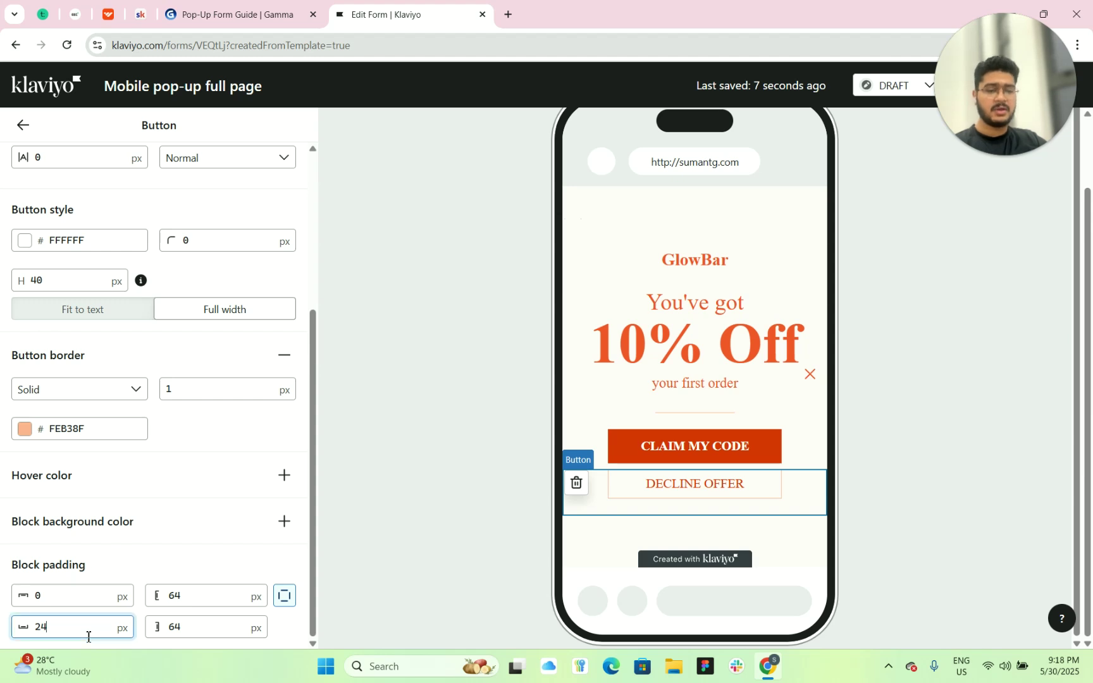
key("Up")
key("Up")
key("Up")
key("Up")
key("Up")
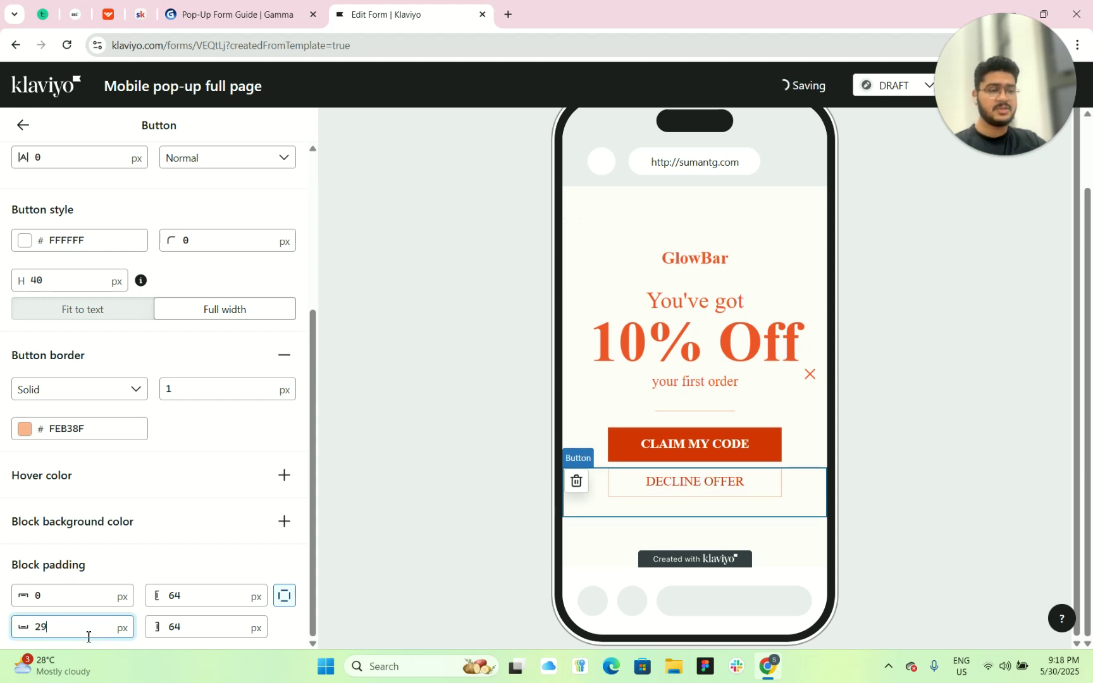
key("Up")
key("Up")
key("Up")
key("Up")
key("Up")
key("Up")
key("Up")
key("Up")
key("Up")
key("Up")
key("Up")
key("Up")
key("Up")
key("Up")
key("Up")
key("Up")
key("Up")
key("Up")
key("Up")
key("Up")
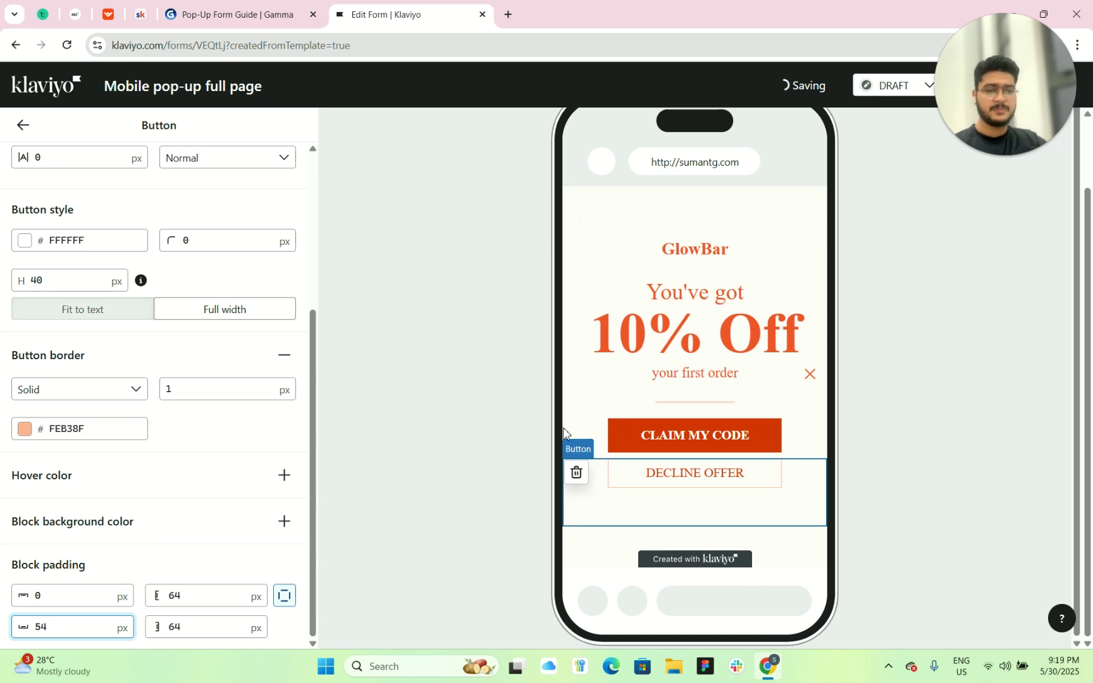
Delete the divider image between the heading and the CLAIM MY CODE button
left_click(706, 254)
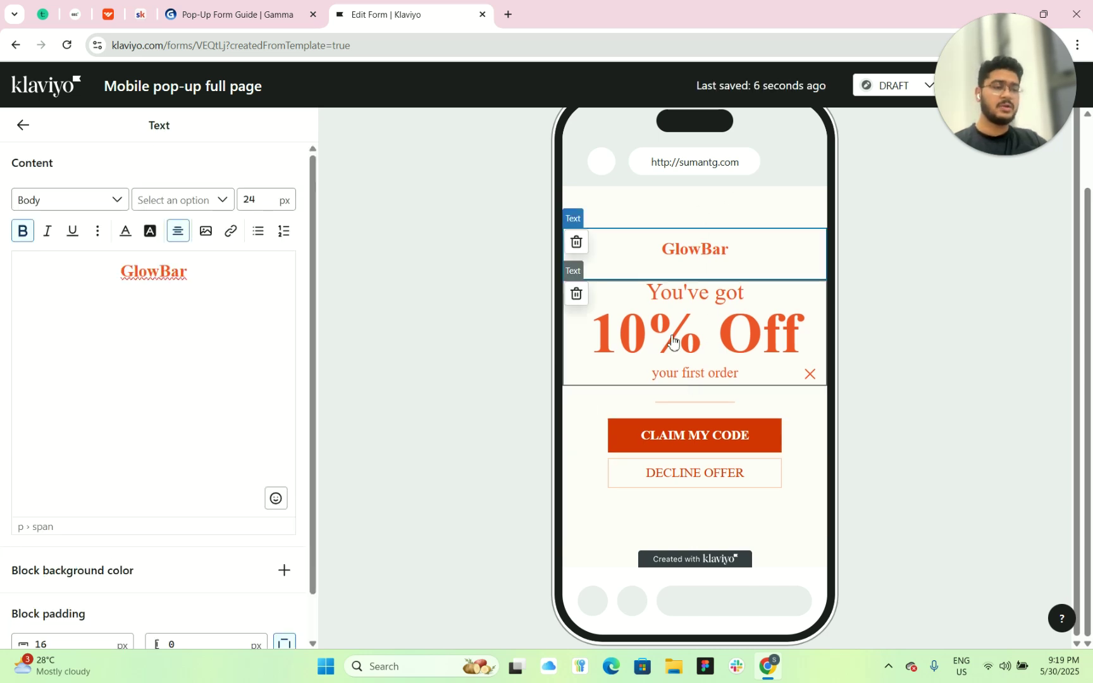
left_click(698, 402)
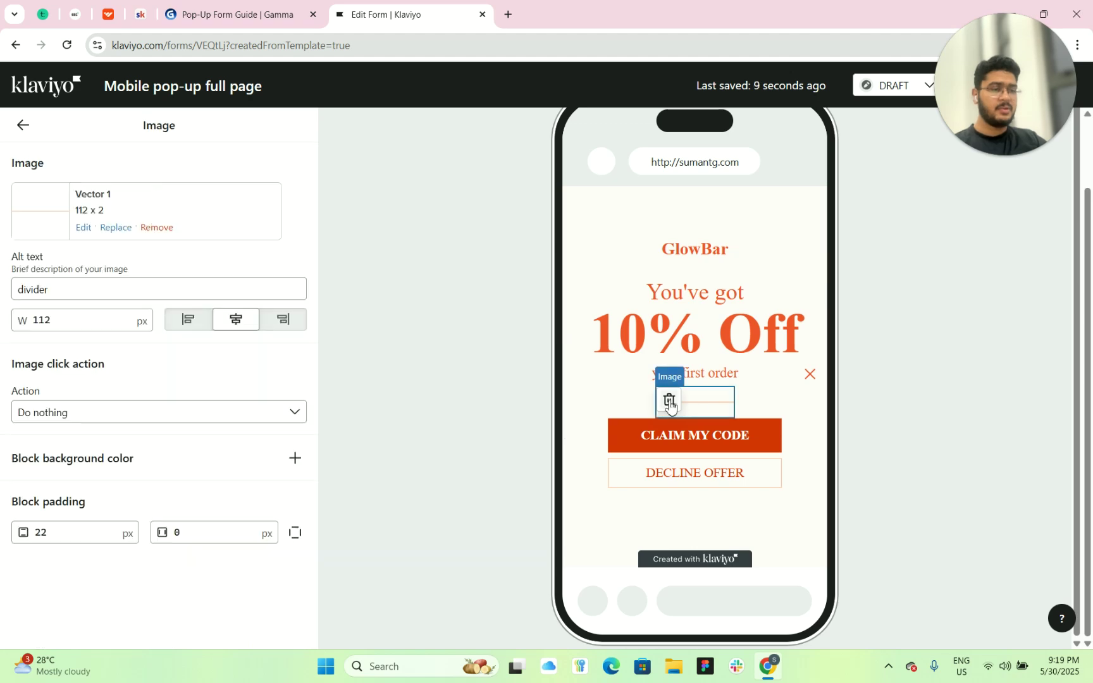
left_click(670, 400)
left_click(769, 395)
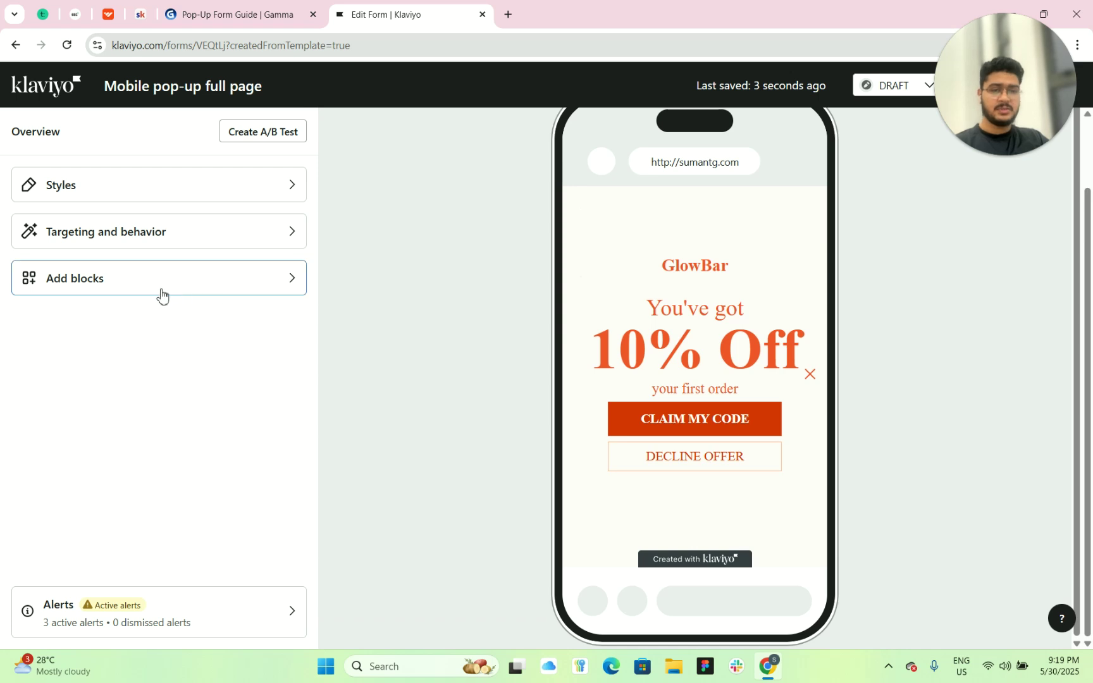
Make the X color of the form's close icon fully transparent
left_click(812, 376)
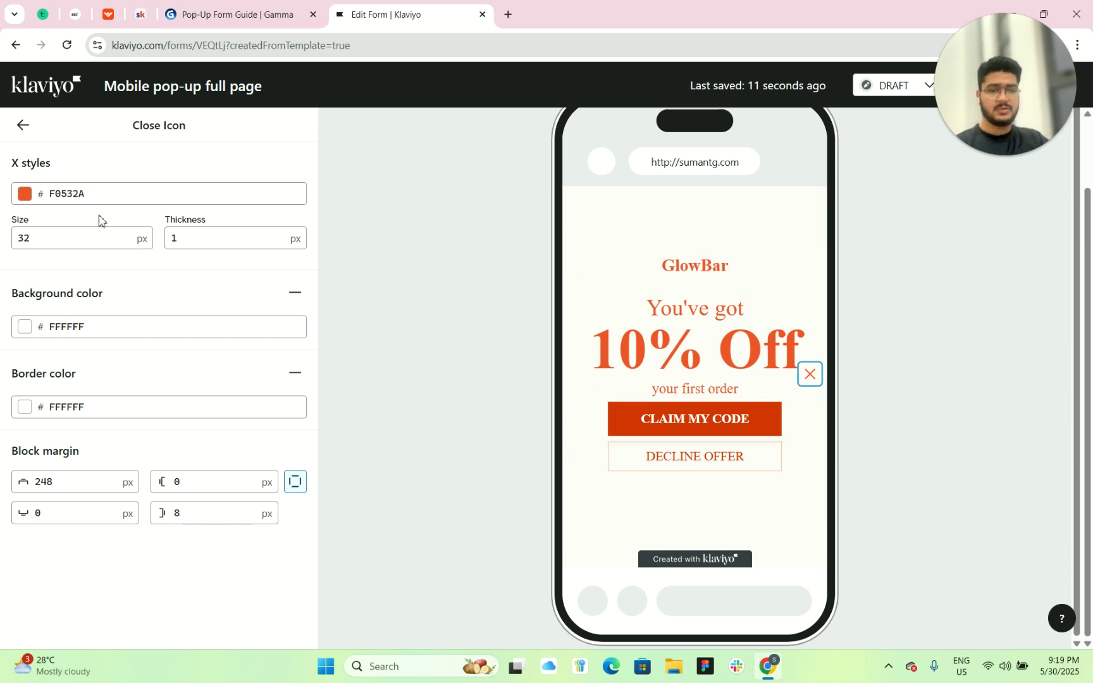
left_click(25, 193)
left_click_drag(92, 372, 0, 379)
left_click(253, 158)
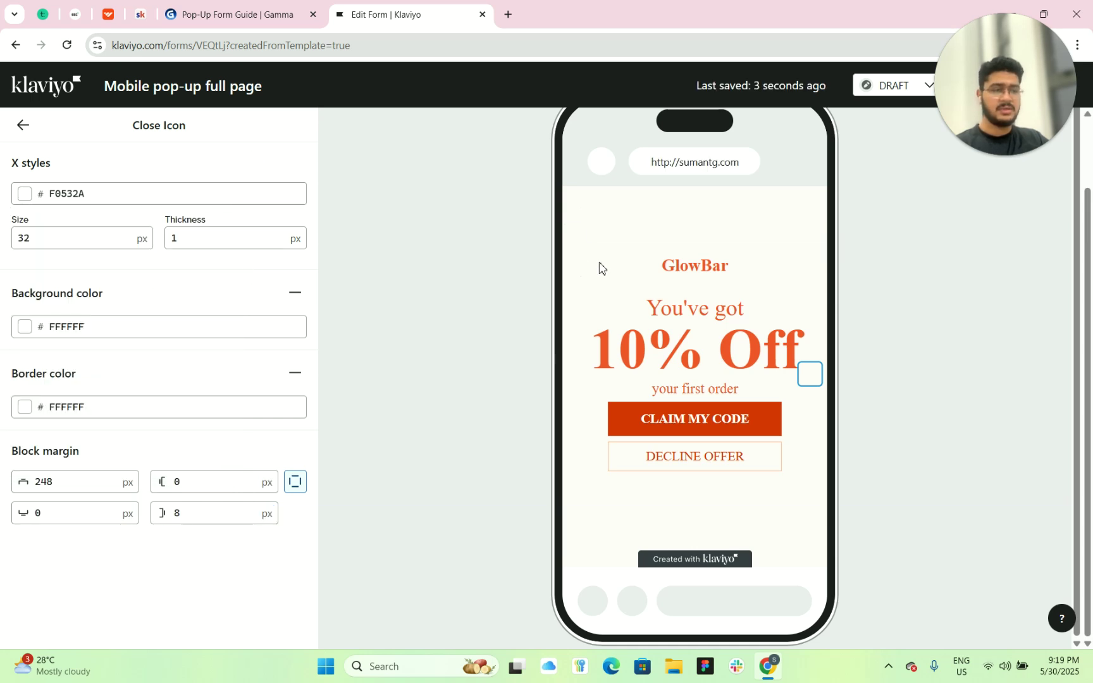
Replace "You've got" with "Want" in the heading and add a question mark so the large line reads "10% Off?"
left_click(703, 282)
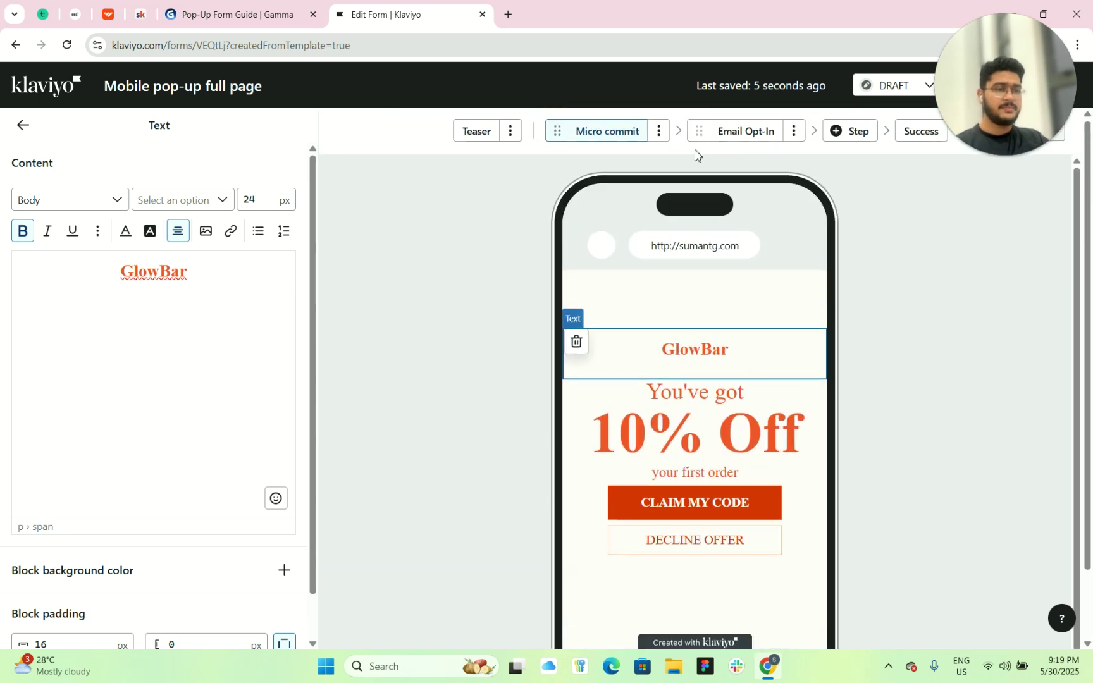
left_click(725, 396)
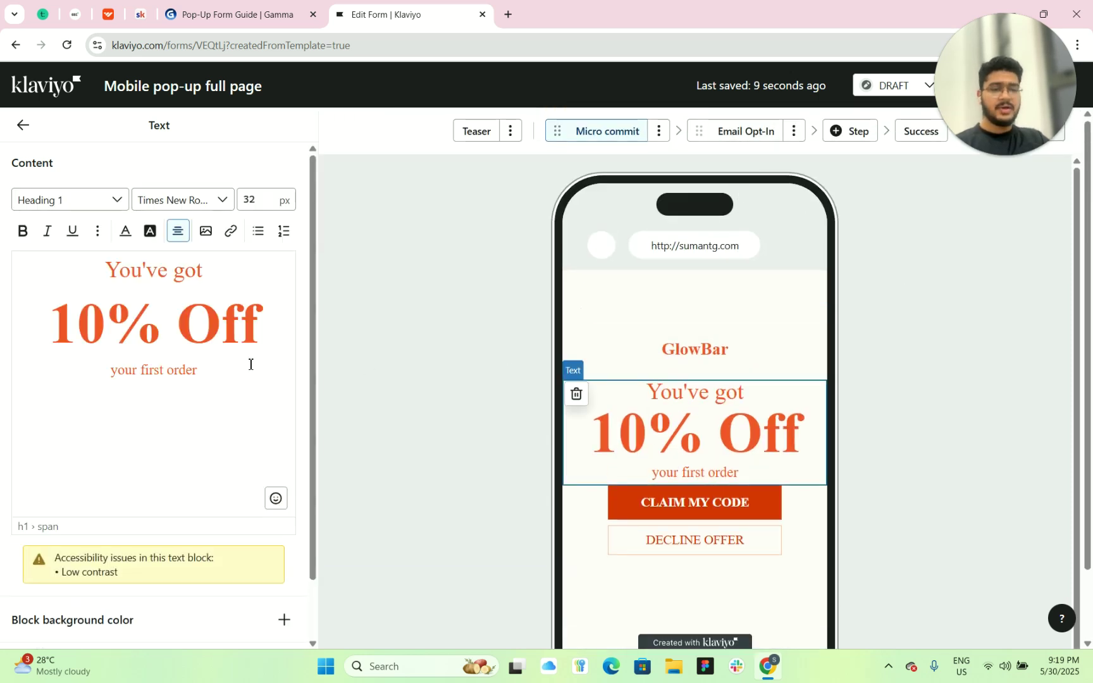
left_click(108, 273)
key("Return")
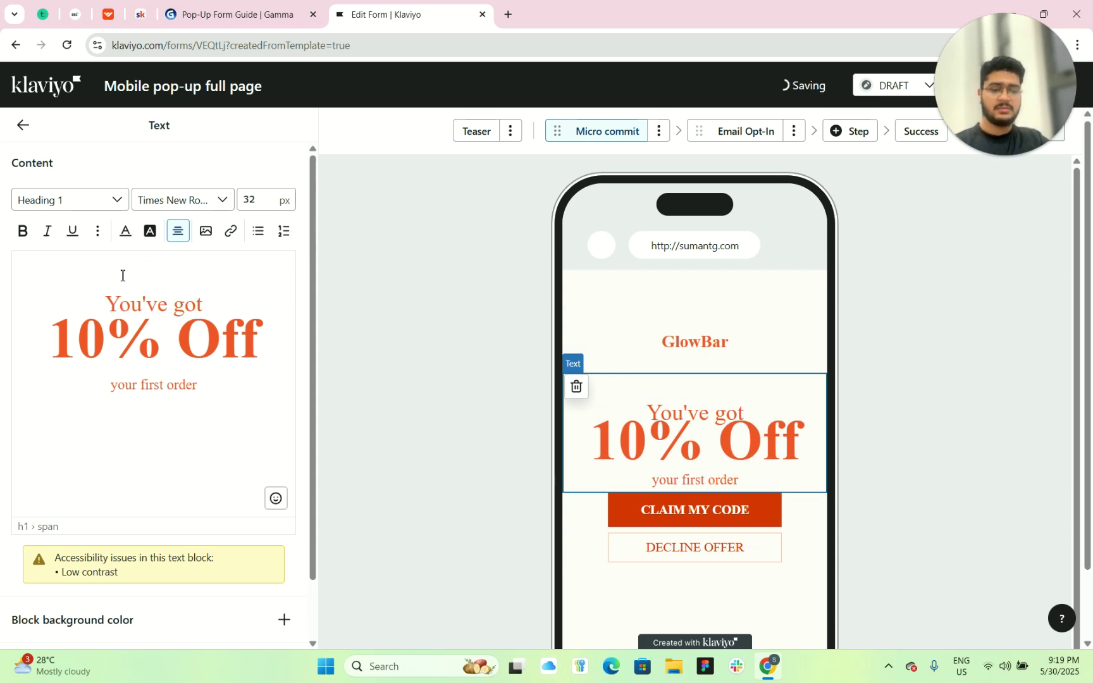
key("BackSpace")
left_click_drag(214, 275, 98, 279)
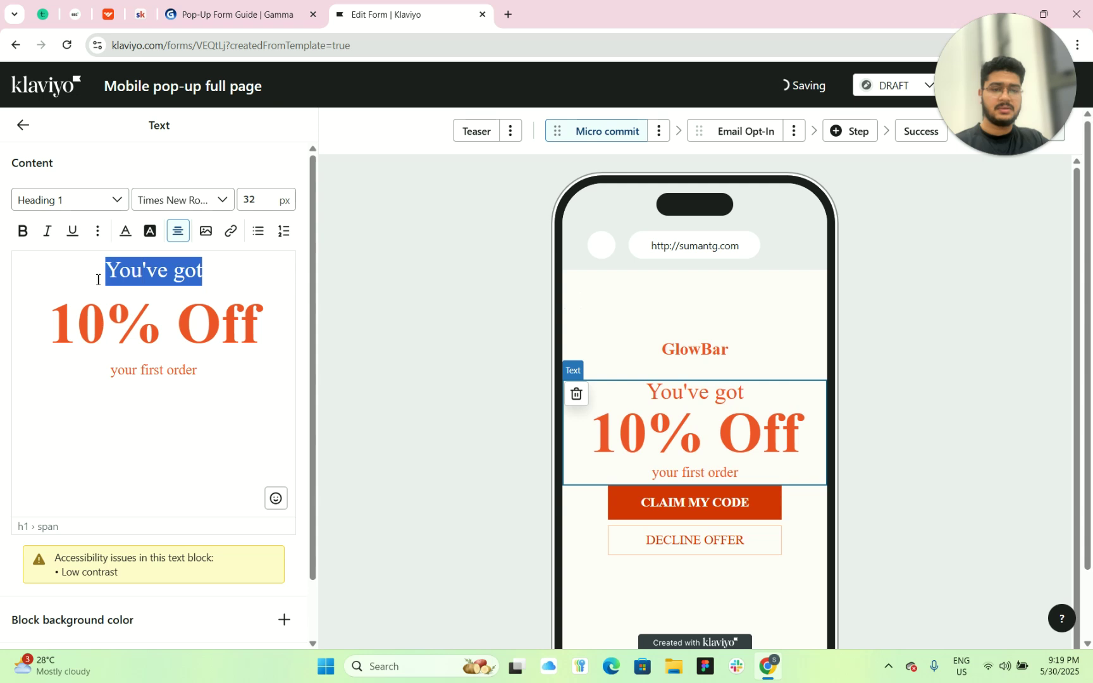
type("Want?")
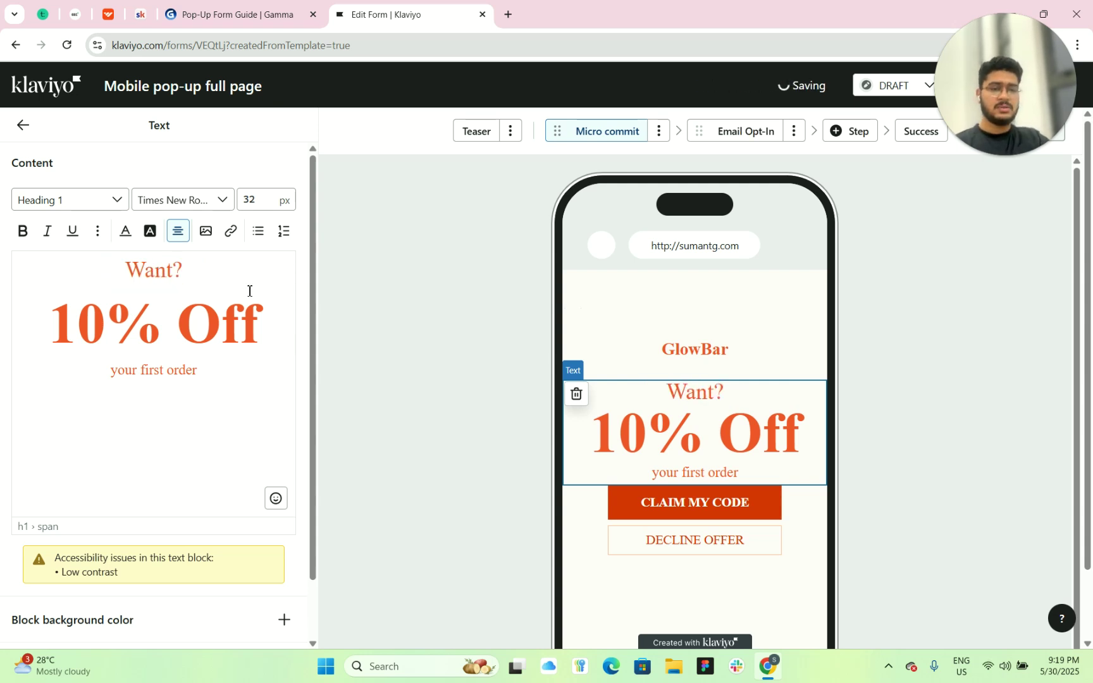
key("BackSpace")
left_click(271, 311)
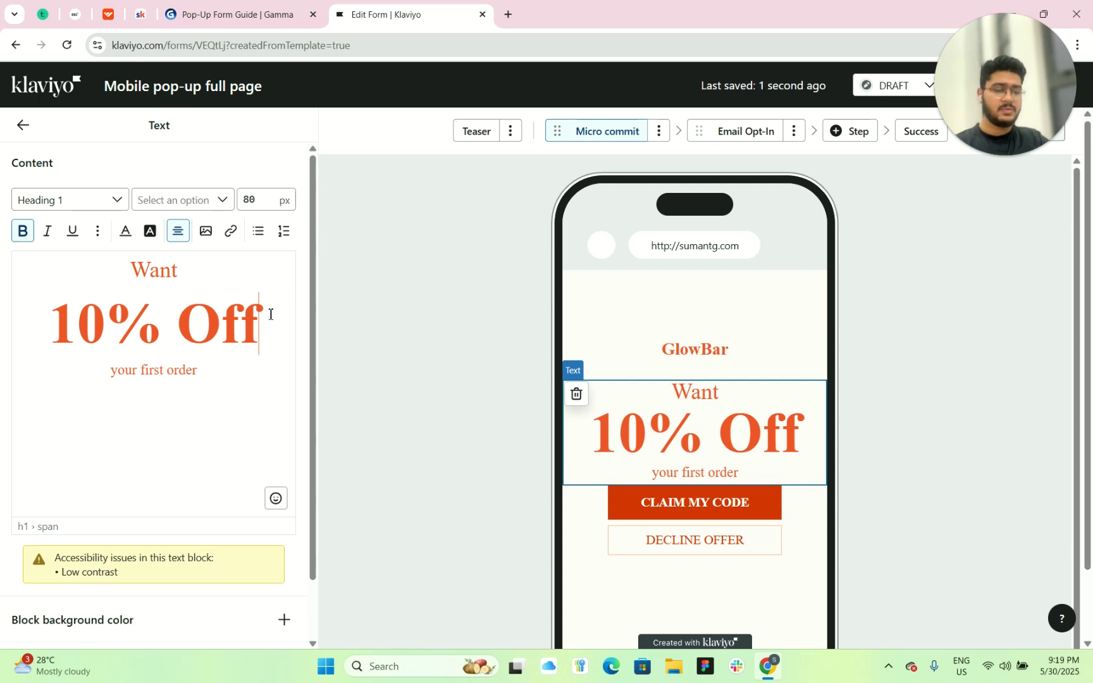
type("?")
Delete the "your first order" line from the heading
left_click(227, 378)
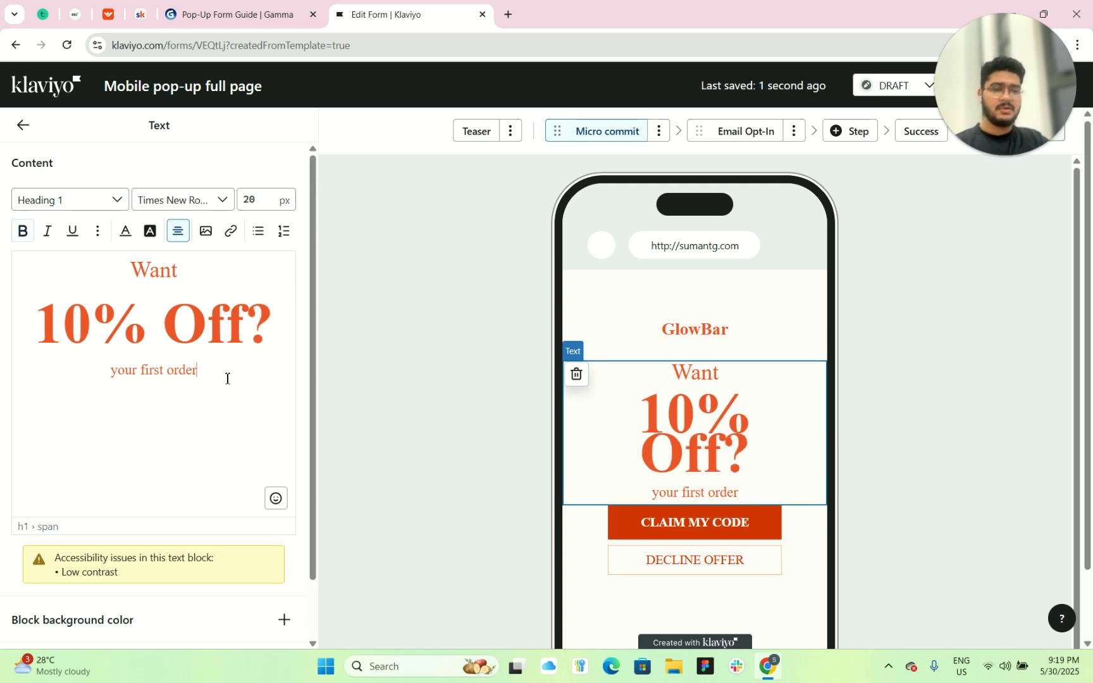
key("BackSpace")
key("BackSpace")
key("BackSpace")
key("BackSpace")
key("BackSpace")
key("BackSpace")
key("BackSpace")
key("BackSpace")
key("BackSpace")
key("BackSpace")
key("BackSpace")
key("BackSpace")
key("BackSpace")
key("BackSpace")
key("BackSpace")
key("BackSpace")
key("BackSpace")
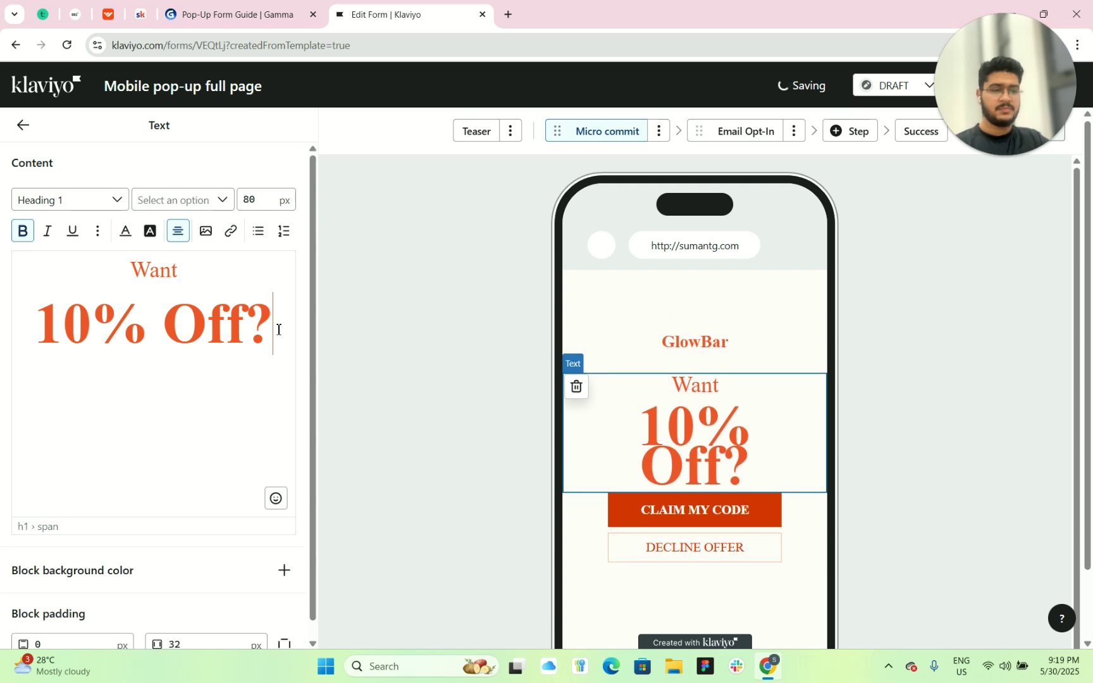
Set the font size of the "10% Off?" line to 72 px
left_click_drag(278, 329, 30, 322)
left_click(265, 198)
key("Down")
key("Down")
key("Down")
key("Down")
key("Down")
key("Down")
key("Down")
key("Down")
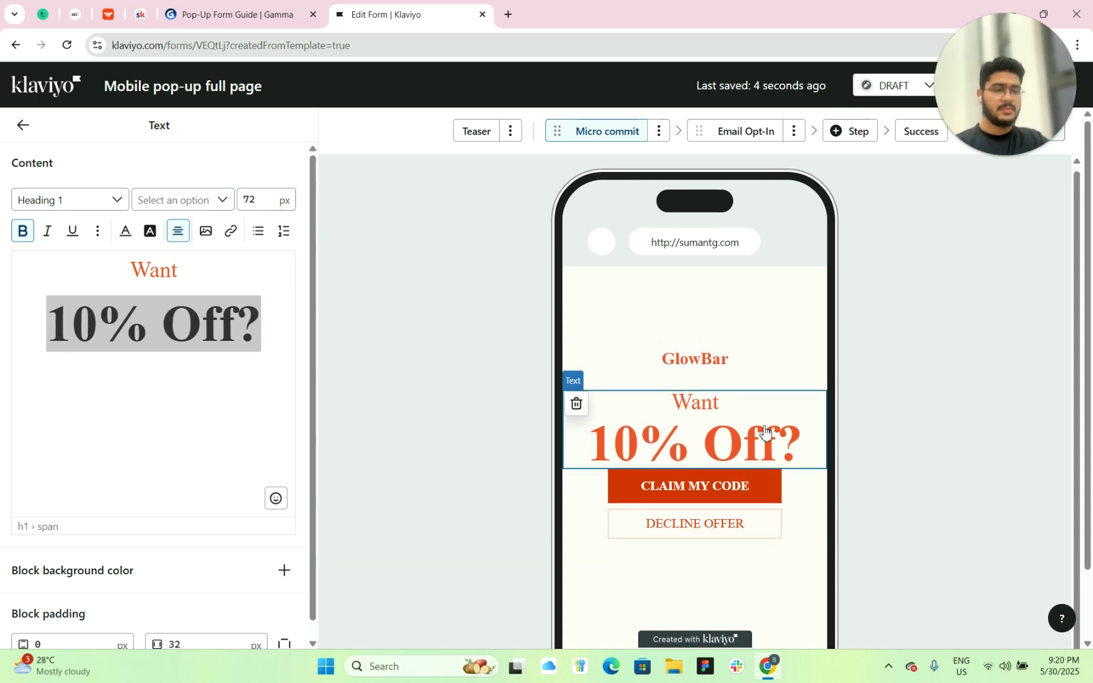
Switch the heading block to individual side padding and set its bottom padding to 14 px
scroll(162, 480, "down", 1)
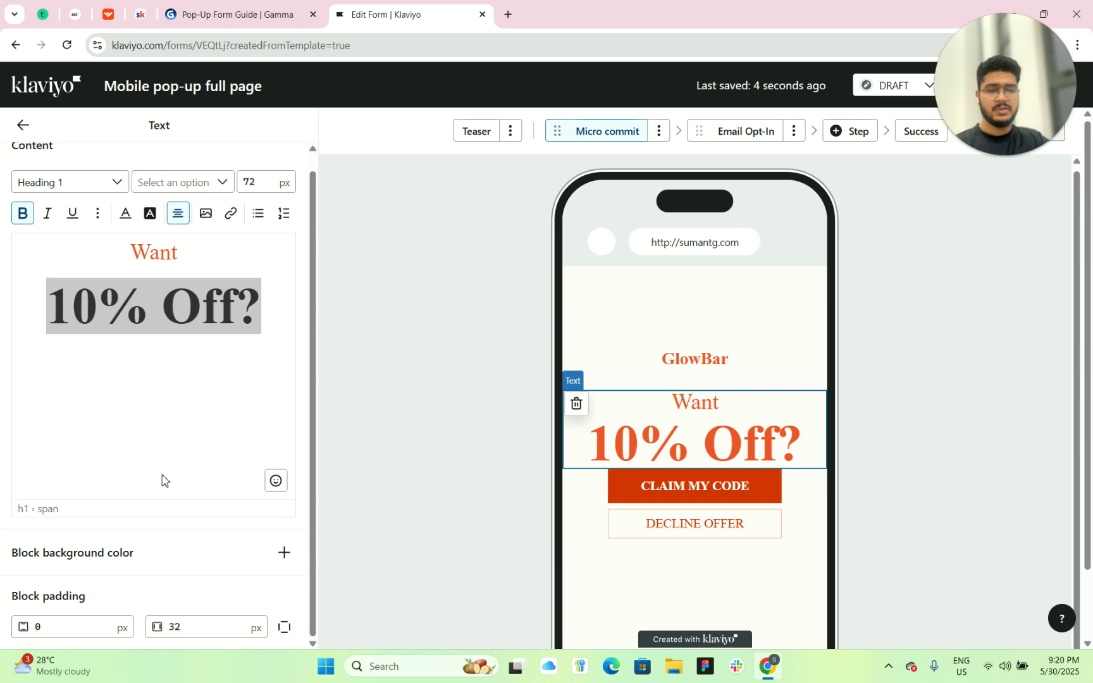
left_click(285, 627)
left_click(87, 628)
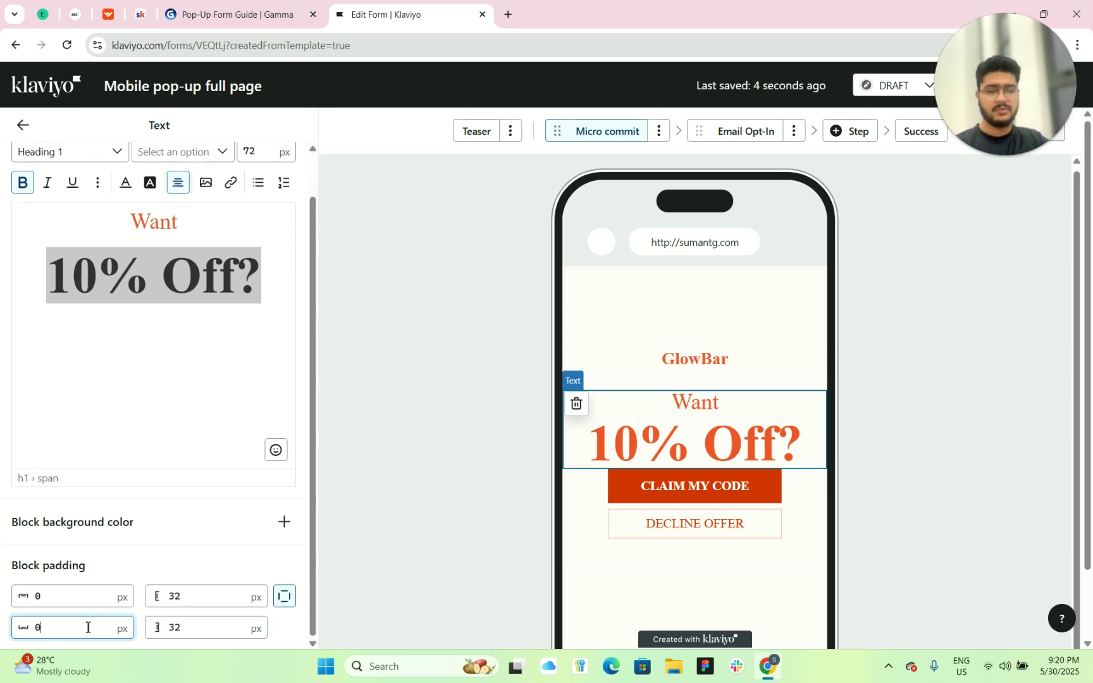
key("BackSpace")
type("11")
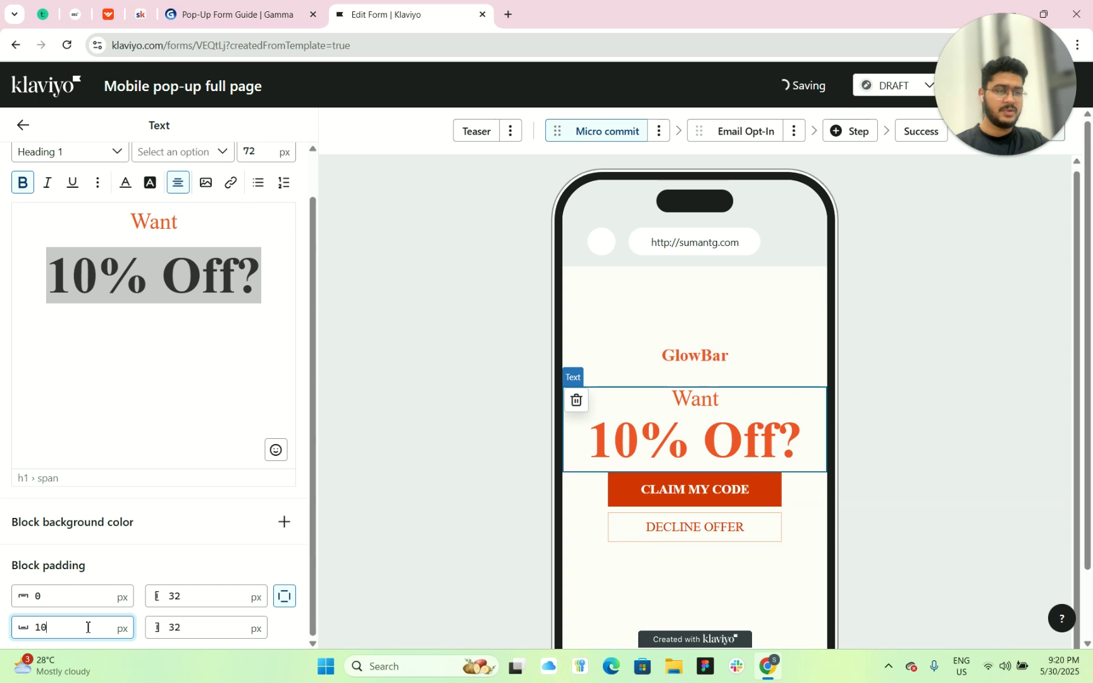
key("Up")
key("Up")
key("Up")
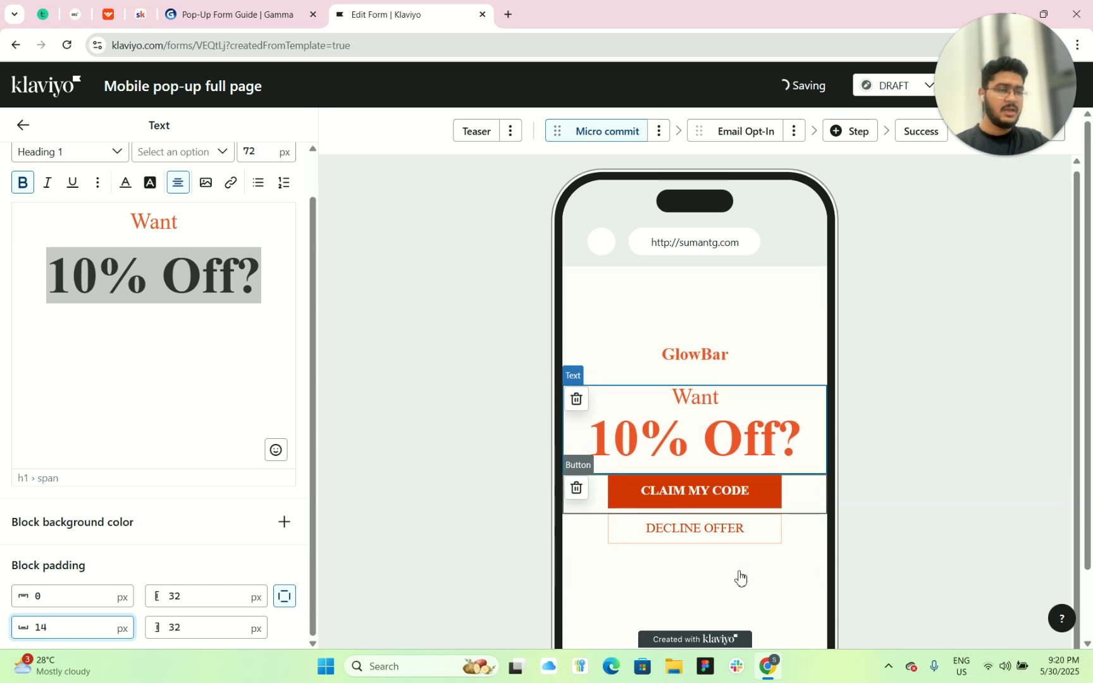
Make the solid border color of the DECLINE OFFER button fully transparent
left_click(741, 547)
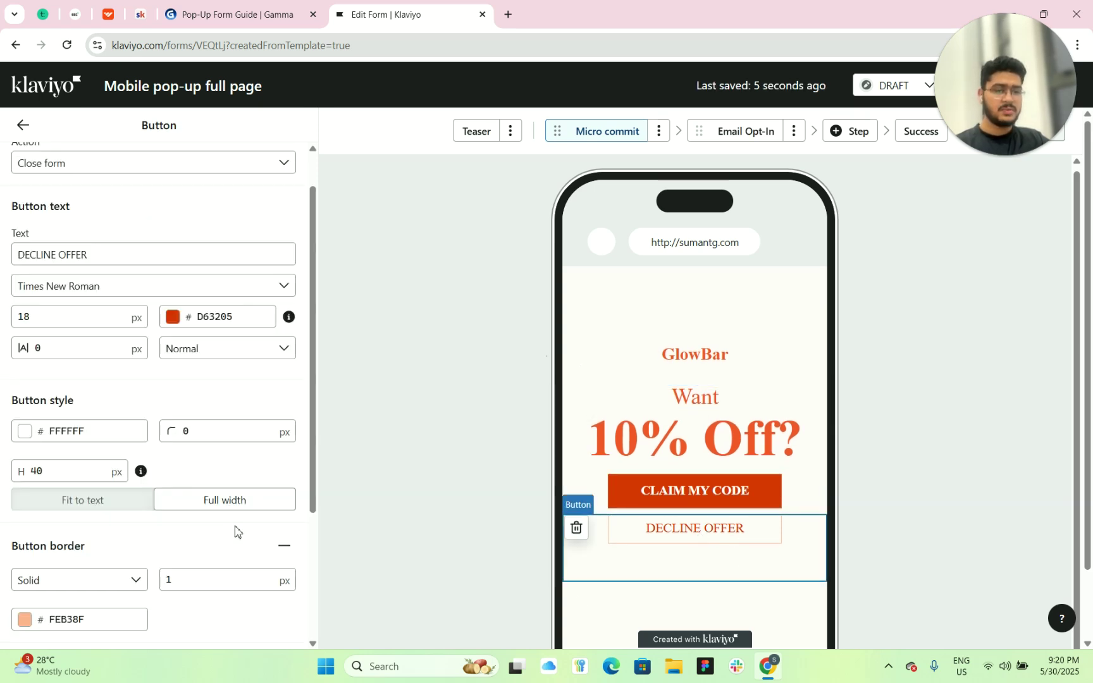
scroll(140, 336, "down", 3)
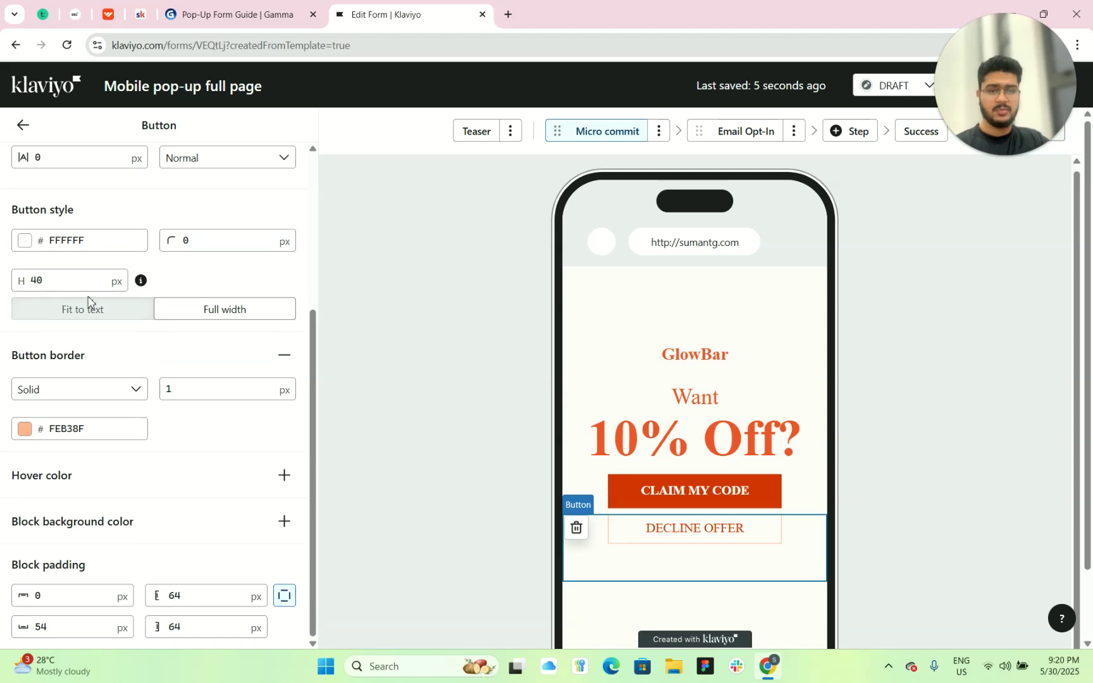
left_click(131, 392)
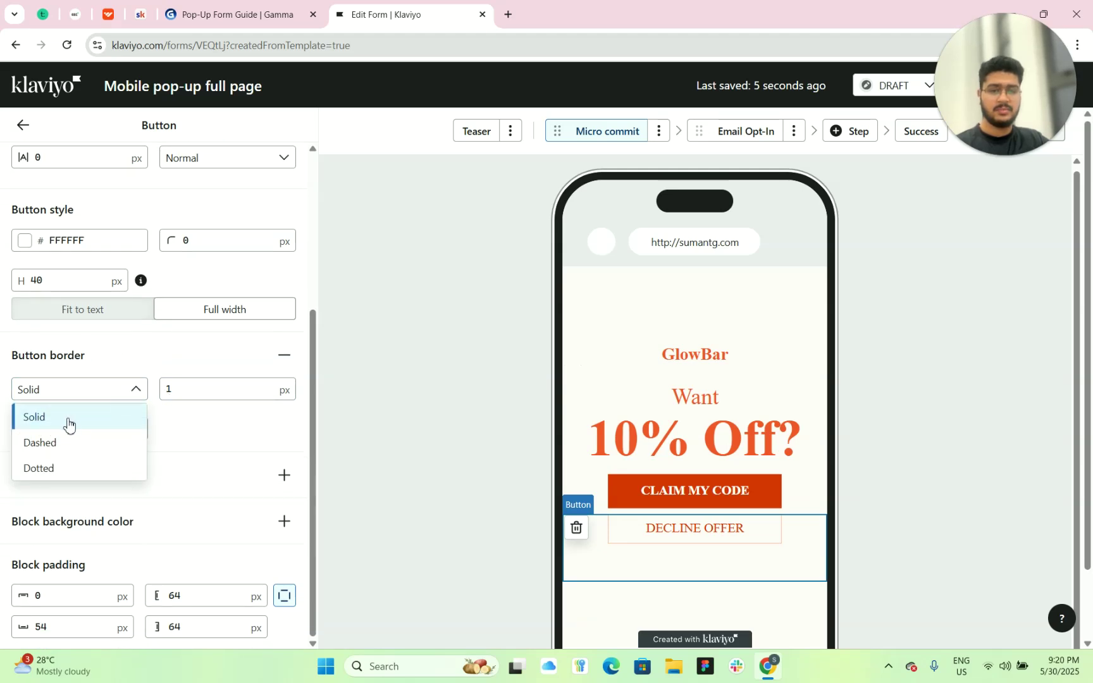
left_click(66, 421)
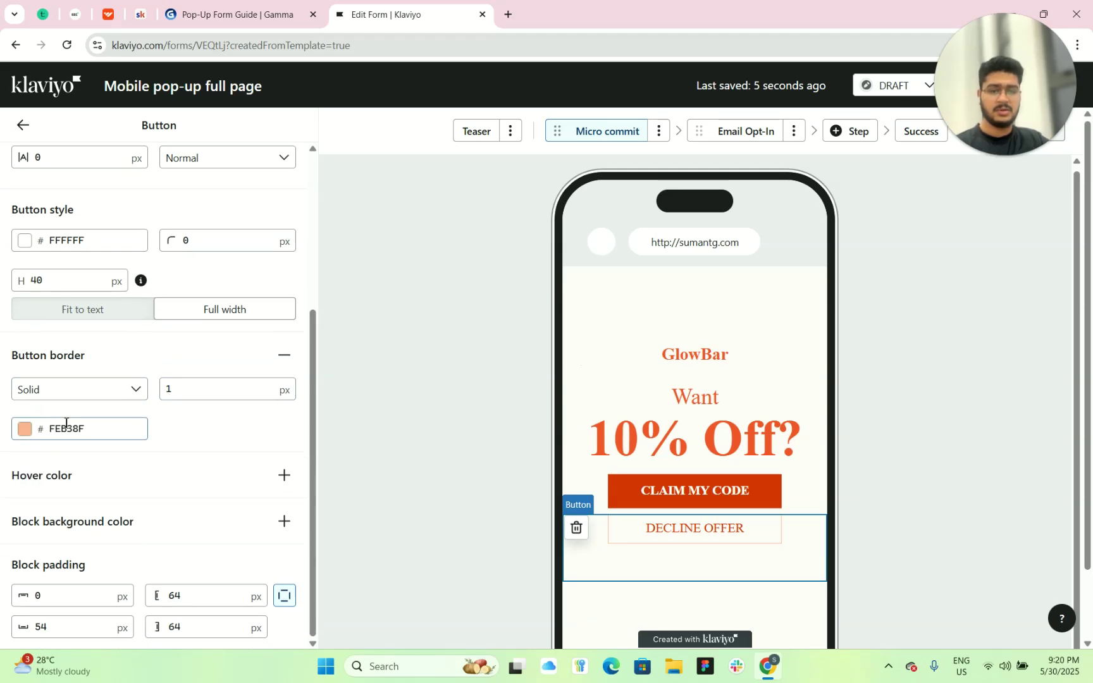
left_click(25, 433)
left_click_drag(71, 309, 7, 306)
left_click(276, 419)
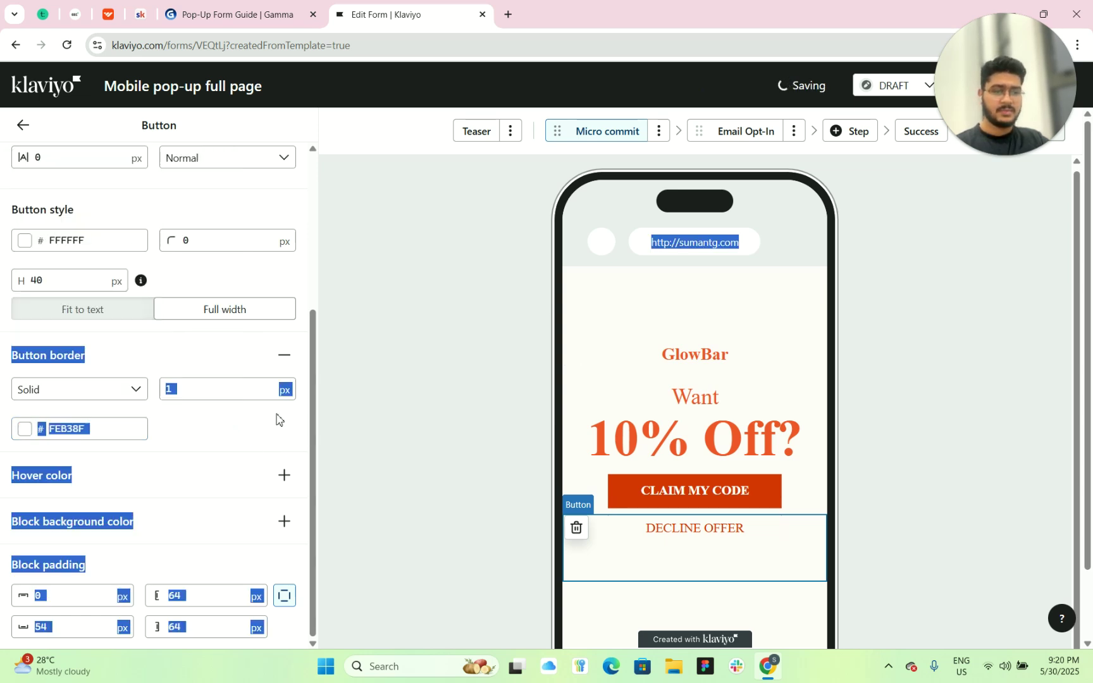
left_click(718, 355)
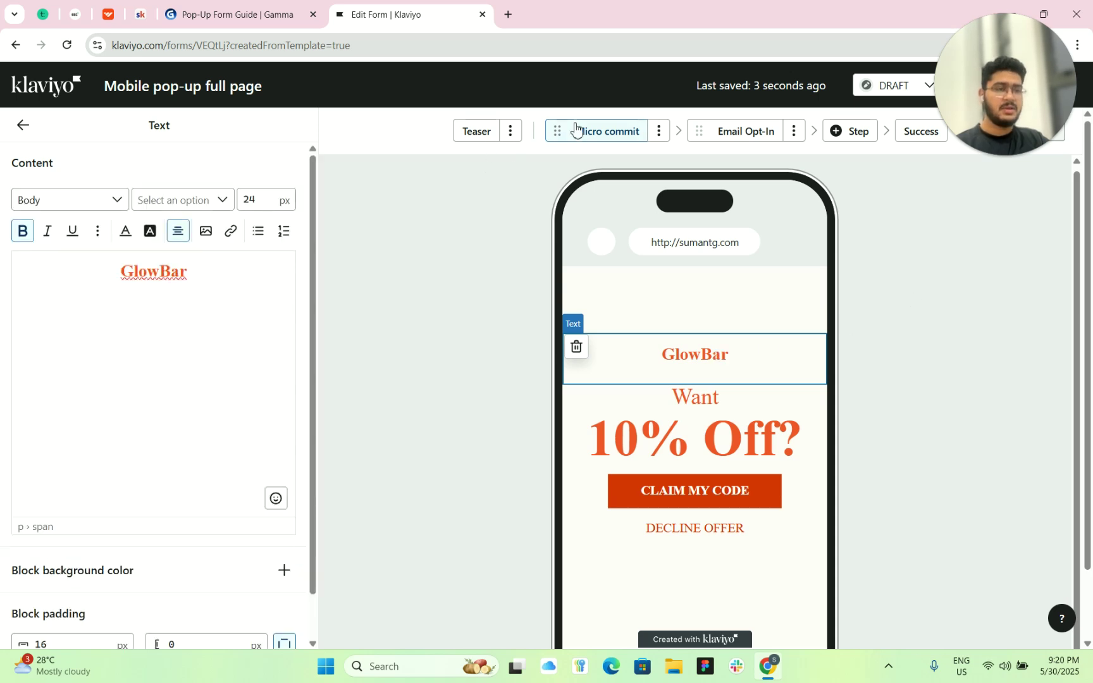
Review the layout of the Micro commit step in the mobile preview, from the GlowBar title to the DECLINE OFFER button
left_click(739, 133)
left_click(596, 133)
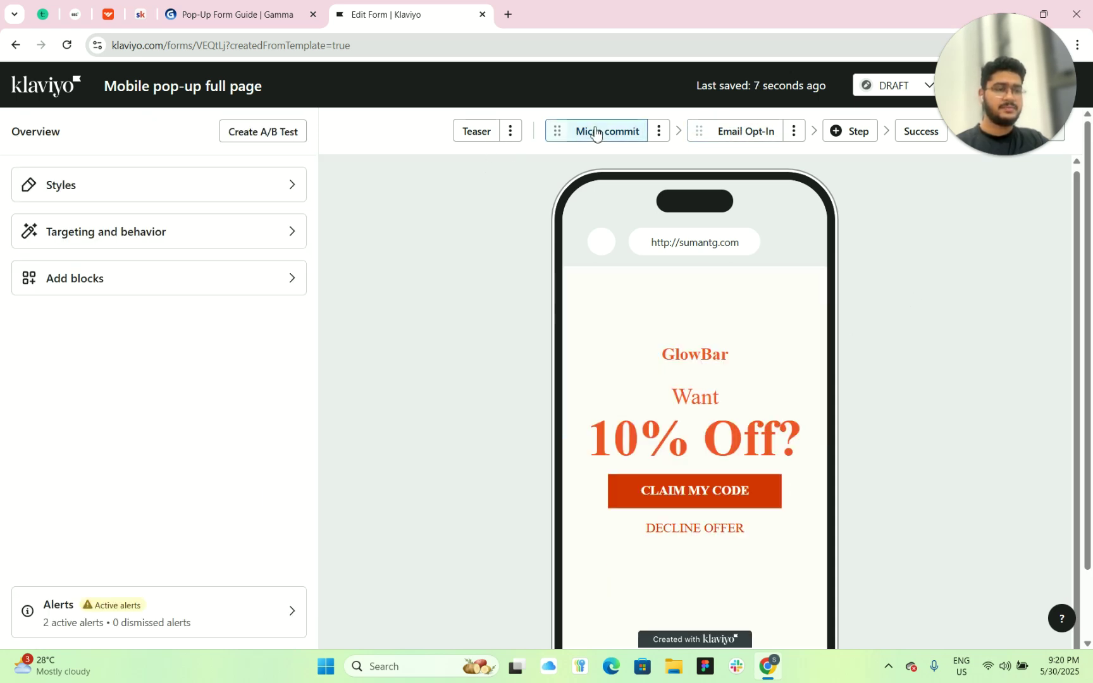
scroll(426, 354, "down", 2)
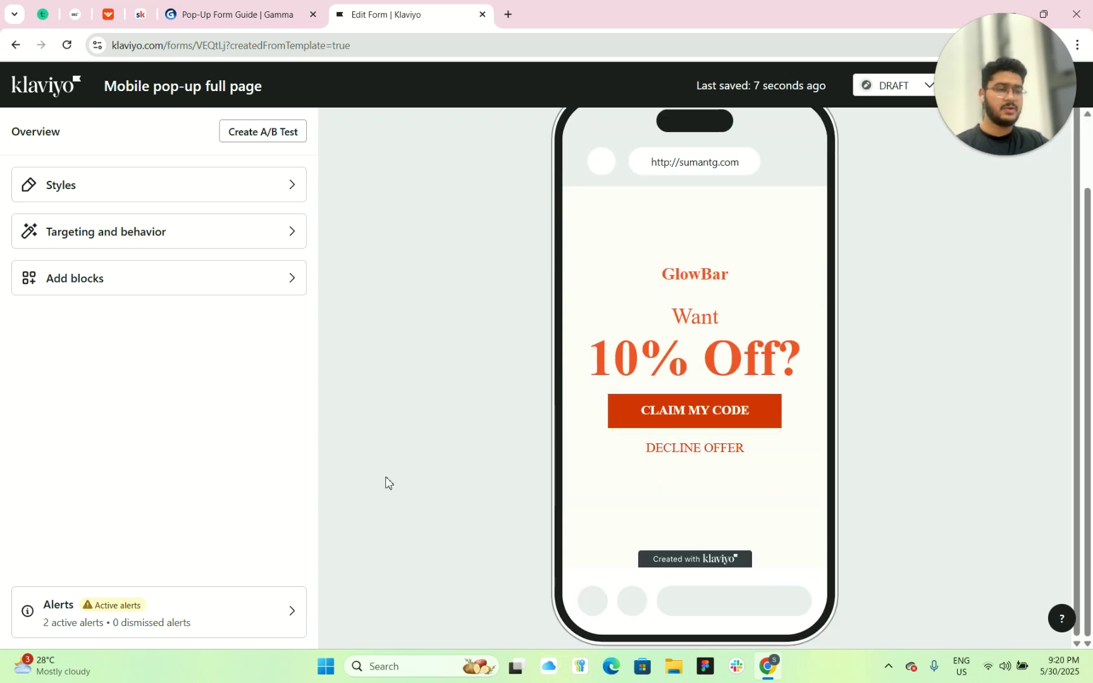
scroll(378, 484, "up", 1)
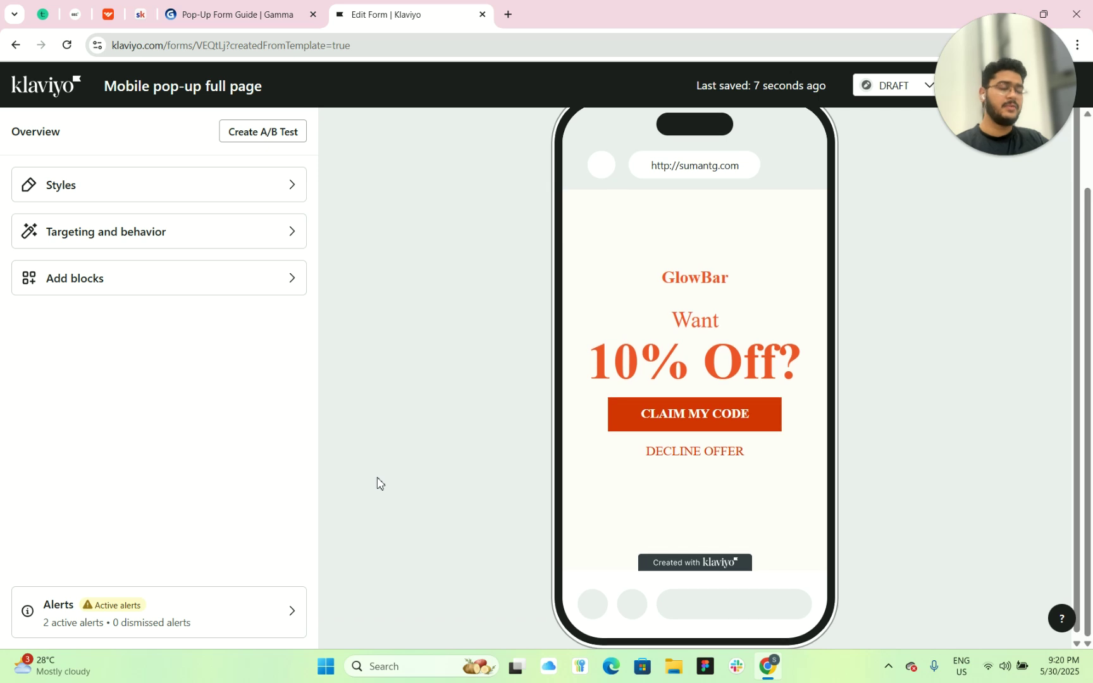
scroll(411, 334, "up", 2)
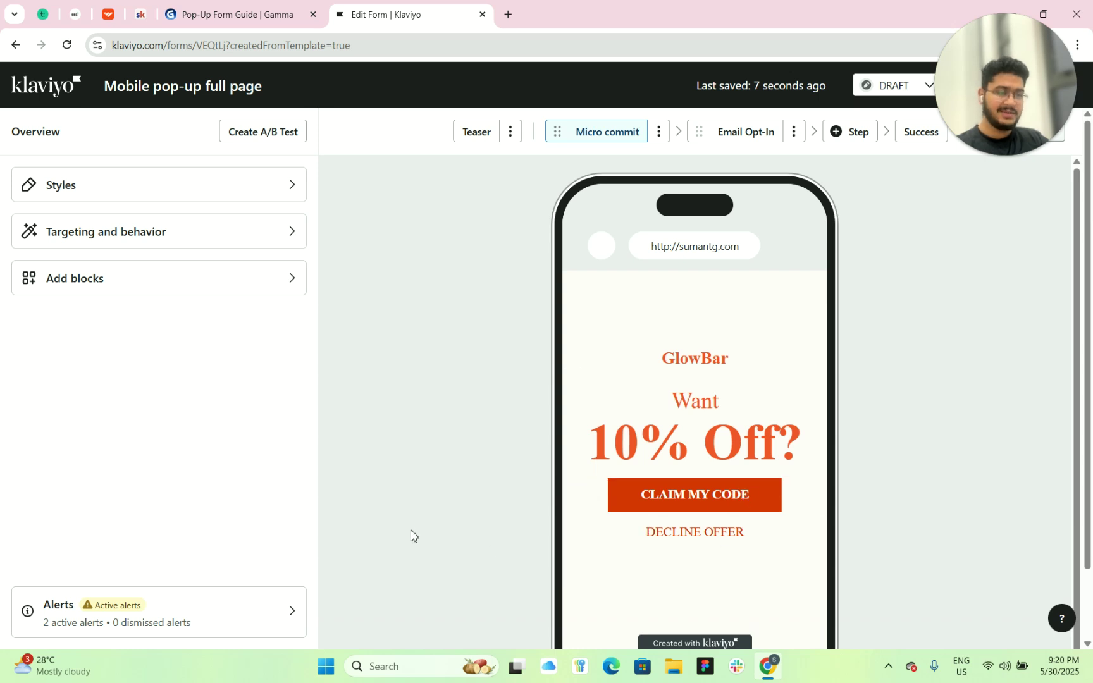
scroll(436, 451, "down", 1)
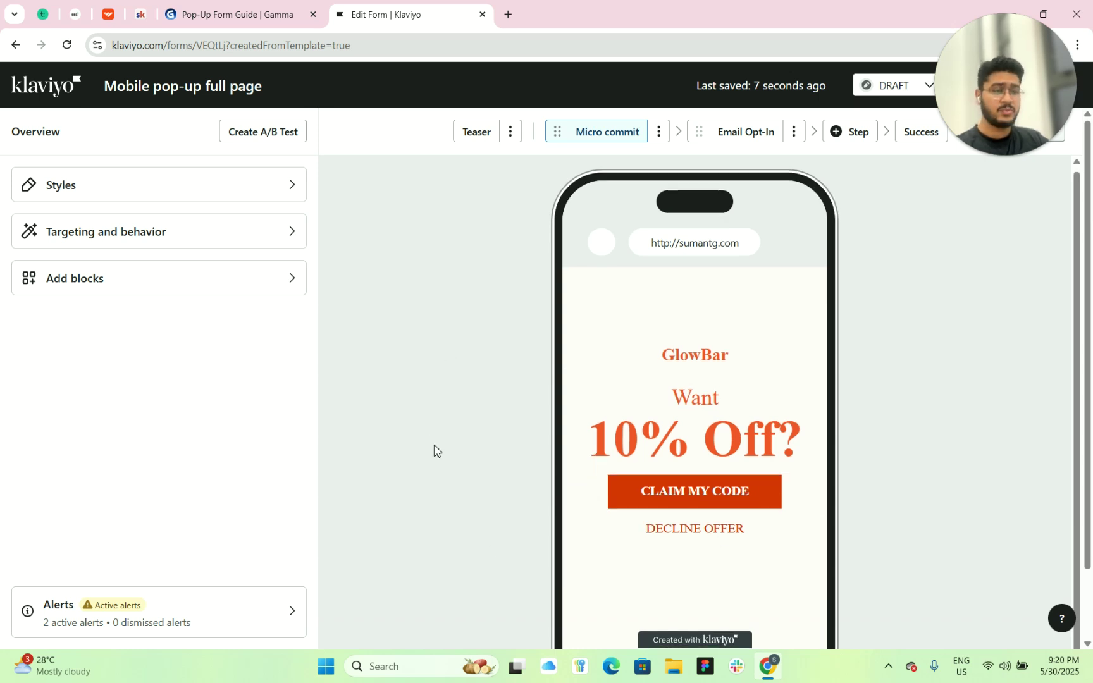
scroll(436, 451, "down", 2)
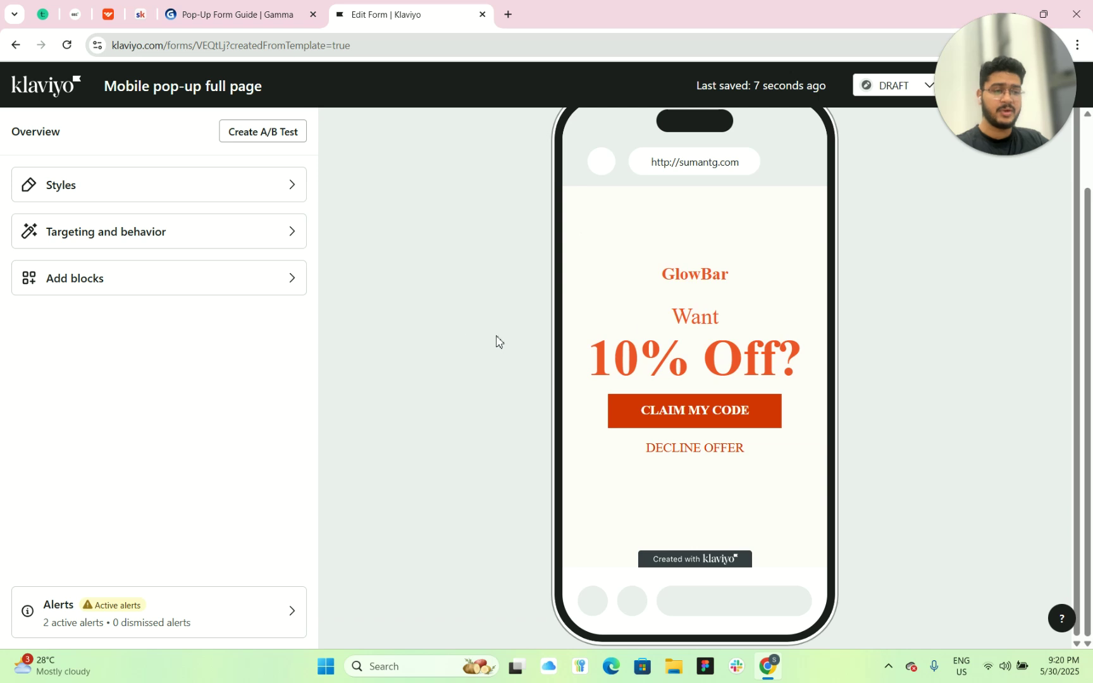
scroll(436, 324, "up", 2)
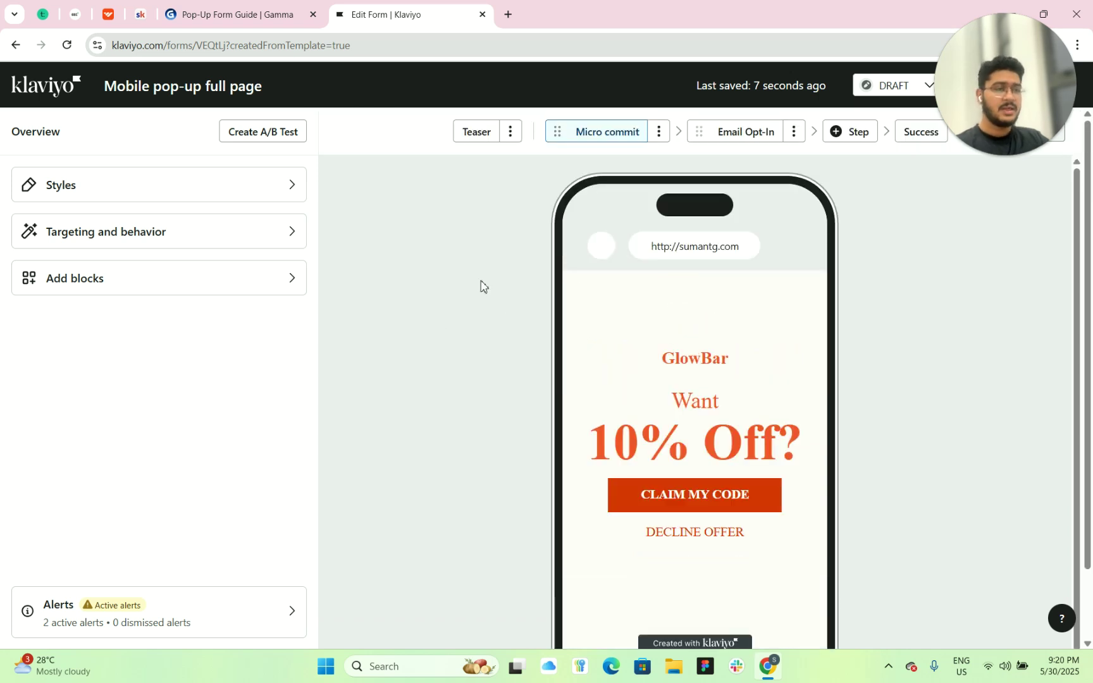
Delete the product image block from the Email Opt-In step
left_click(737, 131)
mouse_move(750, 416)
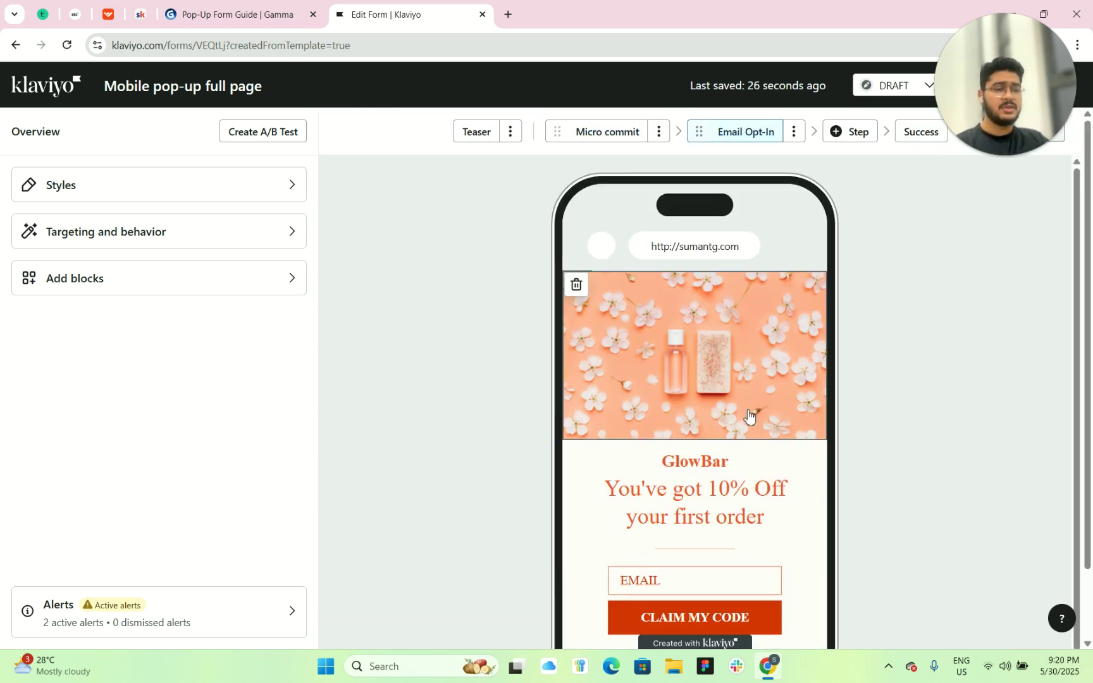
left_click(578, 286)
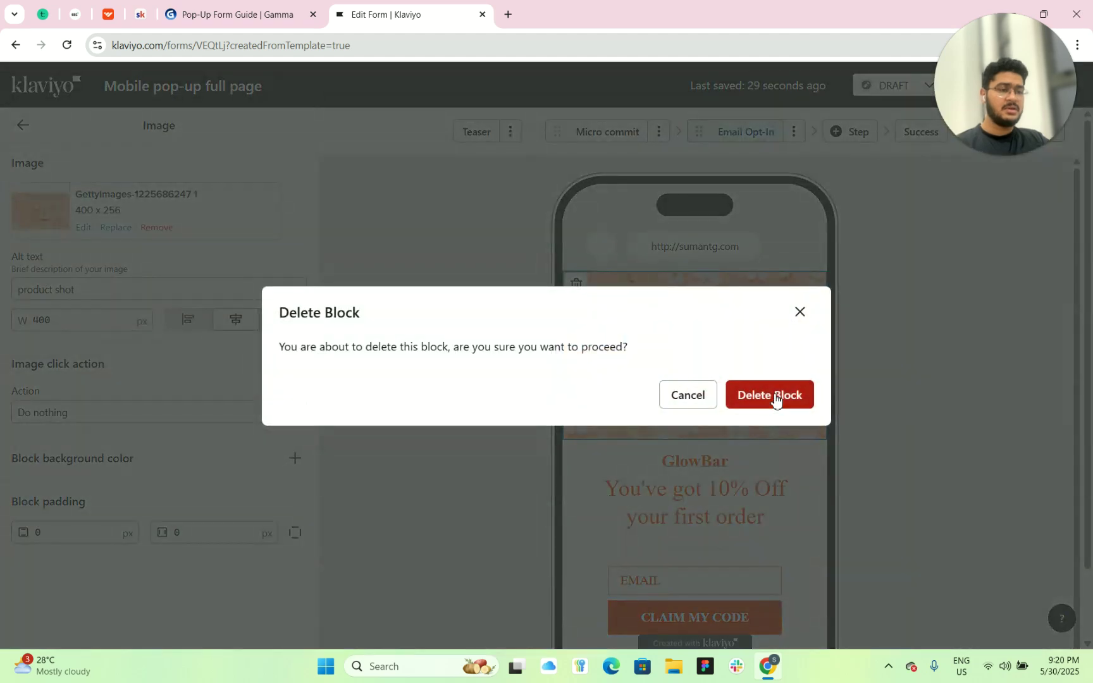
left_click(775, 397)
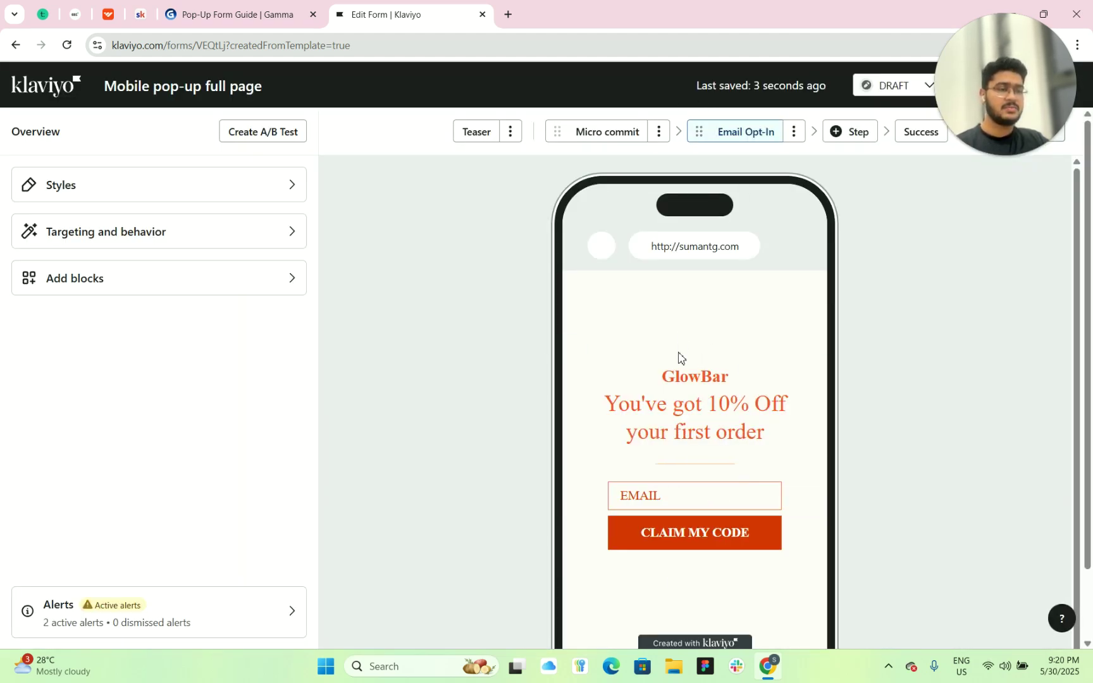
Delete the whole Email Opt-In step from the form and dismiss the notification
left_click(796, 133)
left_click(755, 200)
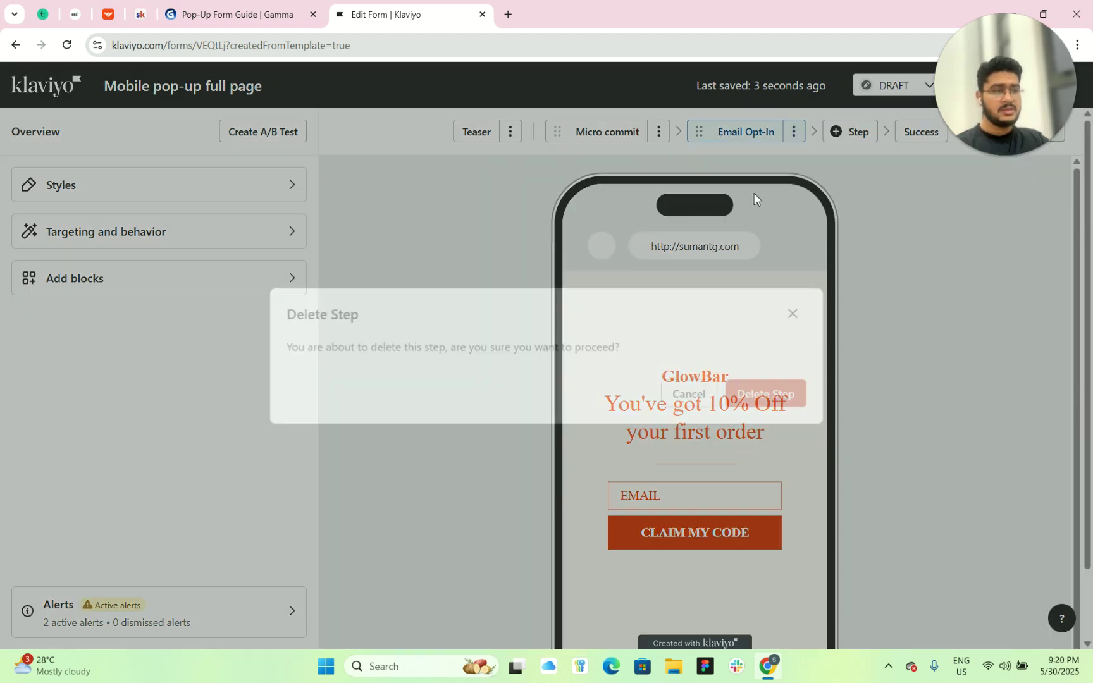
left_click(769, 395)
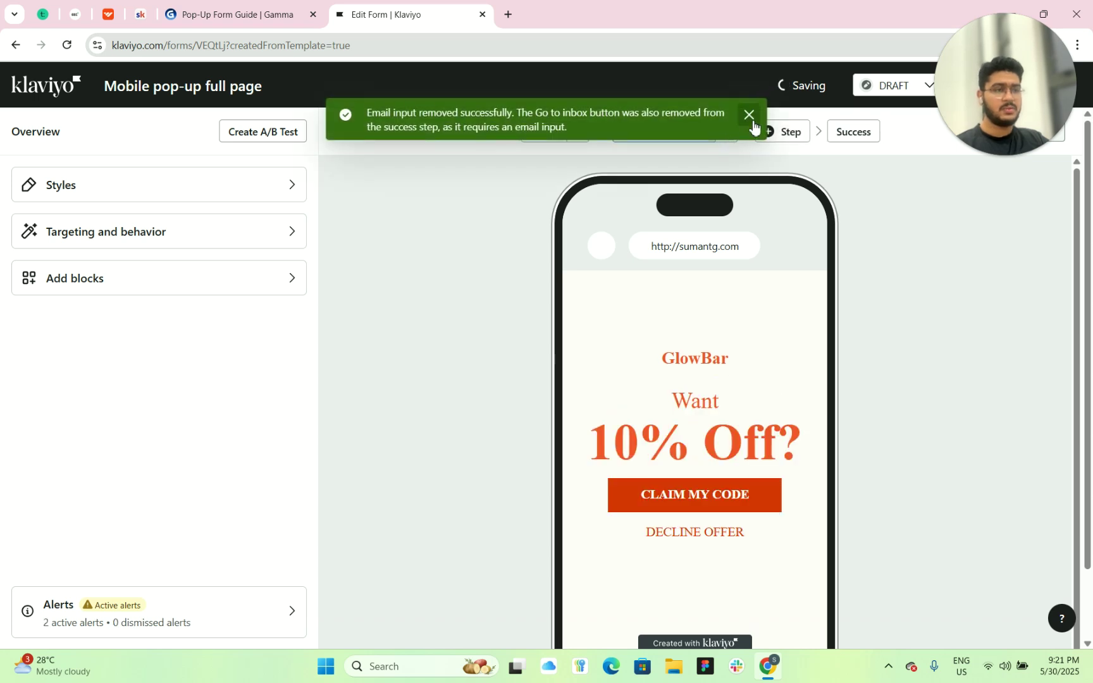
left_click(752, 118)
Clone the Micro commit step and name the copy "Email Submit"
left_click(726, 135)
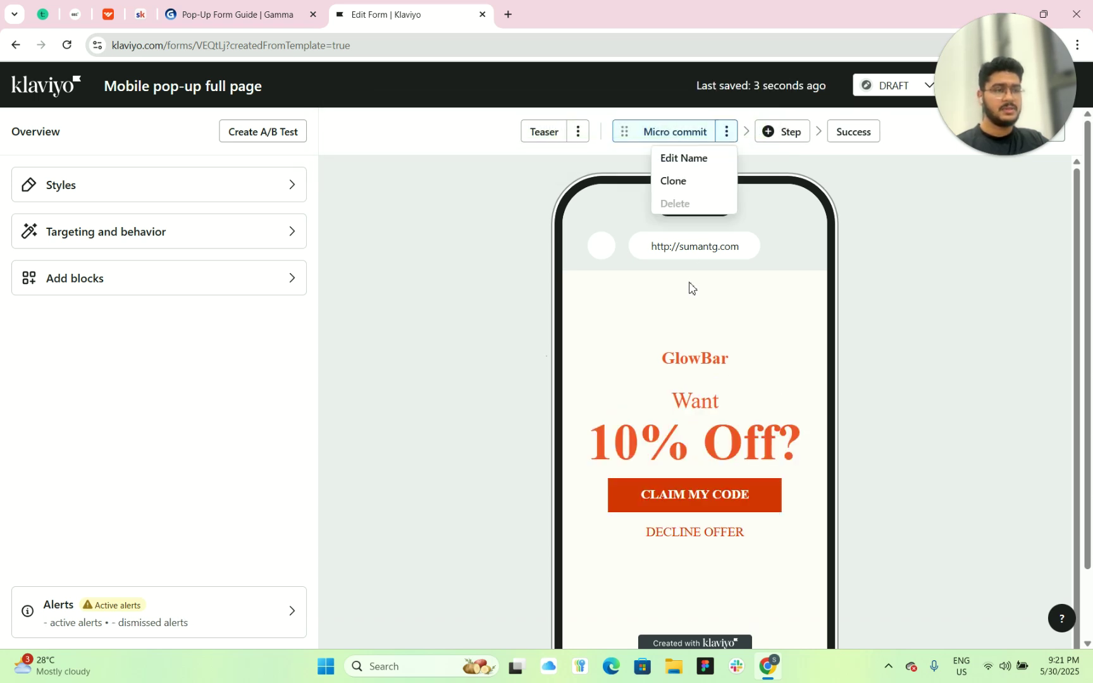
left_click(705, 186)
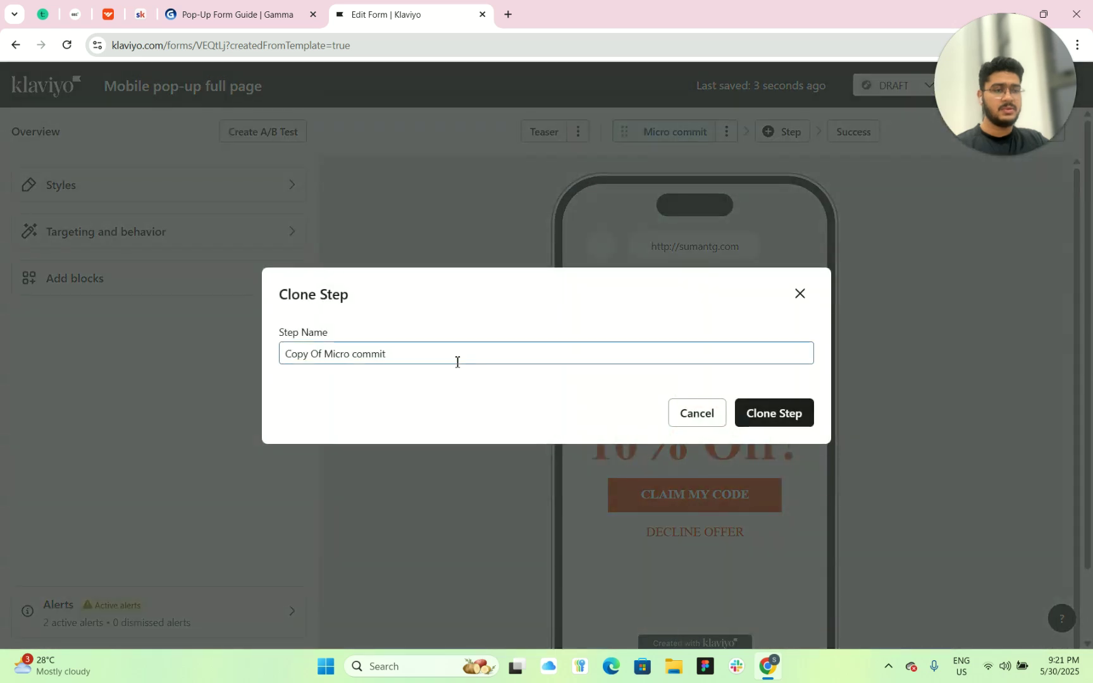
left_click_drag(457, 362, 283, 383)
type("Email Submit")
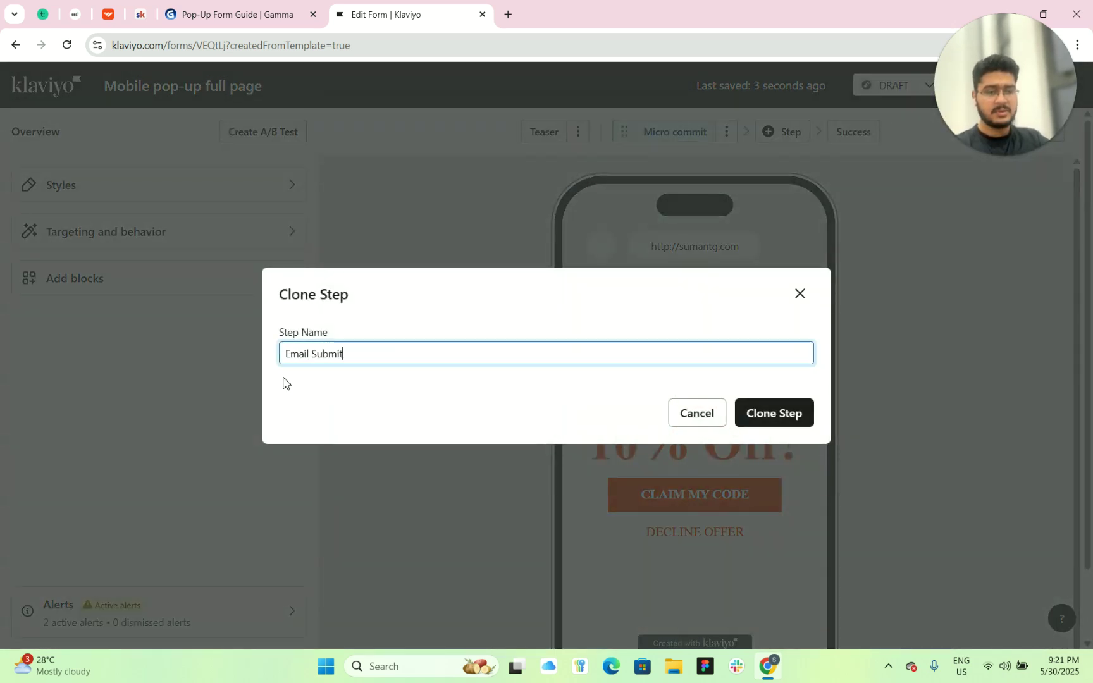
left_click(760, 409)
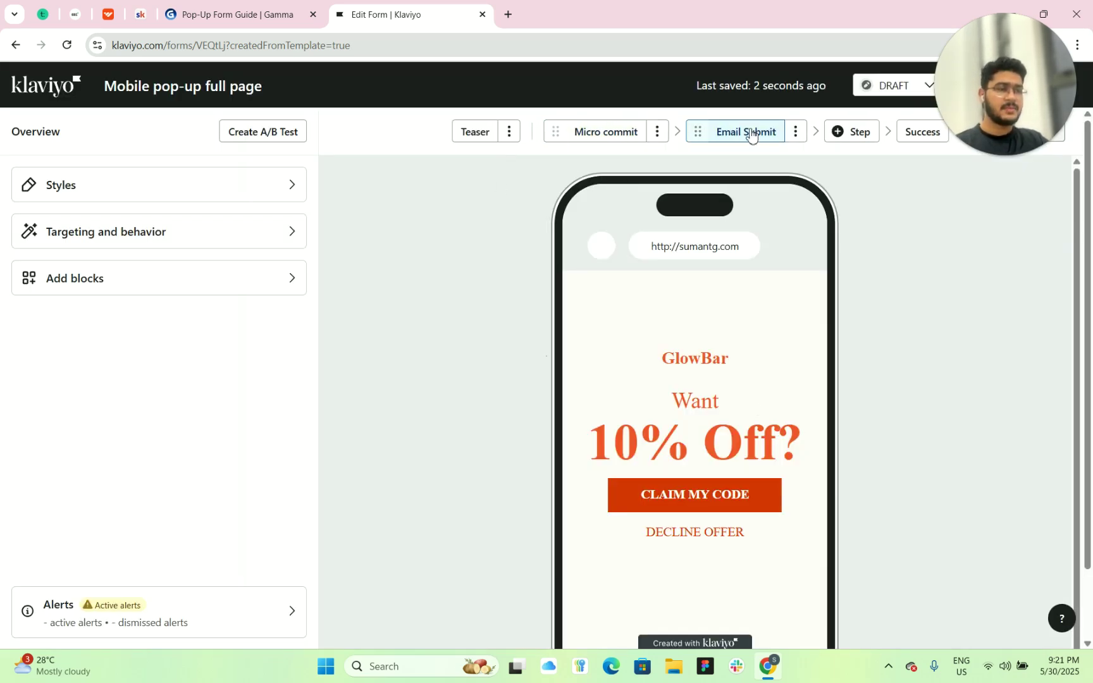
Replace "Want" with "You've Got" in the heading of the Email Submit step
left_click(718, 423)
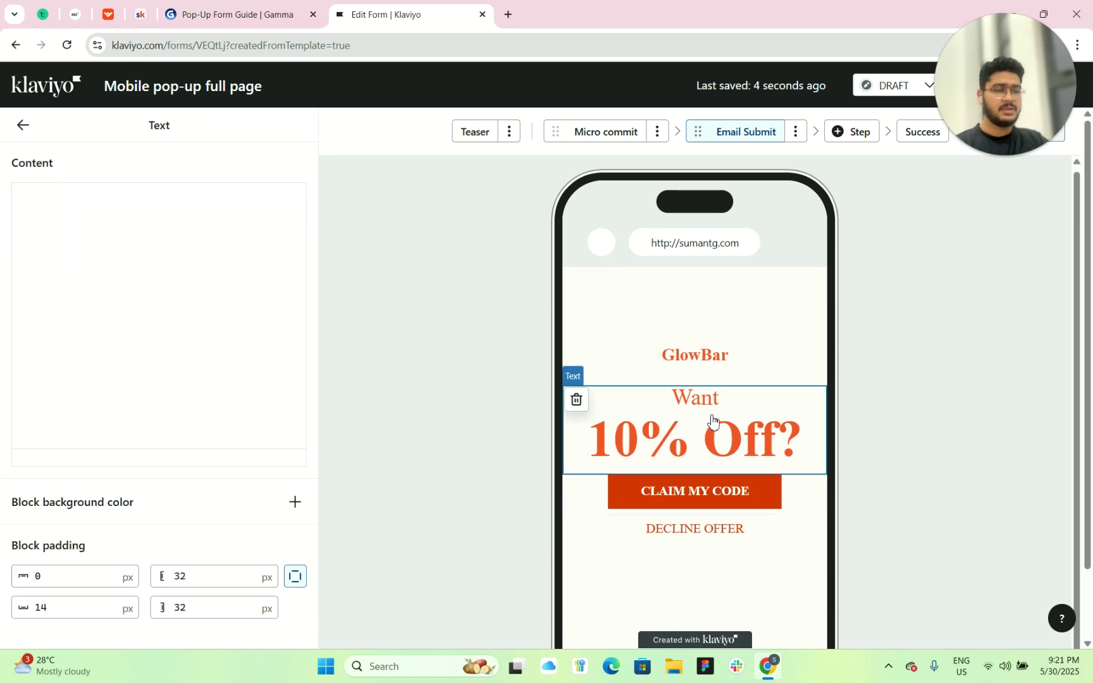
left_click_drag(188, 276, 111, 276)
type("You've g")
key("BackSpace")
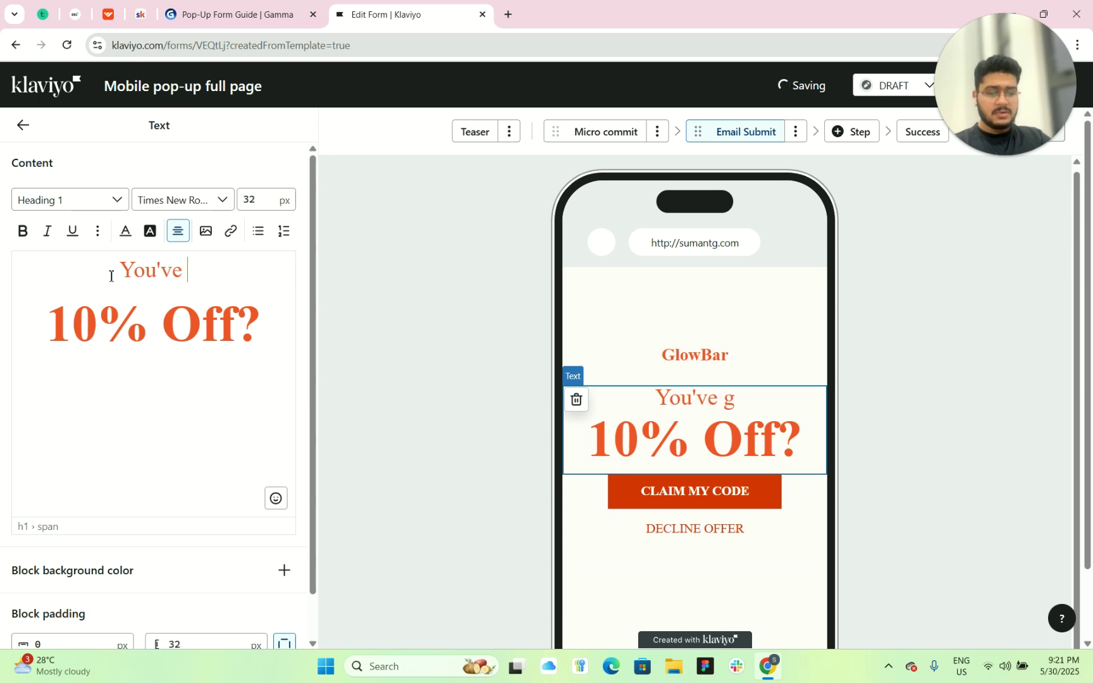
type("Got")
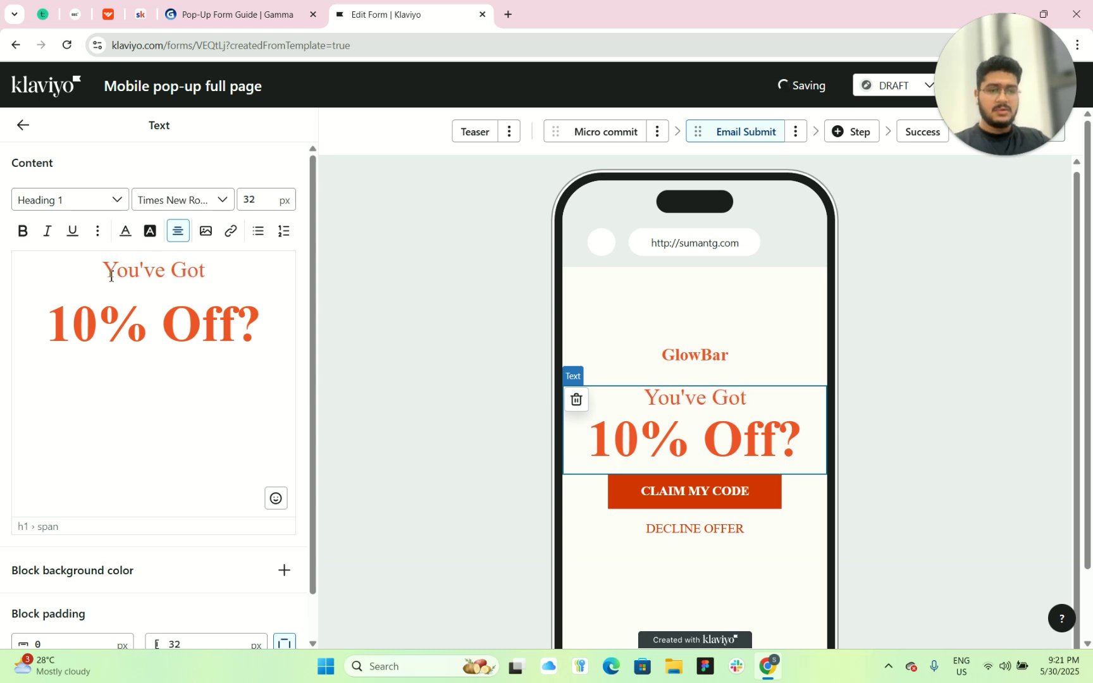
Add the line "Your First Order" below "10% Off?" in non-bold text at 20 px
left_click(274, 335)
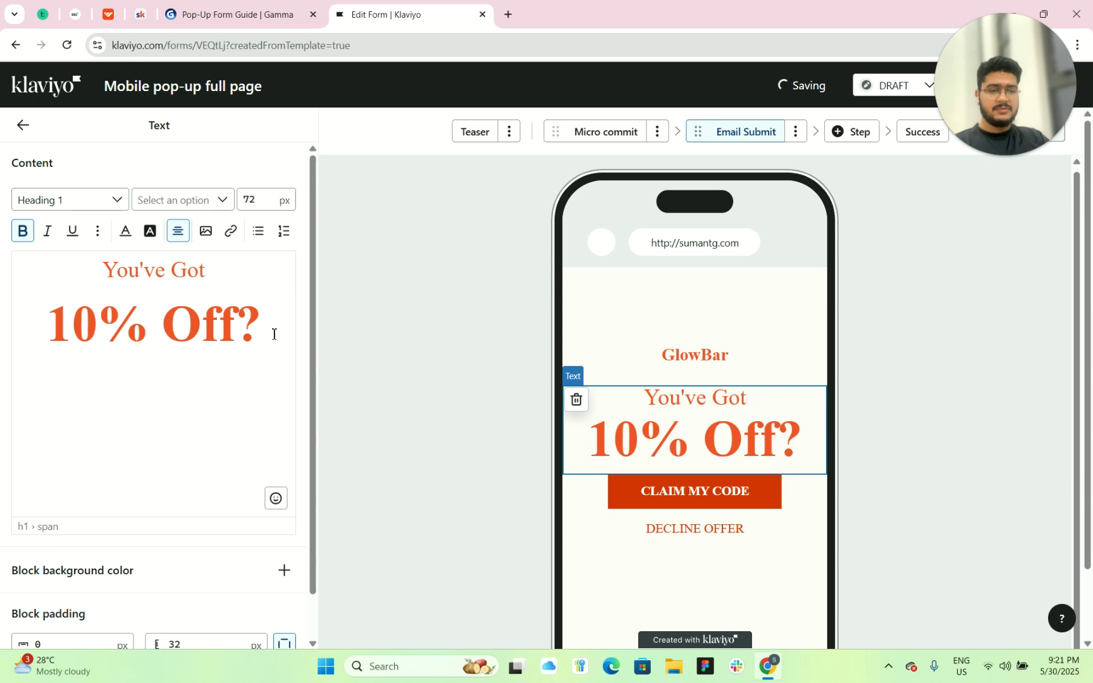
key("Return")
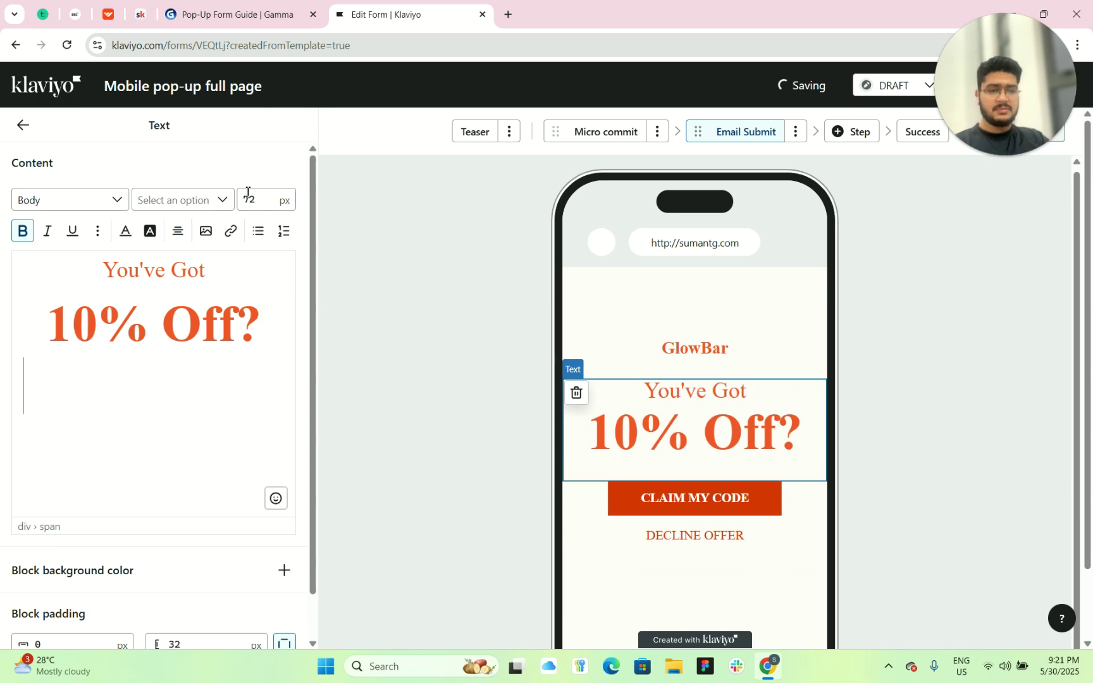
double_click(257, 202)
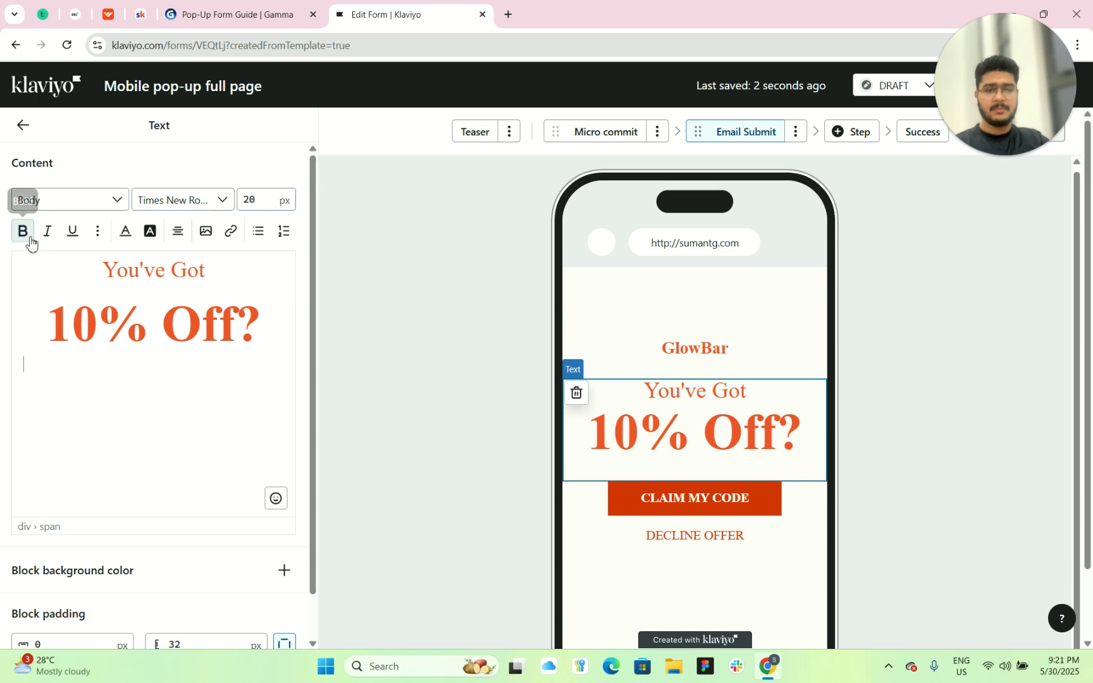
type("Your F")
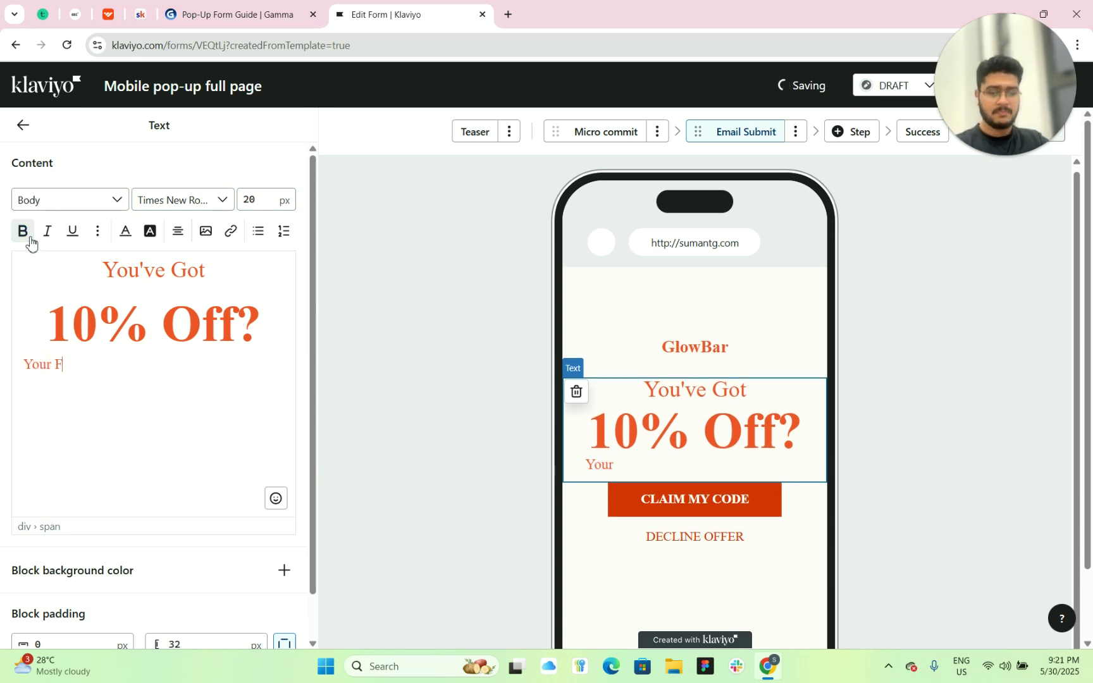
type("irst Order")
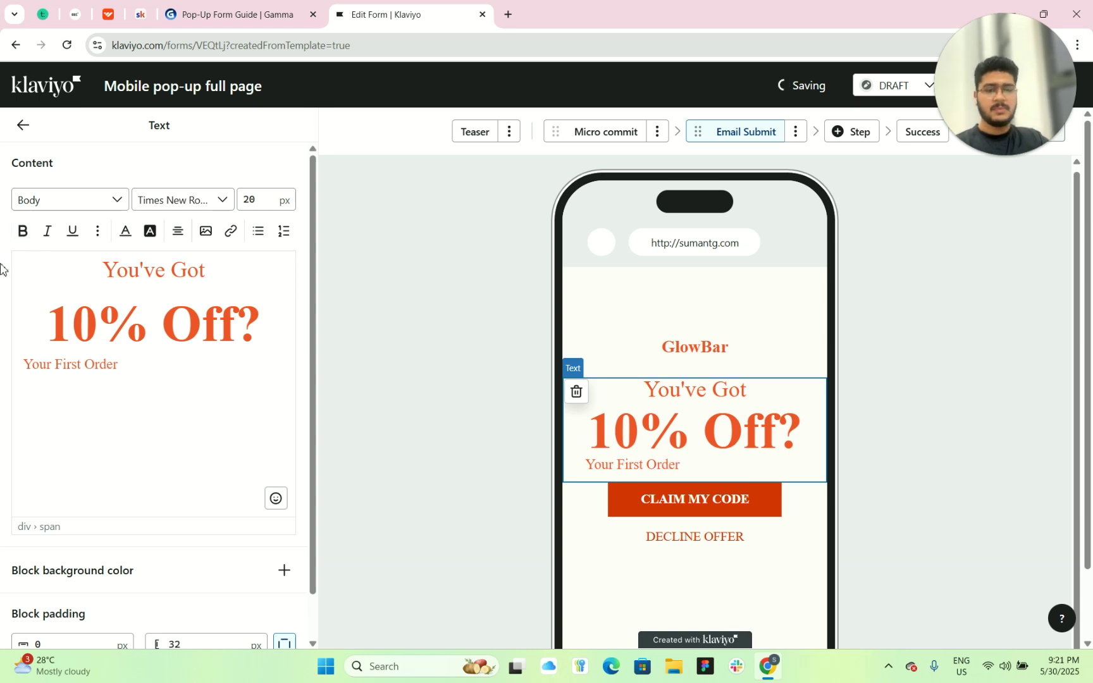
Center-align the "Your First Order" line in the heading block
left_click_drag(122, 364, 17, 365)
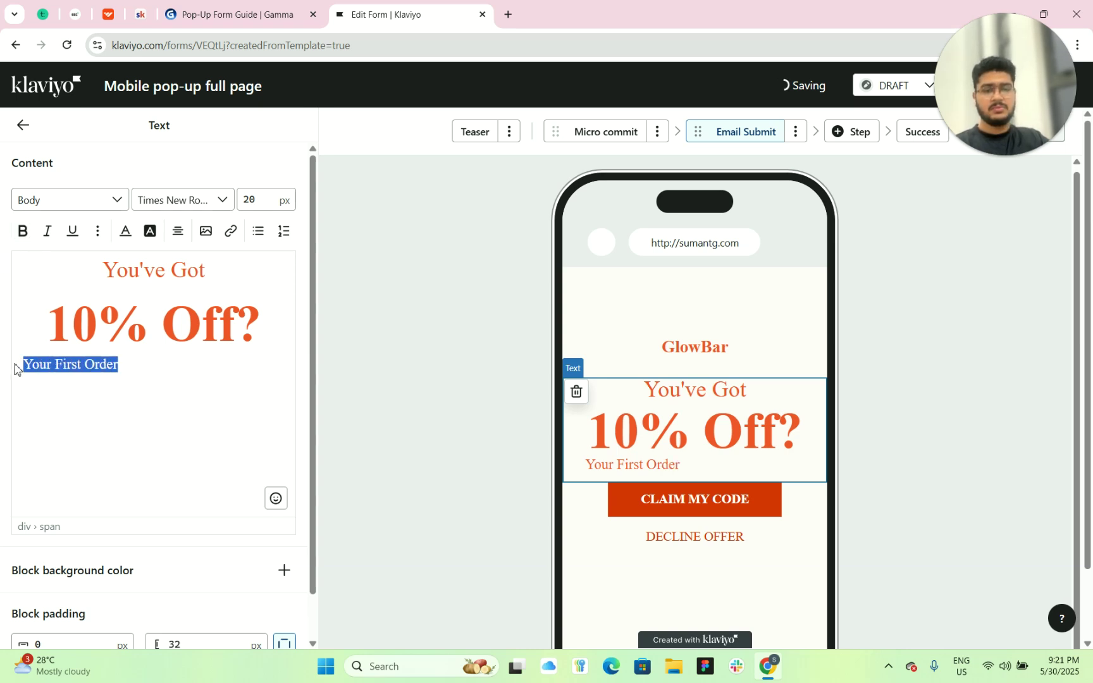
left_click(179, 231)
left_click(205, 258)
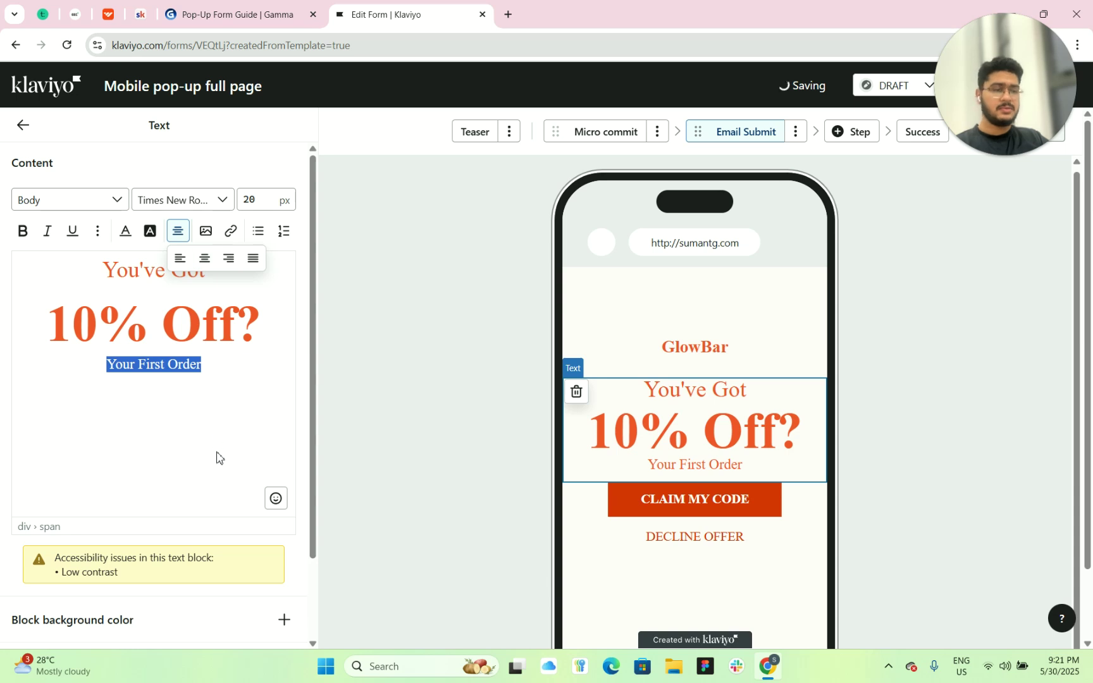
scroll(683, 505, "down", 2)
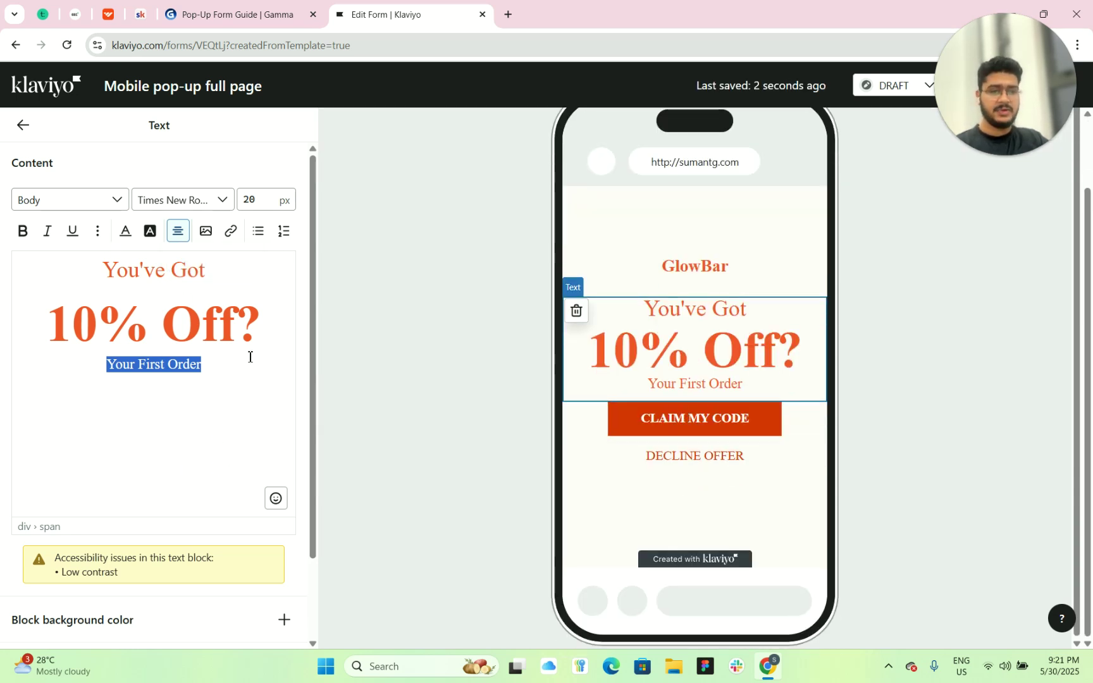
Add an Email input block between the heading text and the CLAIM MY CODE button
left_click(26, 130)
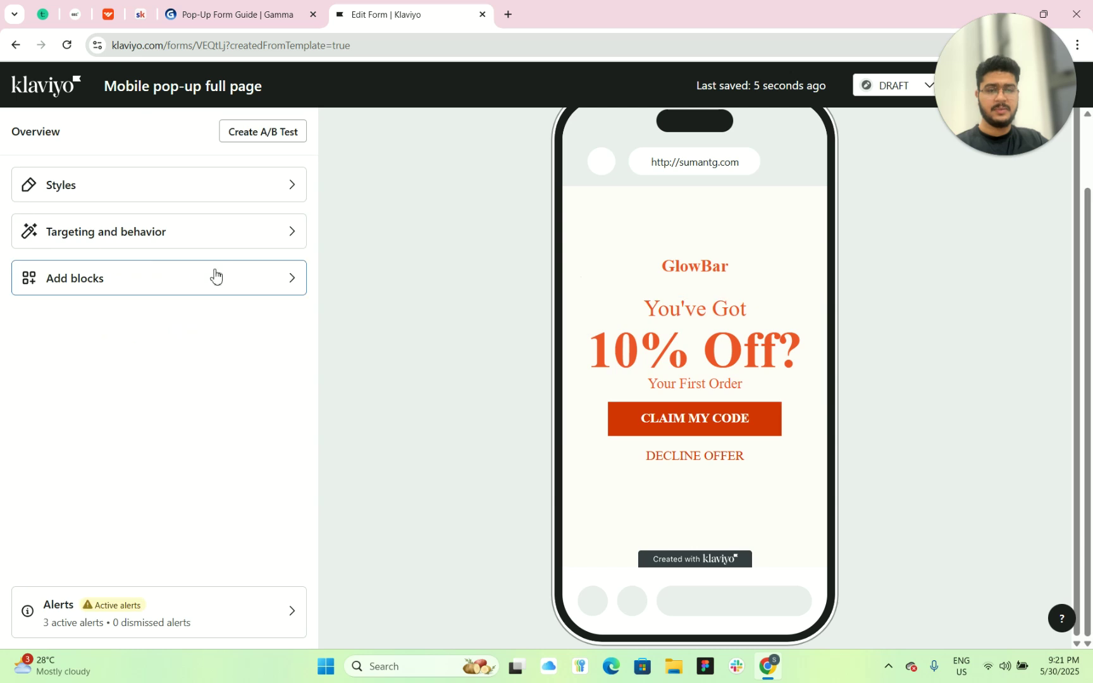
left_click(276, 244)
left_click(27, 128)
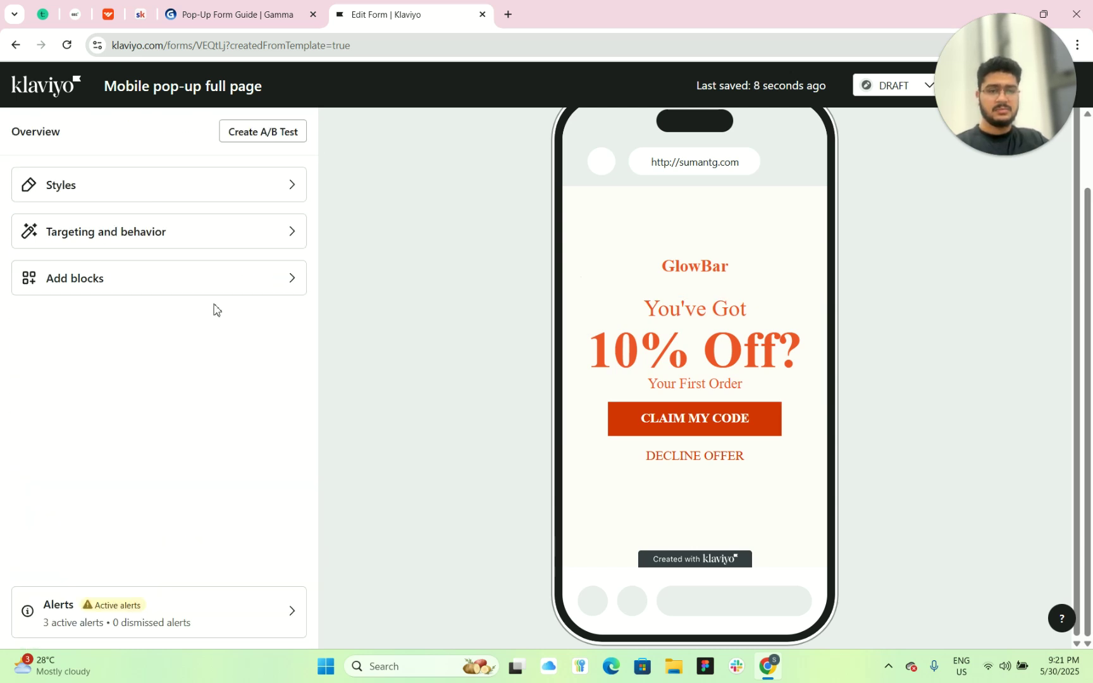
left_click(237, 278)
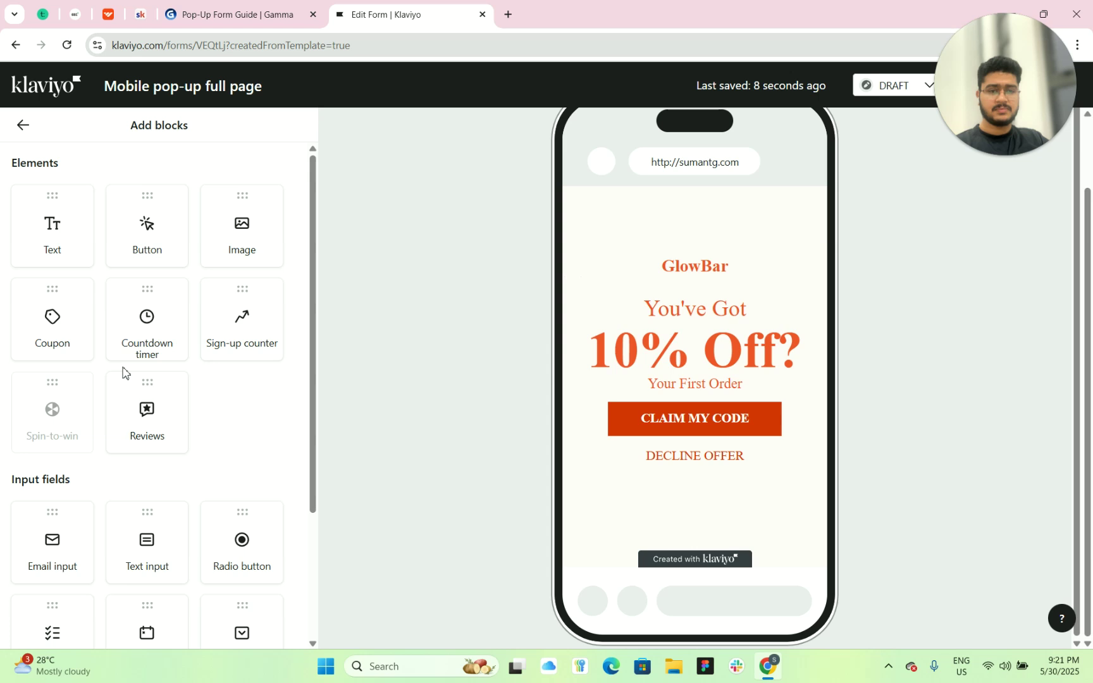
scroll(124, 372, "down", 1)
scroll(124, 374, "down", 2)
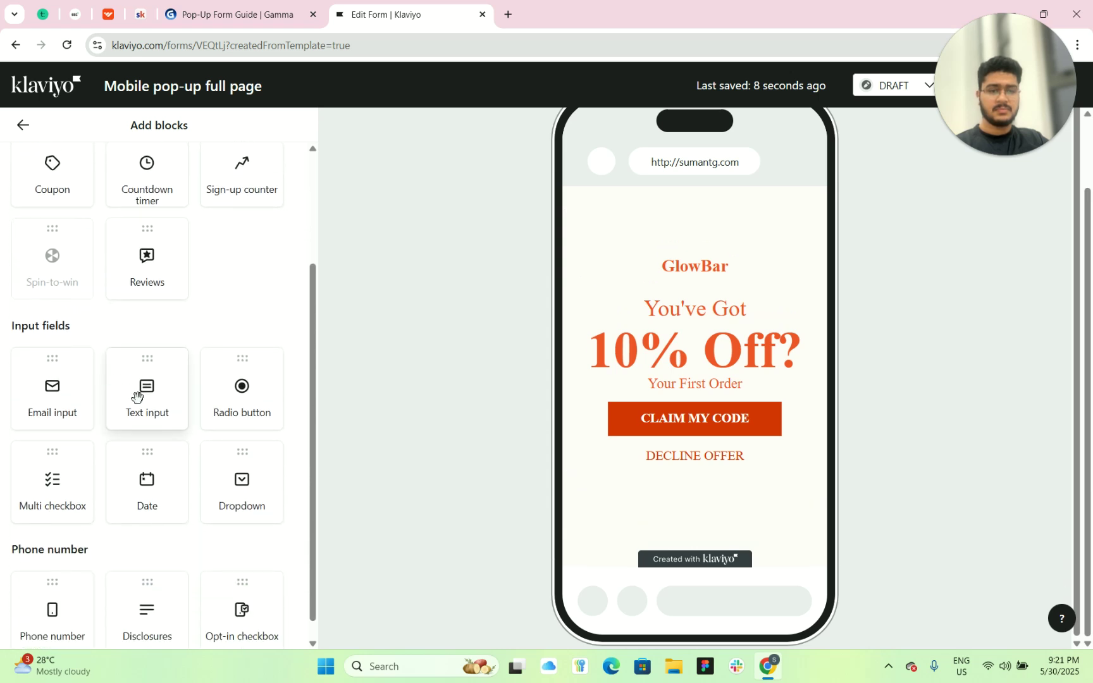
left_click_drag(59, 415, 684, 311)
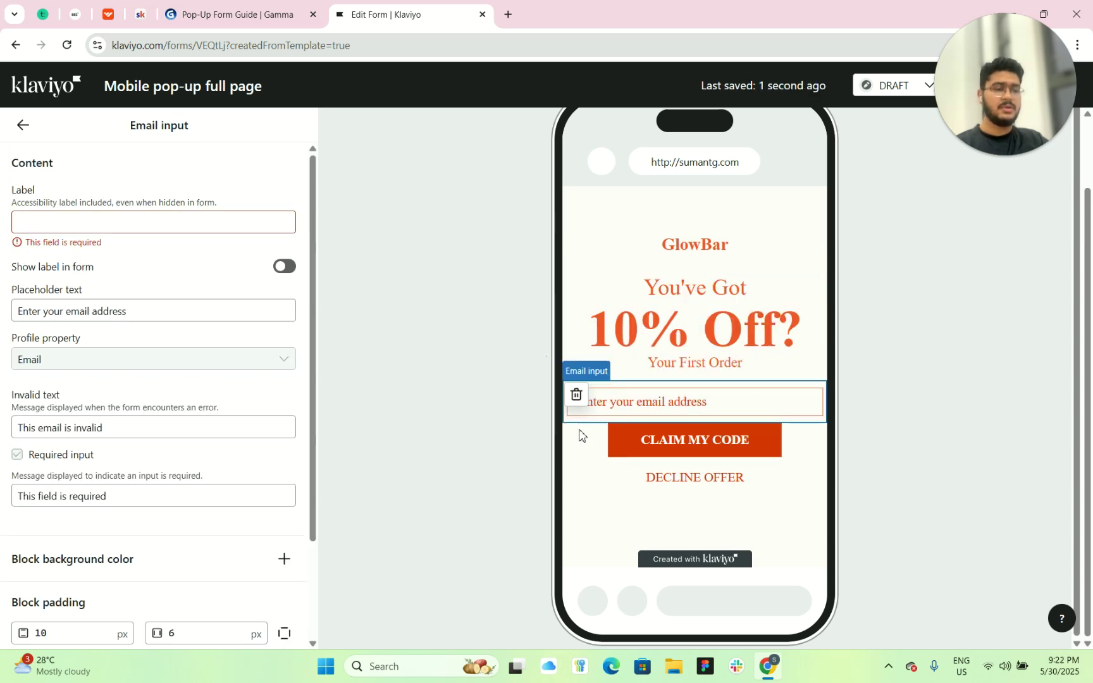
Shorten the email input's placeholder text to "Enter your email"
scroll(112, 518, "down", 2)
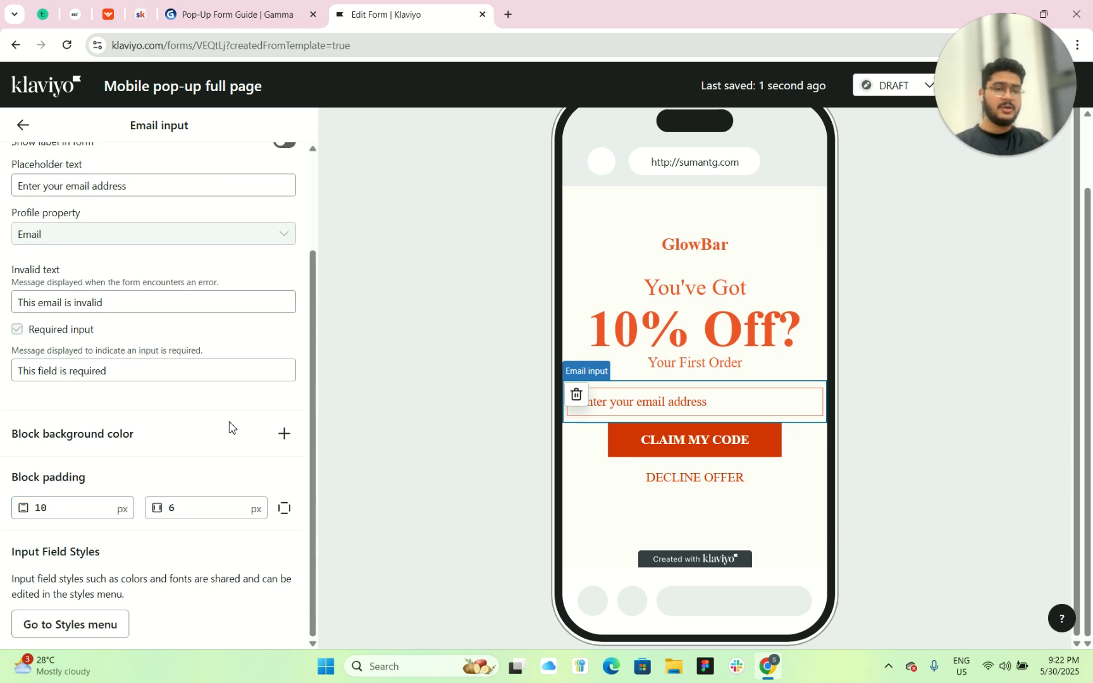
scroll(227, 424, "up", 2)
scroll(197, 499, "down", 2)
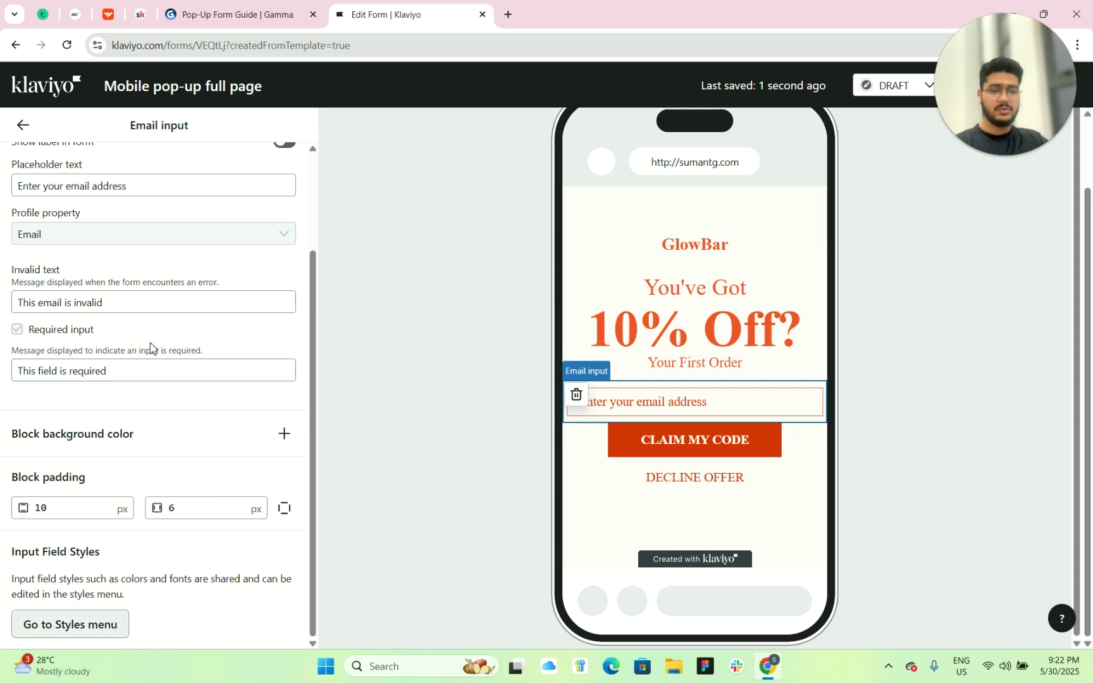
scroll(166, 268, "up", 2)
mouse_move(154, 304)
left_mouse_down()
mouse_move(61, 312)
mouse_move(159, 305)
left_mouse_up()
left_click(91, 305)
key("BackSpace")
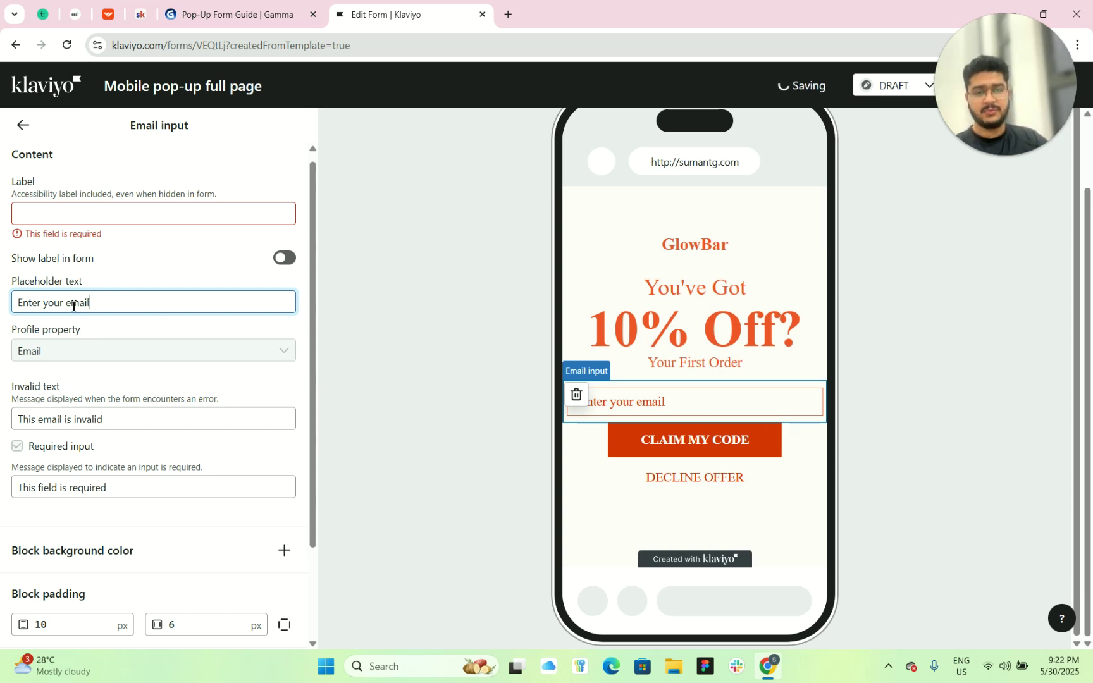
Replace the email input's placeholder text with "Email"
left_click_drag(71, 305, 7, 310)
type("E")
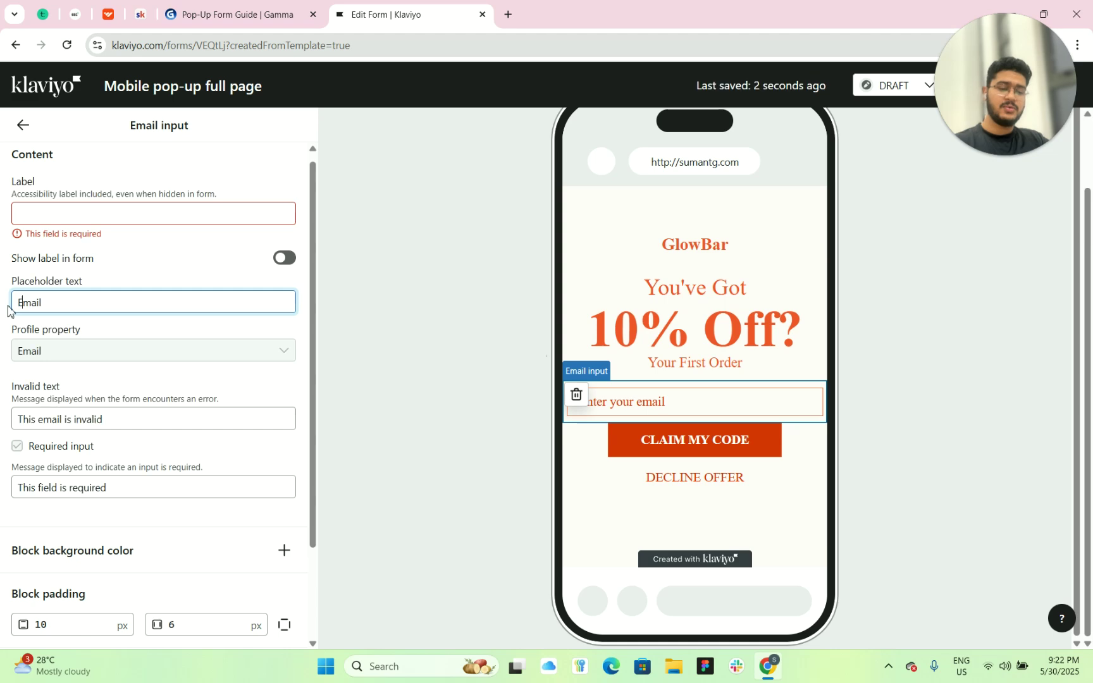
left_click(186, 252)
Set the input fields' corner radius to 4 px in the form styles
scroll(152, 462, "down", 2)
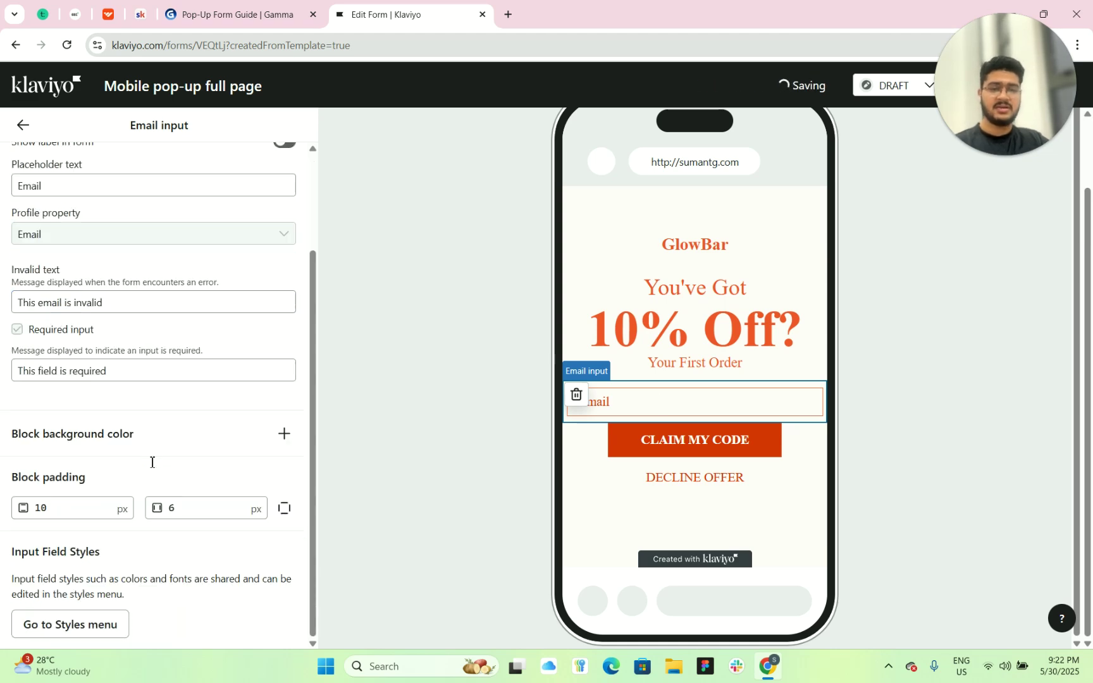
left_click(95, 625)
scroll(95, 623, "down", 10)
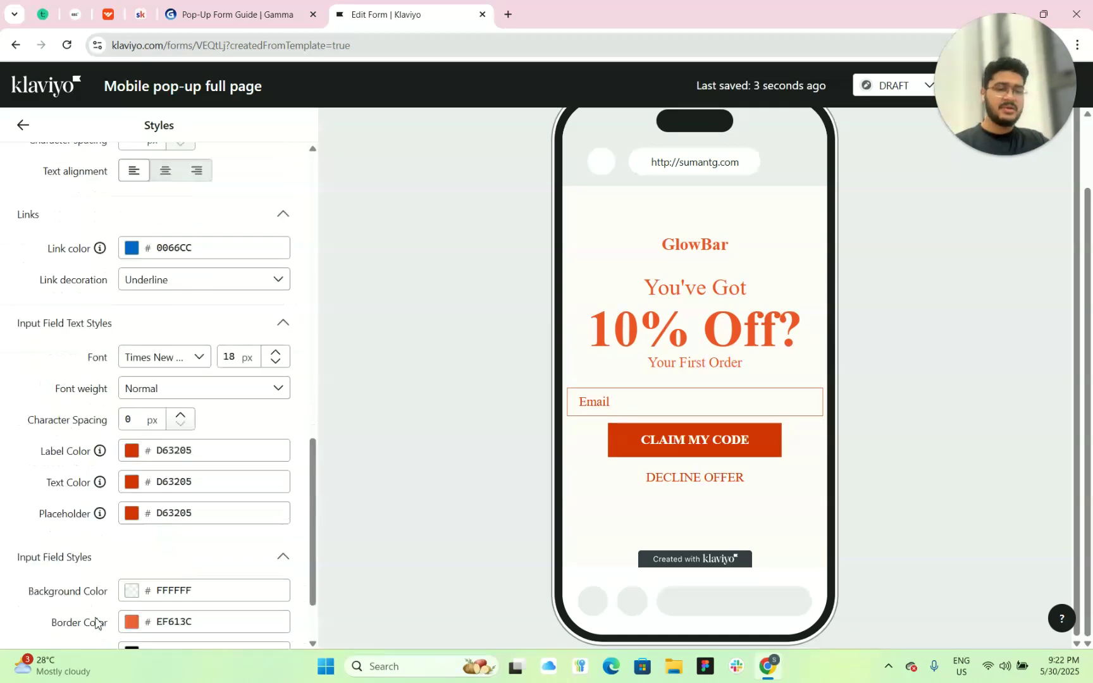
scroll(125, 415, "up", 8)
scroll(124, 415, "up", 2)
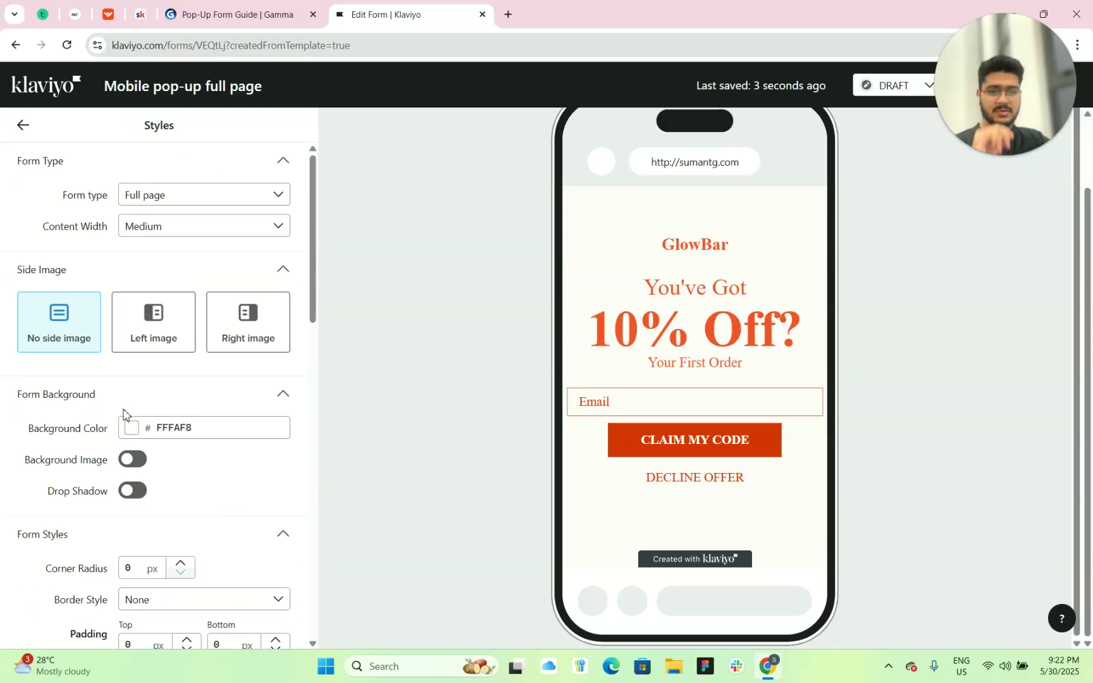
scroll(124, 415, "down", 10)
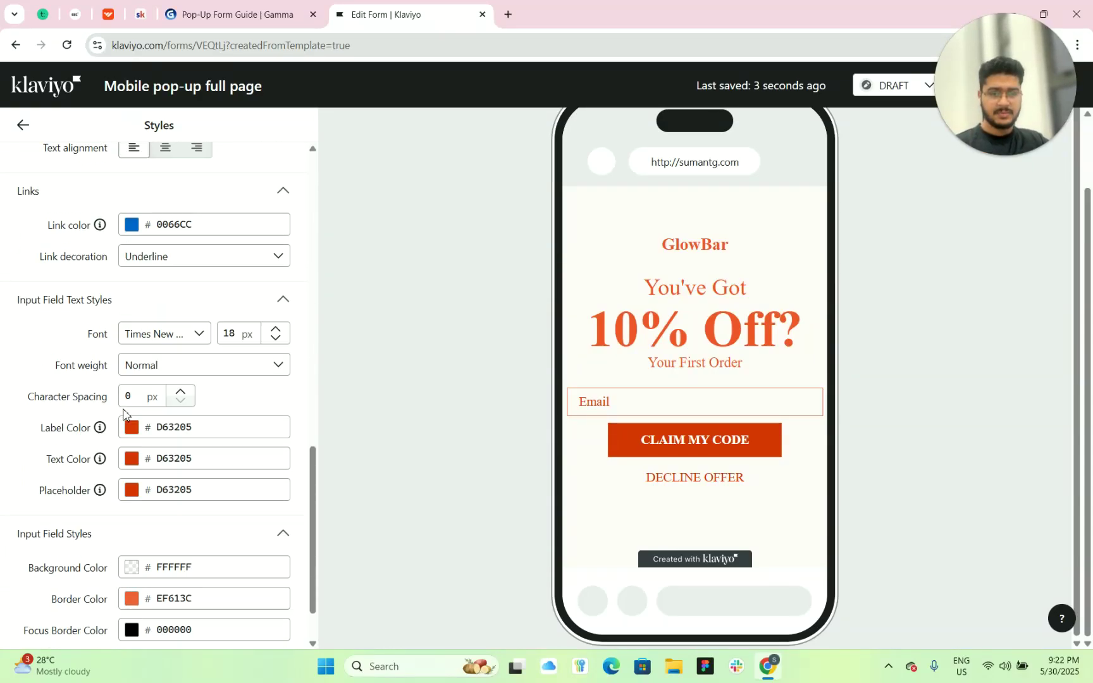
left_click(180, 593)
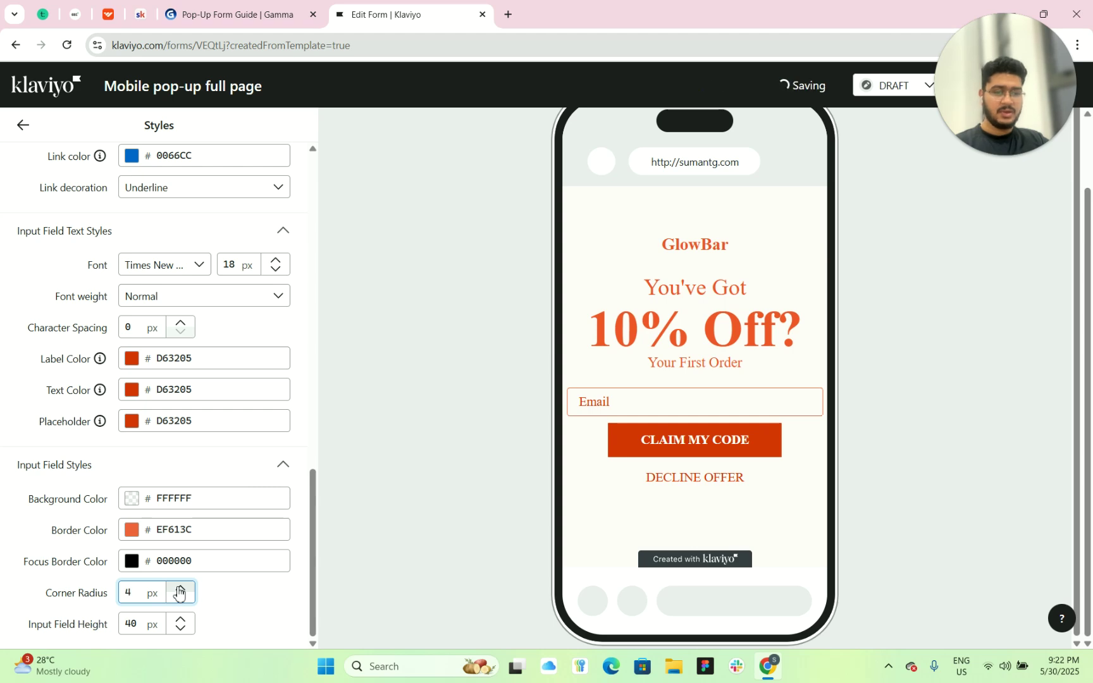
scroll(125, 412, "up", 1)
scroll(125, 411, "down", 1)
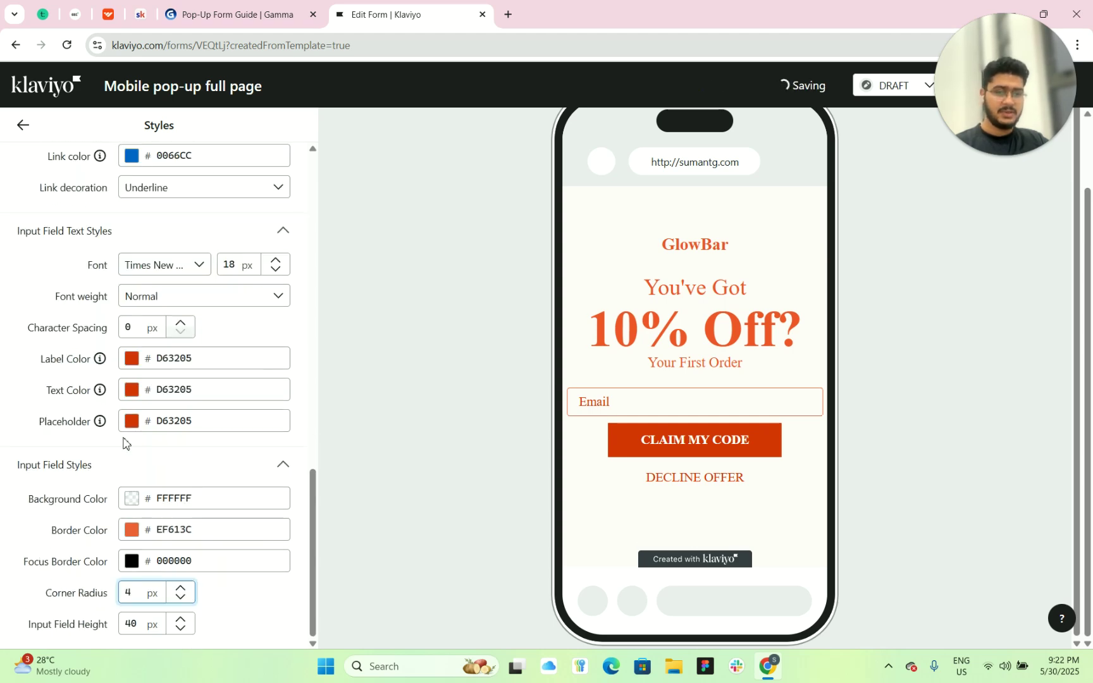
scroll(125, 442, "up", 6)
scroll(124, 443, "down", 4)
scroll(125, 443, "up", 10)
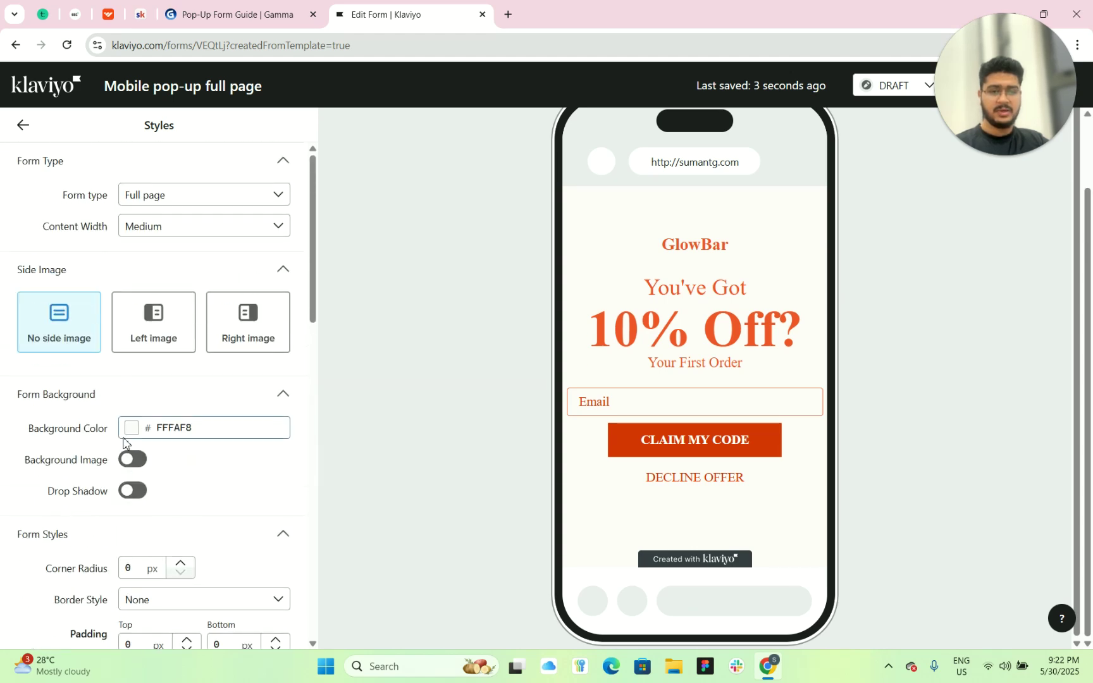
Set the email input block's horizontal padding to 63 px to match the CLAIM MY CODE button's width
left_click(696, 405)
scroll(50, 460, "down", 2)
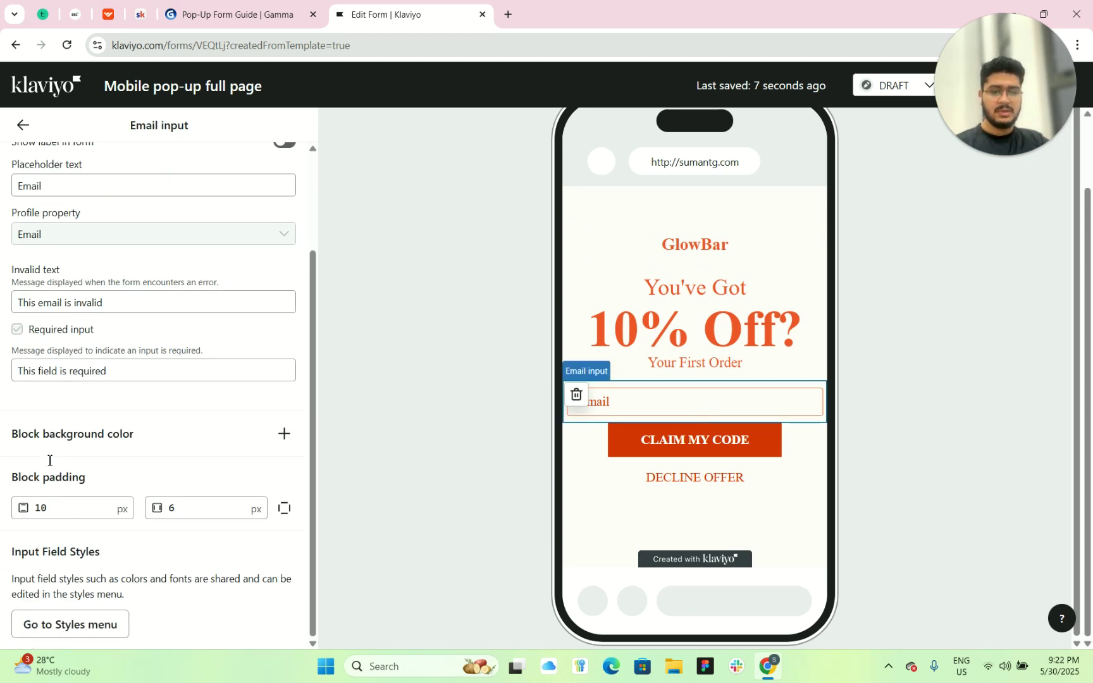
left_click(209, 506)
key("Up")
key("Up")
key("Up")
key("Up")
key("Up")
key("Up")
key("Up")
key("Up")
key("Up")
key("Up")
key("Up")
key("Up")
key("Up")
key("Up")
key("Up")
key("Up")
key("Up")
key("Up")
key("Up")
key("Up")
key("Up")
key("Up")
key("Up")
key("Up")
key("Up")
key("Up")
key("Up")
key("Up")
key("Up")
key("Up")
key("Up")
key("Up")
key("Up")
key("Up")
key("Up")
key("Up")
key("Up")
key("Up")
key("Up")
key("Up")
key("Up")
key("Up")
key("Up")
key("Up")
key("Up")
key("Up")
key("Up")
key("Up")
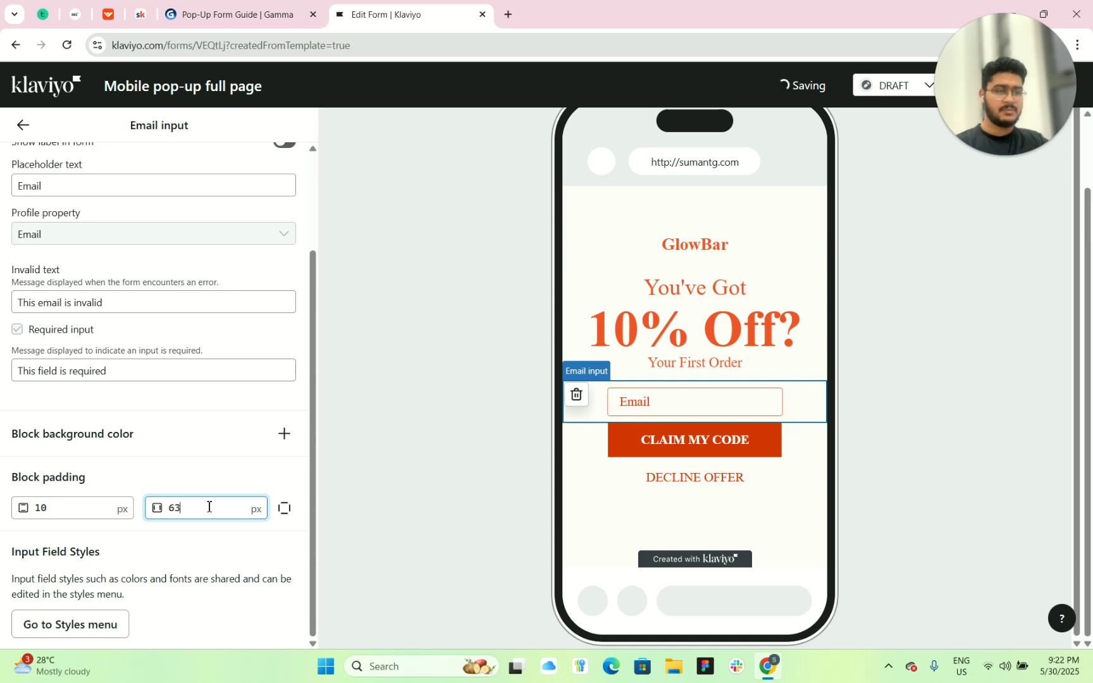
left_click(775, 520)
Delete the flower product image from the mobile form's Success step
scroll(493, 298, "up", 2)
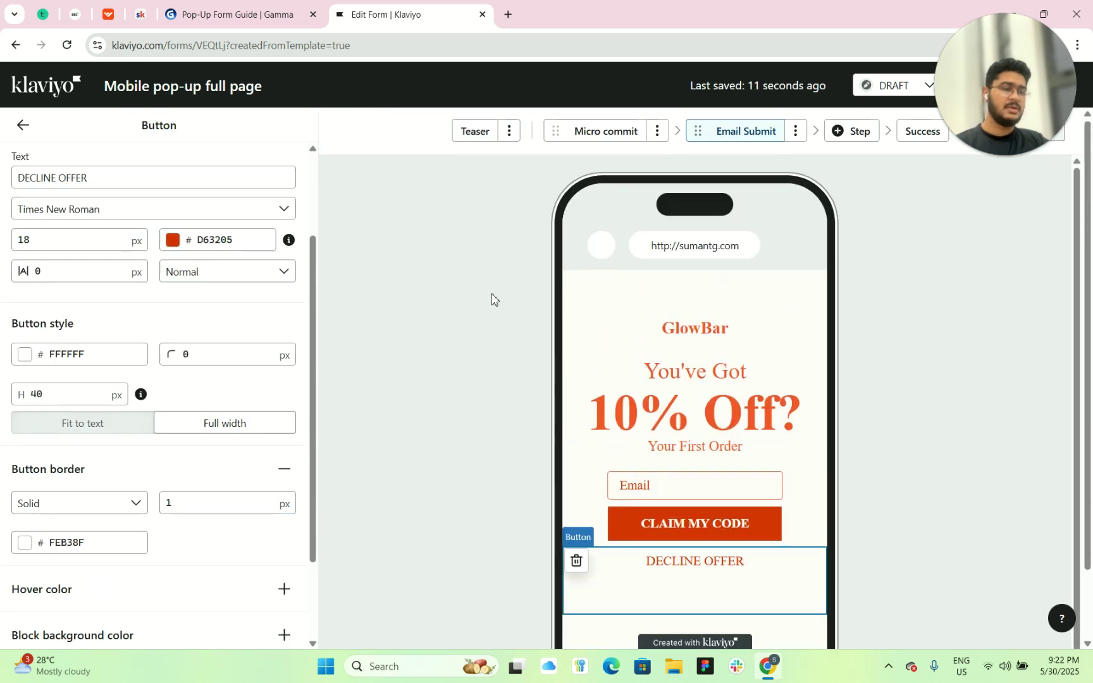
left_click(923, 131)
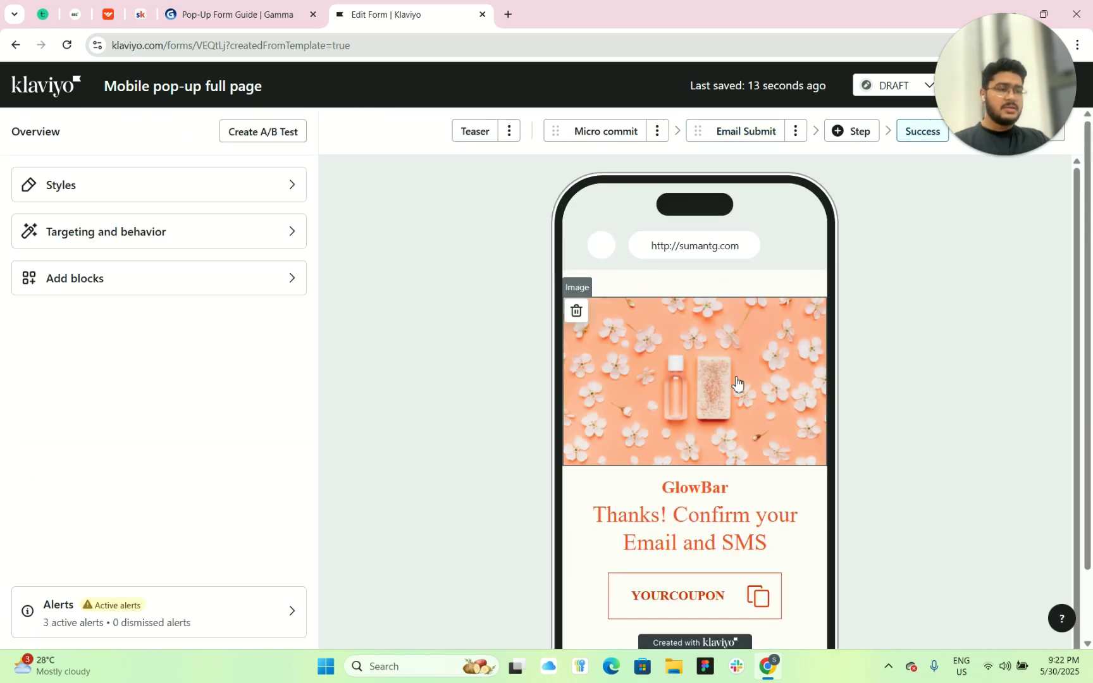
left_click(576, 308)
left_click(575, 310)
left_click(751, 394)
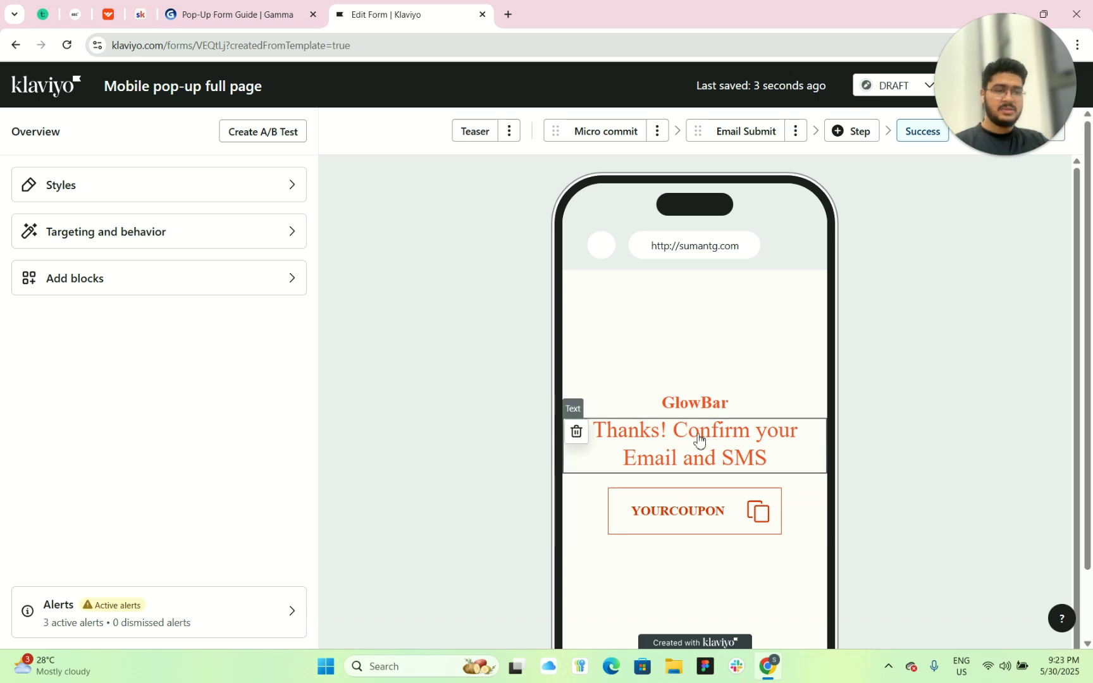
Review the mobile form's Teaser, Micro commit, Email Submit and Success steps in turn, finishing on the Teaser
left_click(759, 130)
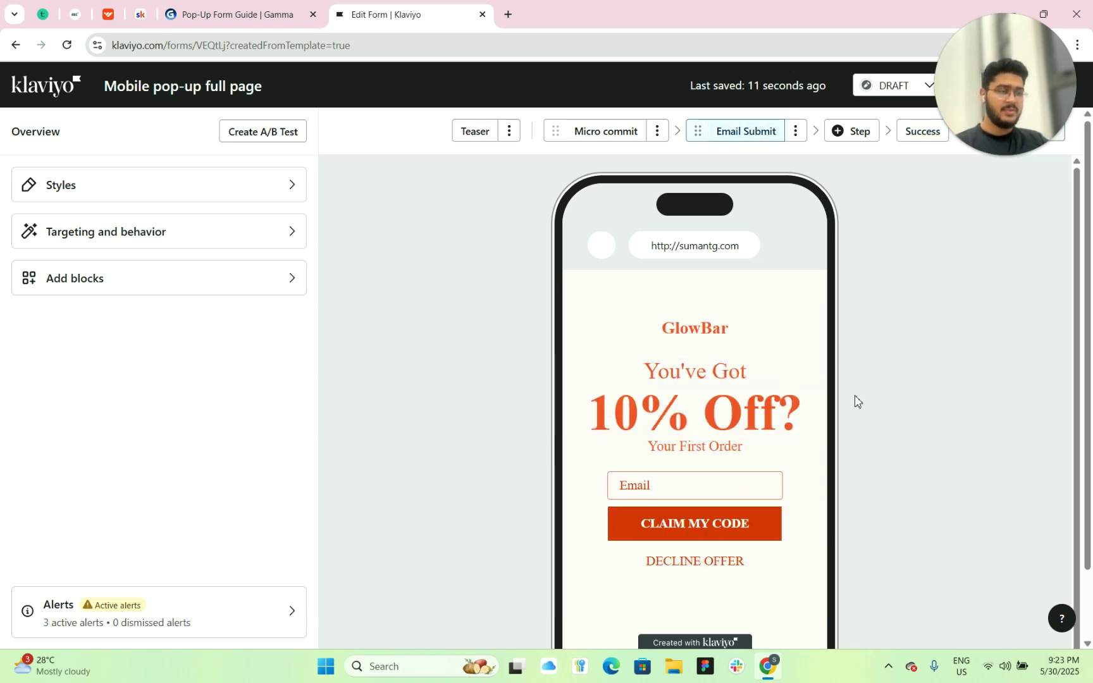
left_click(486, 129)
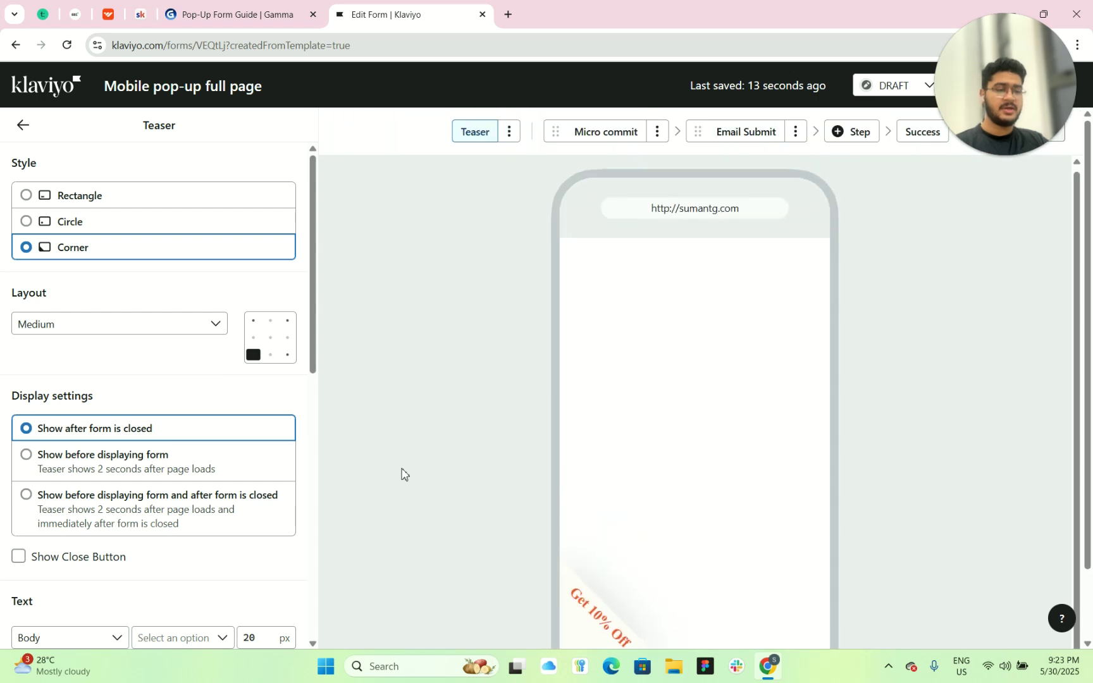
left_click(609, 131)
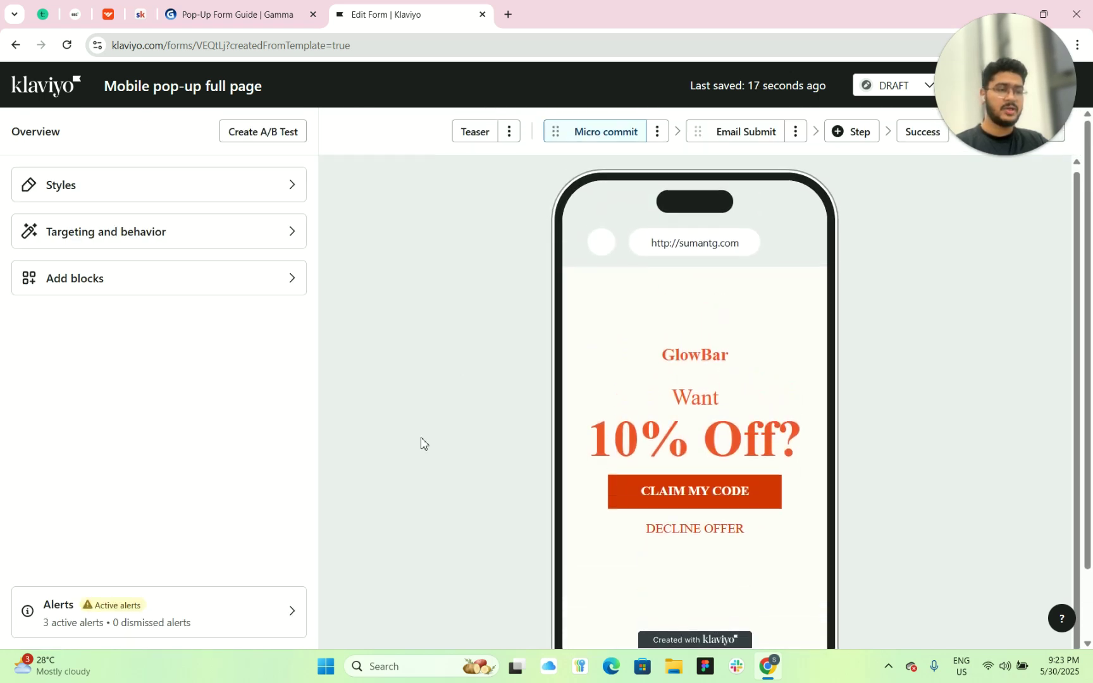
left_click(747, 133)
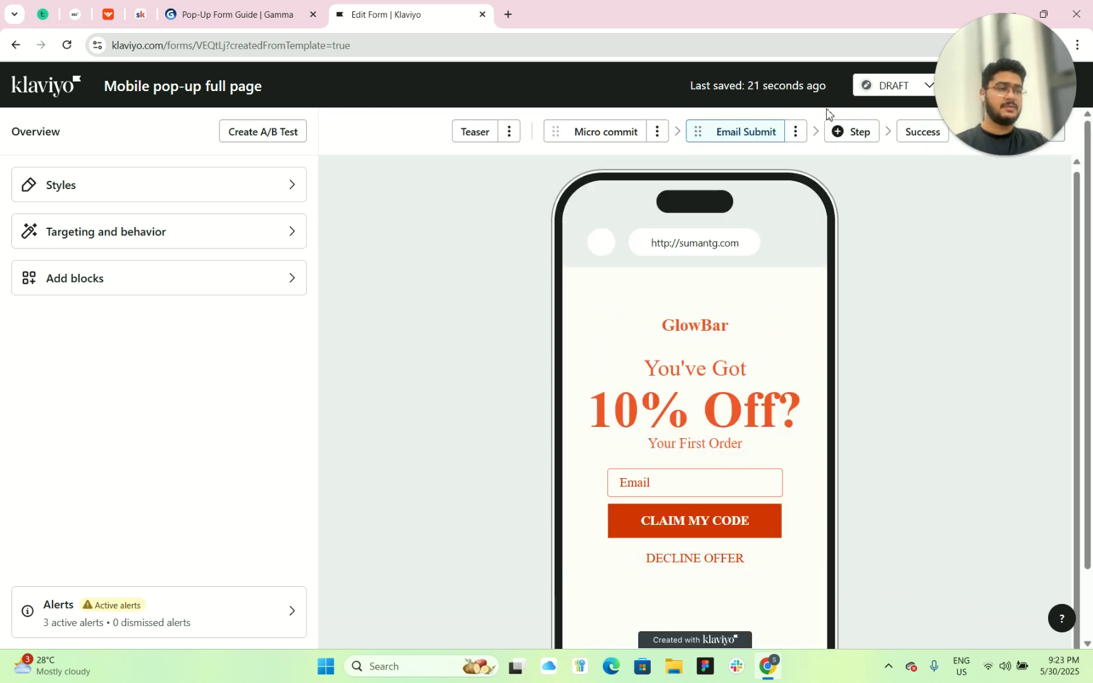
left_click(916, 131)
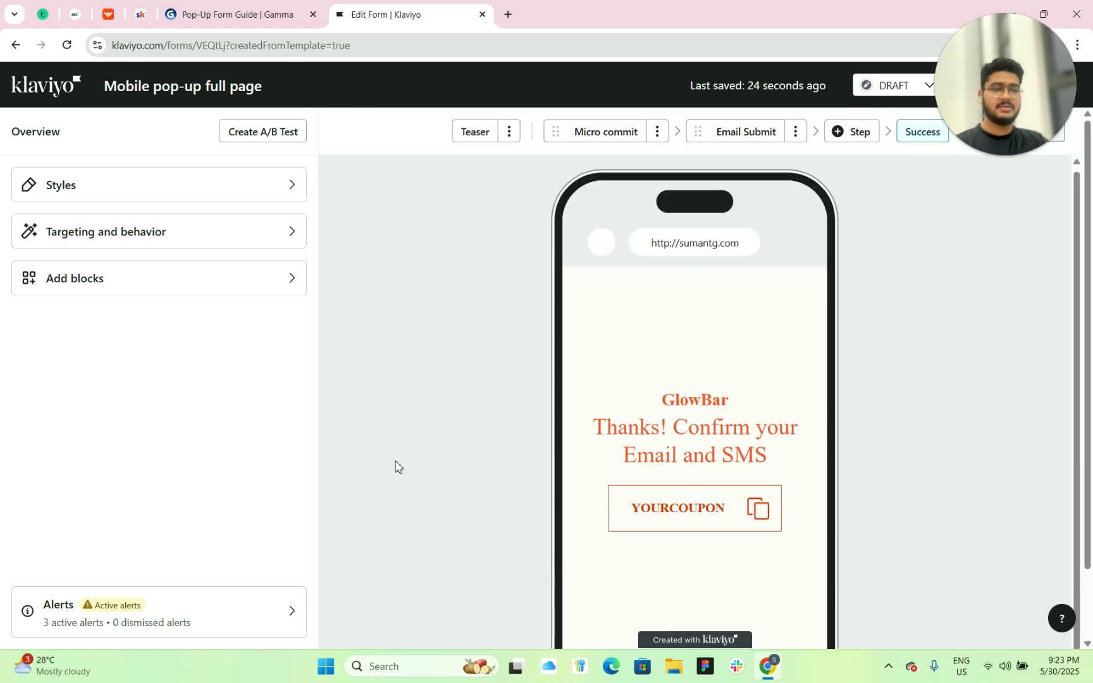
left_click(476, 133)
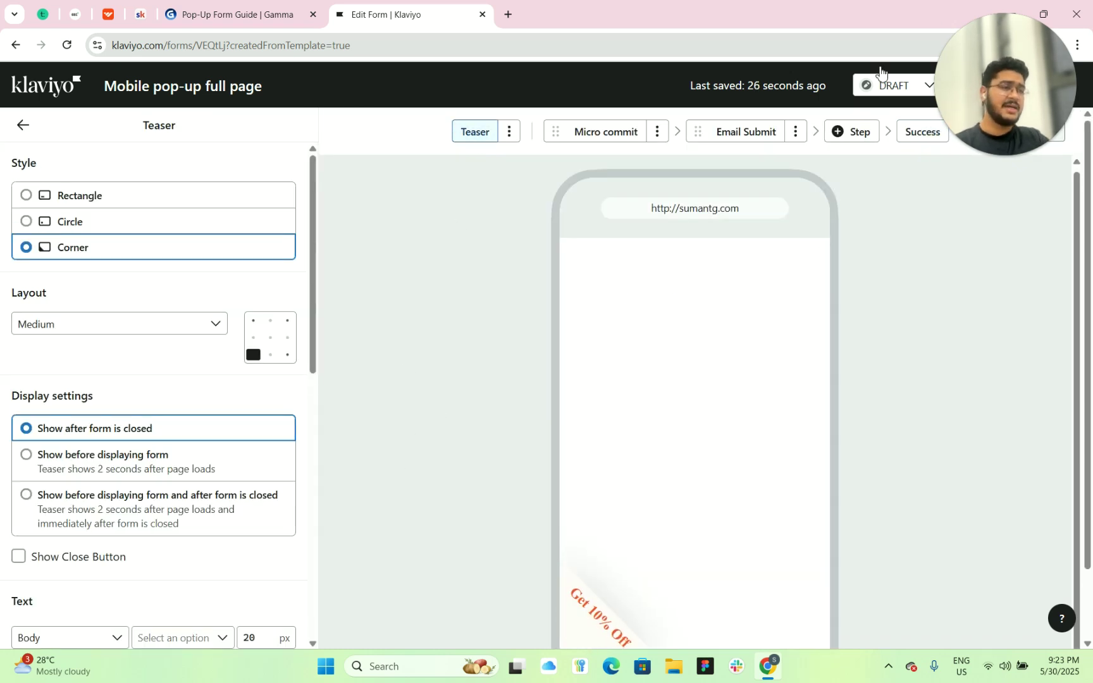
left_click_drag(1010, 134, 1, 86)
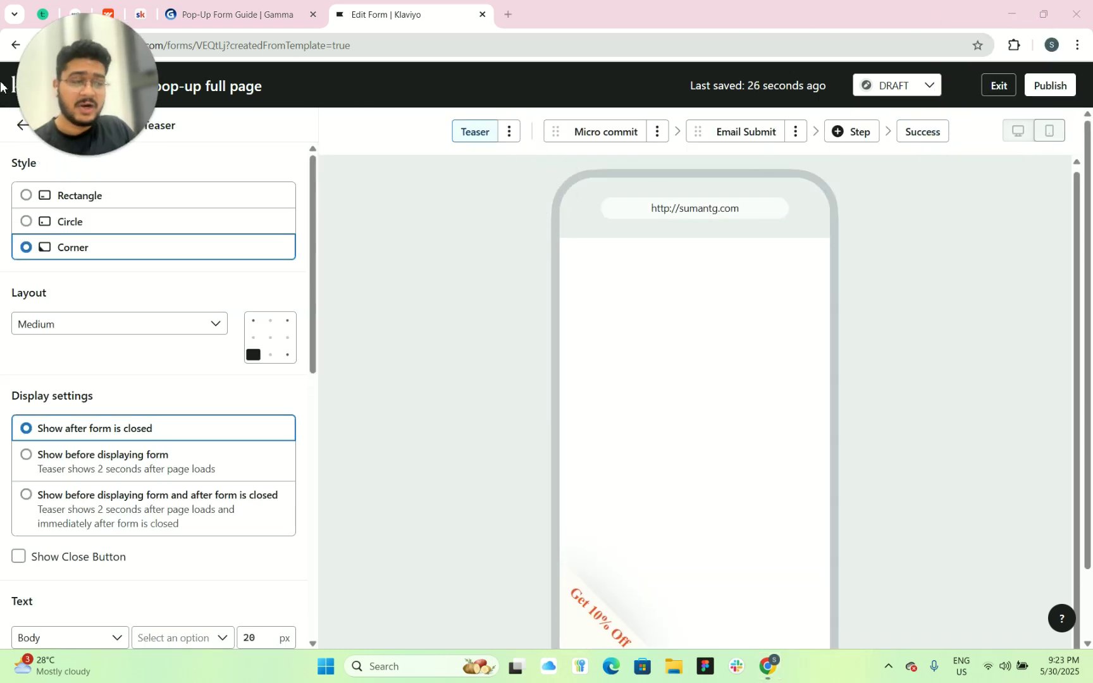